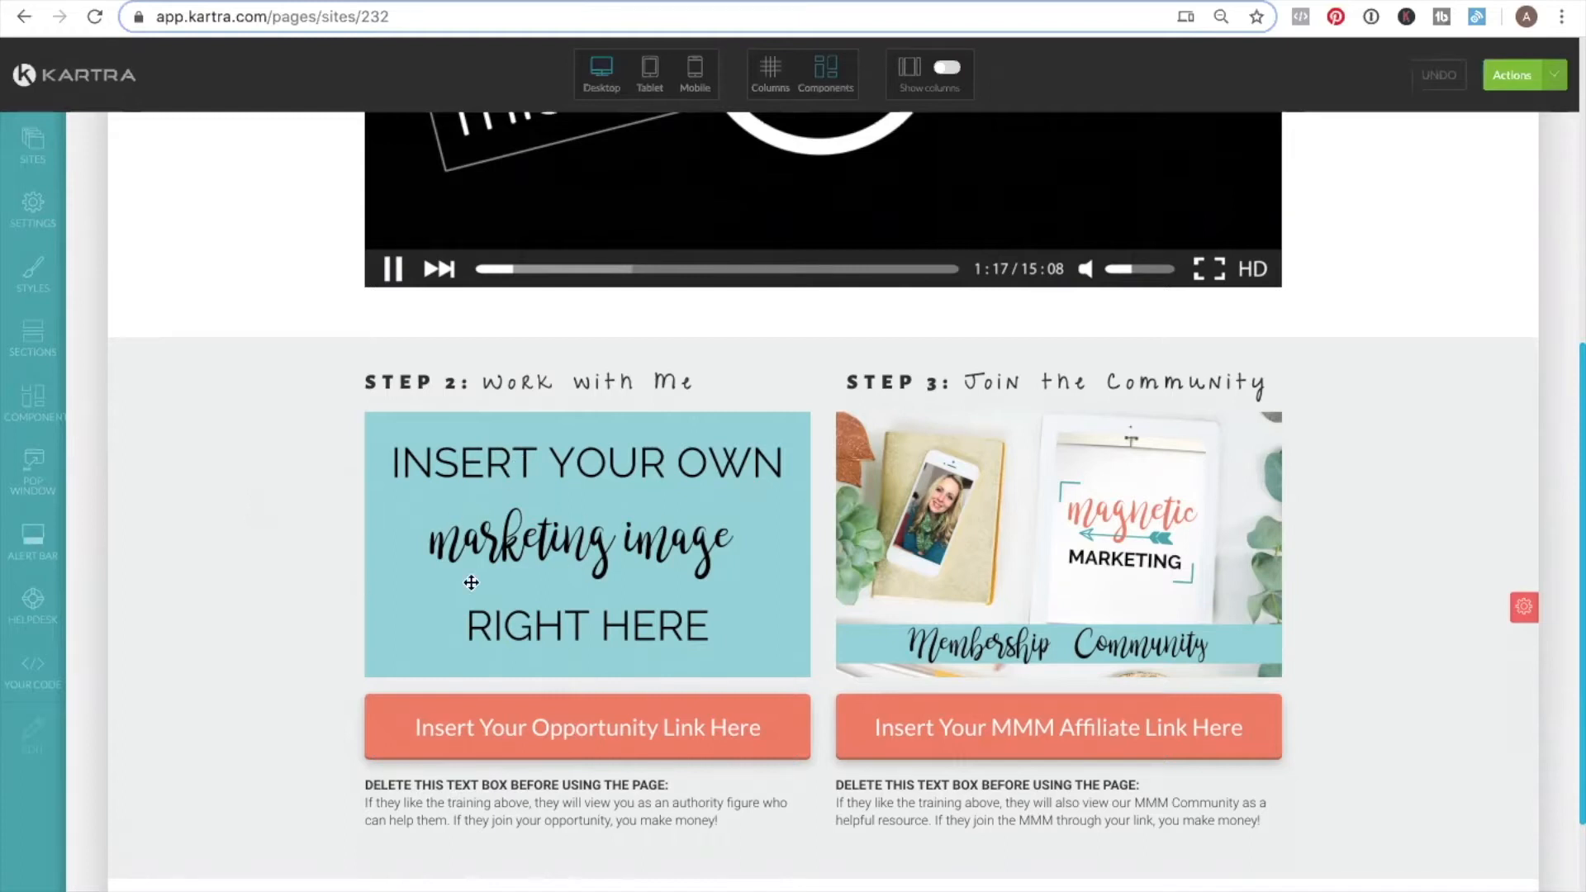
Step: Open the settings of the placeholder video under Step 1 and choose YouTube as its source
{"action": "mouse_move", "coordinate": [656, 589]}
{"action": "mouse_move", "coordinate": [1083, 589]}
{"action": "mouse_move", "coordinate": [541, 804]}
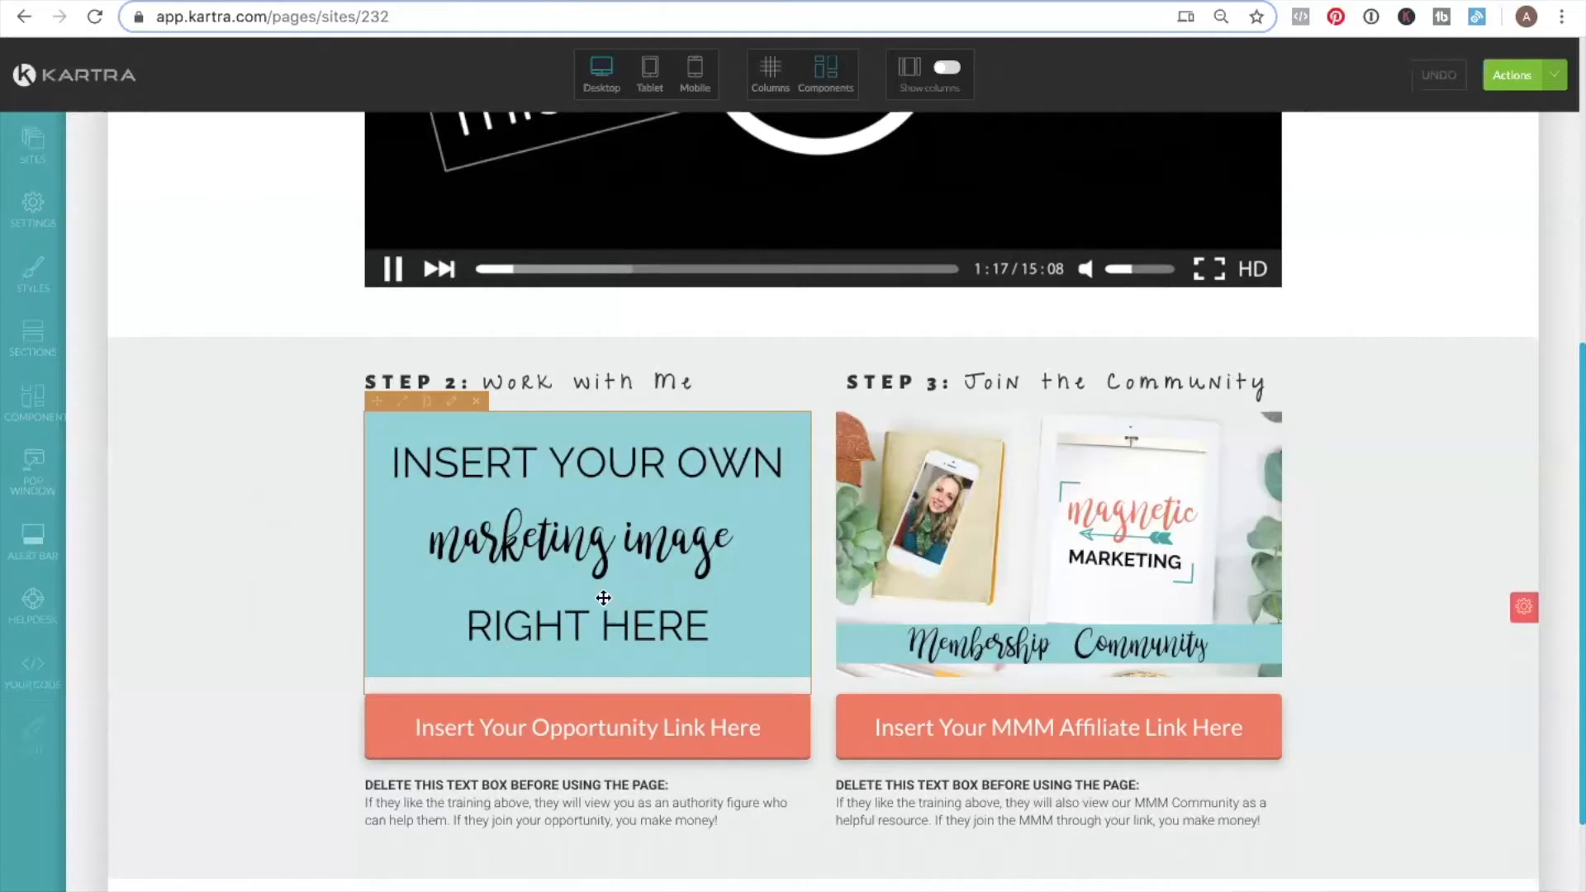
{"action": "scroll", "coordinate": [277, 562], "scroll_direction": "up", "scroll_amount": 2}
{"action": "scroll", "coordinate": [275, 564], "scroll_direction": "up", "scroll_amount": 6}
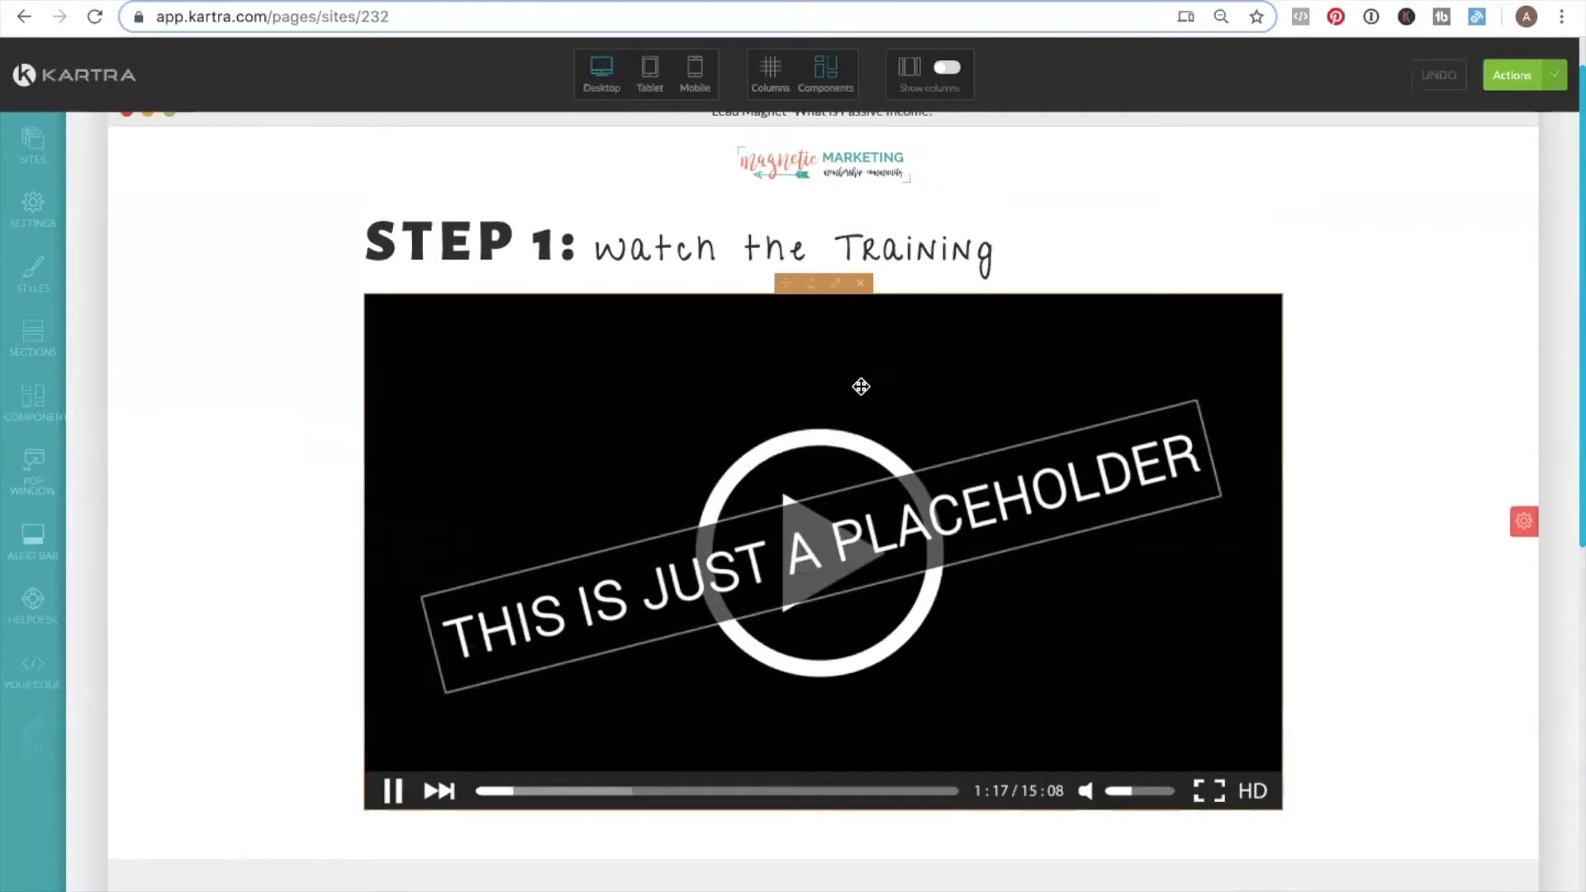
{"action": "left_click", "coordinate": [839, 286]}
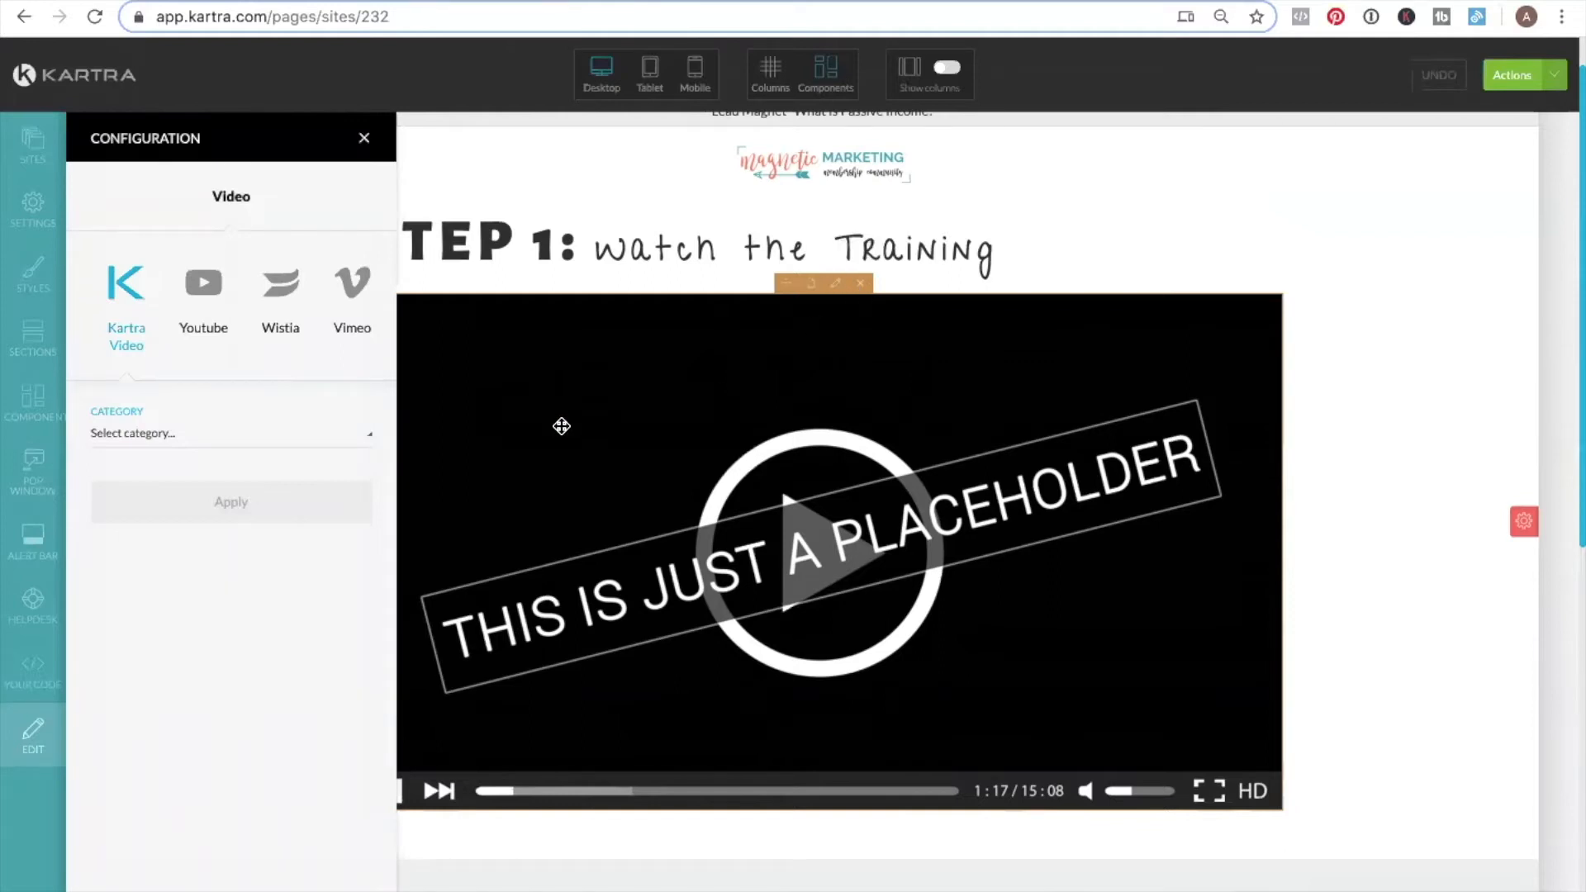
{"action": "left_click", "coordinate": [207, 288]}
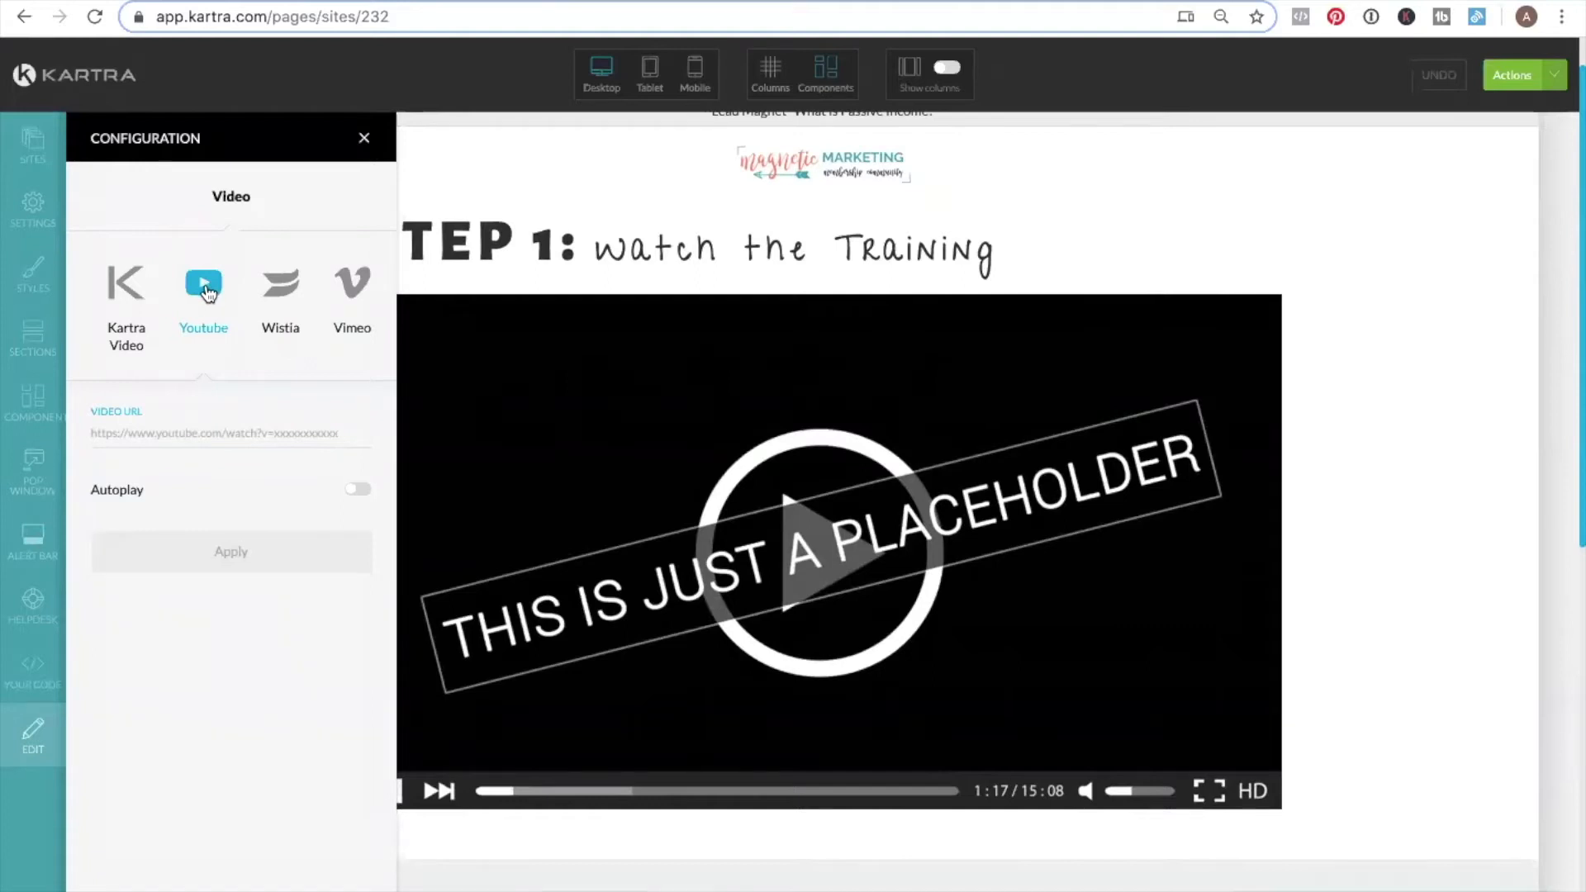
Step: Switch to YouTube, open the channel's "Make Passive Income from Home" video and pause playback
{"action": "key", "text": "ctrl+Tab"}
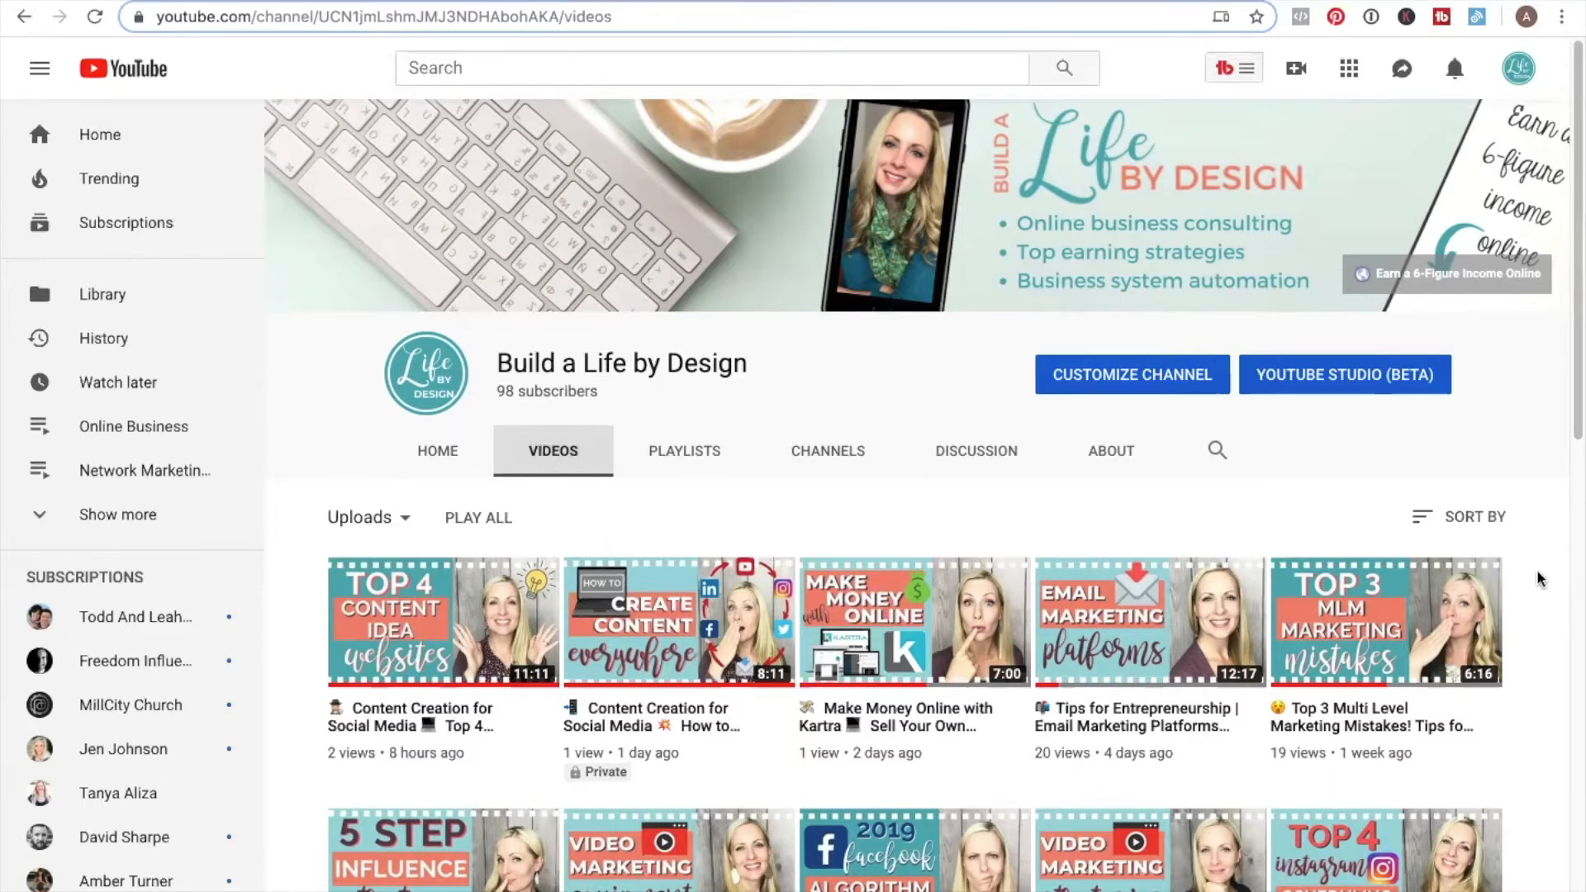
{"action": "scroll", "coordinate": [1539, 578], "scroll_direction": "down", "scroll_amount": 6}
{"action": "scroll", "coordinate": [1538, 579], "scroll_direction": "down", "scroll_amount": 9}
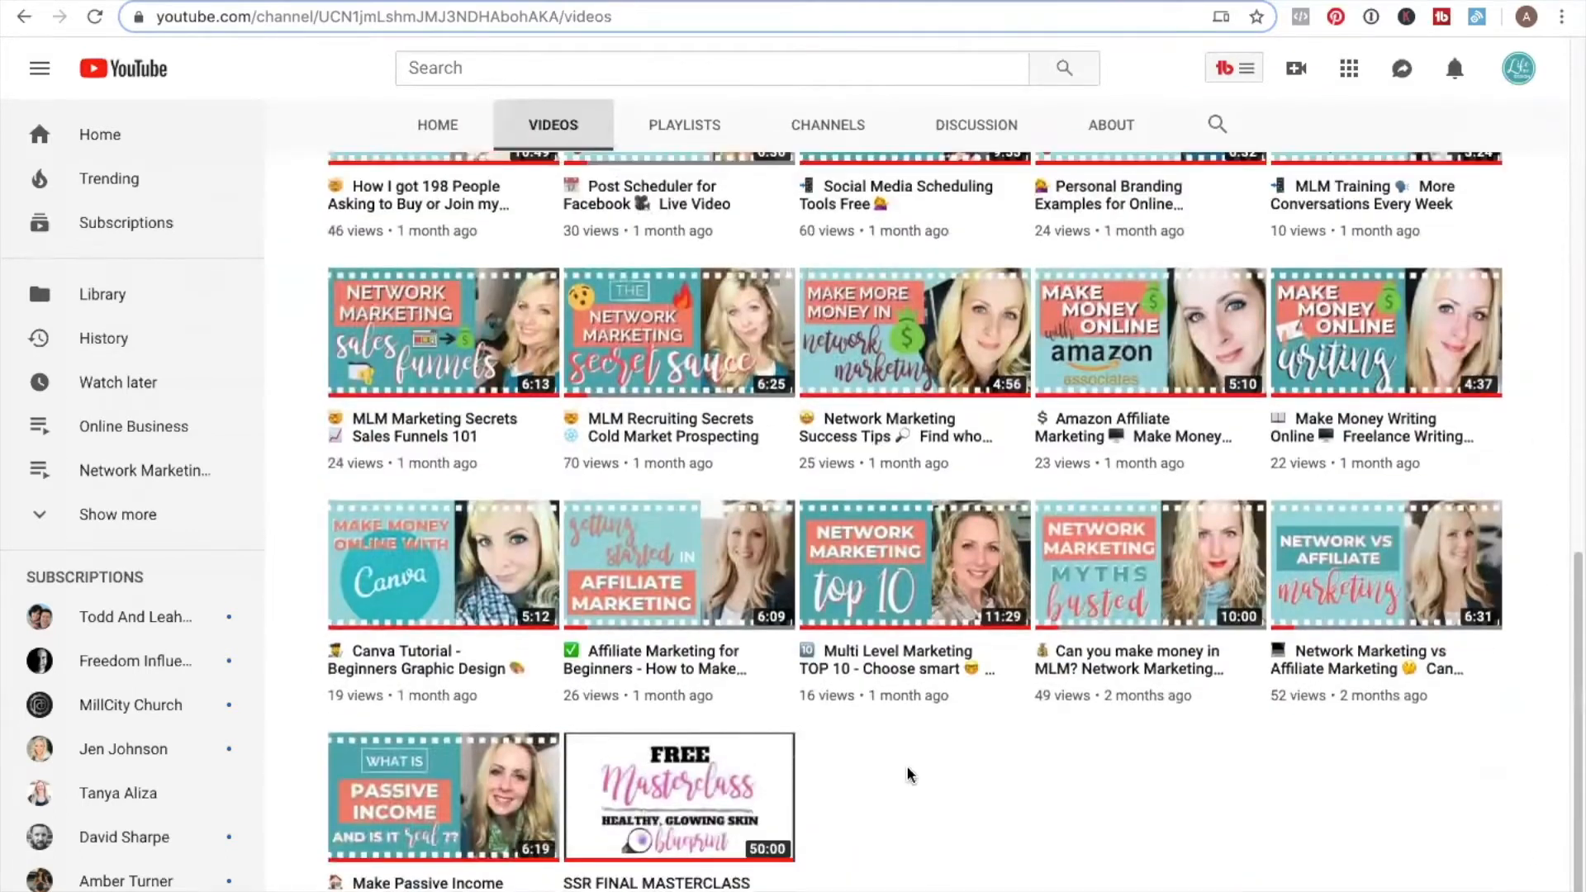
{"action": "scroll", "coordinate": [907, 772], "scroll_direction": "down", "scroll_amount": 1}
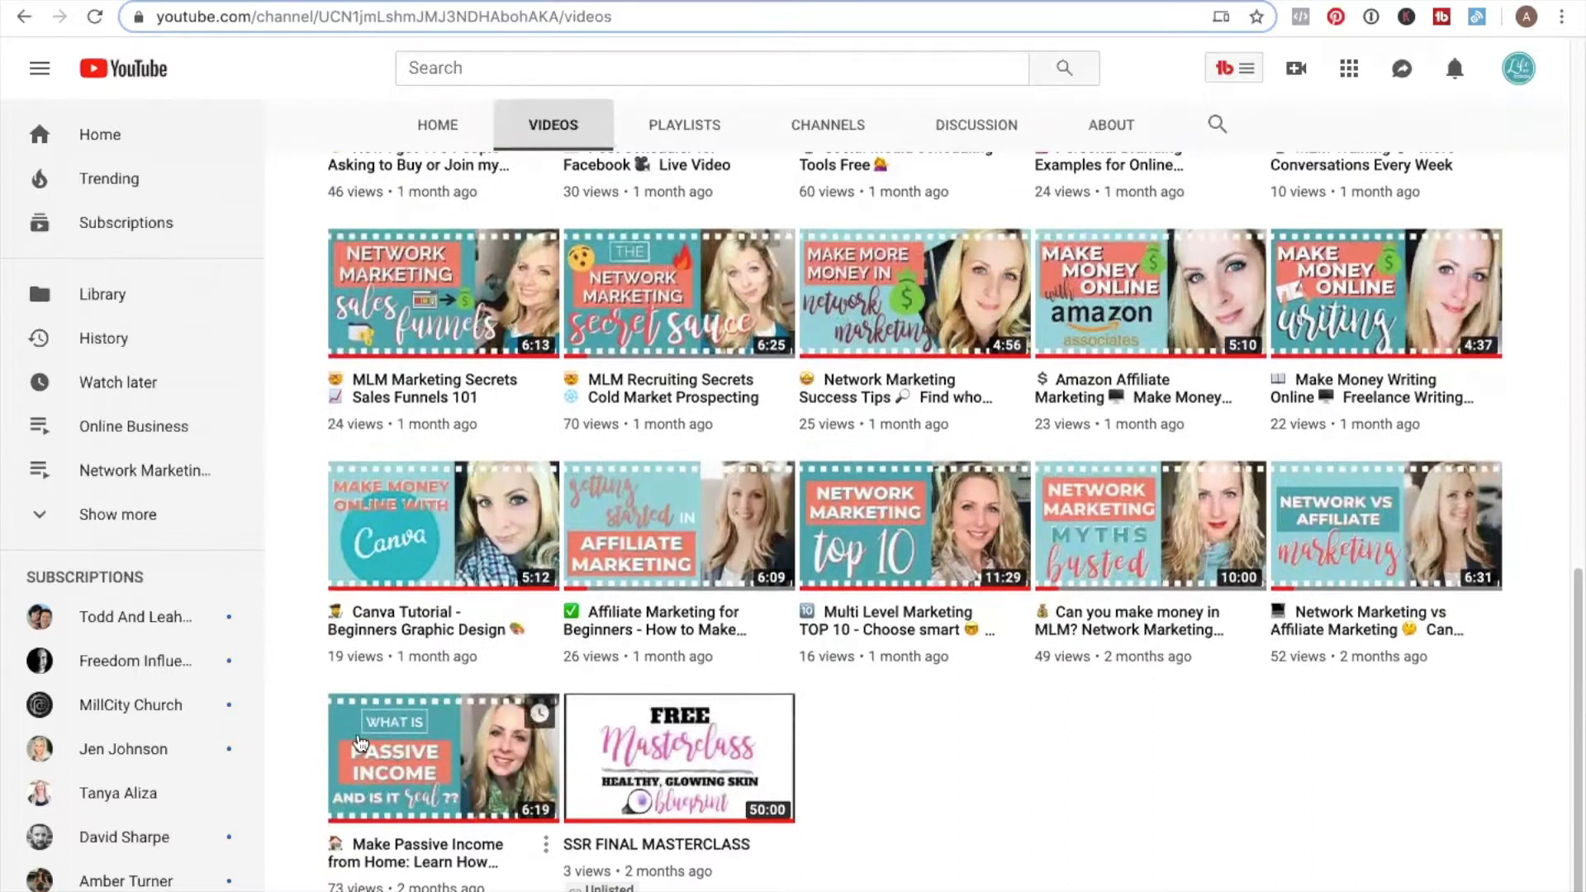
{"action": "left_click", "coordinate": [546, 849]}
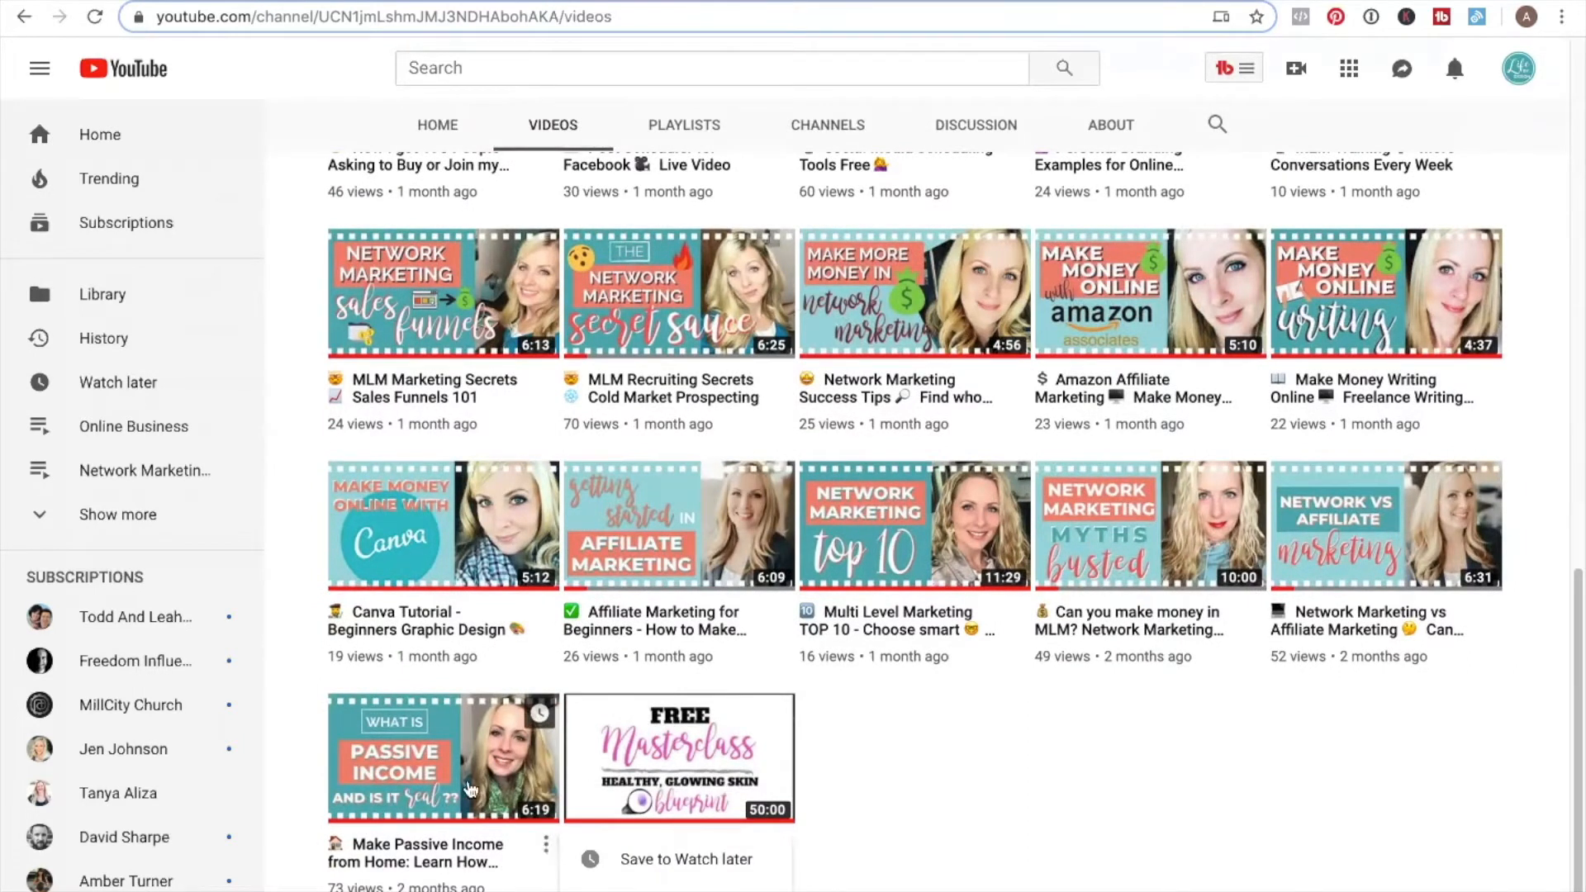
{"action": "left_click", "coordinate": [455, 768]}
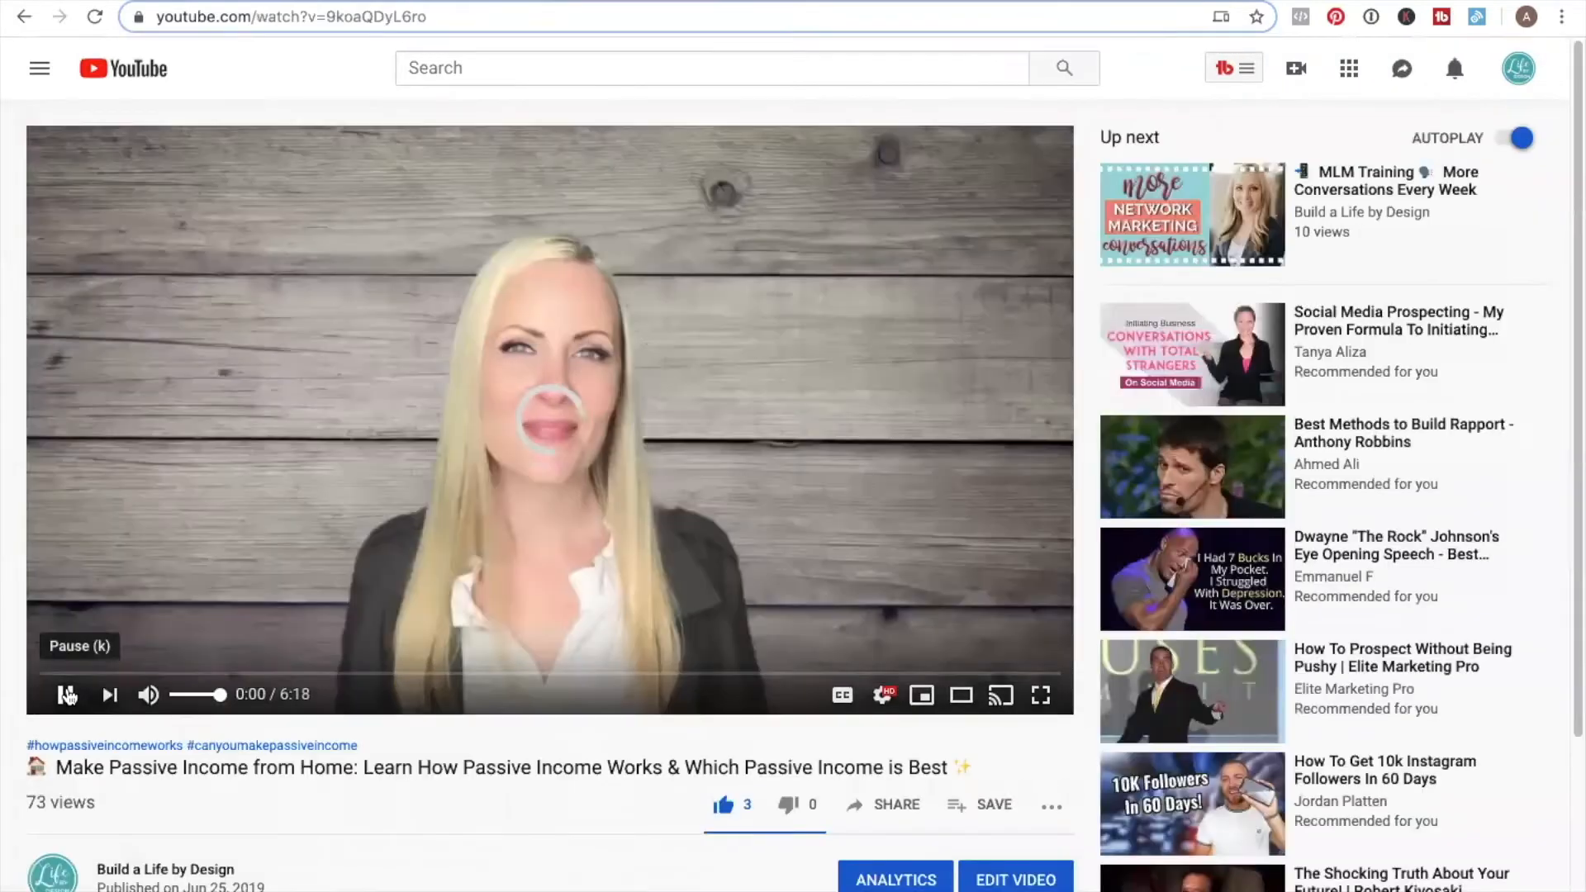
{"action": "left_click", "coordinate": [67, 696]}
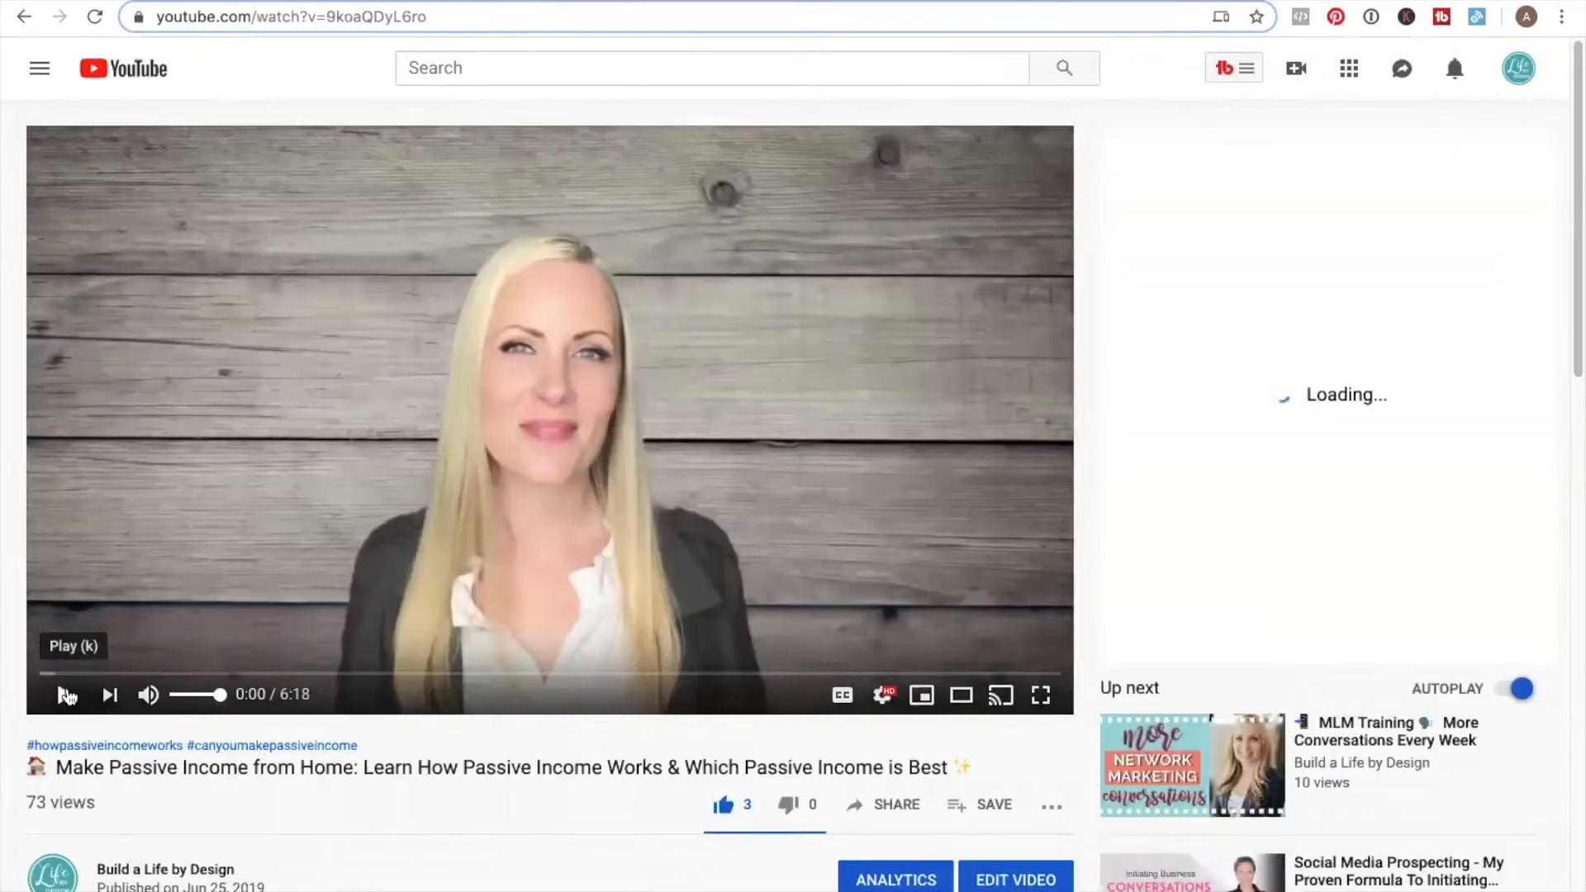
Step: Copy the share link of the passive income video
{"action": "scroll", "coordinate": [545, 523], "scroll_direction": "down", "scroll_amount": 3}
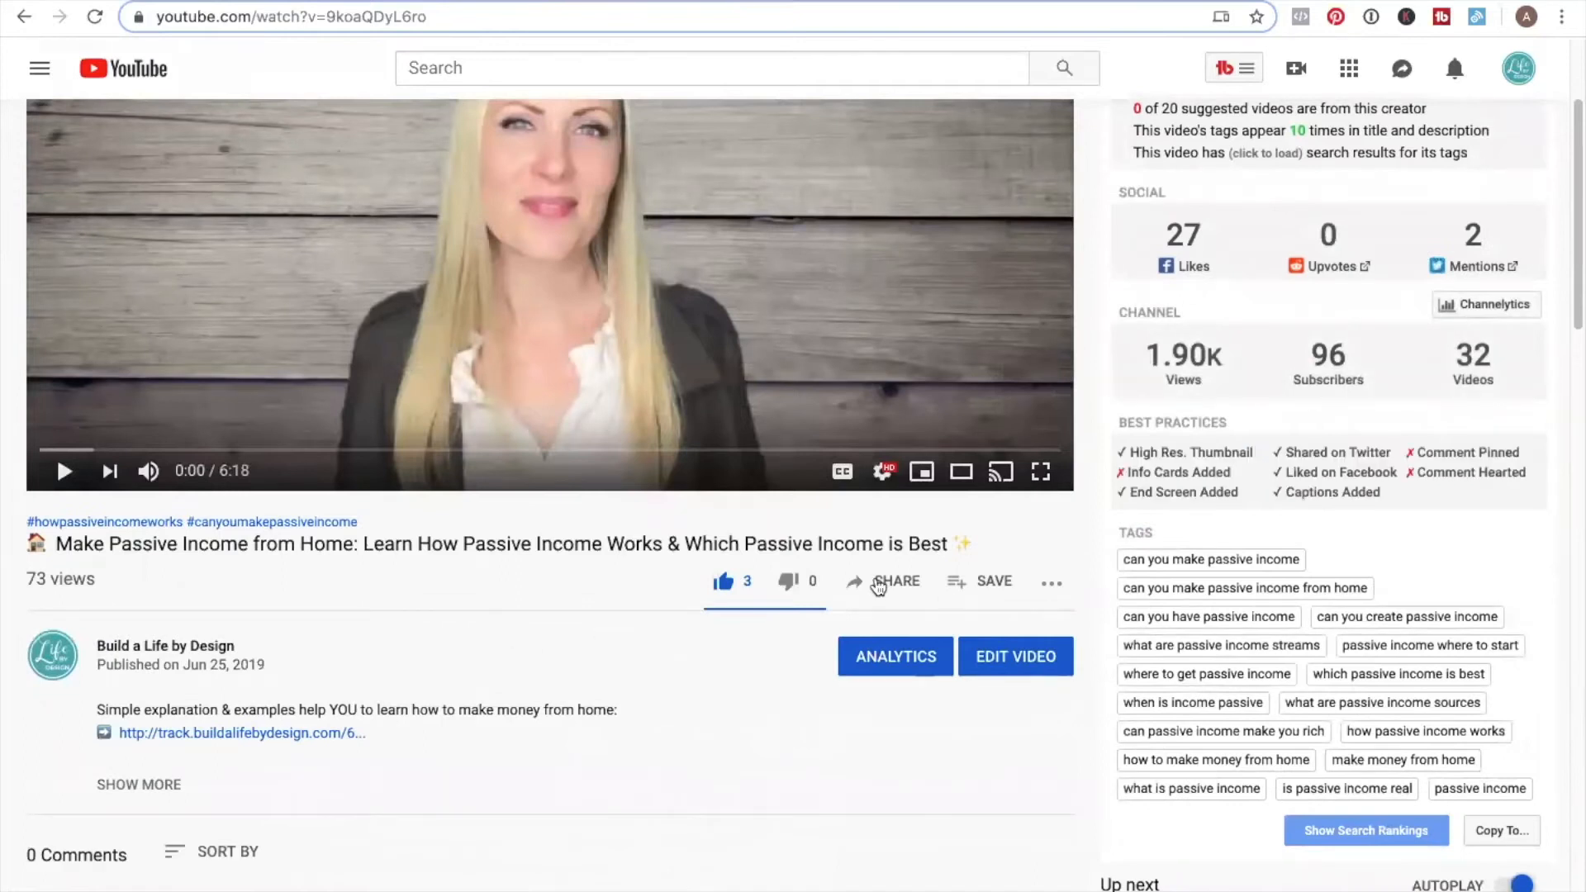
{"action": "left_click", "coordinate": [898, 585]}
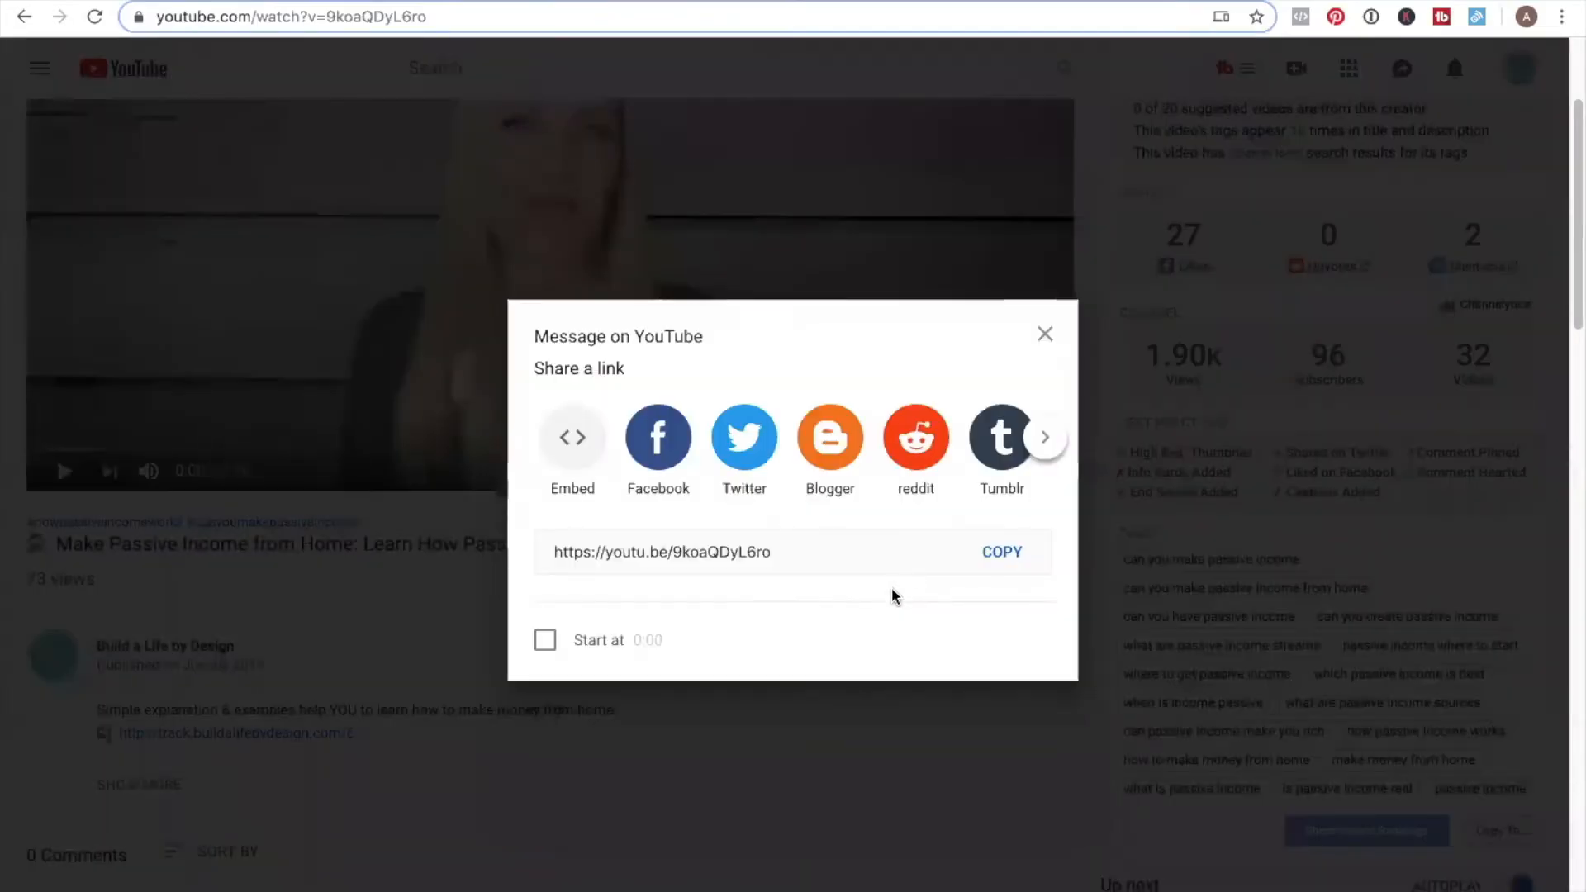
{"action": "left_click", "coordinate": [1005, 553]}
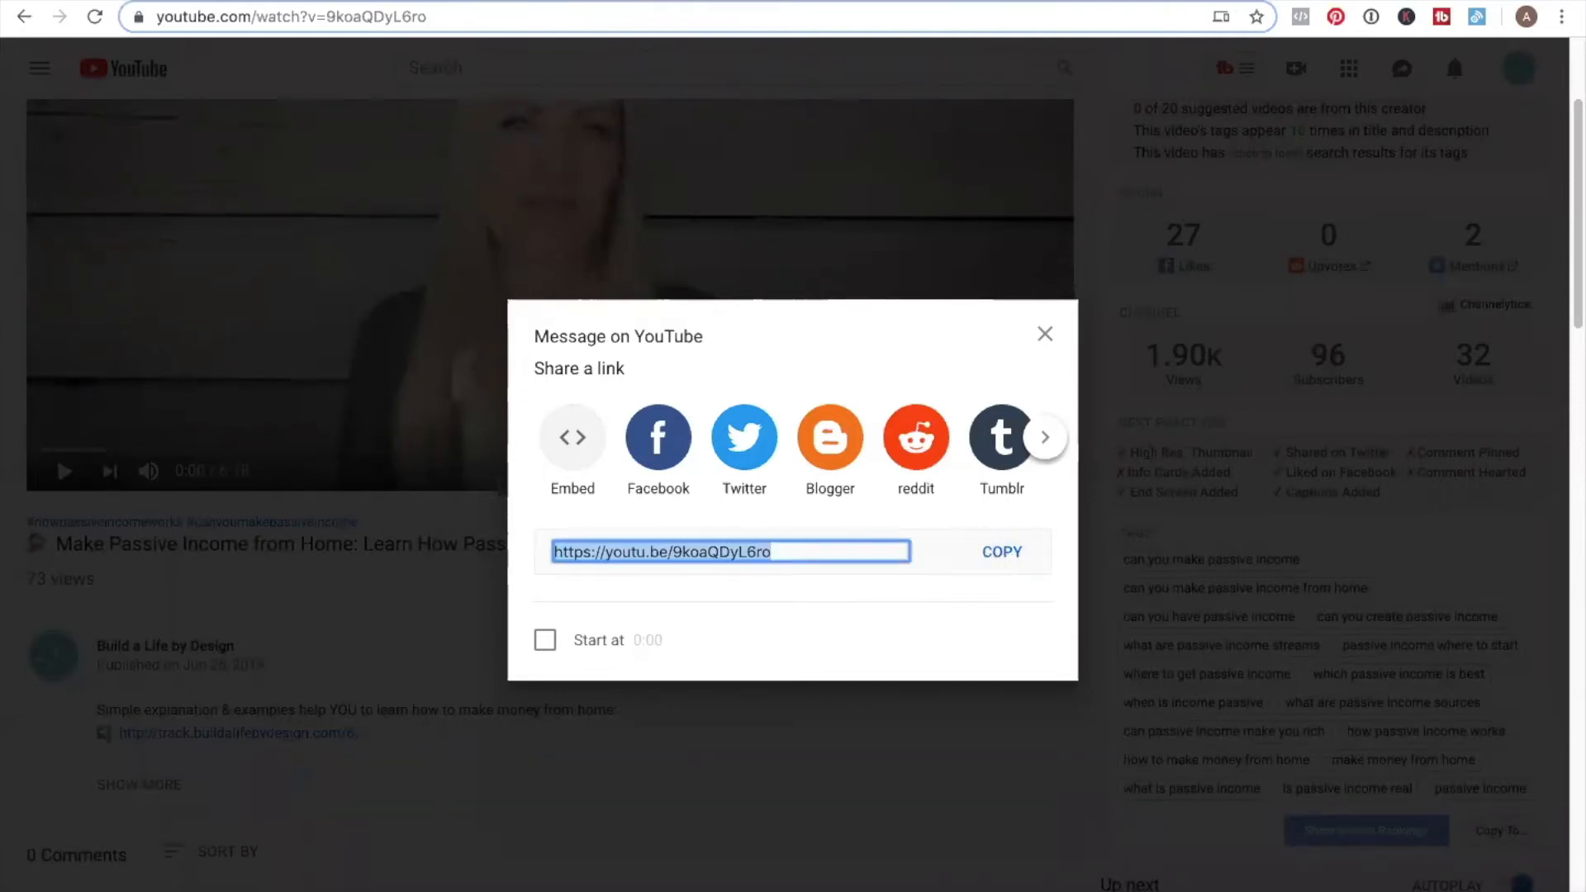
{"action": "key", "text": "ctrl+Tab"}
{"action": "left_click", "coordinate": [124, 430]}
{"action": "key", "text": "ctrl+v"}
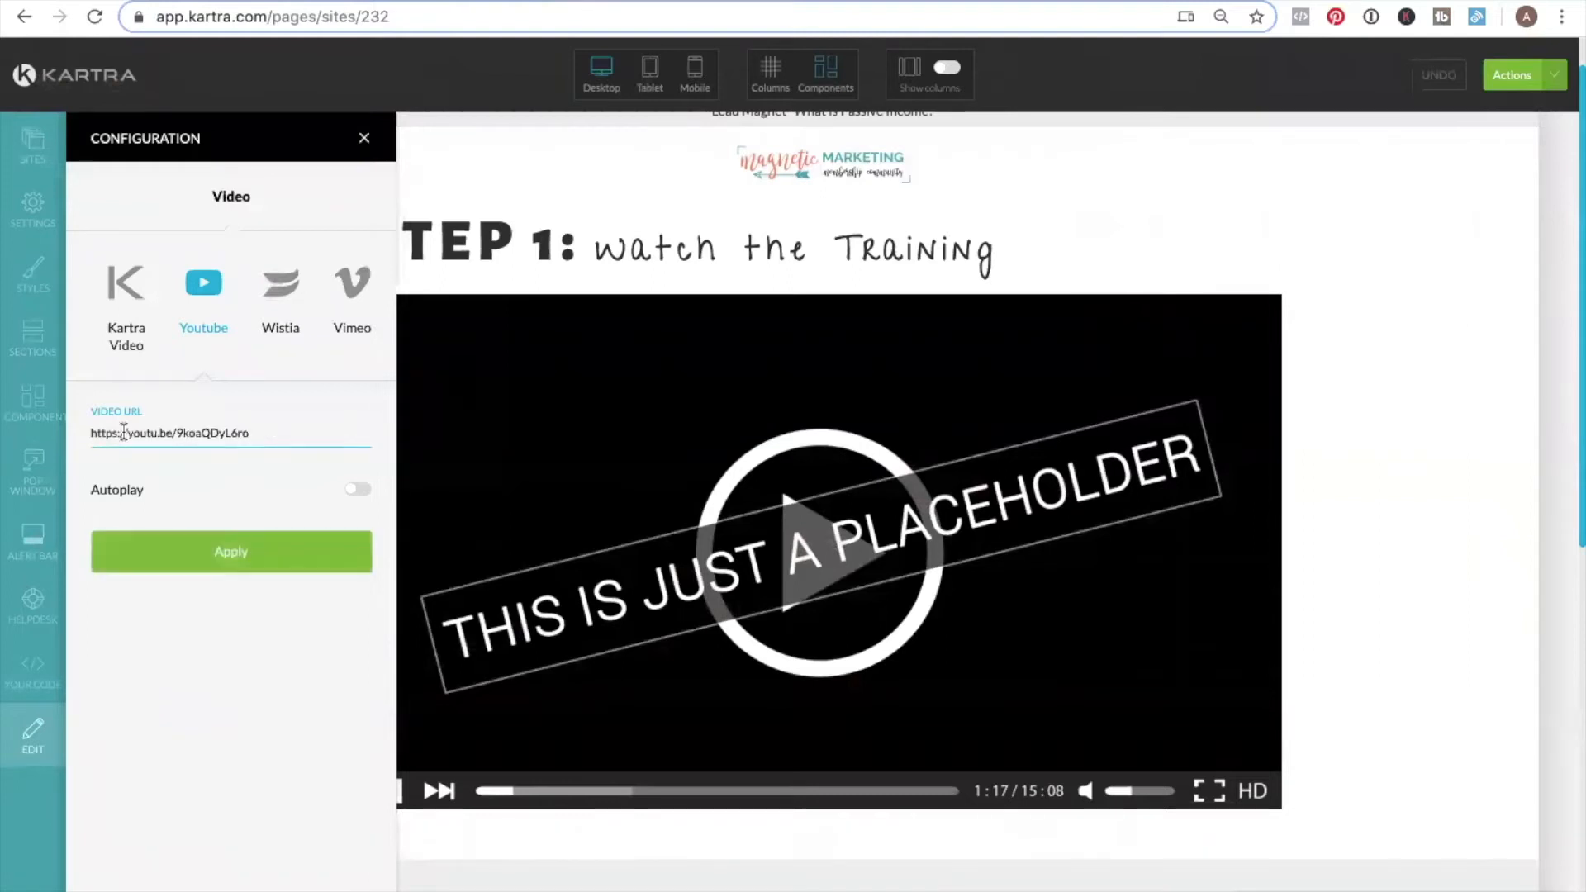
{"action": "left_click", "coordinate": [231, 555]}
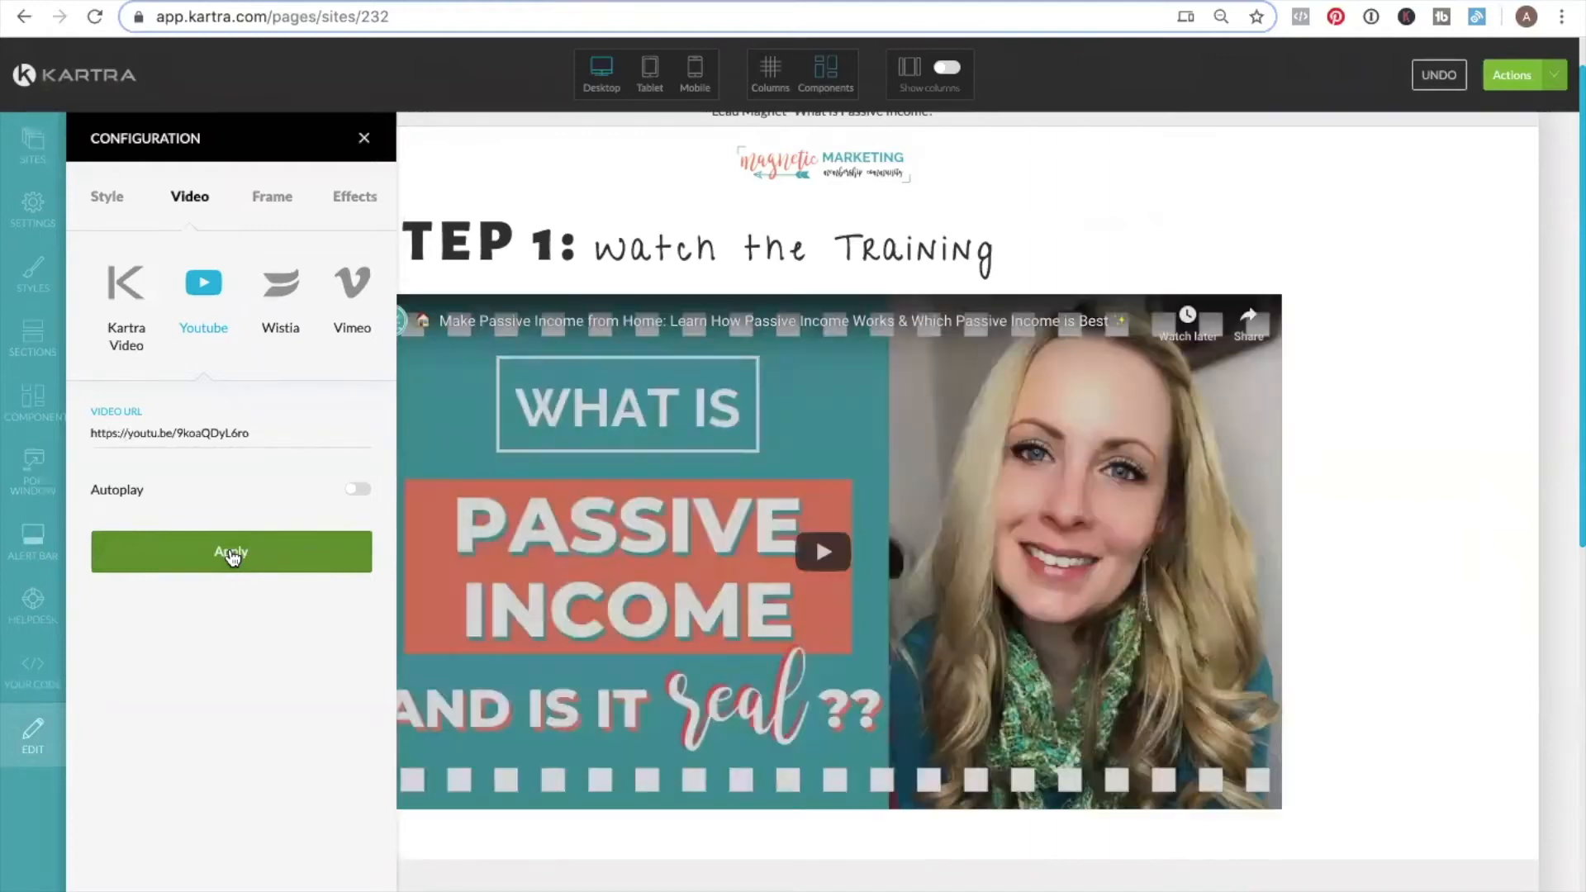
{"action": "left_click", "coordinate": [364, 137]}
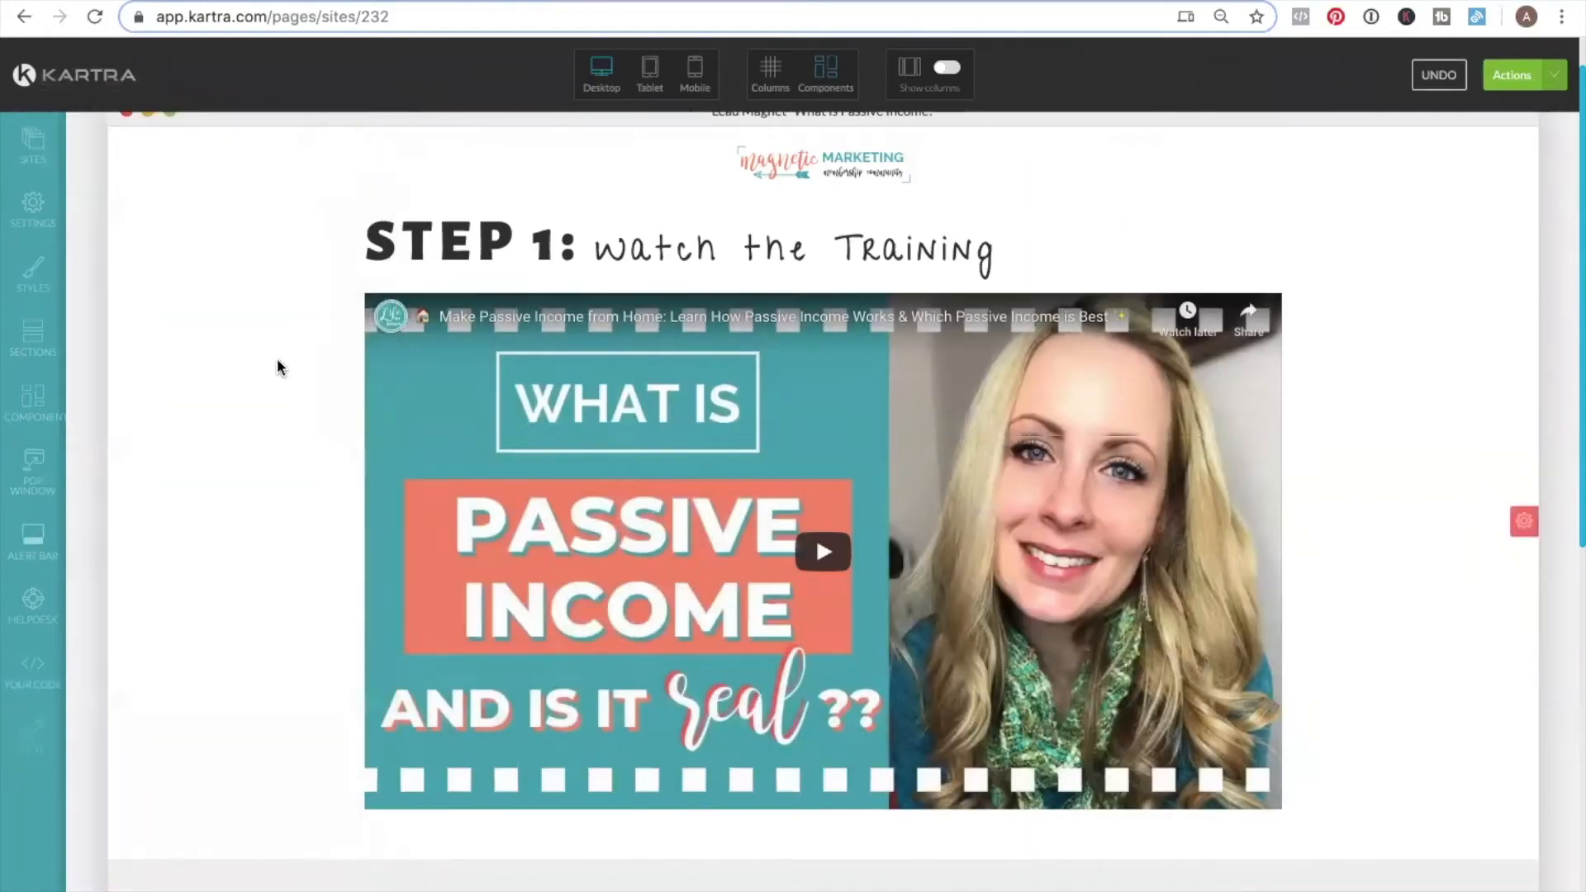
Step: Open the image library for the "Insert your own marketing image" placeholder under Step 2
{"action": "scroll", "coordinate": [276, 367], "scroll_direction": "down", "scroll_amount": 2}
{"action": "scroll", "coordinate": [276, 367], "scroll_direction": "down", "scroll_amount": 1}
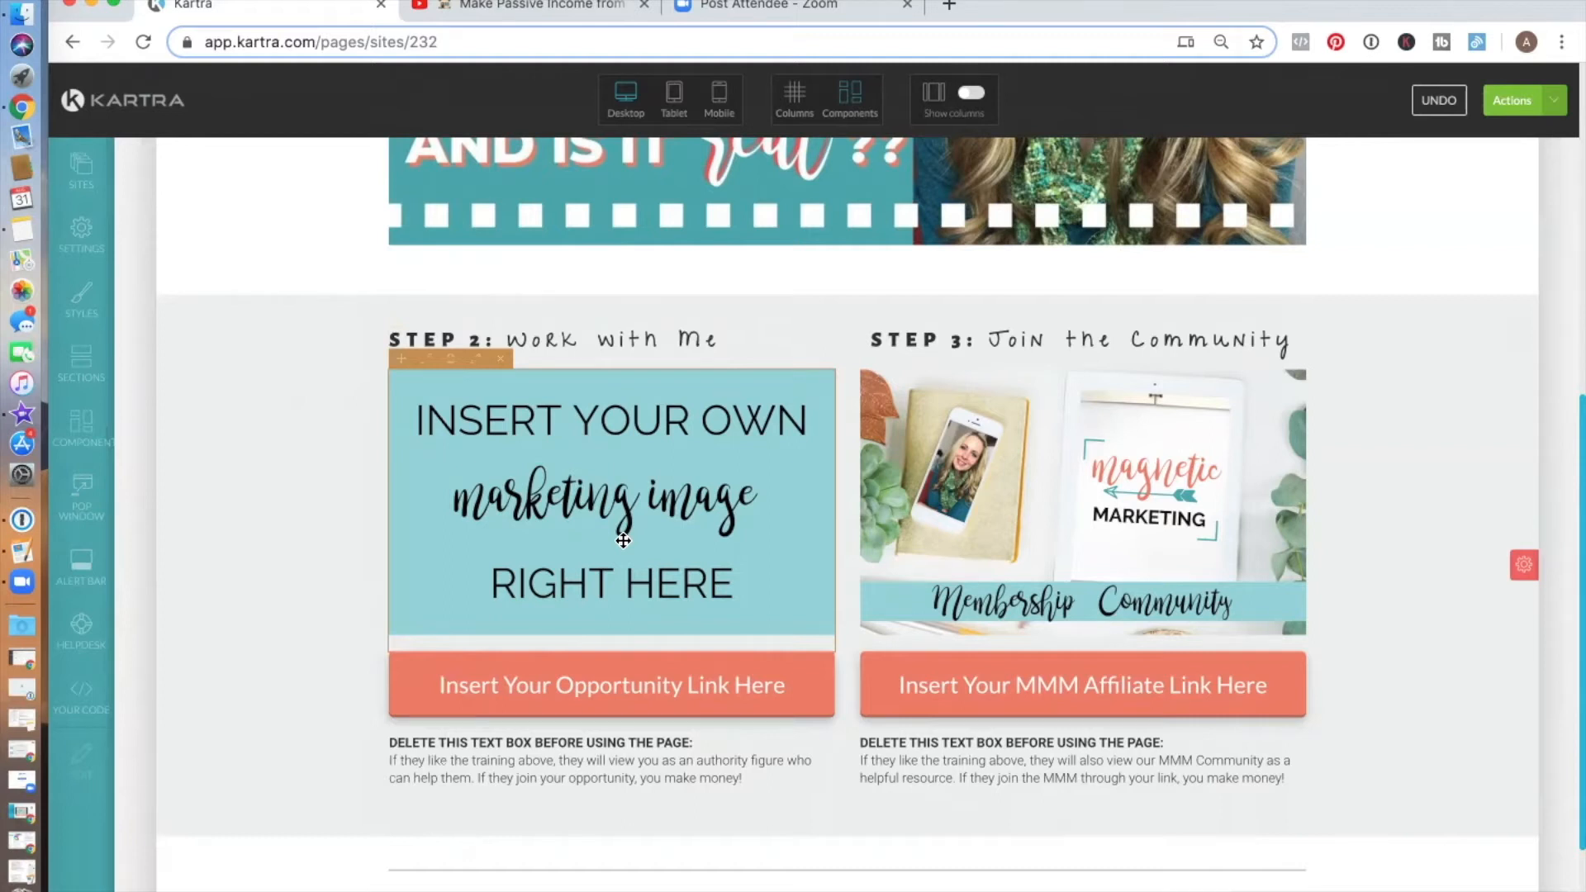
{"action": "left_click", "coordinate": [478, 360]}
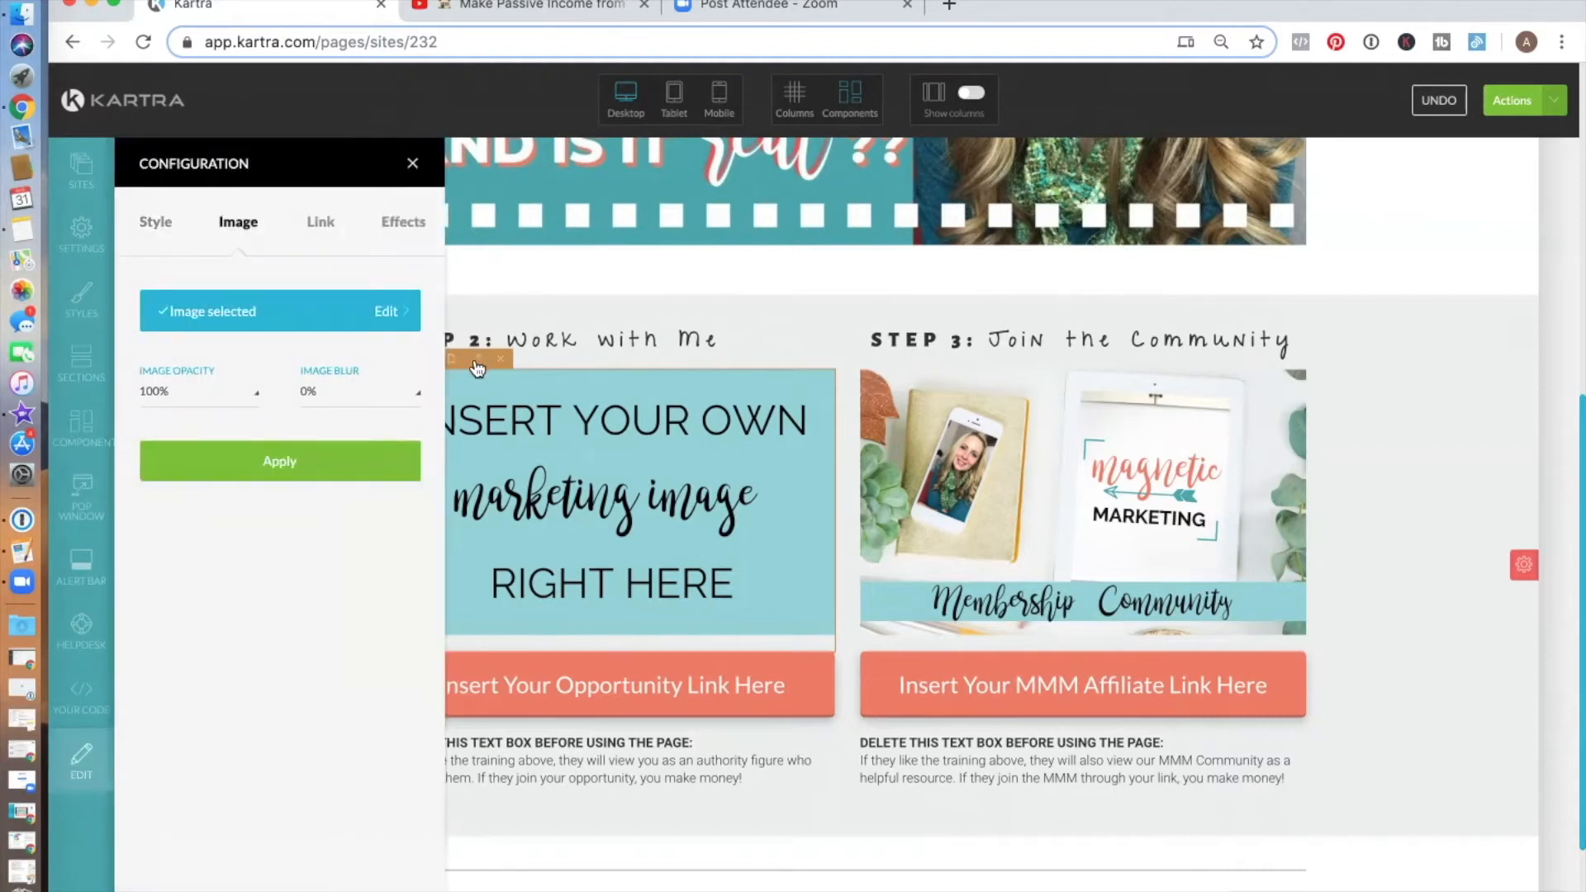
{"action": "left_click", "coordinate": [237, 311]}
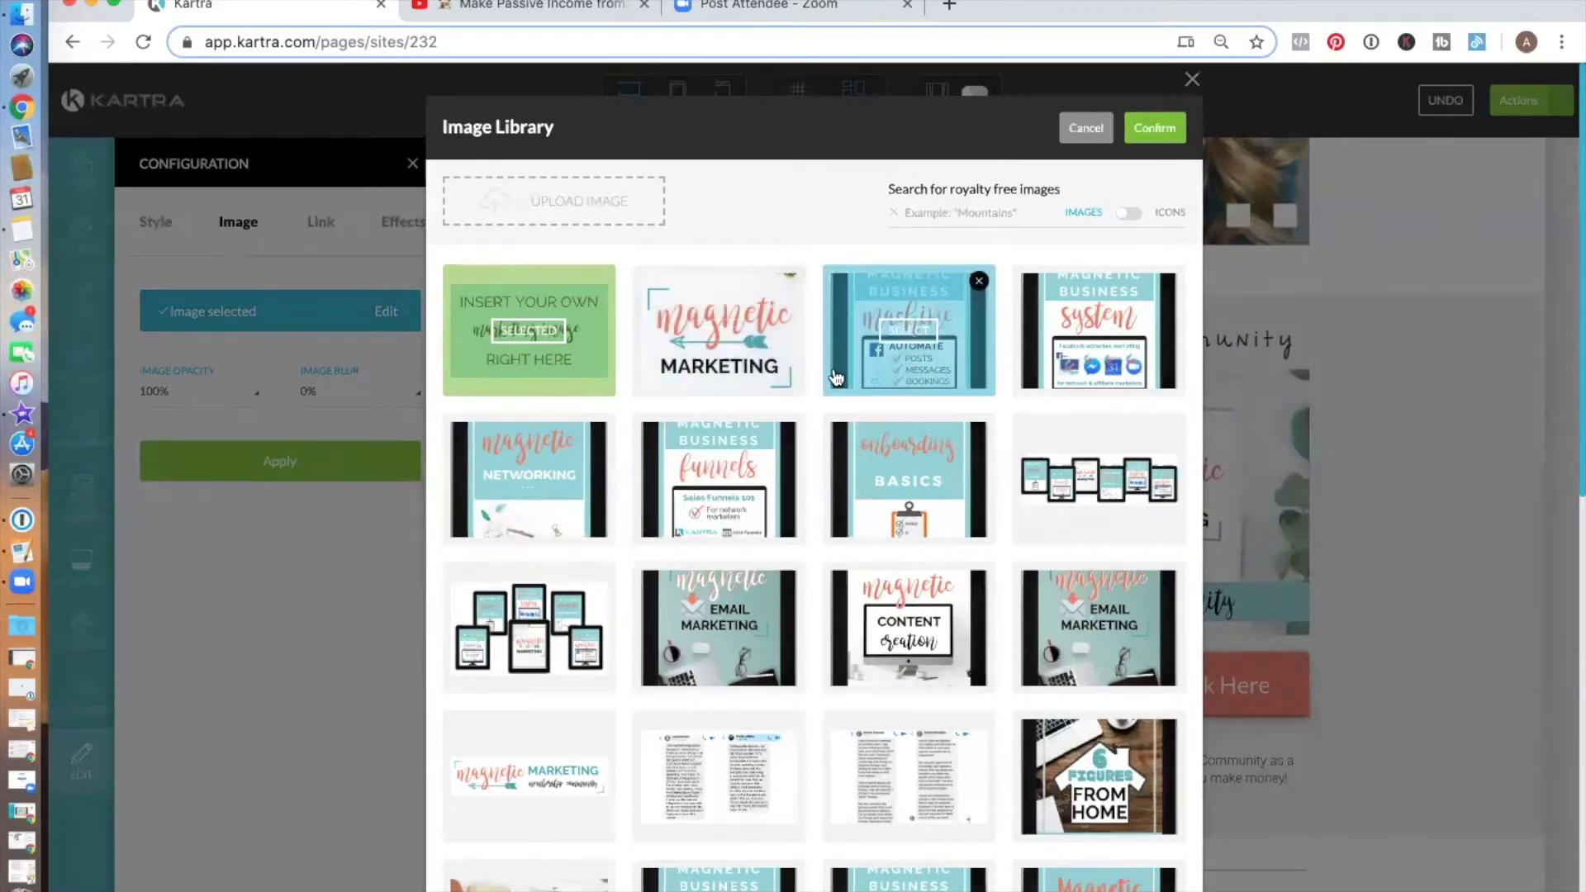
Step: Replace the Step 2 placeholder with the library's 6 Figures From Home image that has "Network Marketing Edition" across its upper edge
{"action": "scroll", "coordinate": [835, 376], "scroll_direction": "down", "scroll_amount": 5}
{"action": "scroll", "coordinate": [834, 376], "scroll_direction": "down", "scroll_amount": 6}
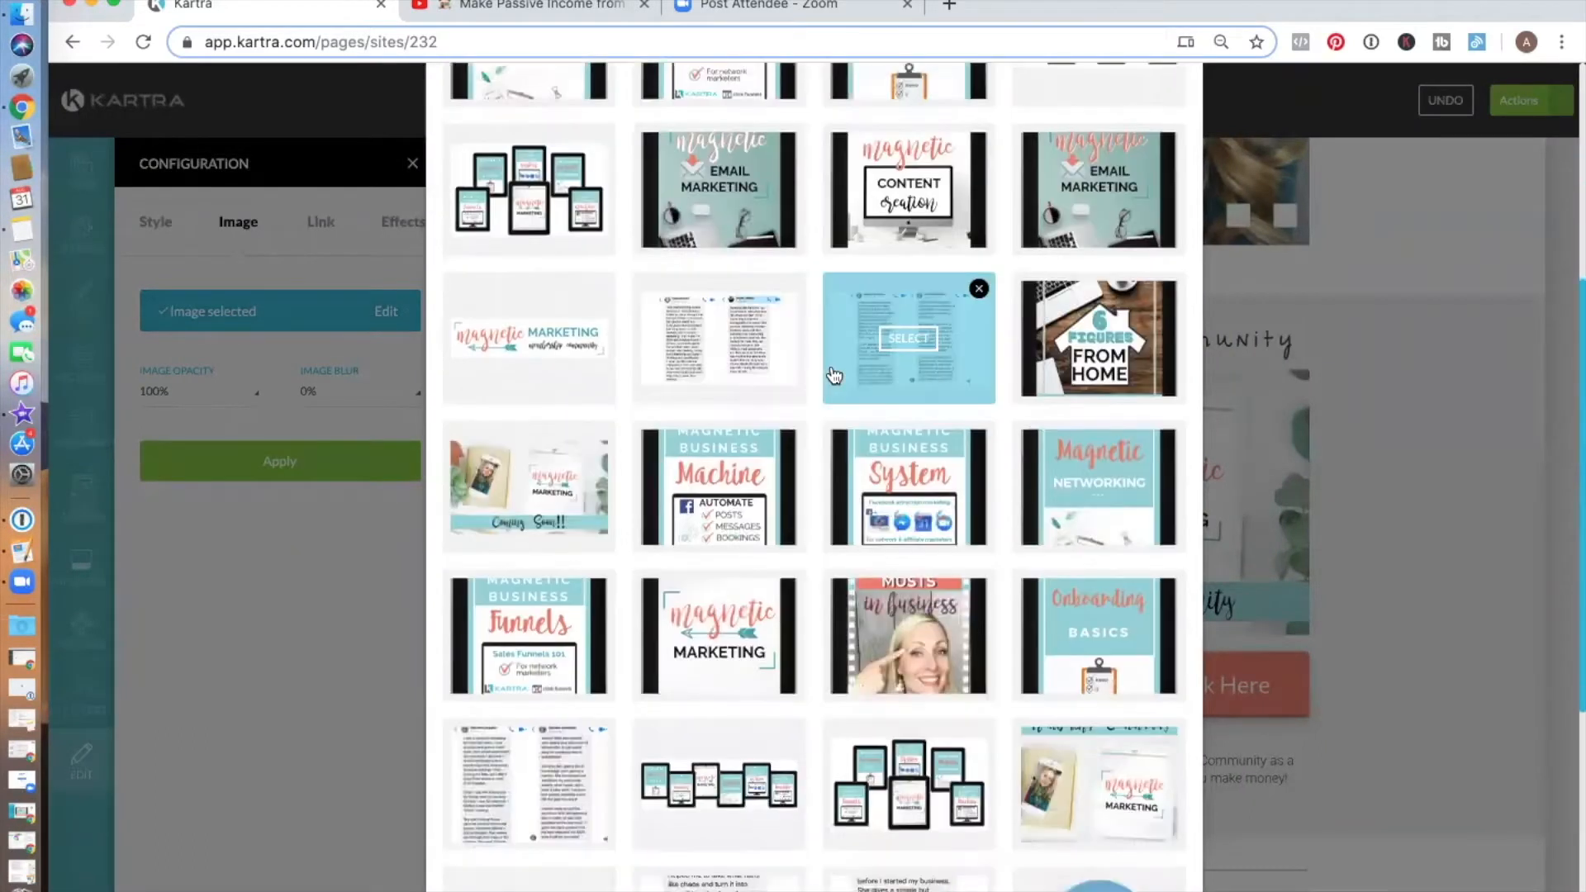
{"action": "scroll", "coordinate": [833, 376], "scroll_direction": "down", "scroll_amount": 1}
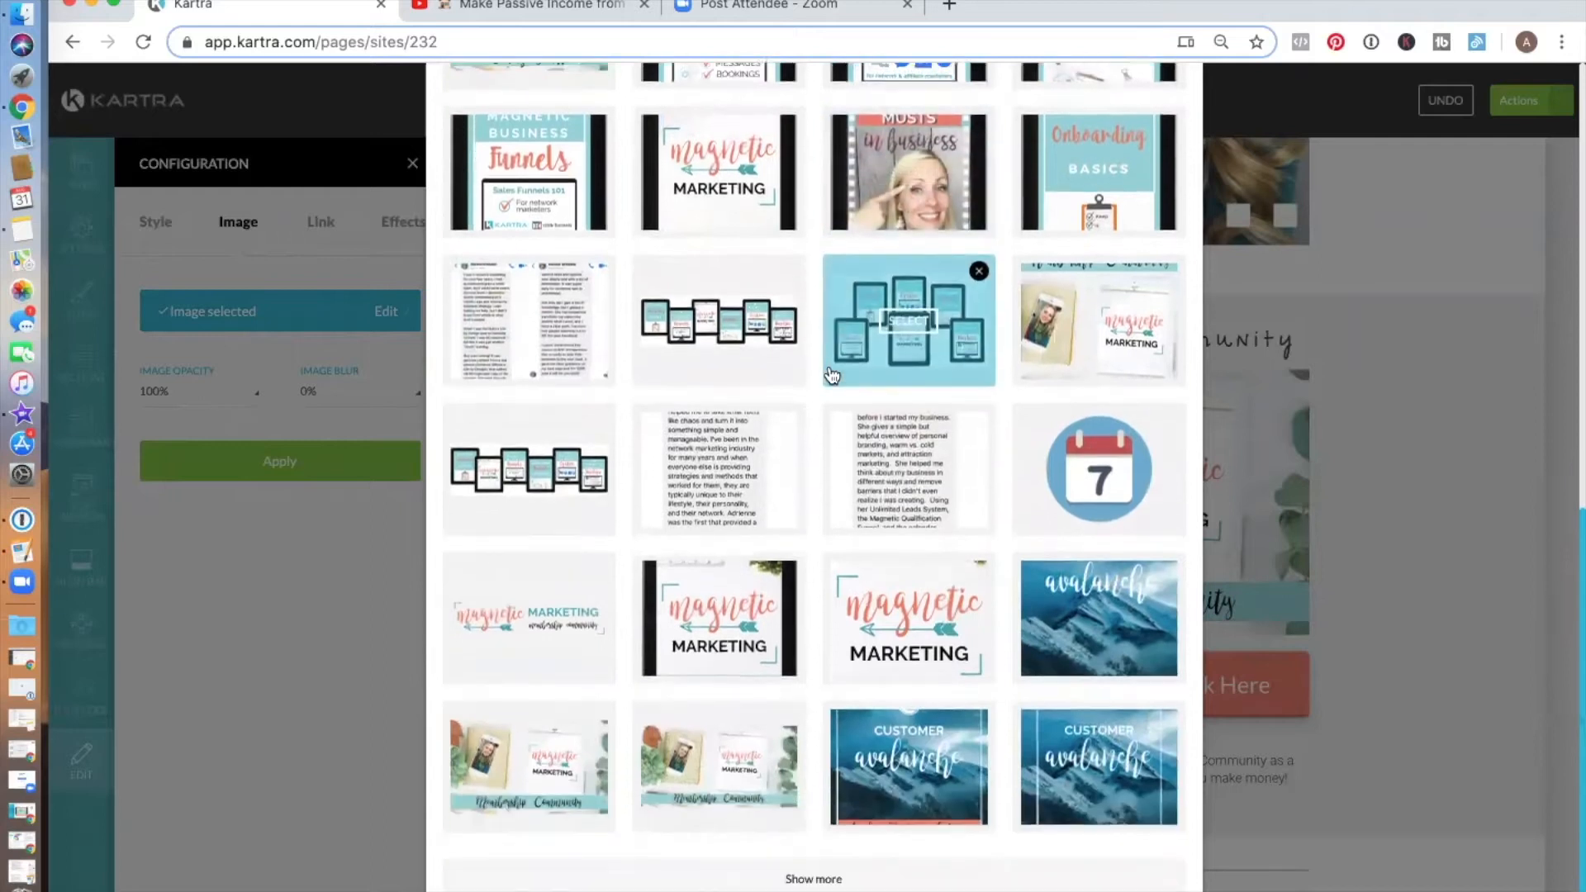
{"action": "left_click", "coordinate": [808, 862]}
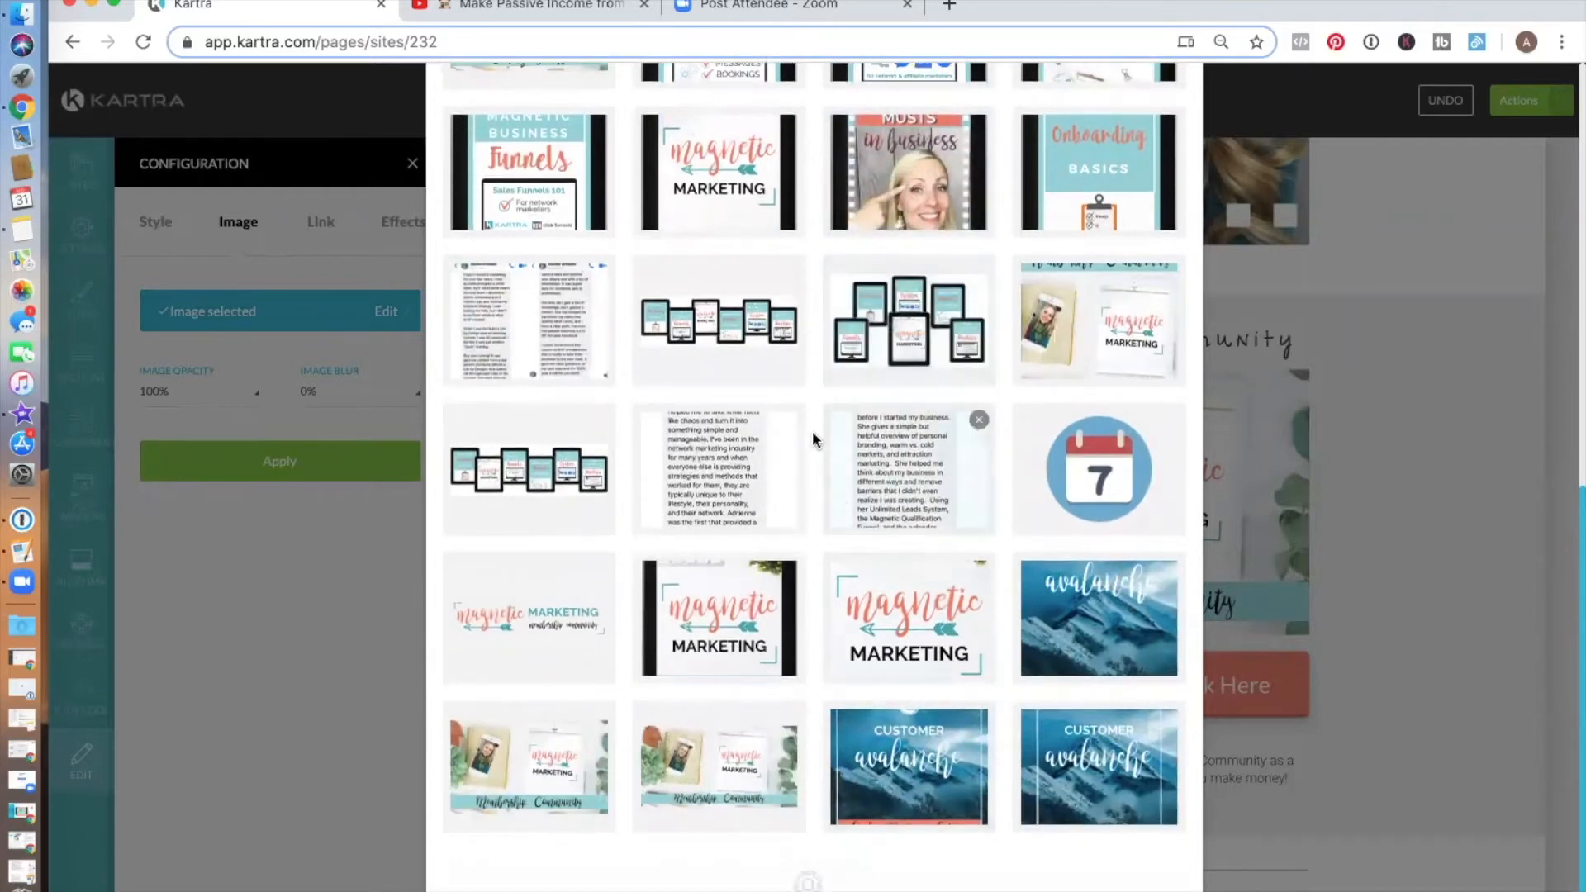
{"action": "scroll", "coordinate": [813, 439], "scroll_direction": "down", "scroll_amount": 4}
{"action": "scroll", "coordinate": [809, 438], "scroll_direction": "down", "scroll_amount": 5}
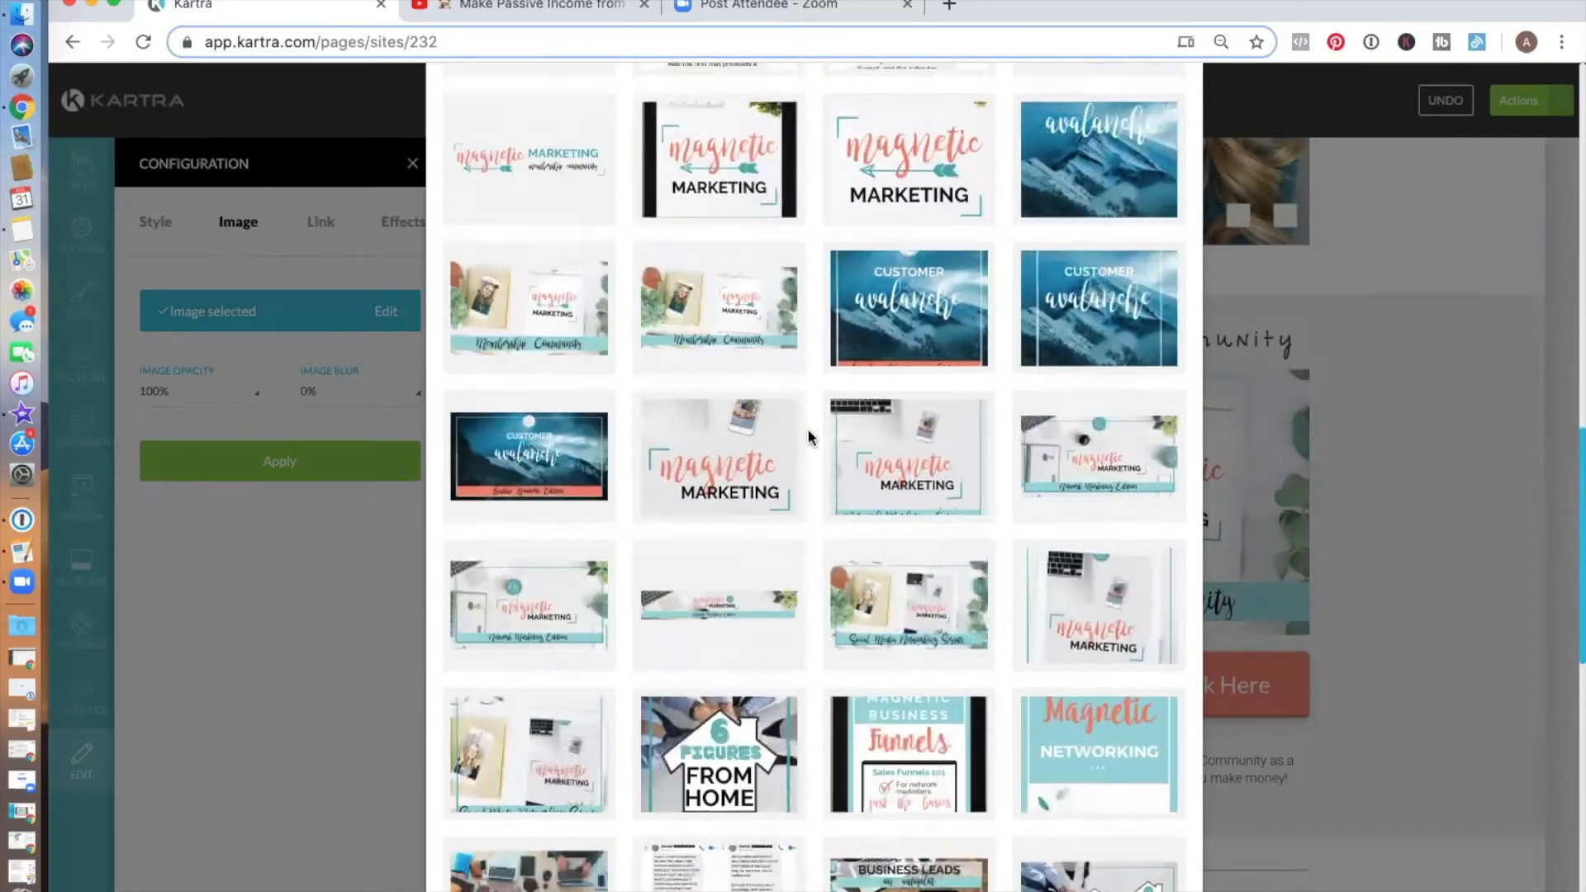
{"action": "scroll", "coordinate": [810, 439], "scroll_direction": "down", "scroll_amount": 5}
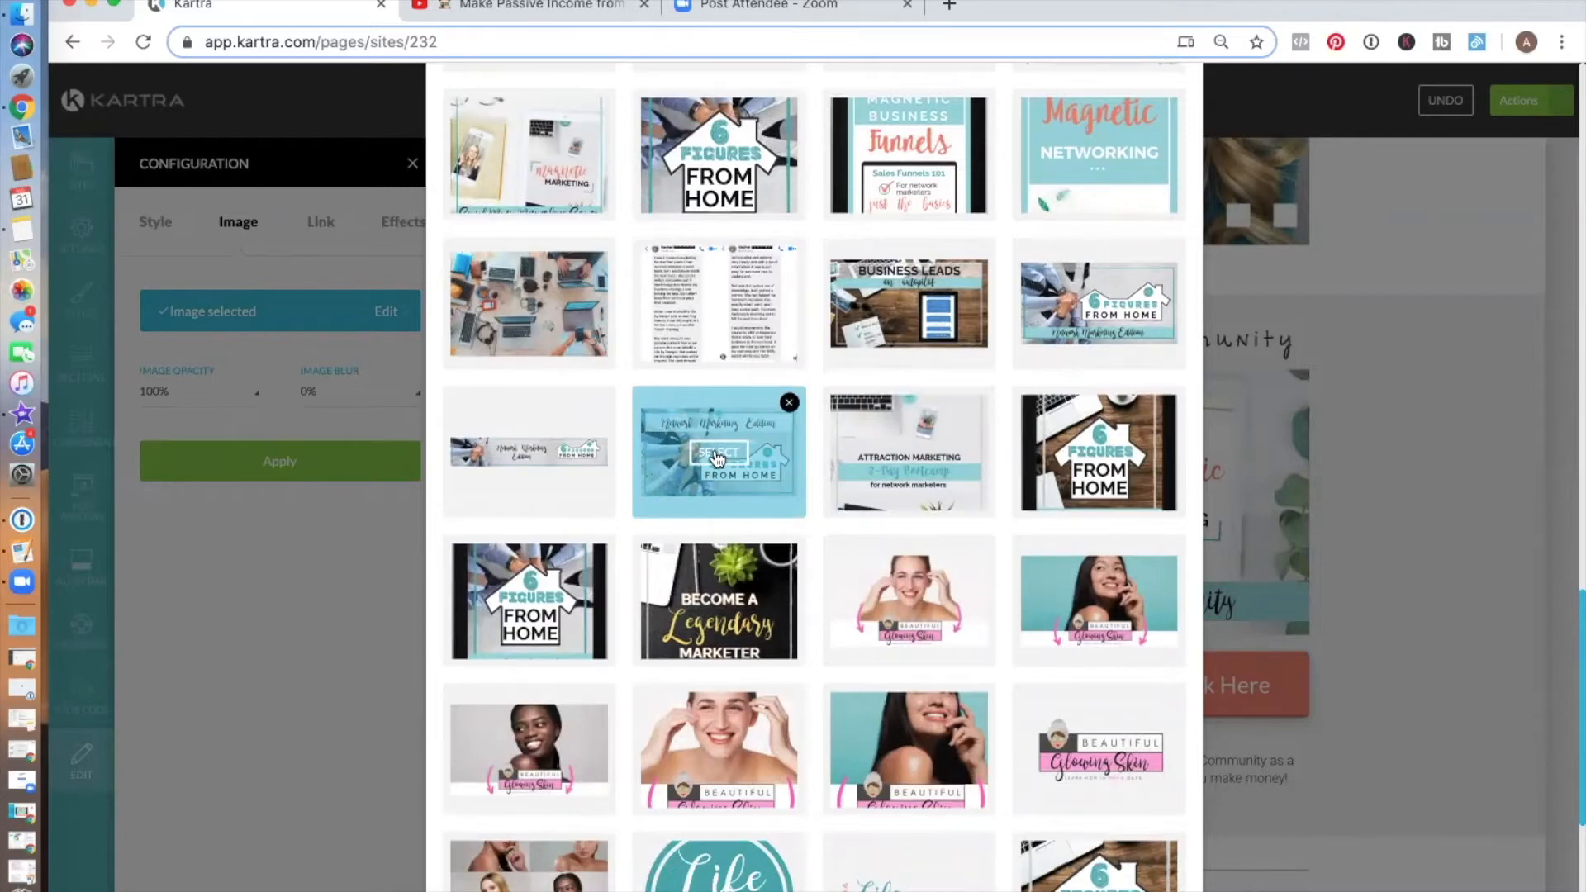
{"action": "left_click", "coordinate": [718, 458]}
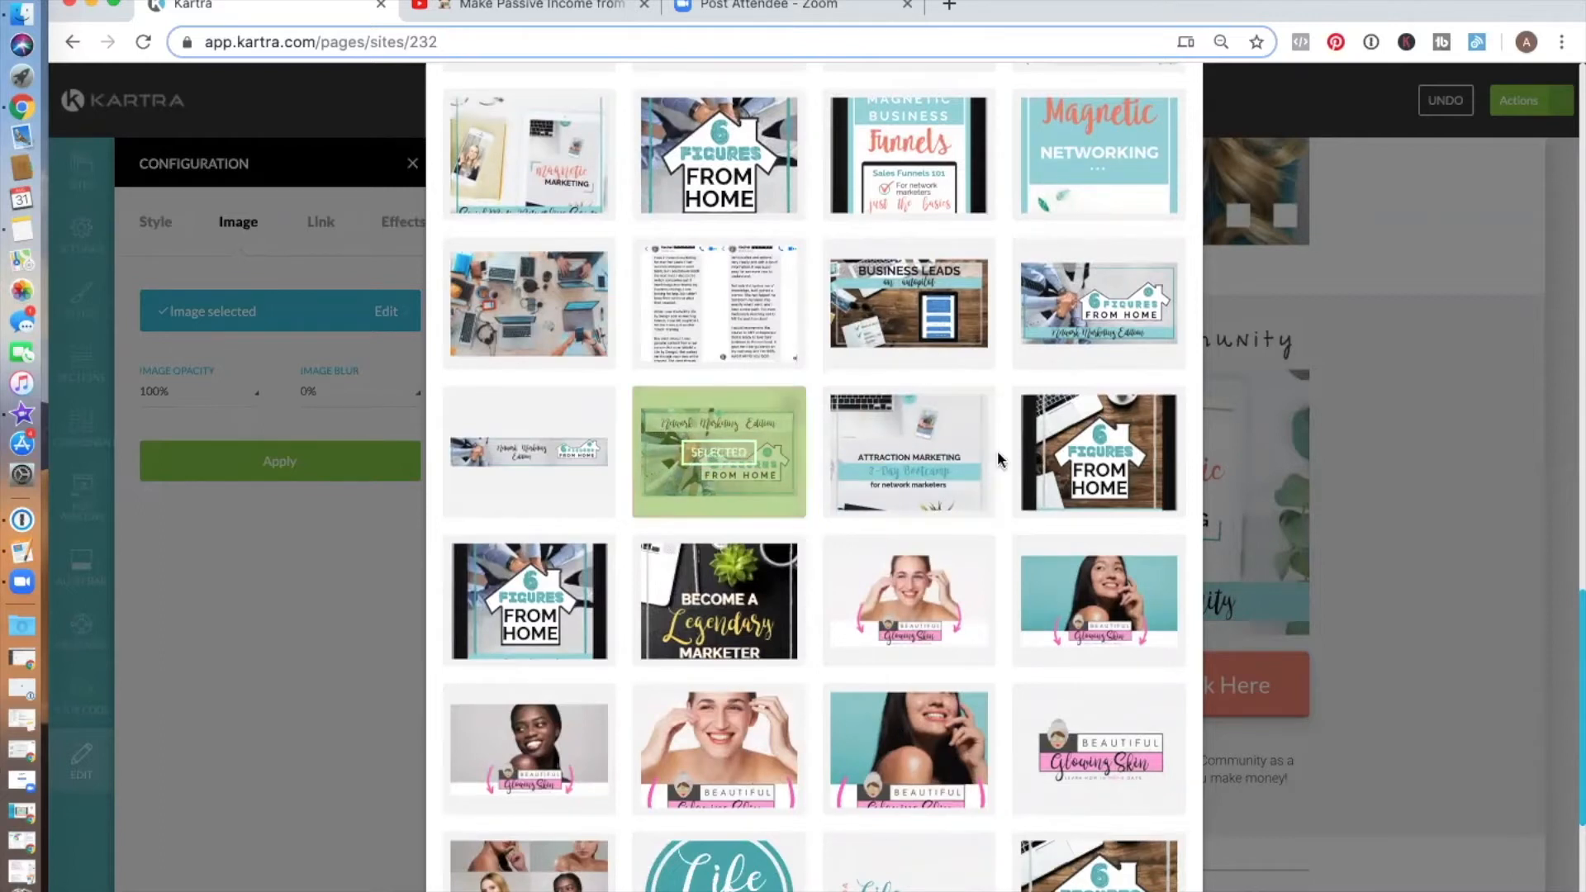
{"action": "scroll", "coordinate": [999, 454], "scroll_direction": "down", "scroll_amount": 10}
{"action": "scroll", "coordinate": [998, 454], "scroll_direction": "up", "scroll_amount": 10}
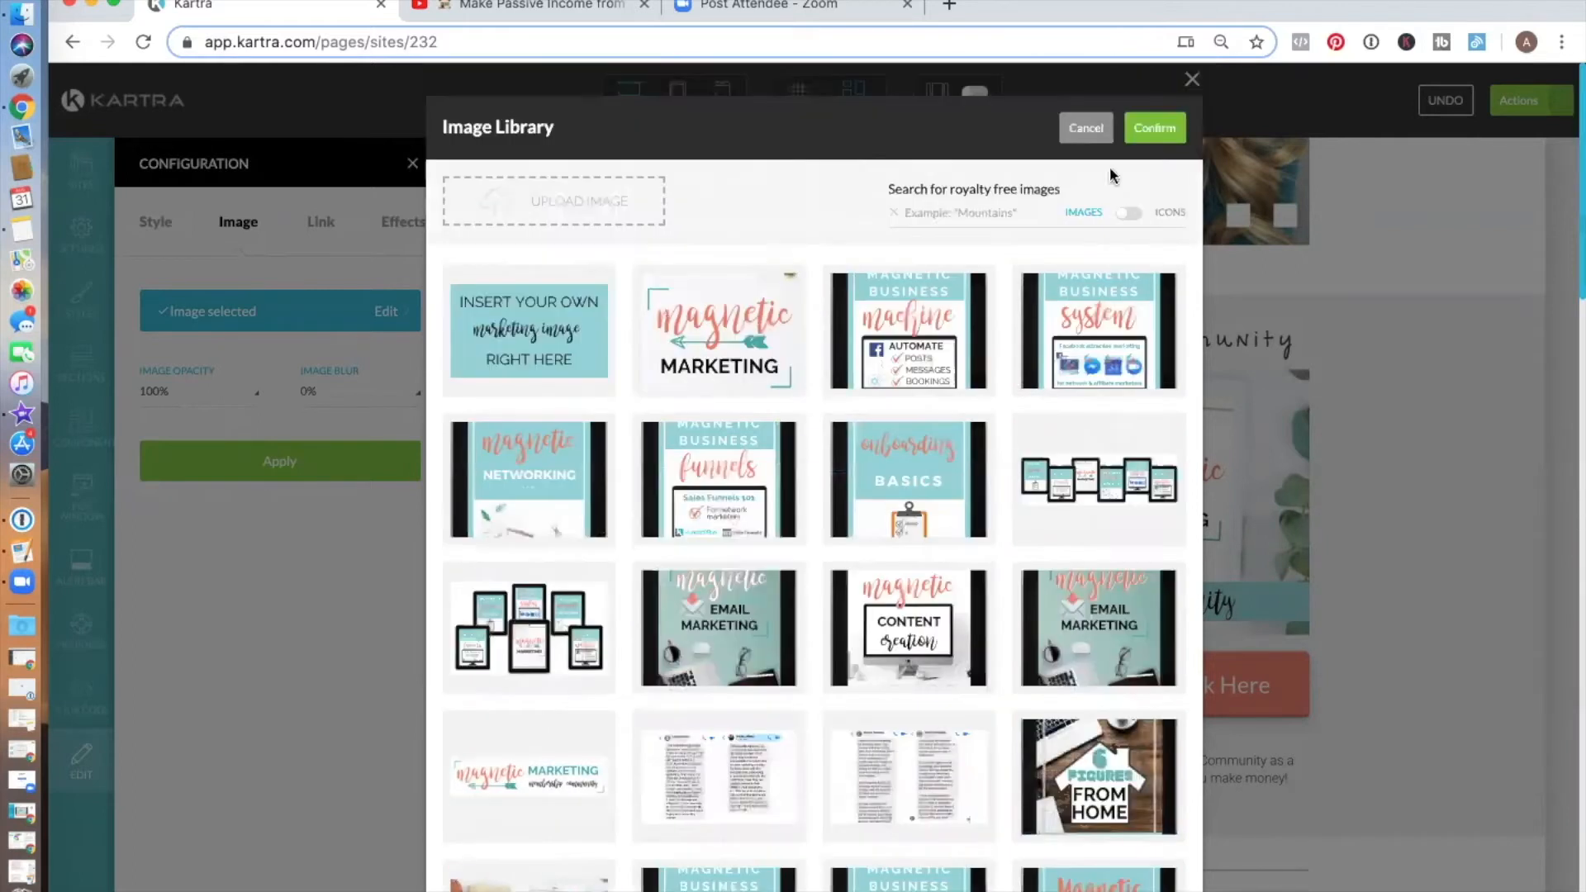
{"action": "left_click", "coordinate": [1154, 128]}
{"action": "left_click", "coordinate": [266, 471]}
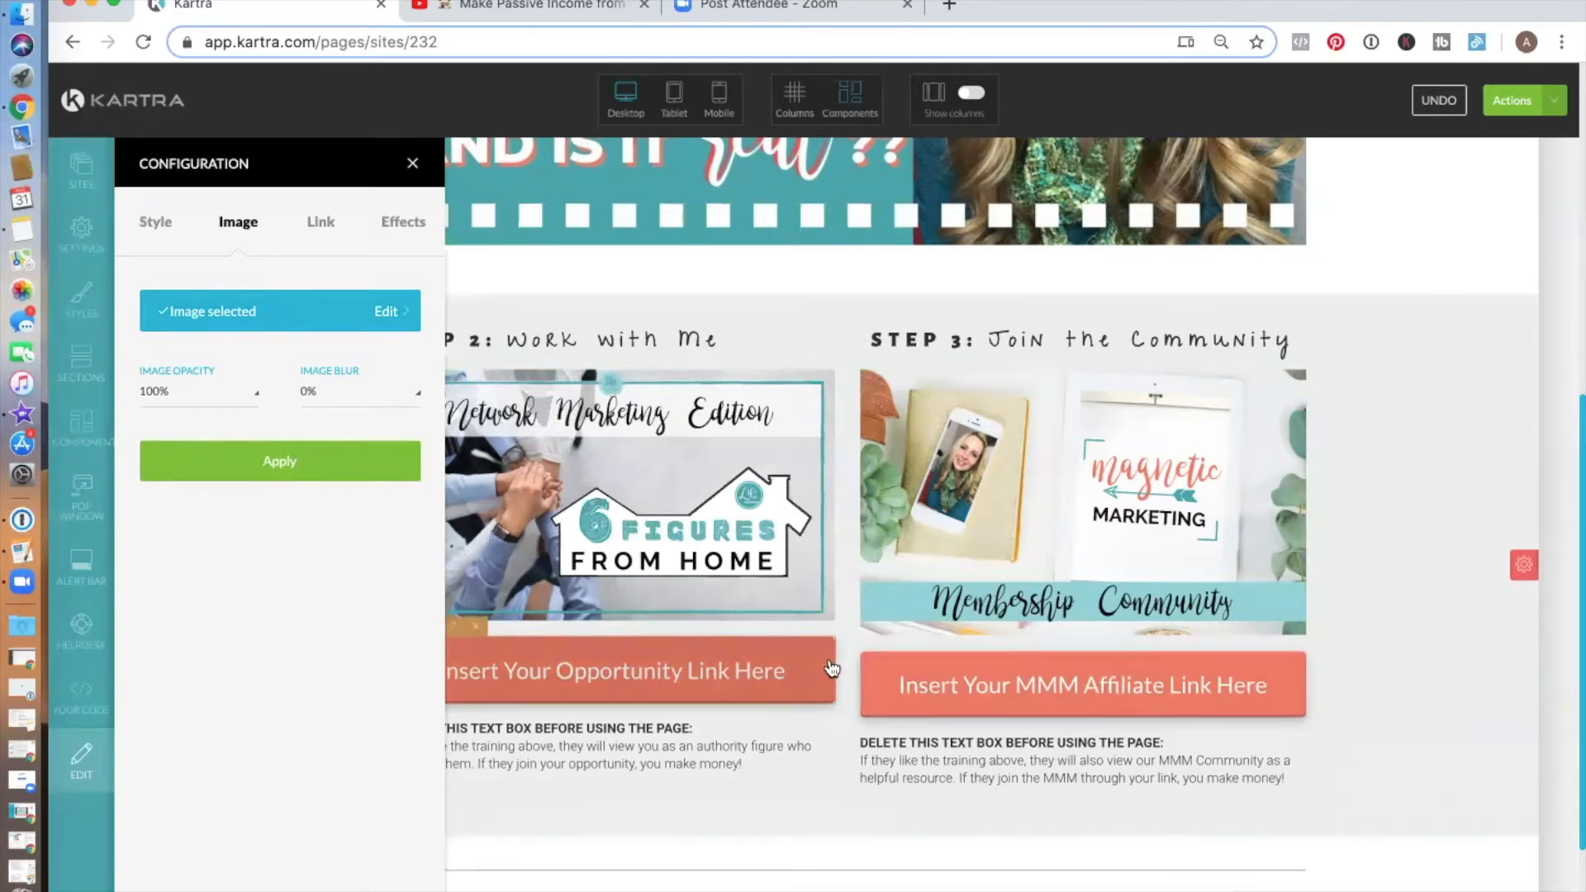
Step: Swap the Step 2 image for the 6 Figures From Home version with "Network Marketing Edition" on a teal band along its lower edge
{"action": "left_click", "coordinate": [261, 316]}
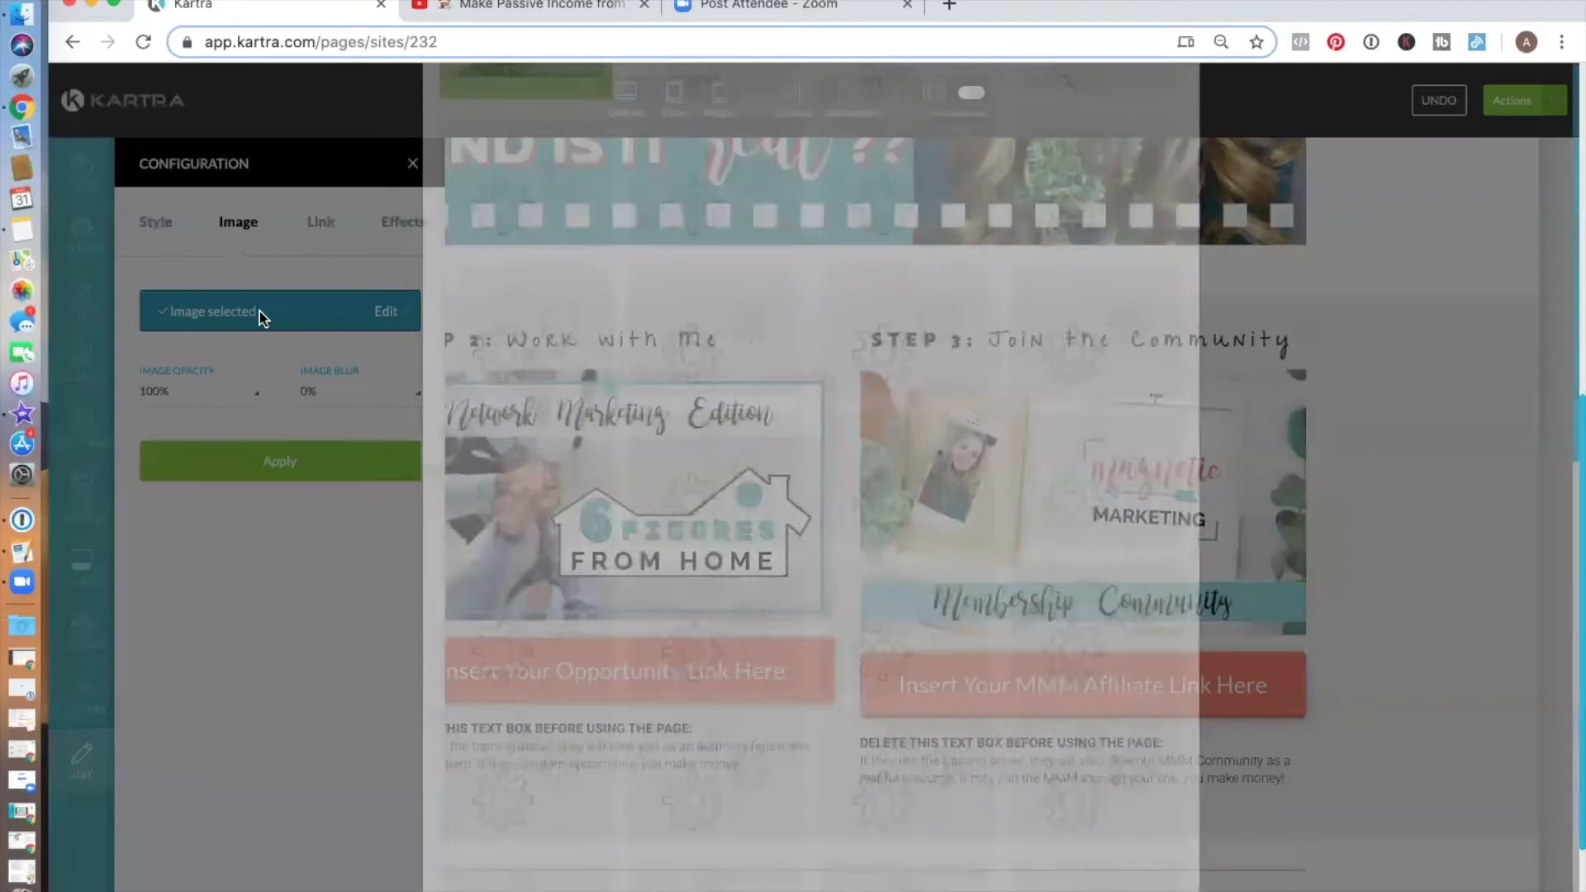
{"action": "scroll", "coordinate": [793, 477], "scroll_direction": "down", "scroll_amount": 5}
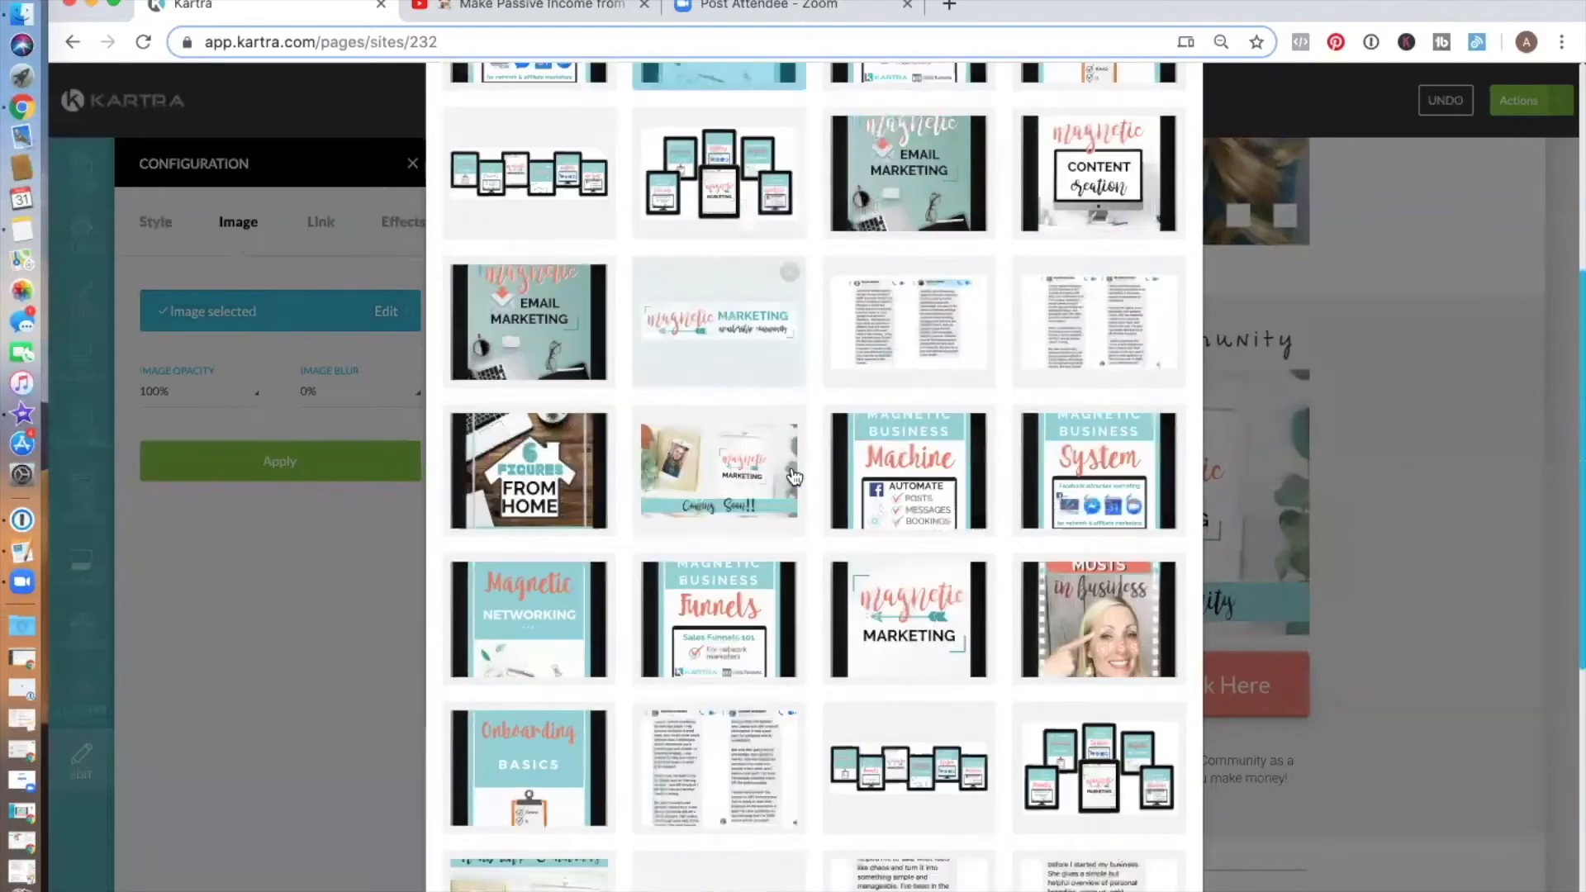
{"action": "scroll", "coordinate": [794, 477], "scroll_direction": "down", "scroll_amount": 7}
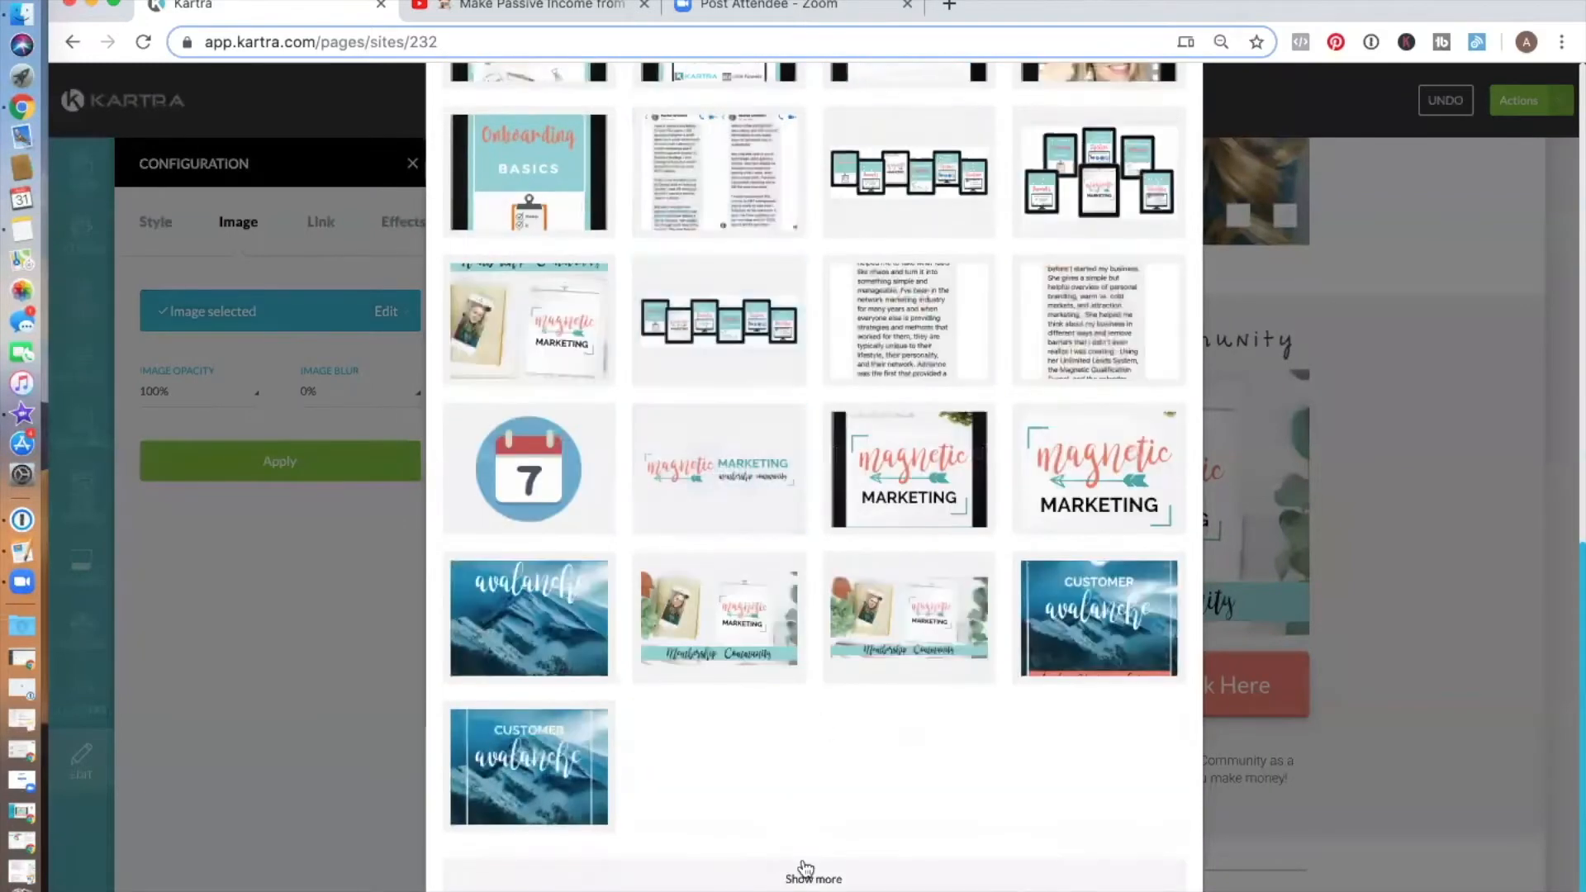
{"action": "left_click", "coordinate": [805, 874]}
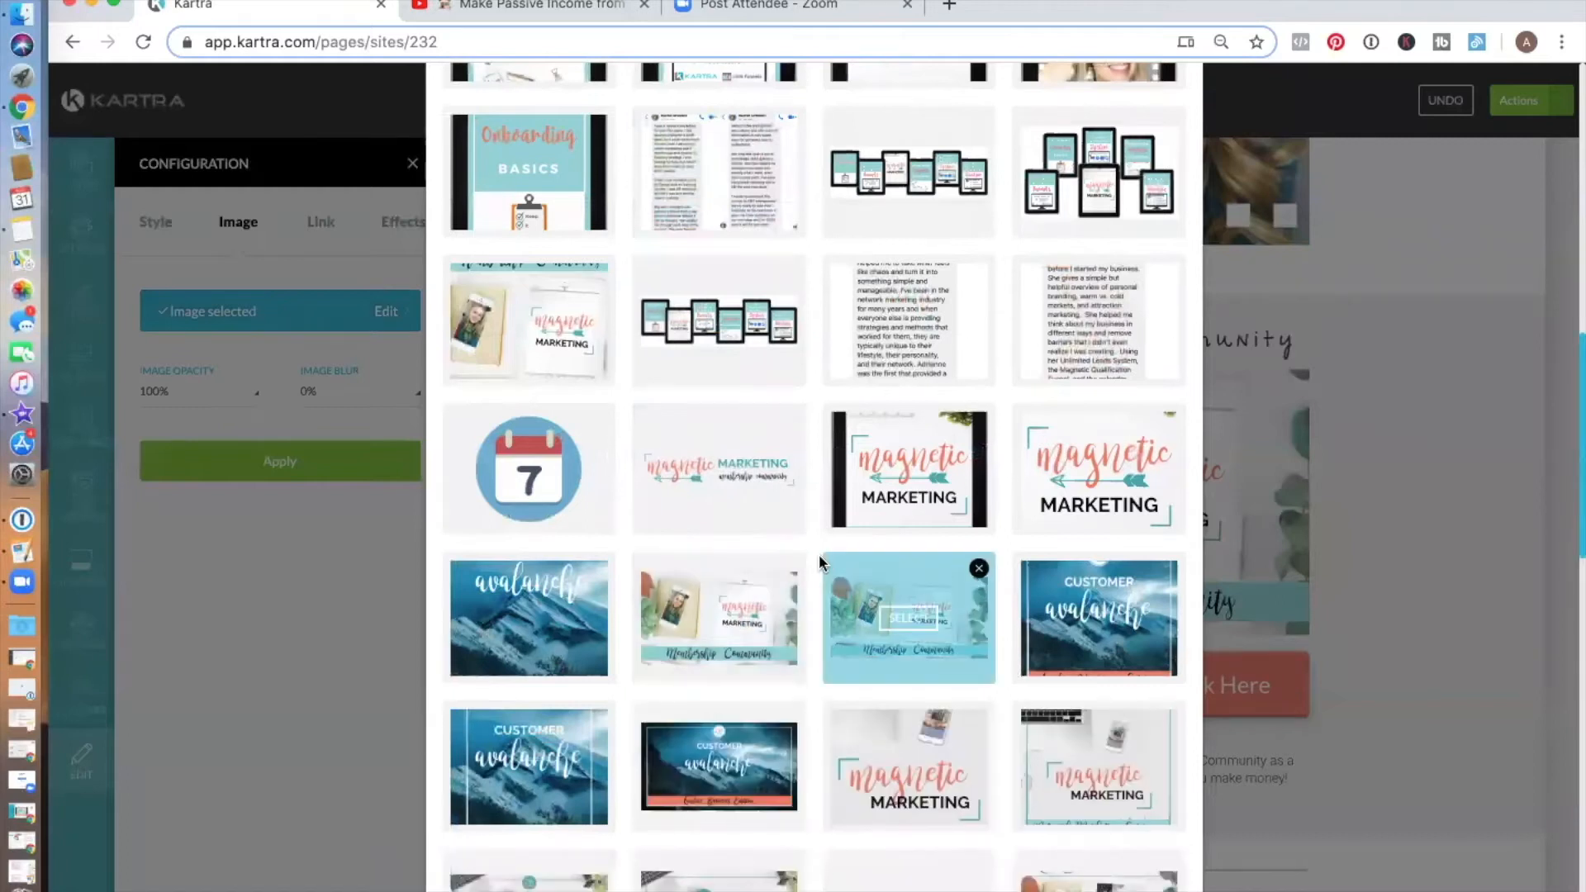
{"action": "scroll", "coordinate": [820, 561], "scroll_direction": "down", "scroll_amount": 6}
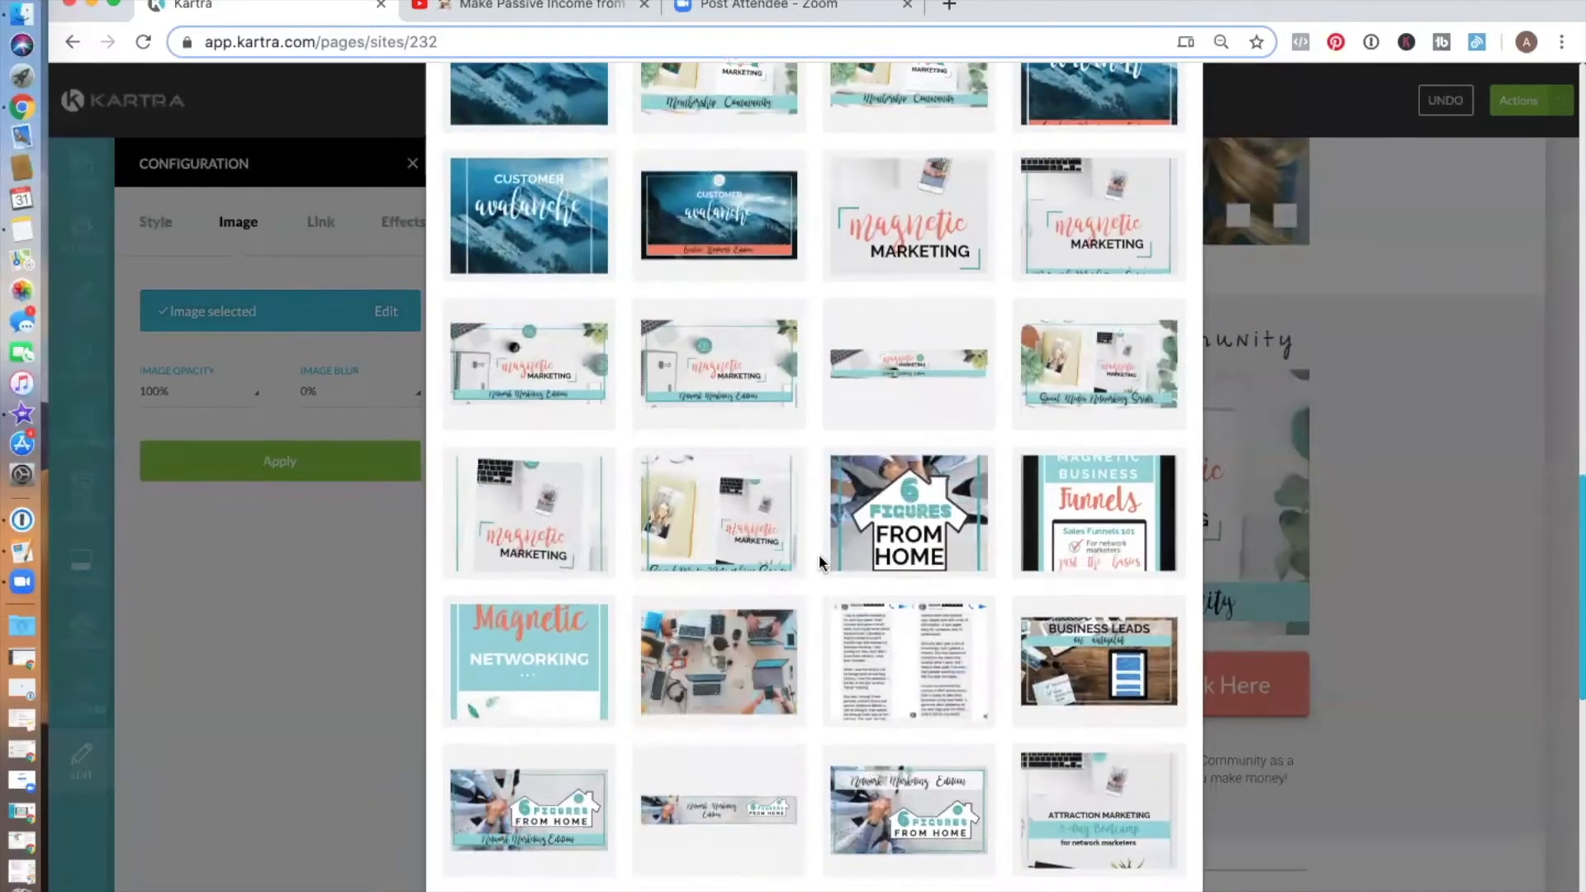
{"action": "scroll", "coordinate": [821, 562], "scroll_direction": "down", "scroll_amount": 3}
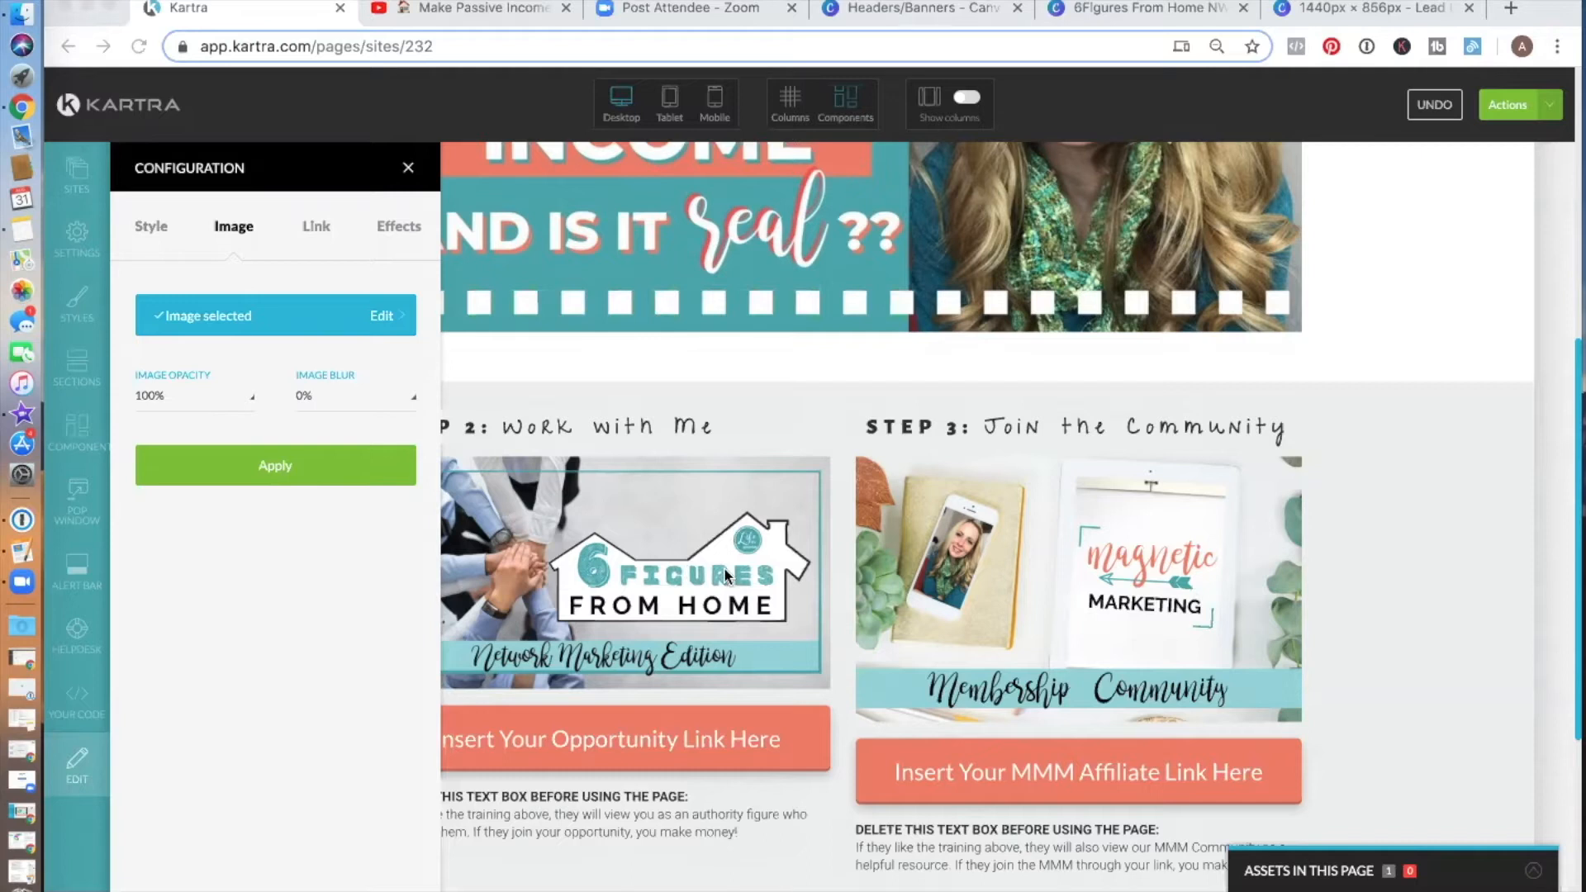
Step: Upload the file "Lead Magnet Size 6Figures From Home NWM Edition.png" to the image library for the Step 2 image
{"action": "left_click", "coordinate": [214, 318]}
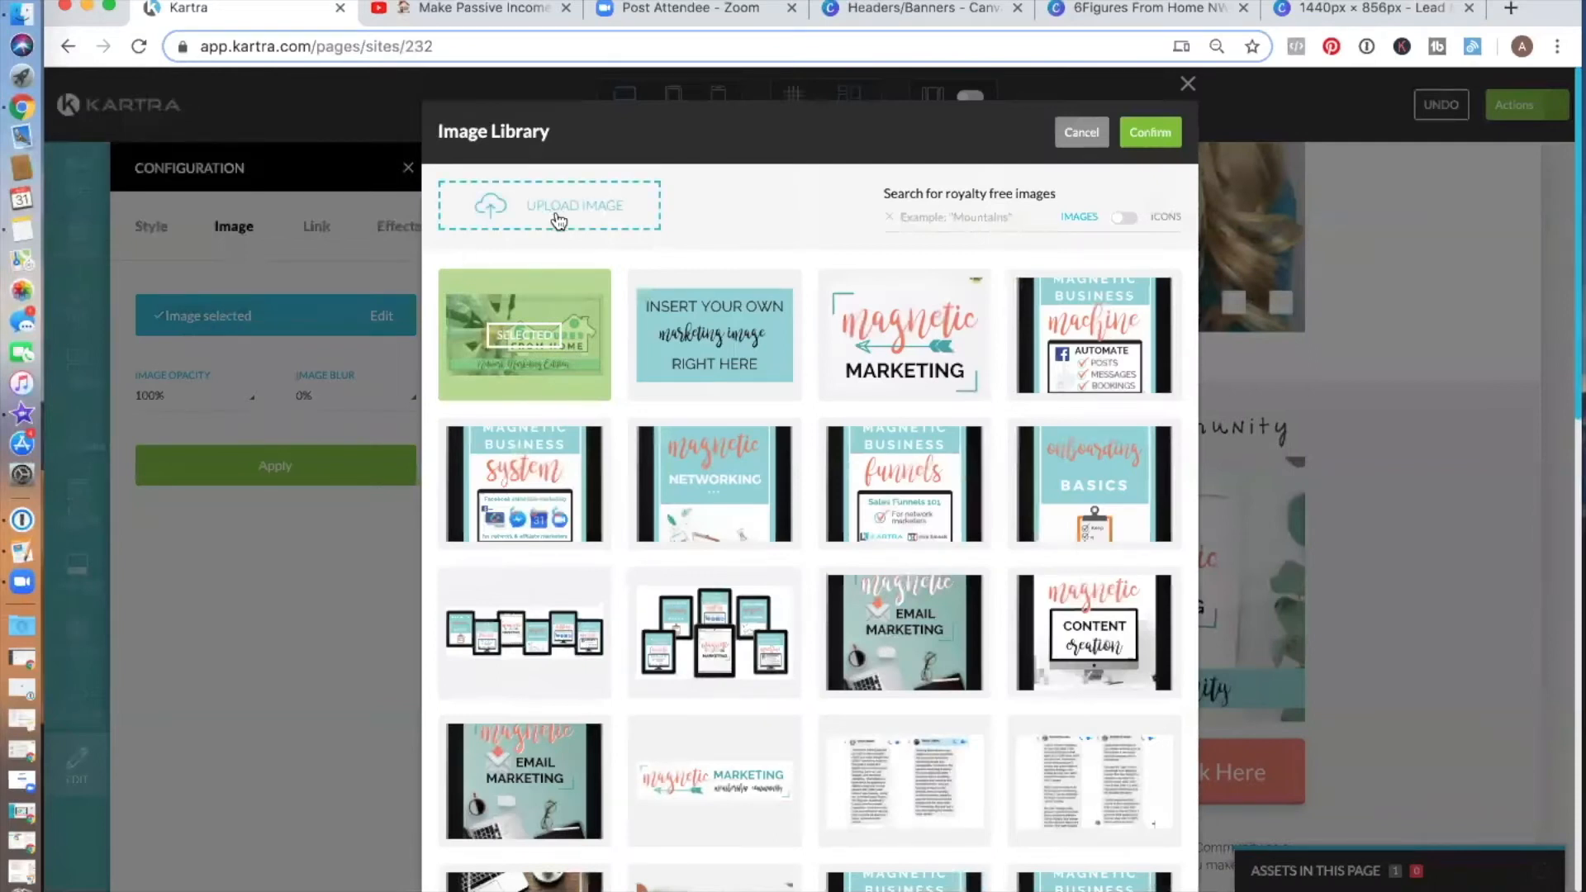
{"action": "left_click", "coordinate": [558, 219]}
{"action": "scroll", "coordinate": [702, 301], "scroll_direction": "down", "scroll_amount": 3}
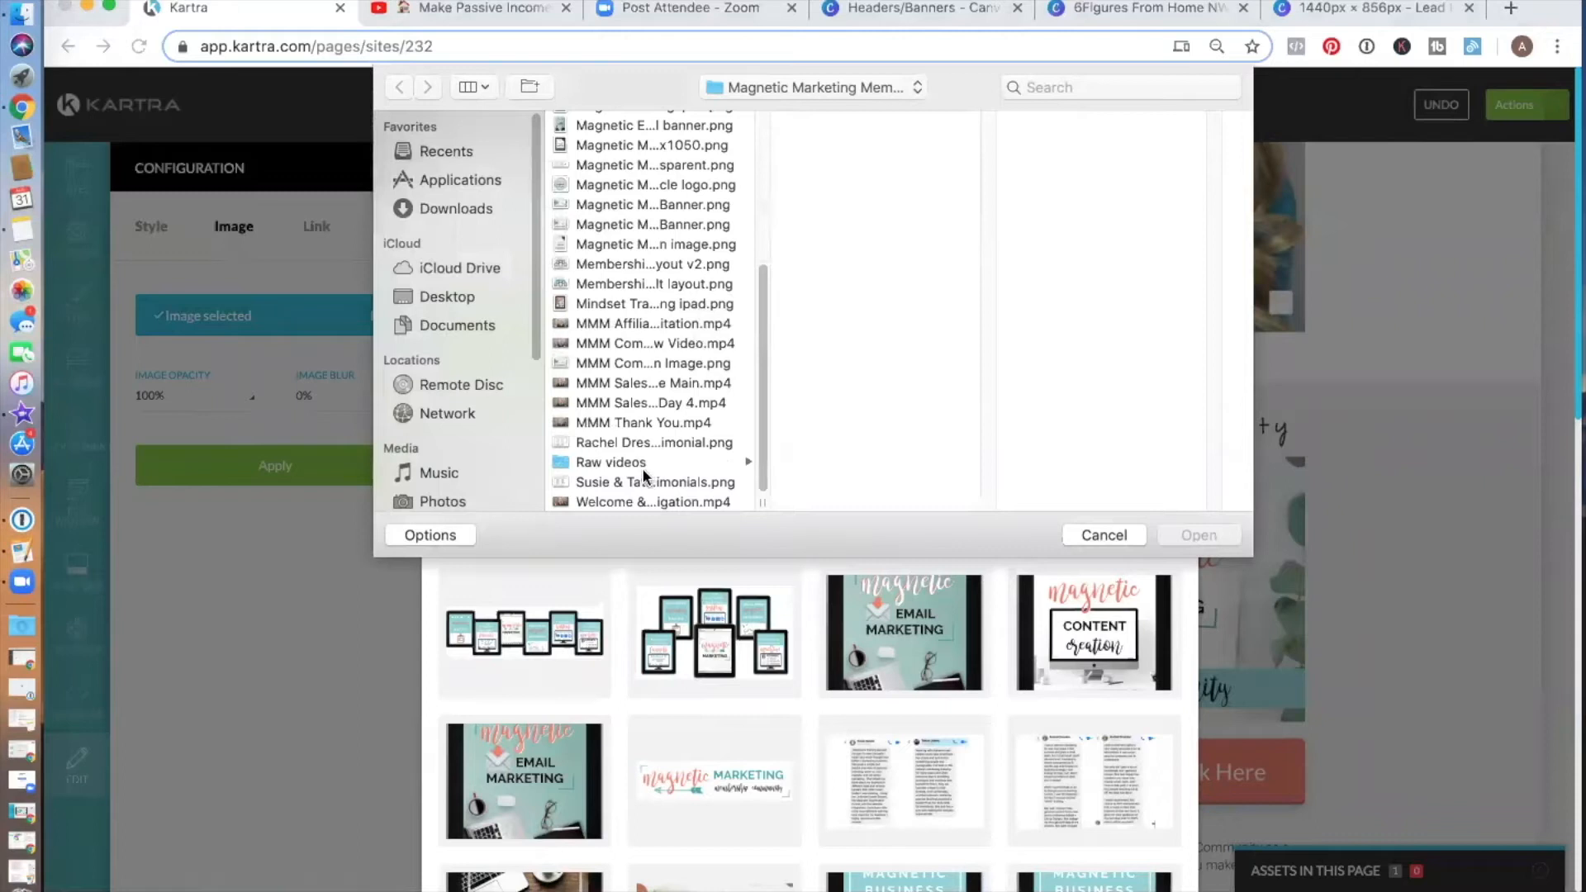
{"action": "scroll", "coordinate": [645, 476], "scroll_direction": "up", "scroll_amount": 5}
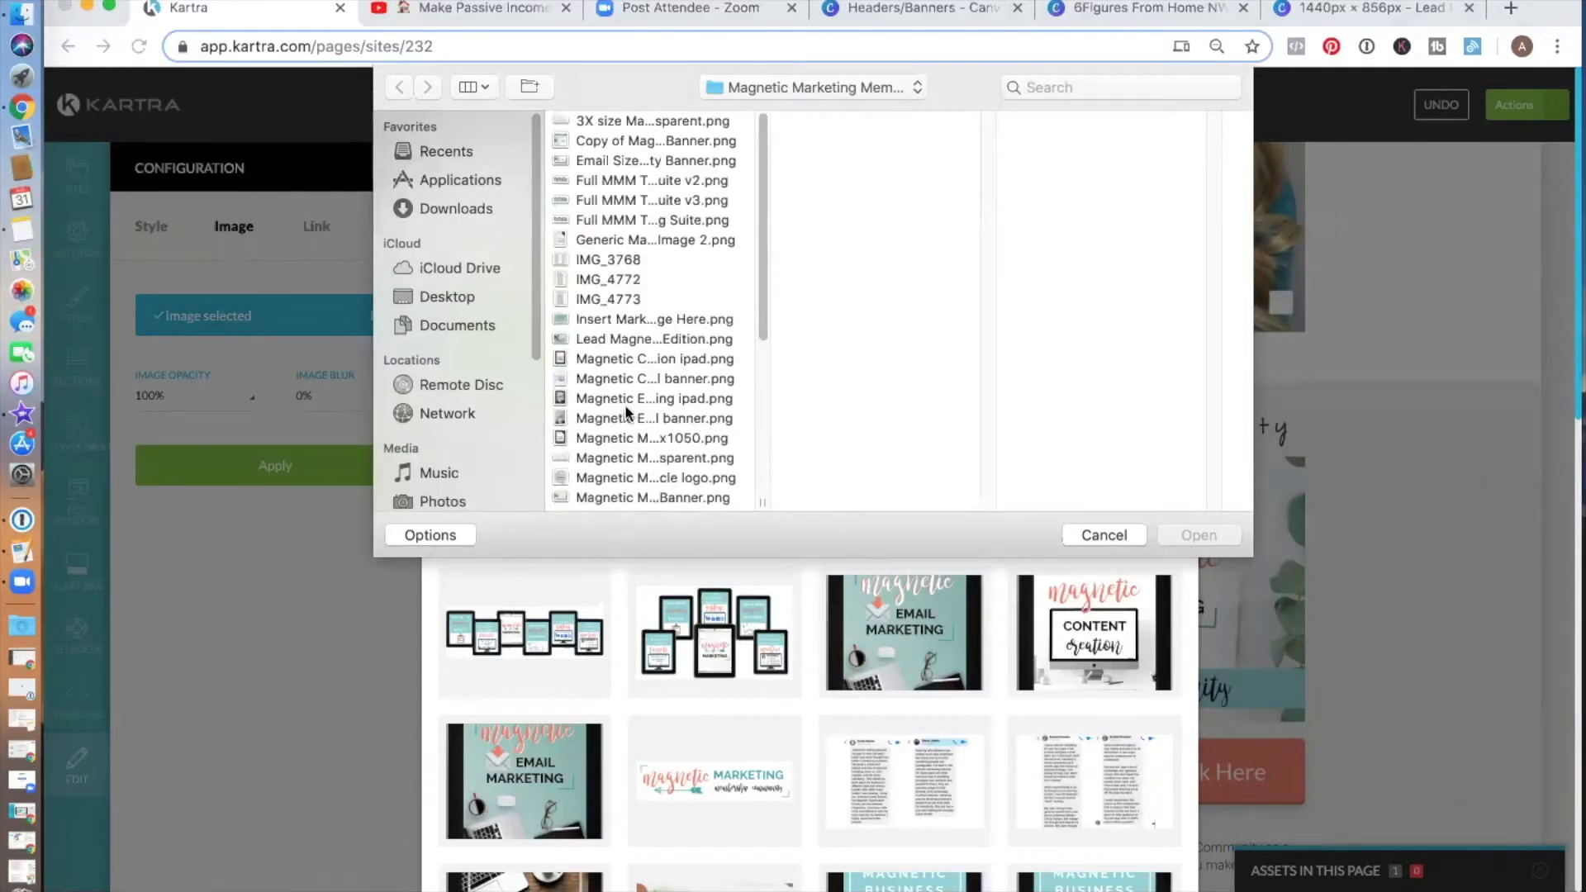
{"action": "left_click", "coordinate": [604, 340]}
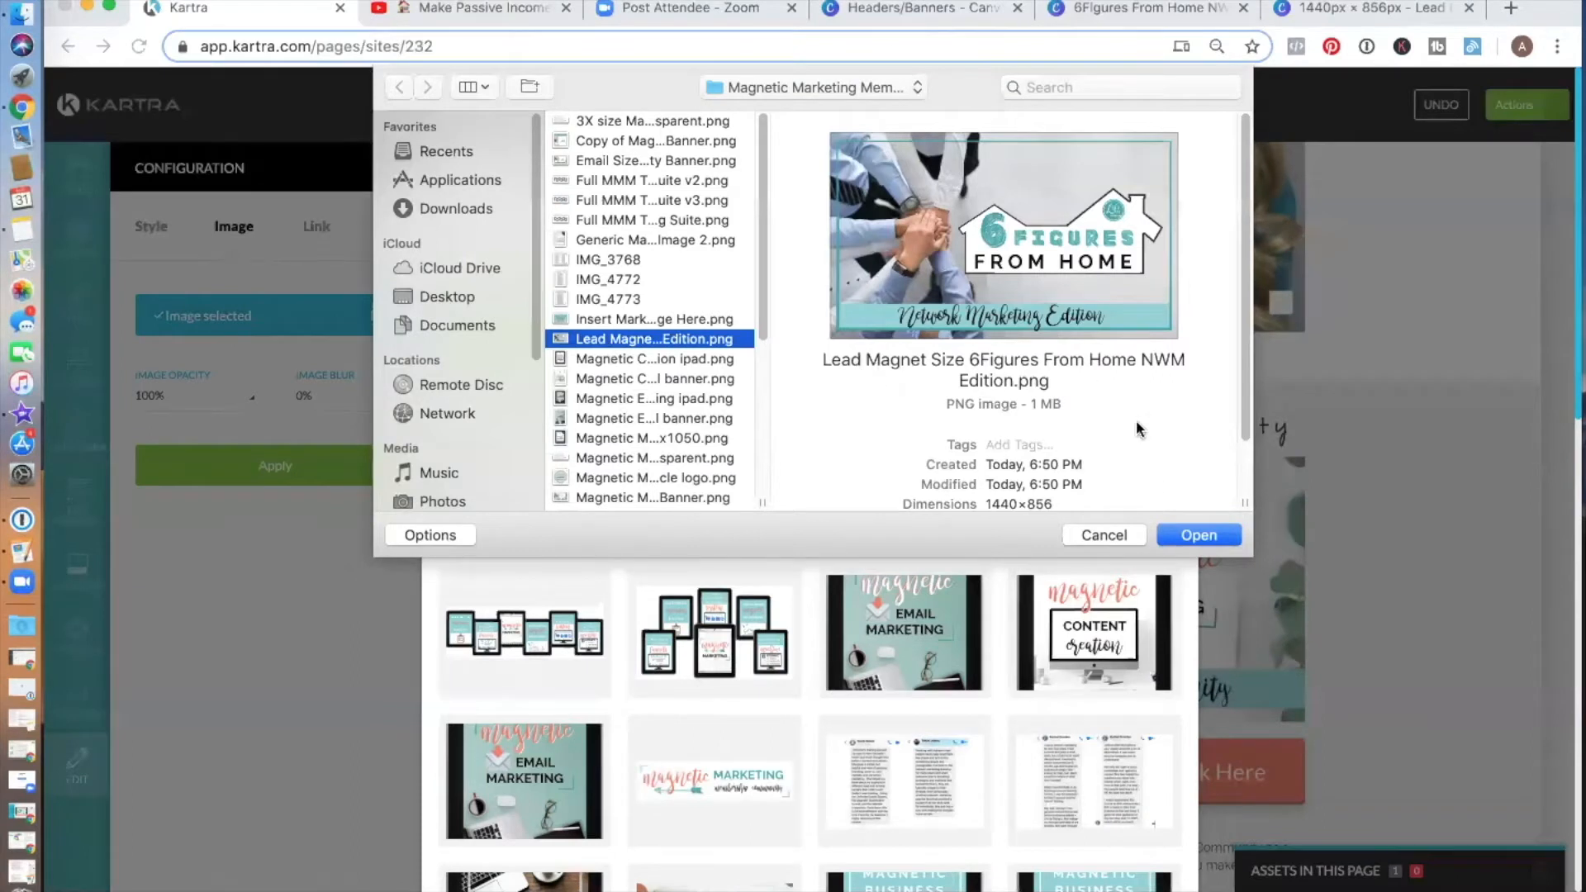
{"action": "left_click", "coordinate": [1200, 536]}
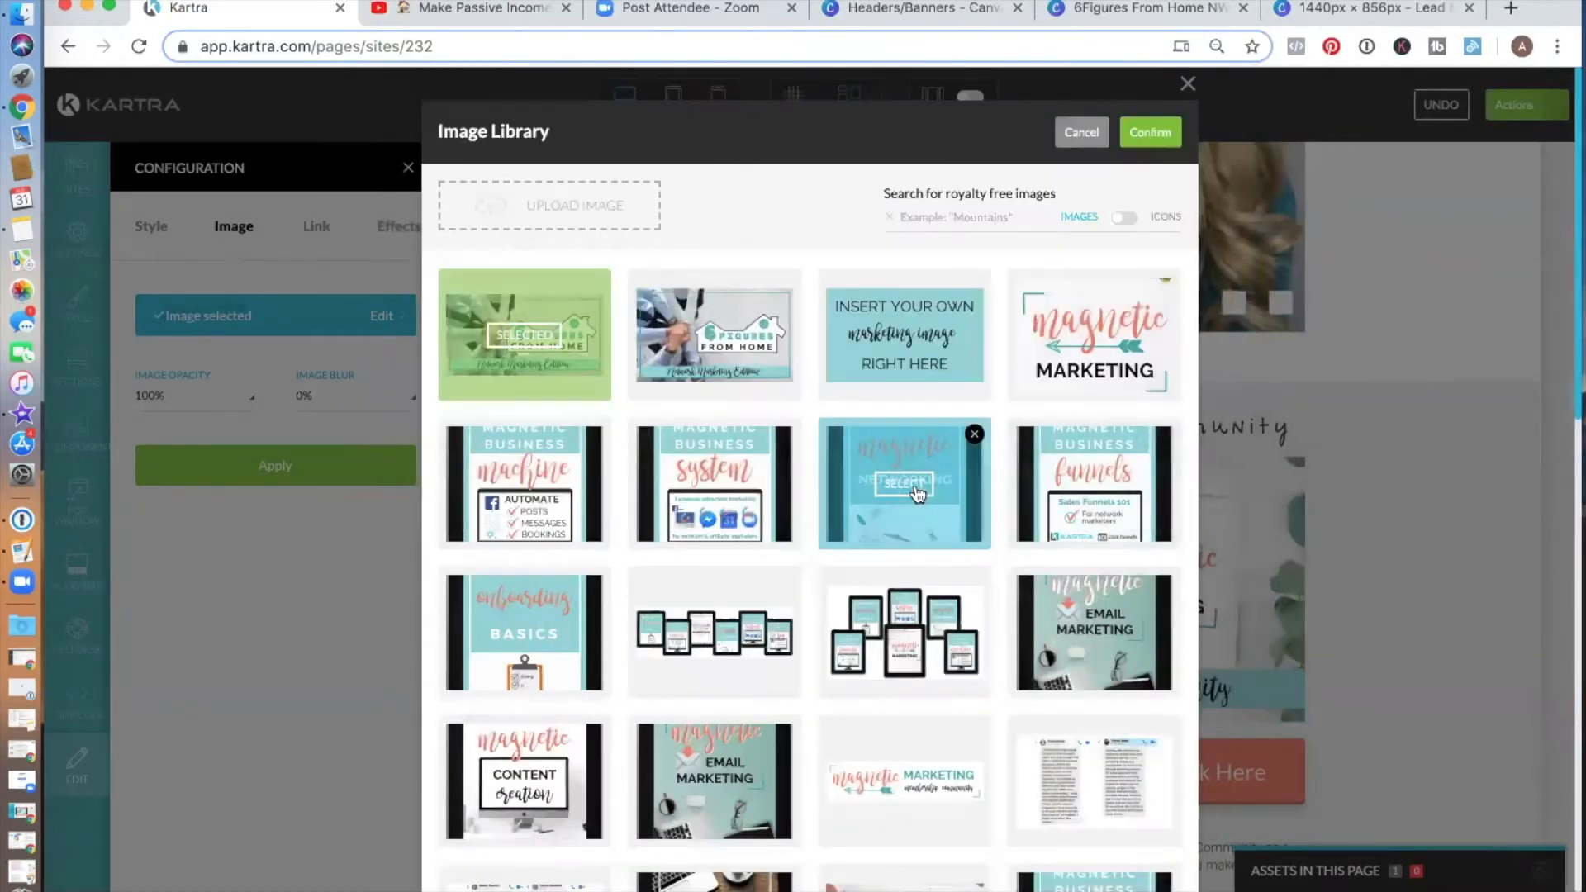
Step: Replace the Step 2 image with the newly uploaded 6 Figures From Home picture, apply it and close the image configuration
{"action": "left_click", "coordinate": [712, 339]}
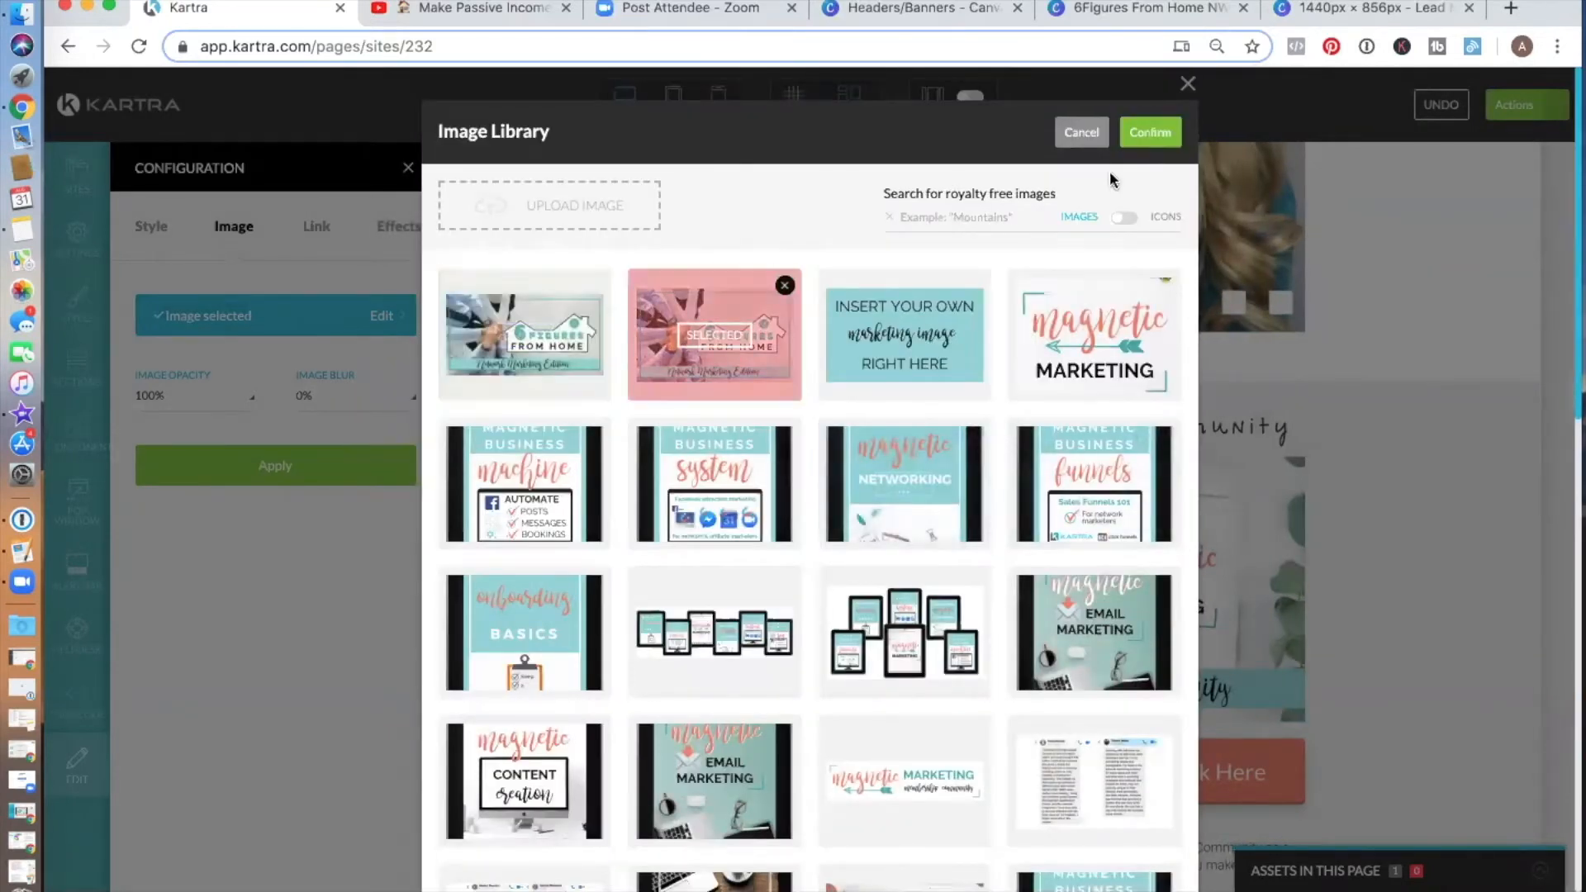
{"action": "left_click", "coordinate": [252, 469]}
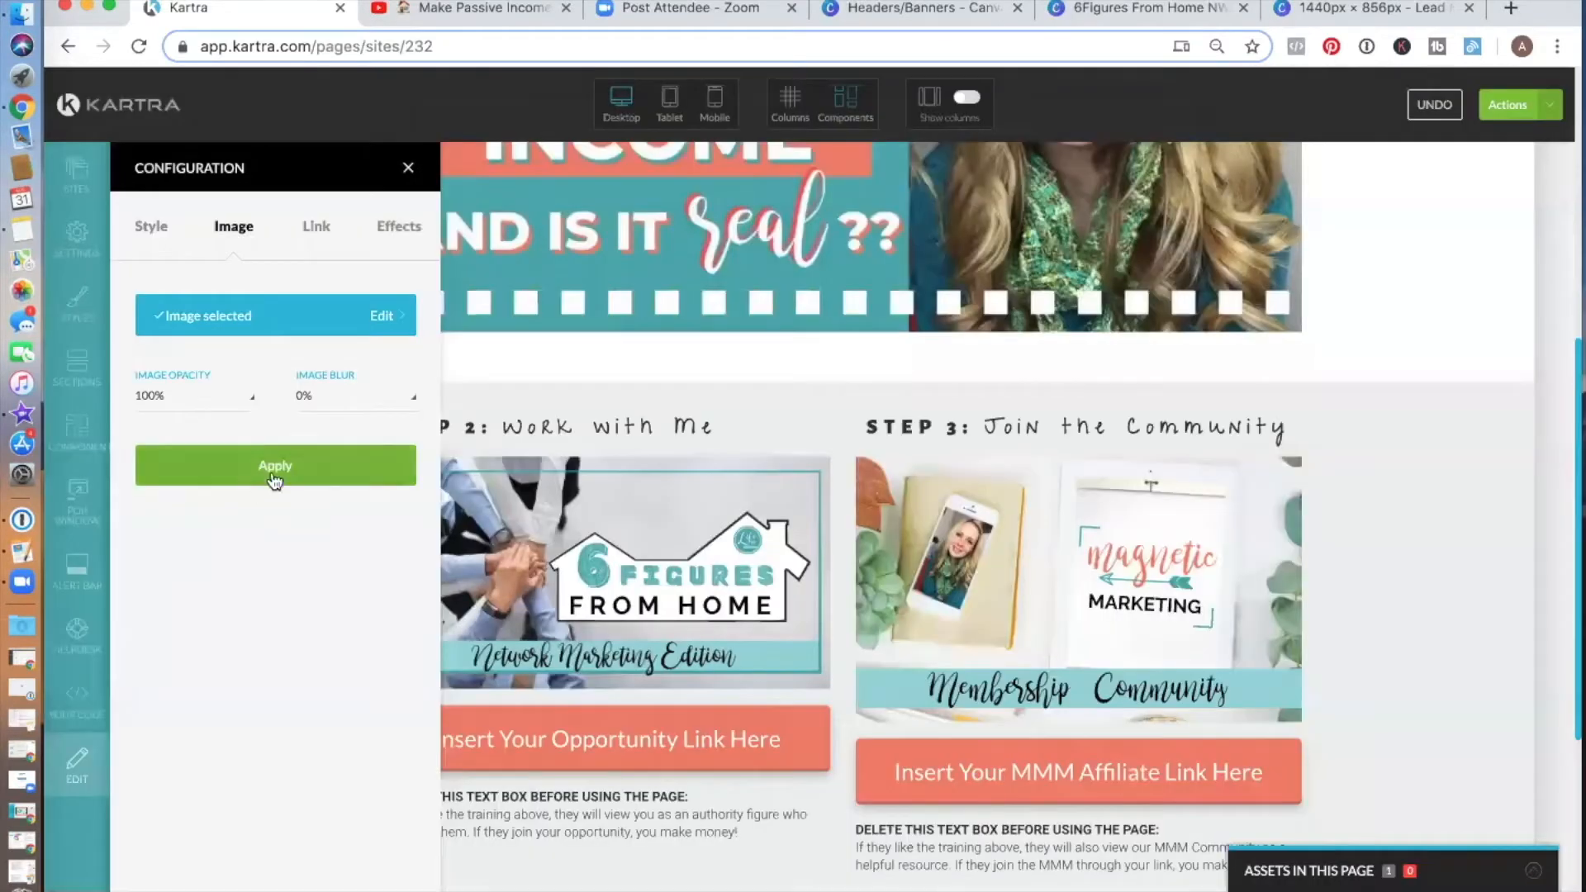
{"action": "left_click", "coordinate": [271, 467]}
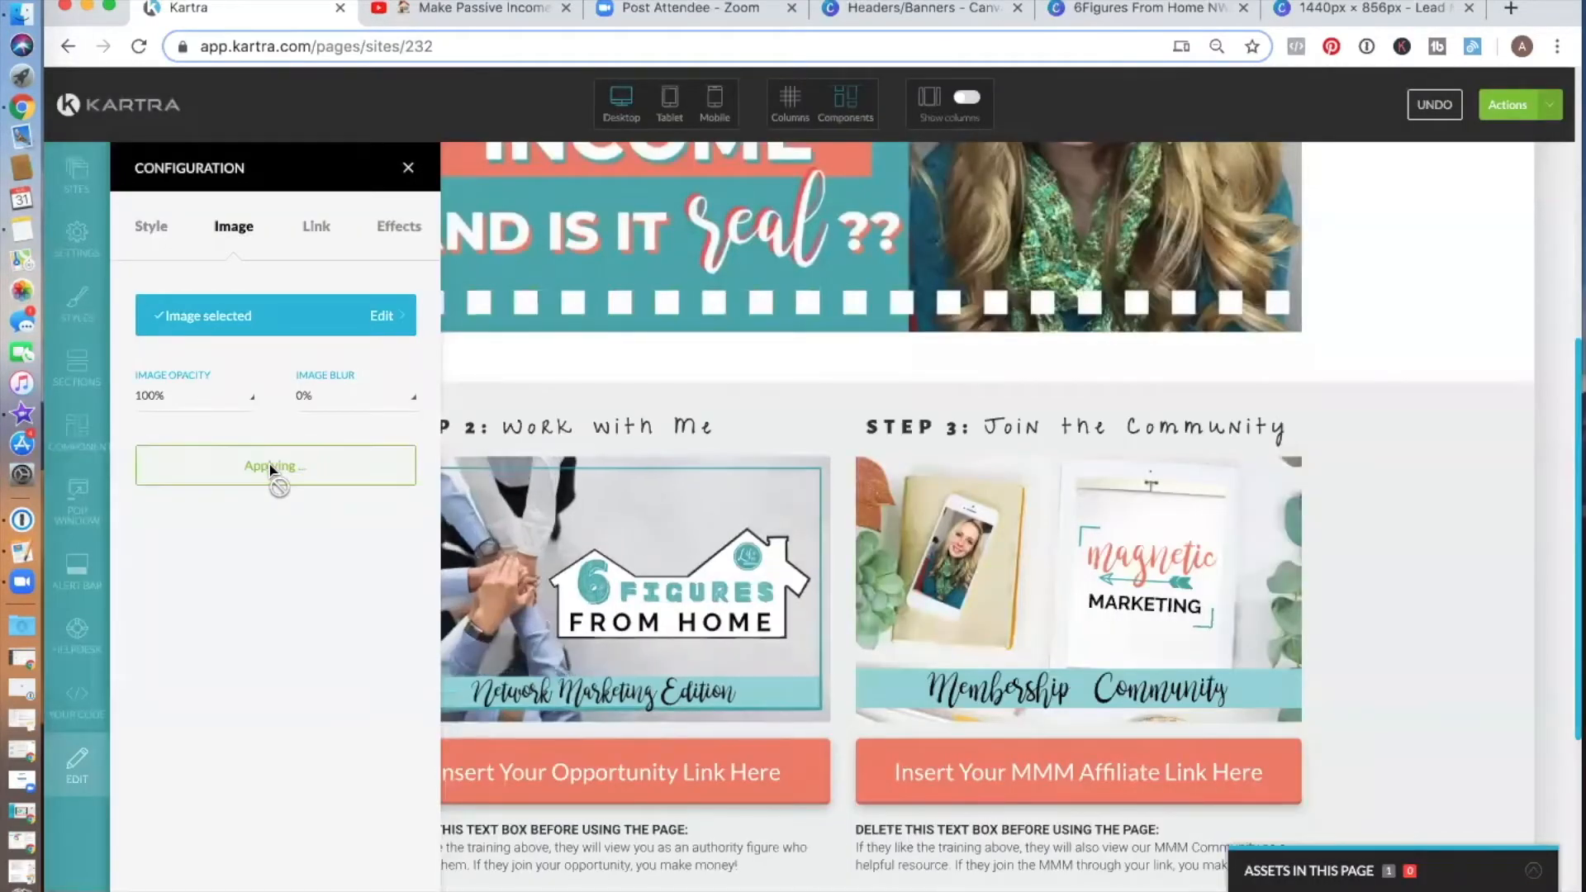
{"action": "left_click", "coordinate": [405, 169]}
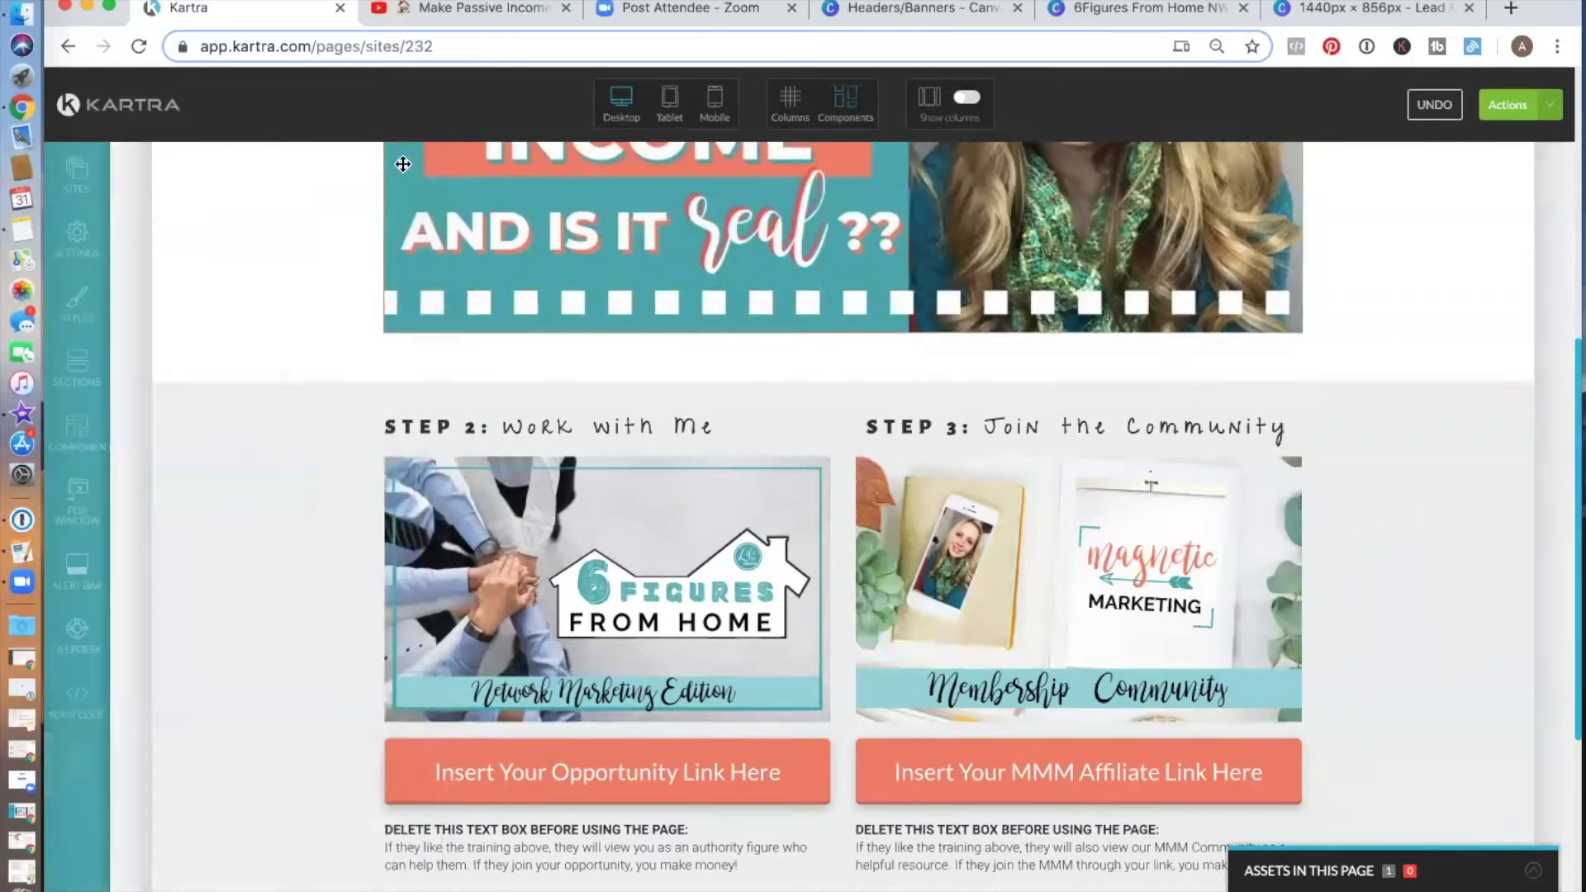
Step: Delete both "DELETE THIS TEXT BOX BEFORE USING THE PAGE" text boxes beneath the Step 2 and Step 3 buttons
{"action": "scroll", "coordinate": [283, 592], "scroll_direction": "down", "scroll_amount": 2}
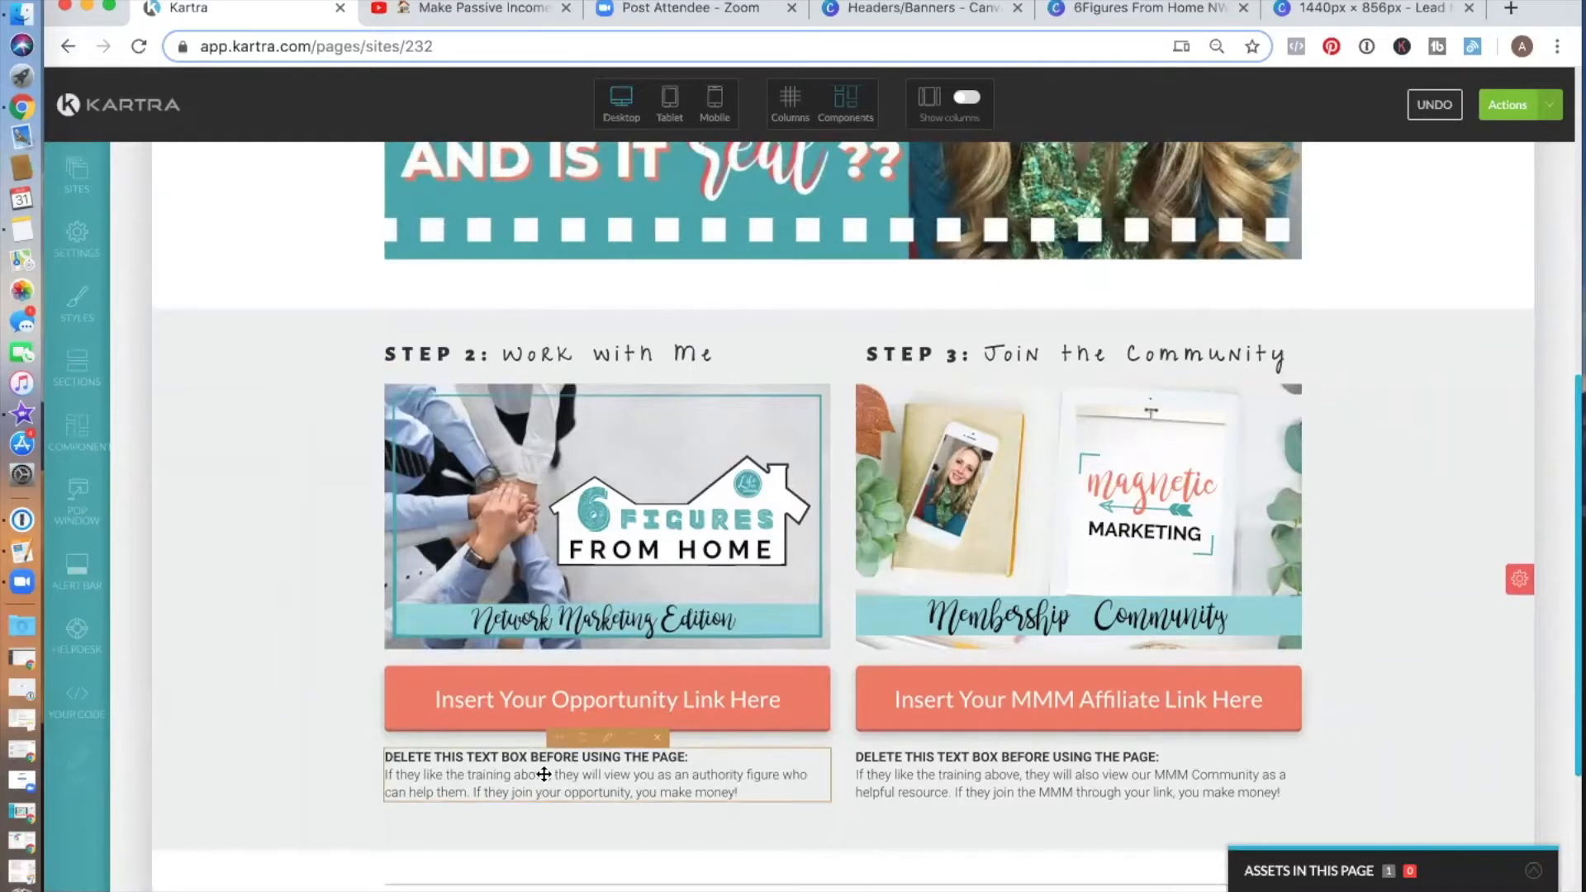
{"action": "left_click", "coordinate": [657, 737]}
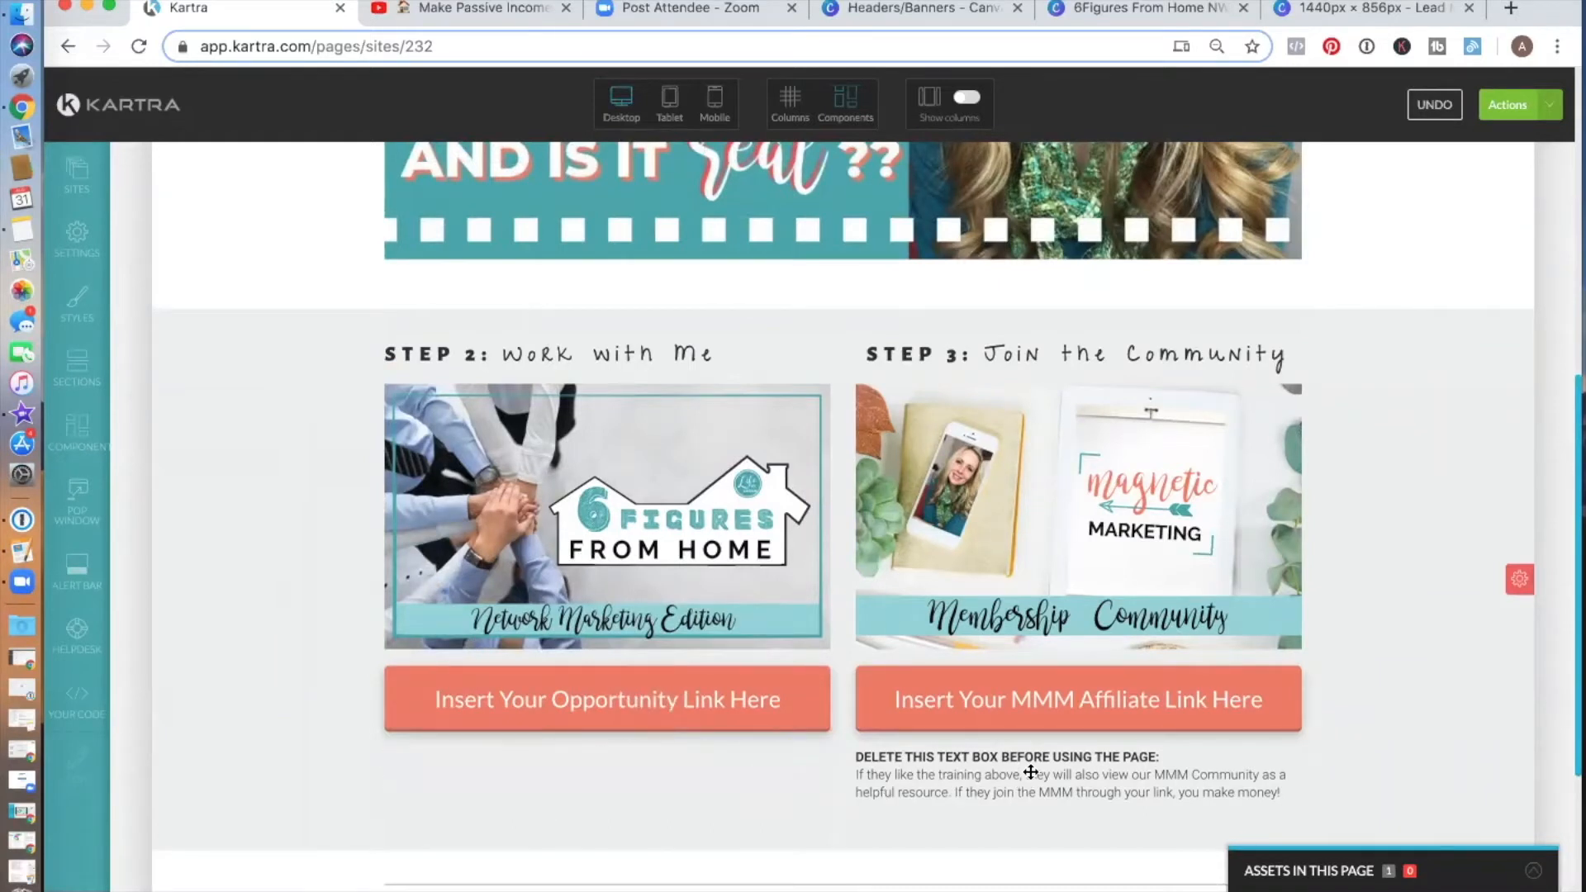
{"action": "left_click", "coordinate": [1129, 738]}
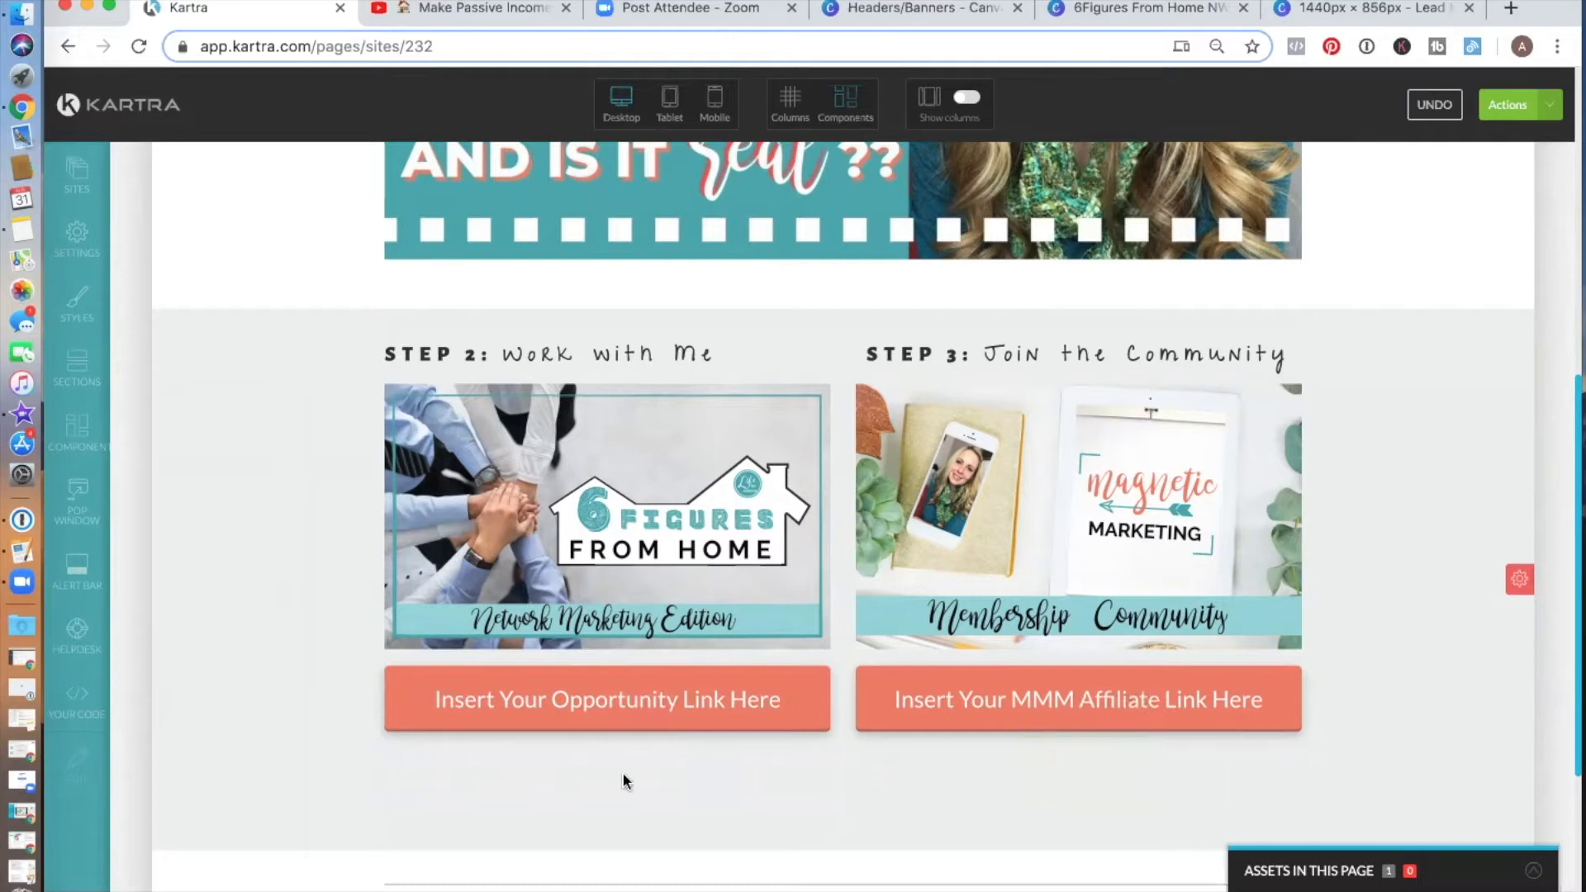
Step: Change the text of the "Insert Your Opportunity Link Here" button to "Learn How to Work with Me" and apply it
{"action": "scroll", "coordinate": [215, 686], "scroll_direction": "up", "scroll_amount": 1}
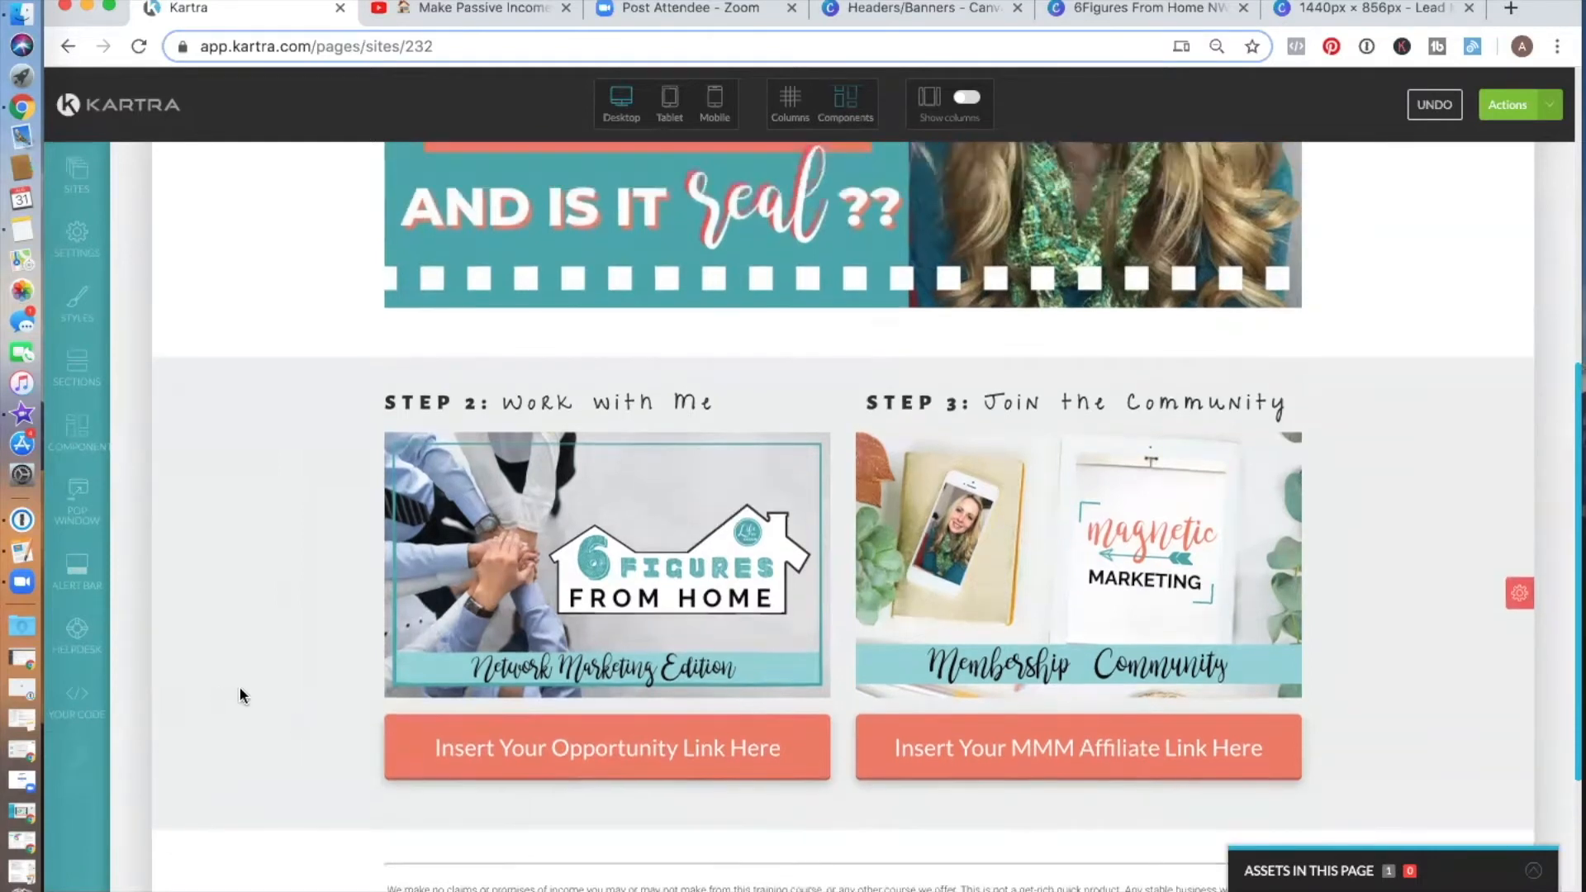
{"action": "scroll", "coordinate": [240, 691], "scroll_direction": "up", "scroll_amount": 1}
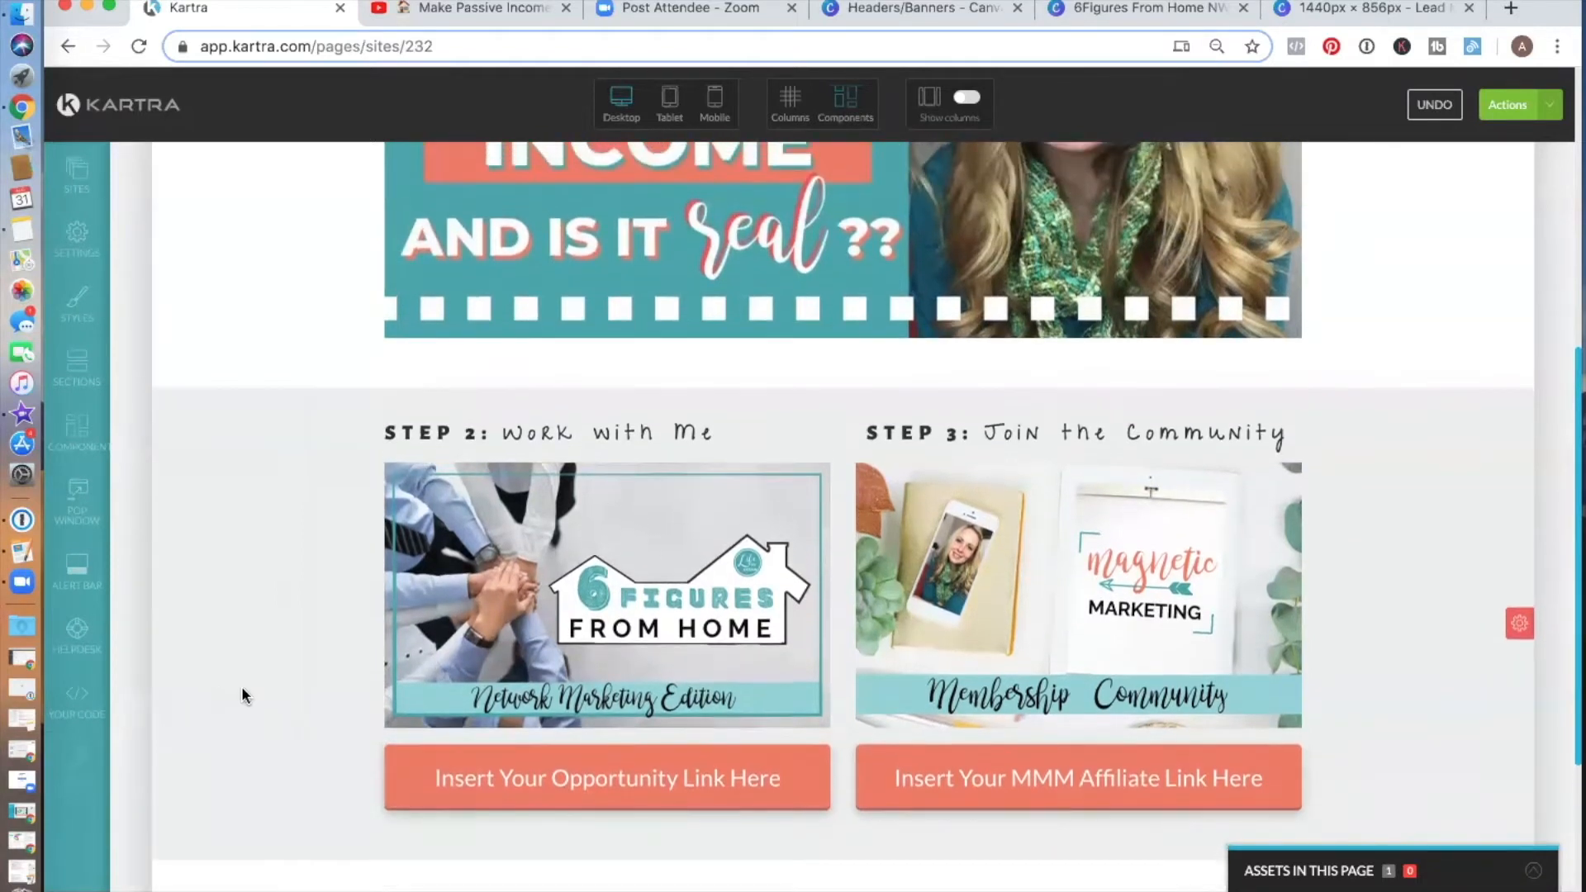
{"action": "scroll", "coordinate": [239, 682], "scroll_direction": "up", "scroll_amount": 5}
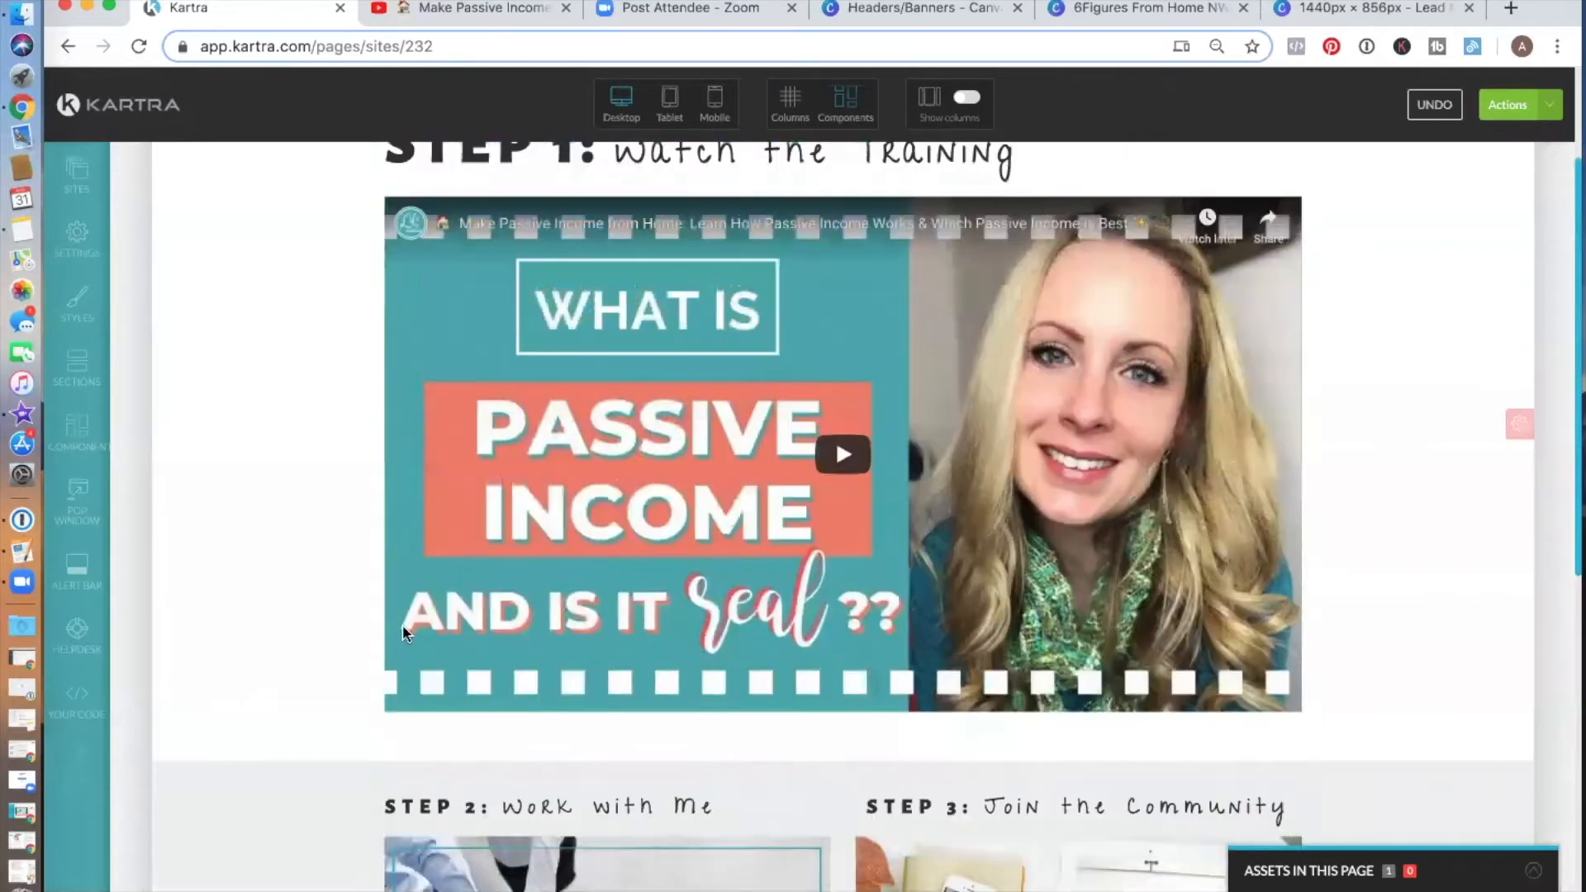
{"action": "scroll", "coordinate": [268, 537], "scroll_direction": "down", "scroll_amount": 5}
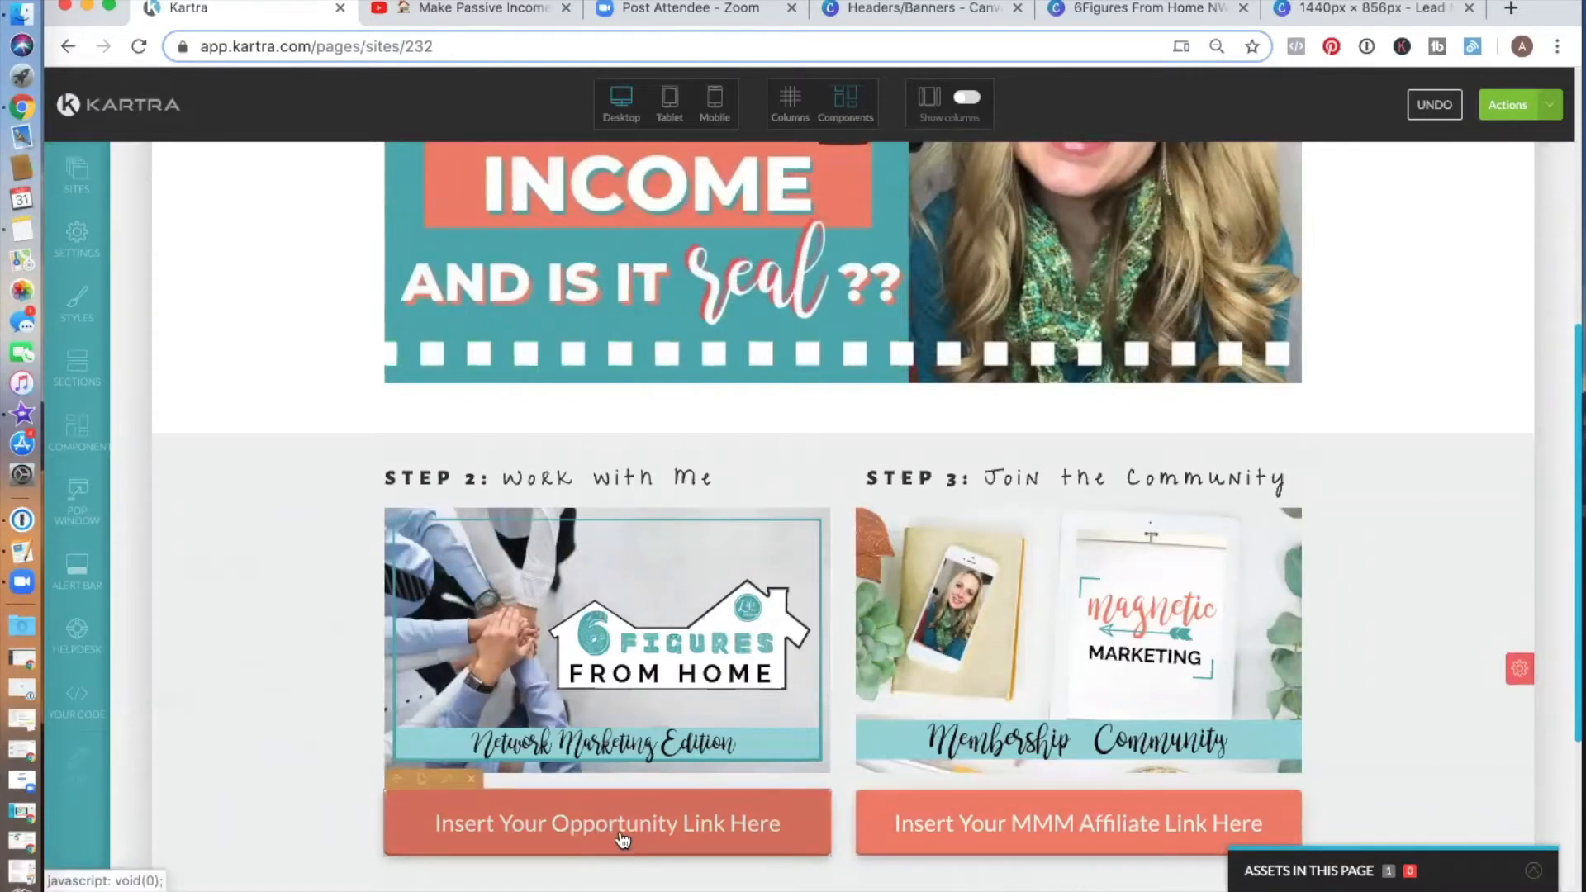
{"action": "mouse_move", "coordinate": [686, 843]}
{"action": "mouse_move", "coordinate": [585, 641]}
{"action": "left_click", "coordinate": [446, 782]}
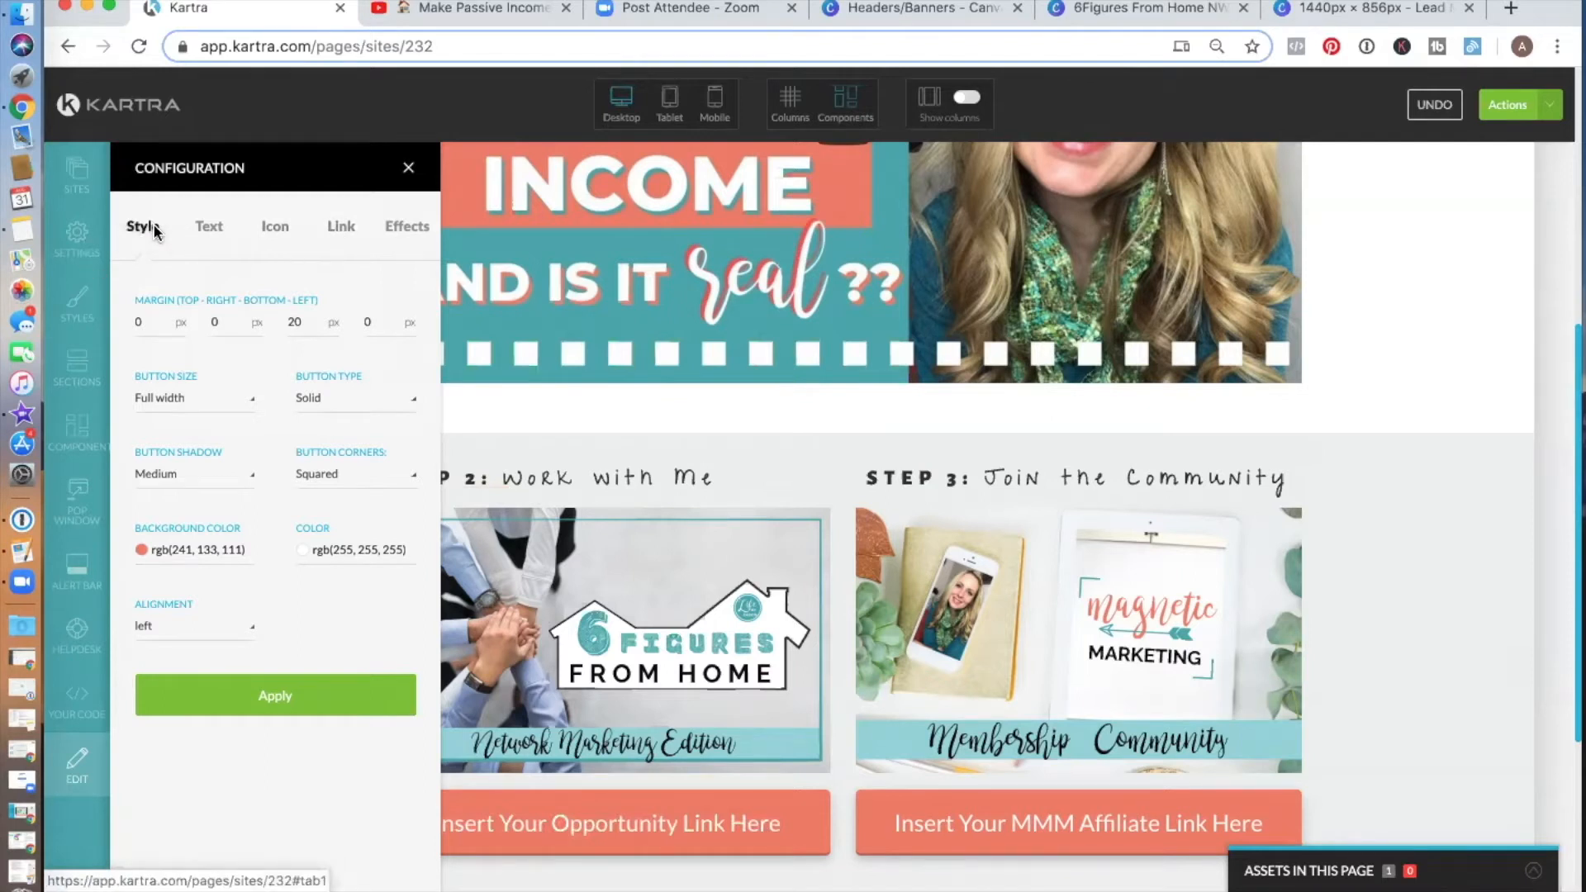
{"action": "left_click", "coordinate": [209, 225]}
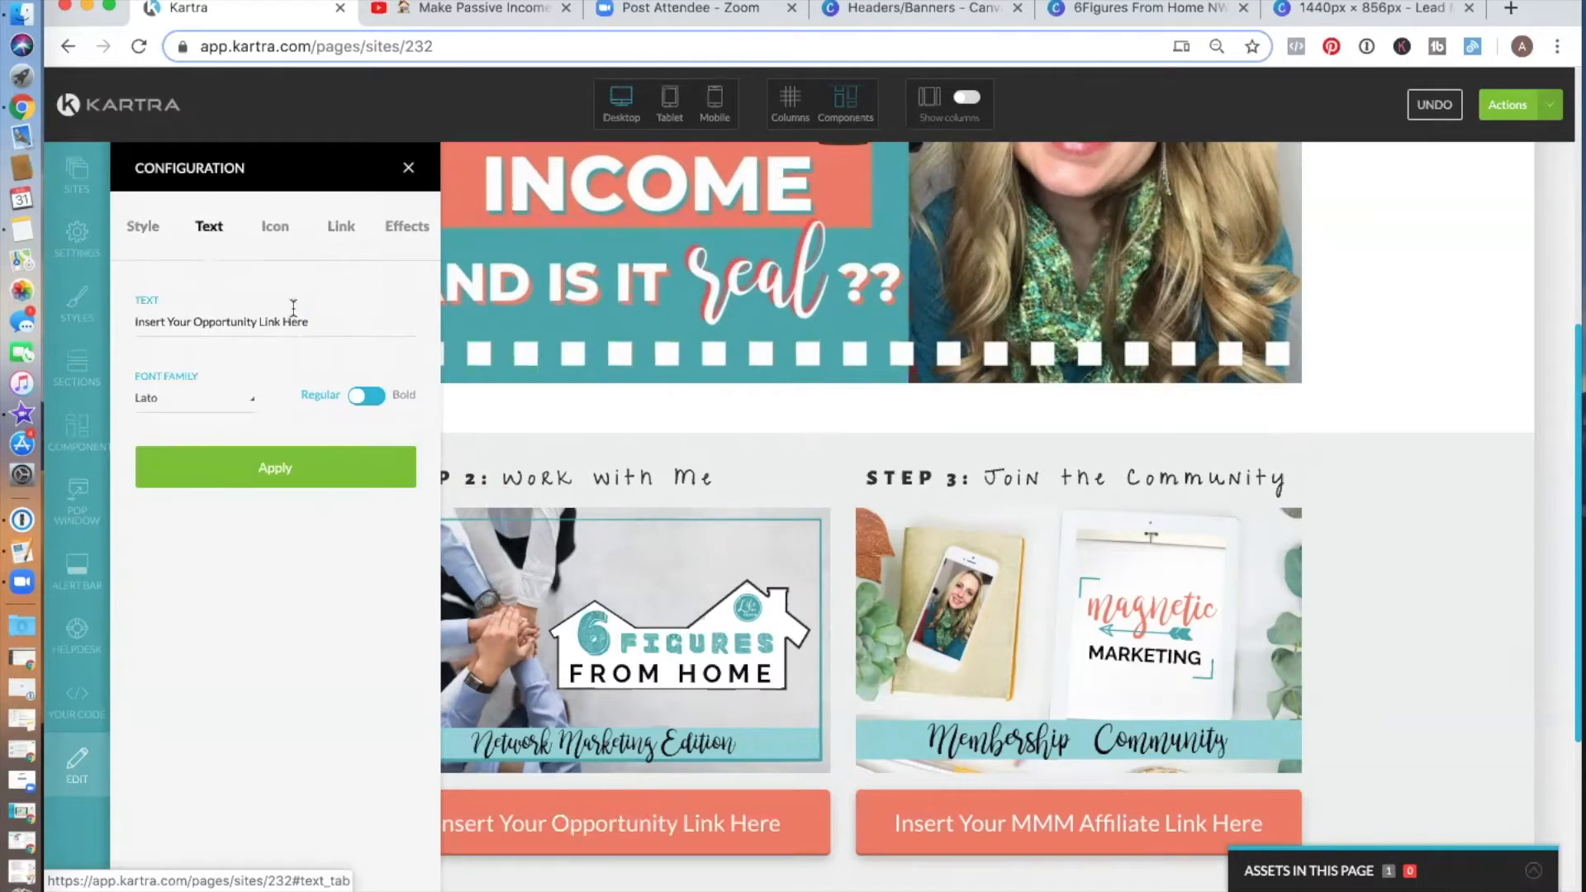
{"action": "left_click_drag", "start_coordinate": [330, 321], "coordinate": [133, 319]}
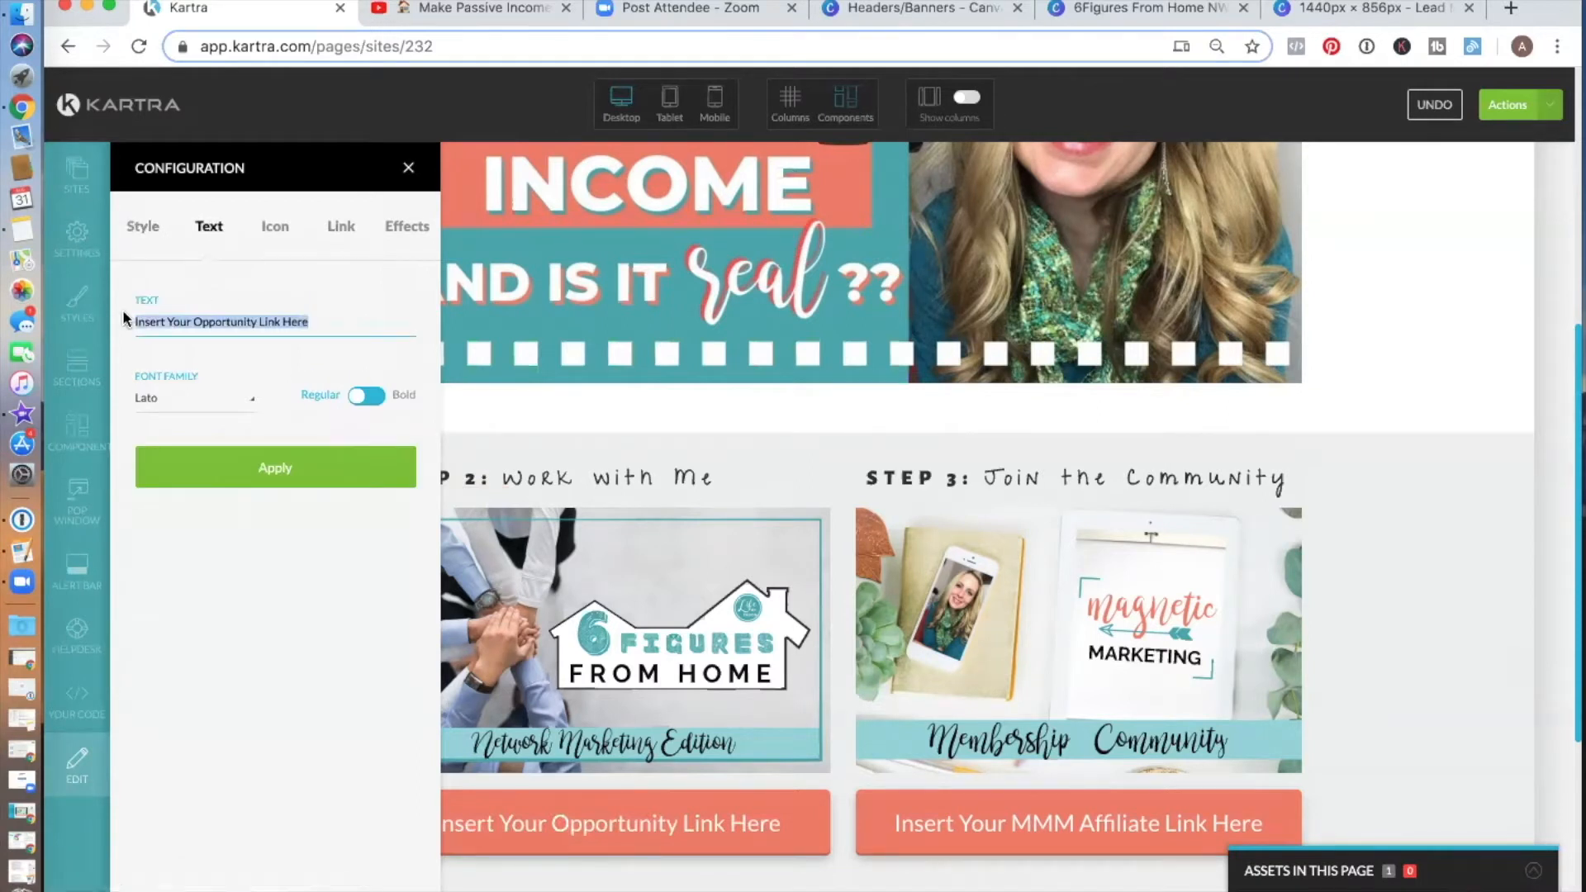
{"action": "type", "text": "Learn"}
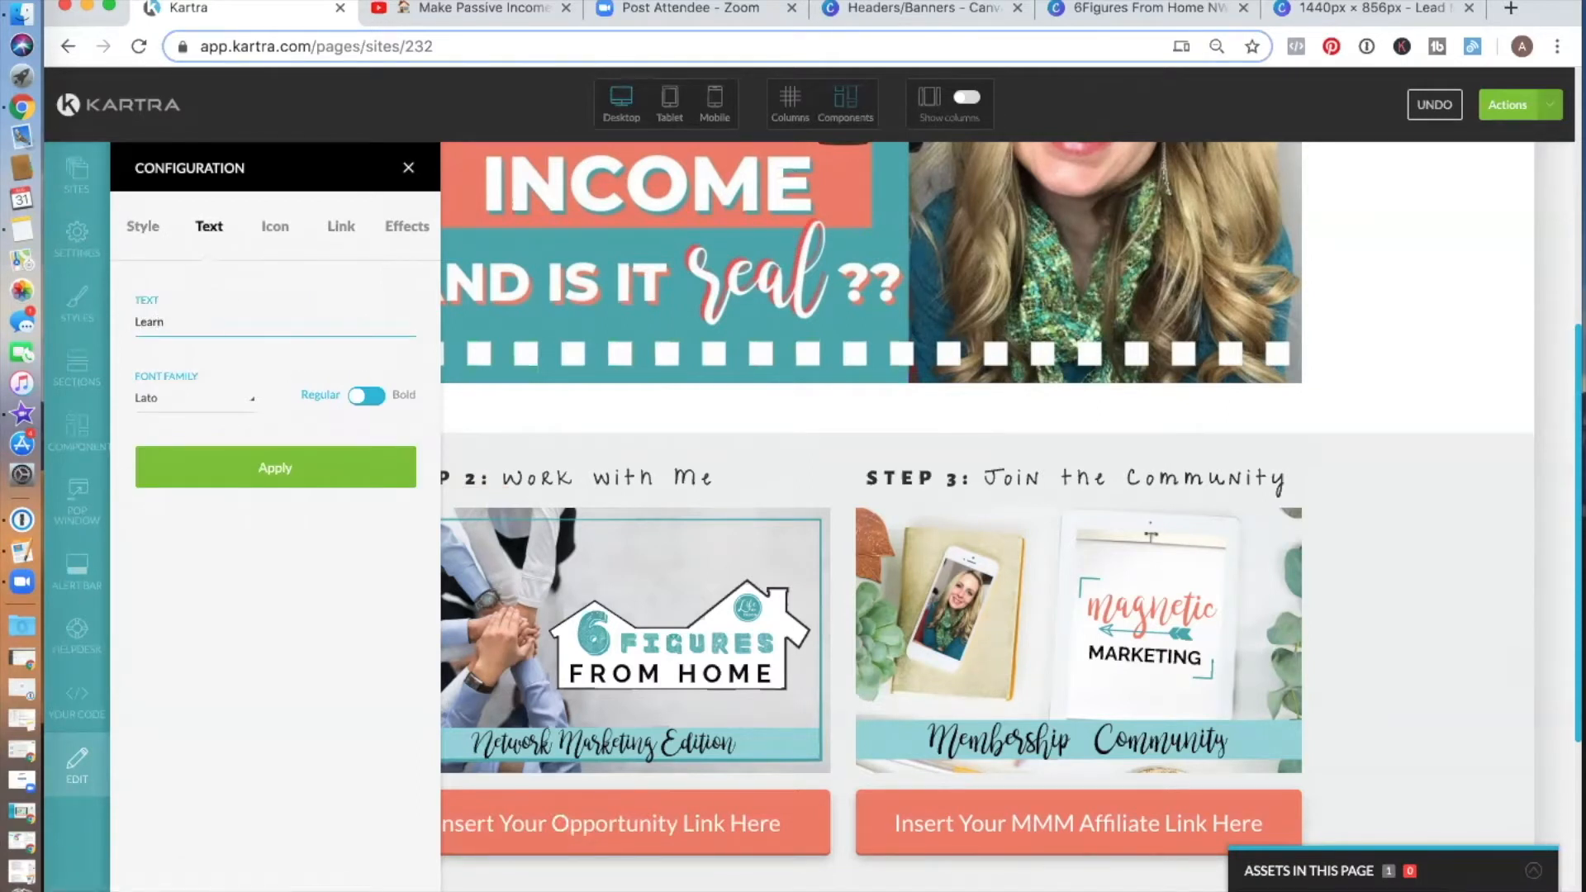
{"action": "type", "text": " How to Work with Me"}
{"action": "left_click", "coordinate": [270, 469]}
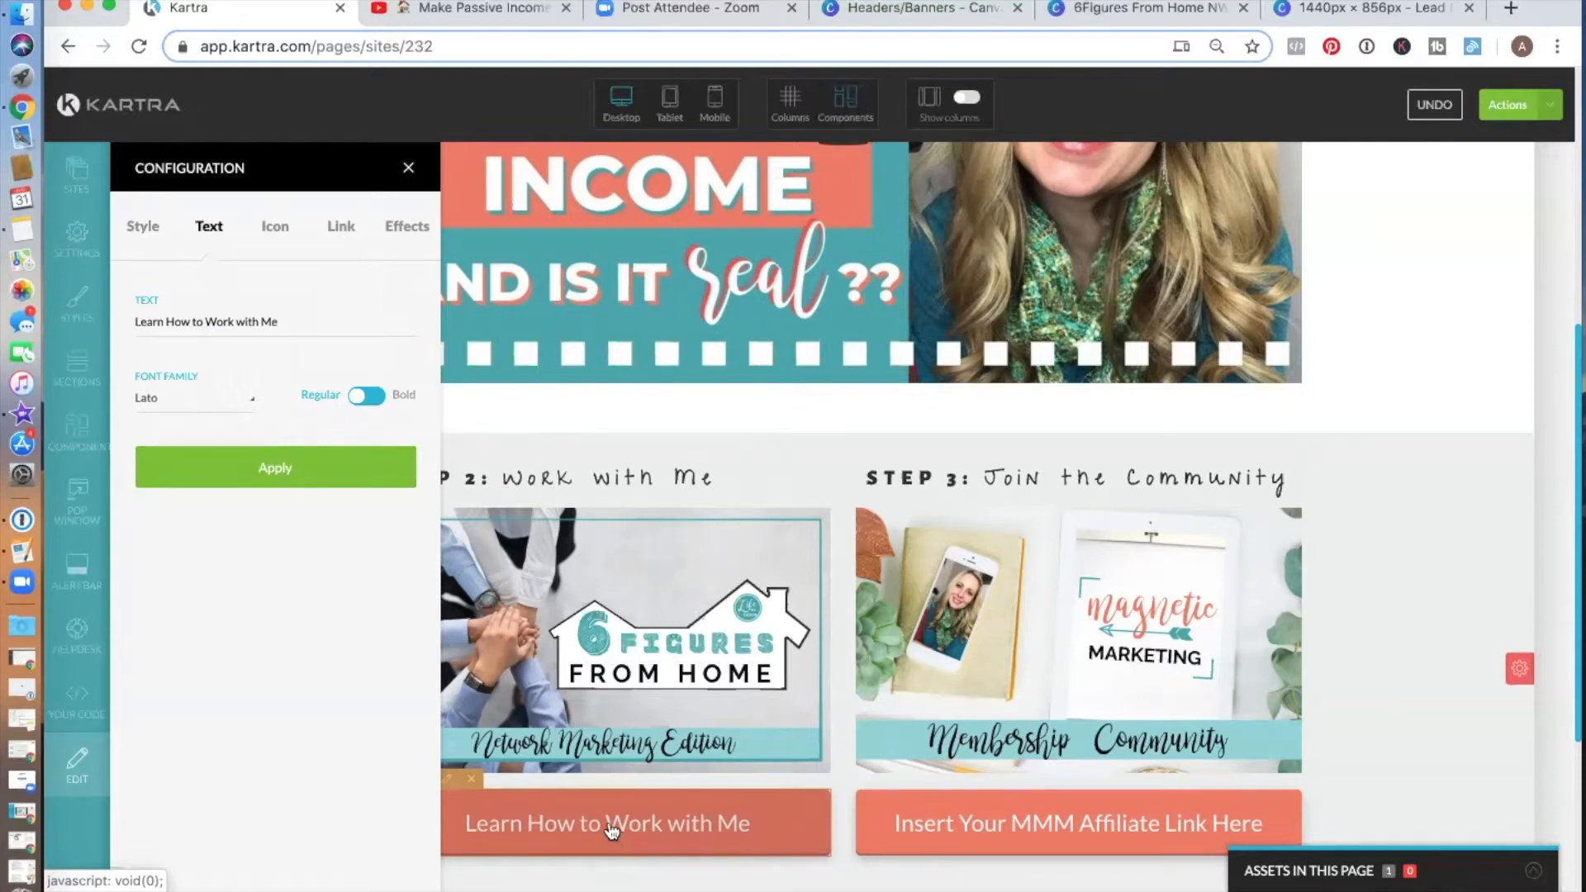
{"action": "left_click", "coordinate": [273, 228]}
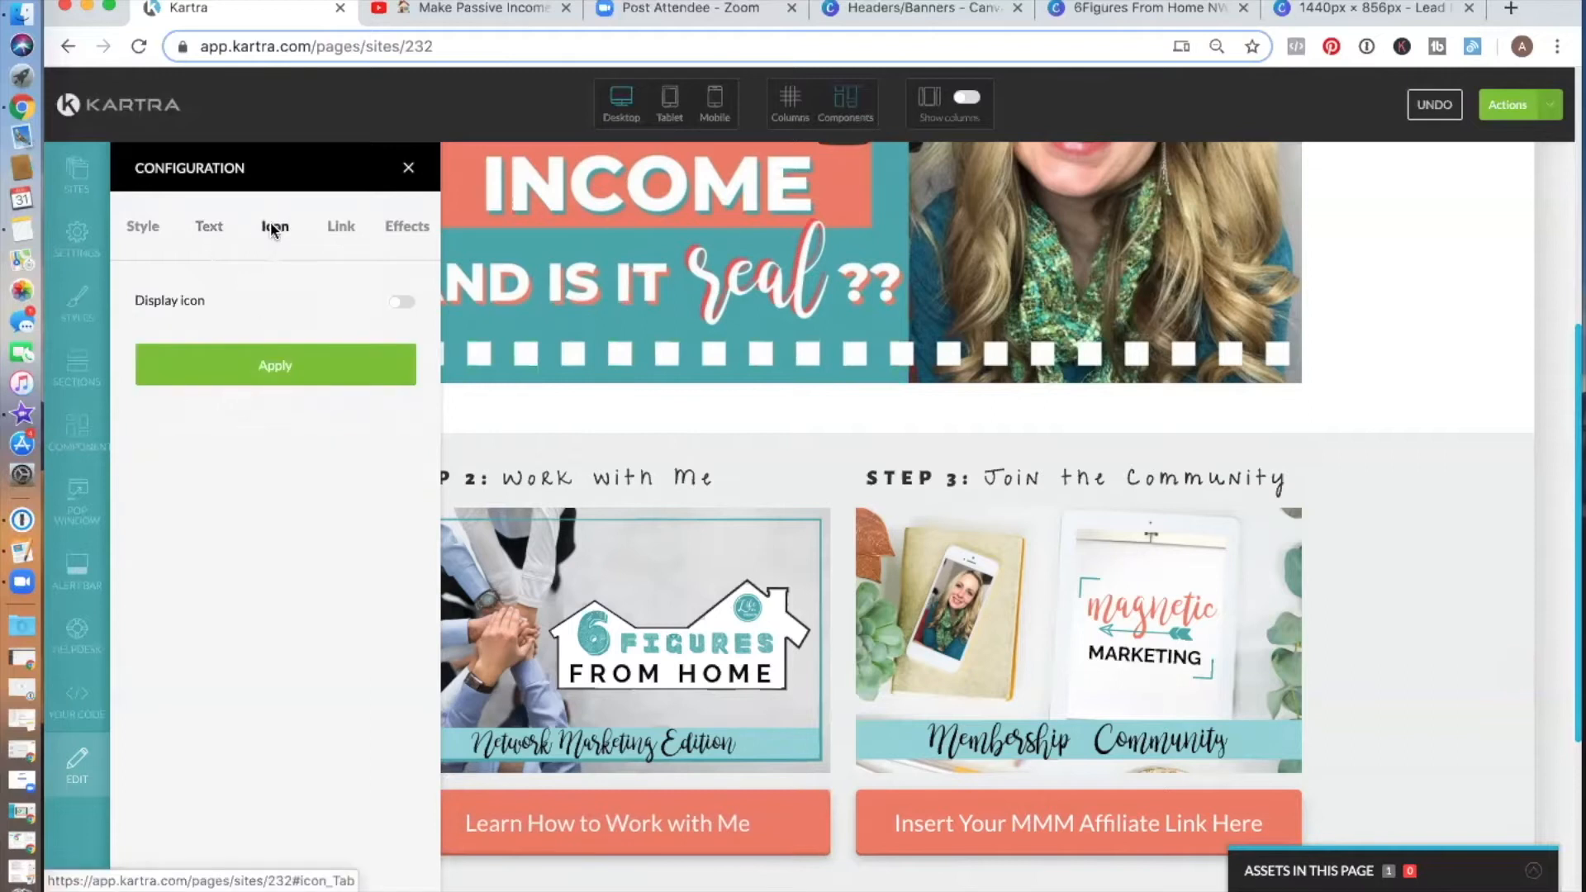
{"action": "left_click", "coordinate": [404, 304]}
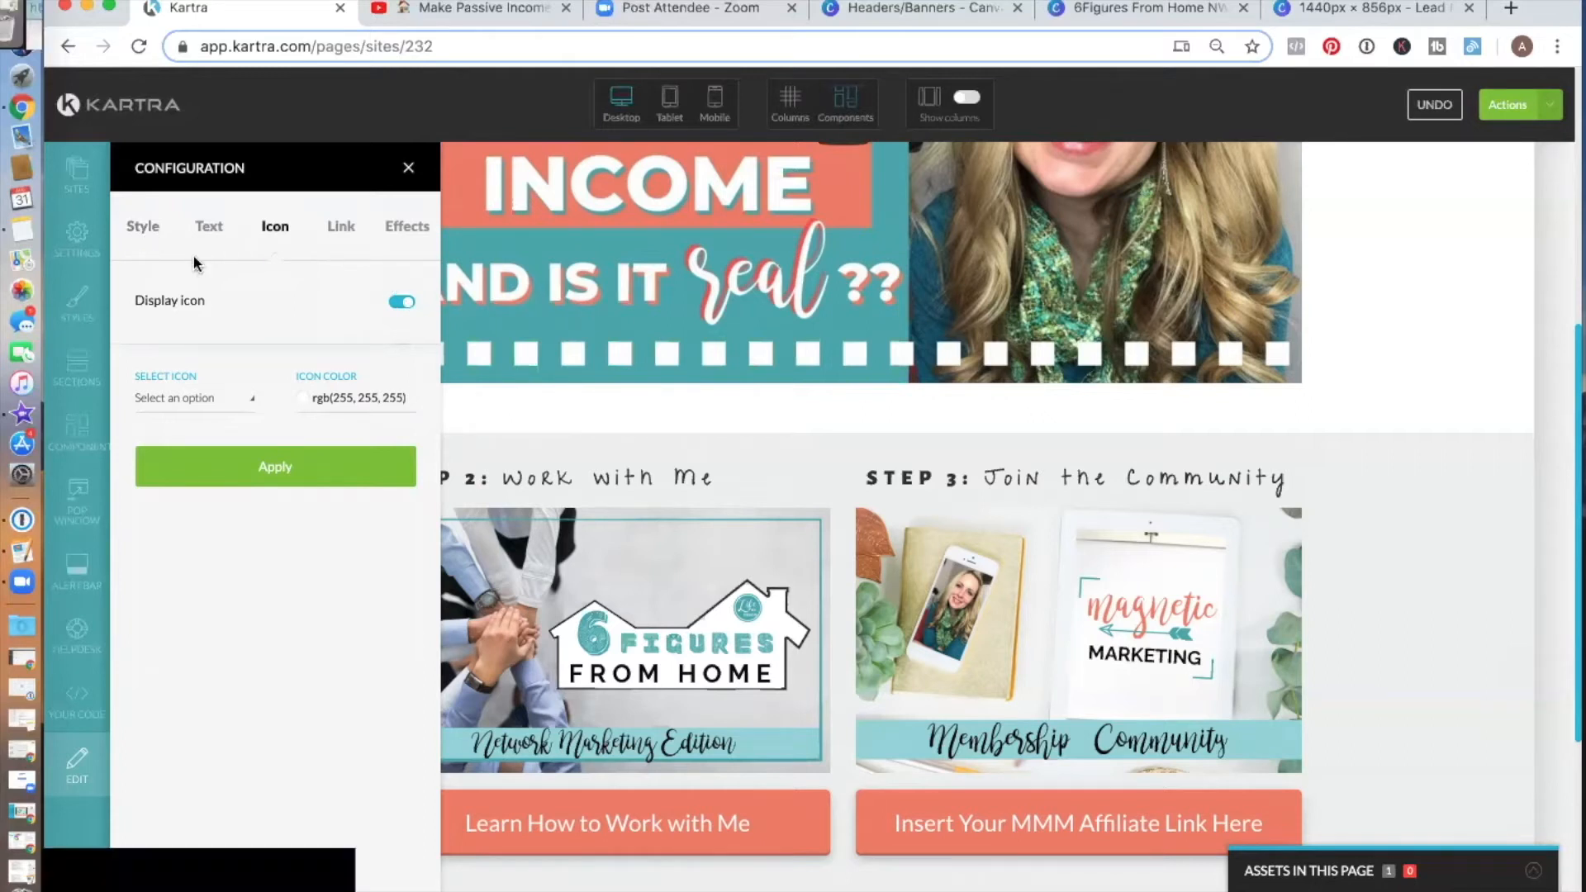
{"action": "left_click", "coordinate": [401, 305]}
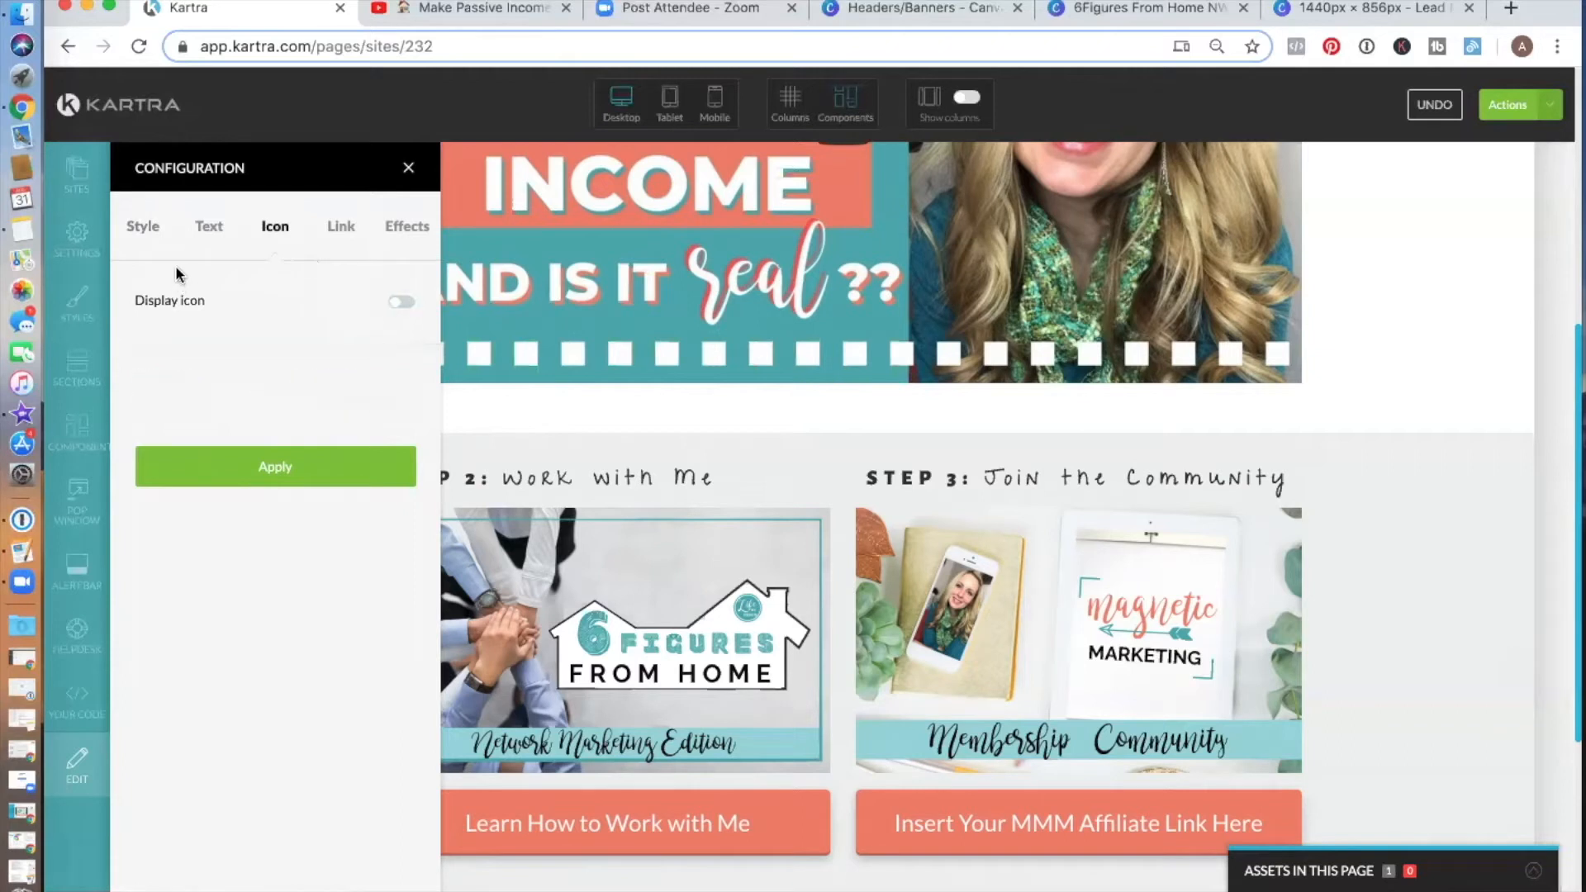
{"action": "left_click", "coordinate": [209, 228]}
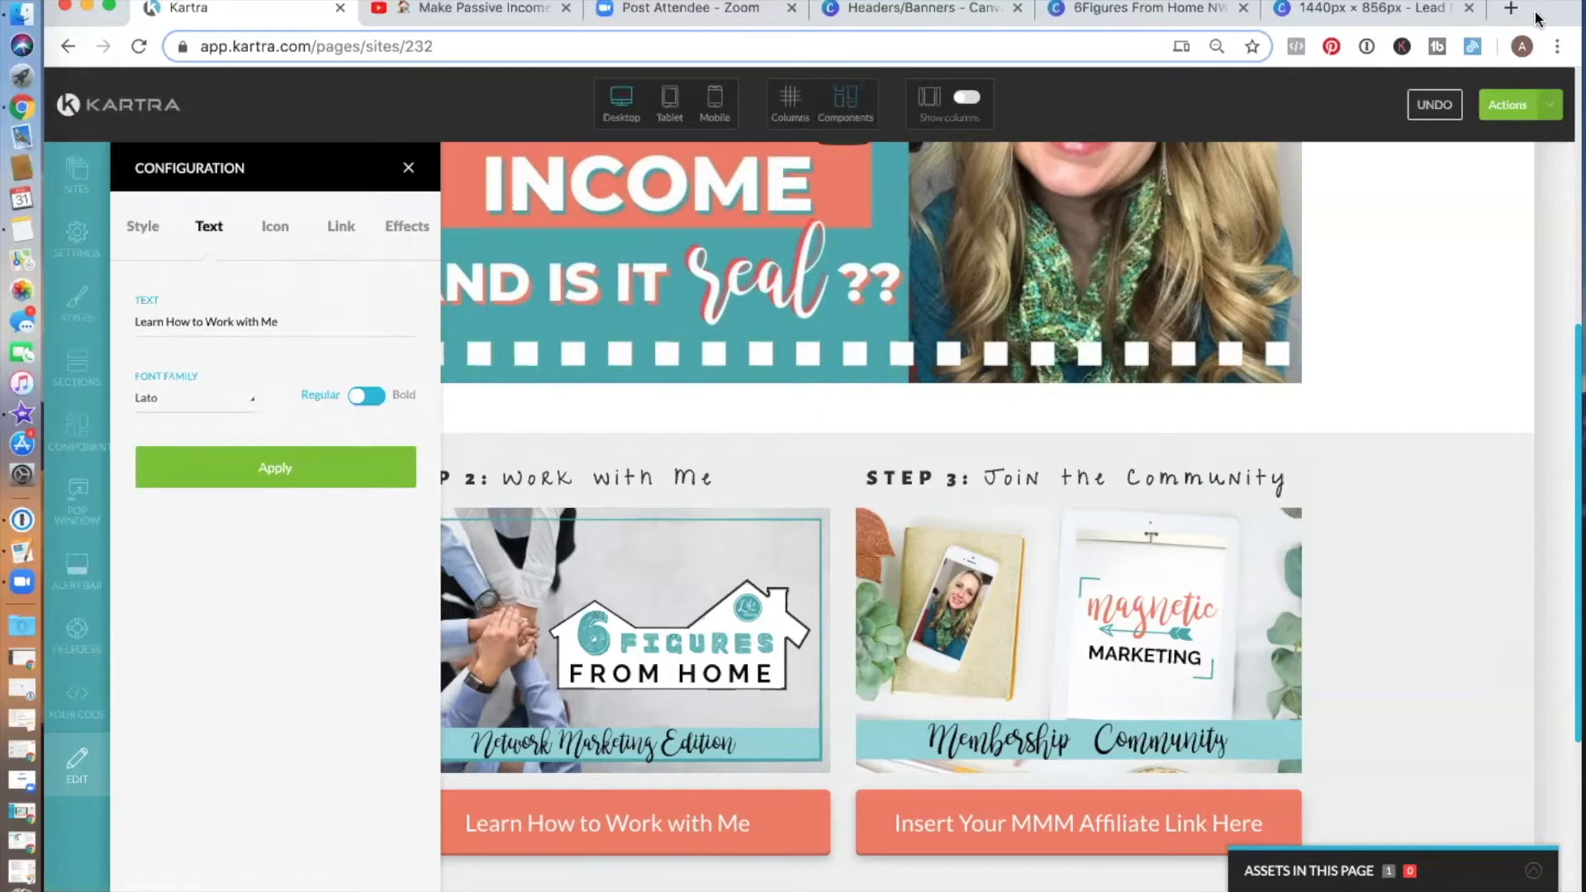
Step: Open the bookmarked Get Emoji website in a new browser tab
{"action": "left_click", "coordinate": [1509, 10]}
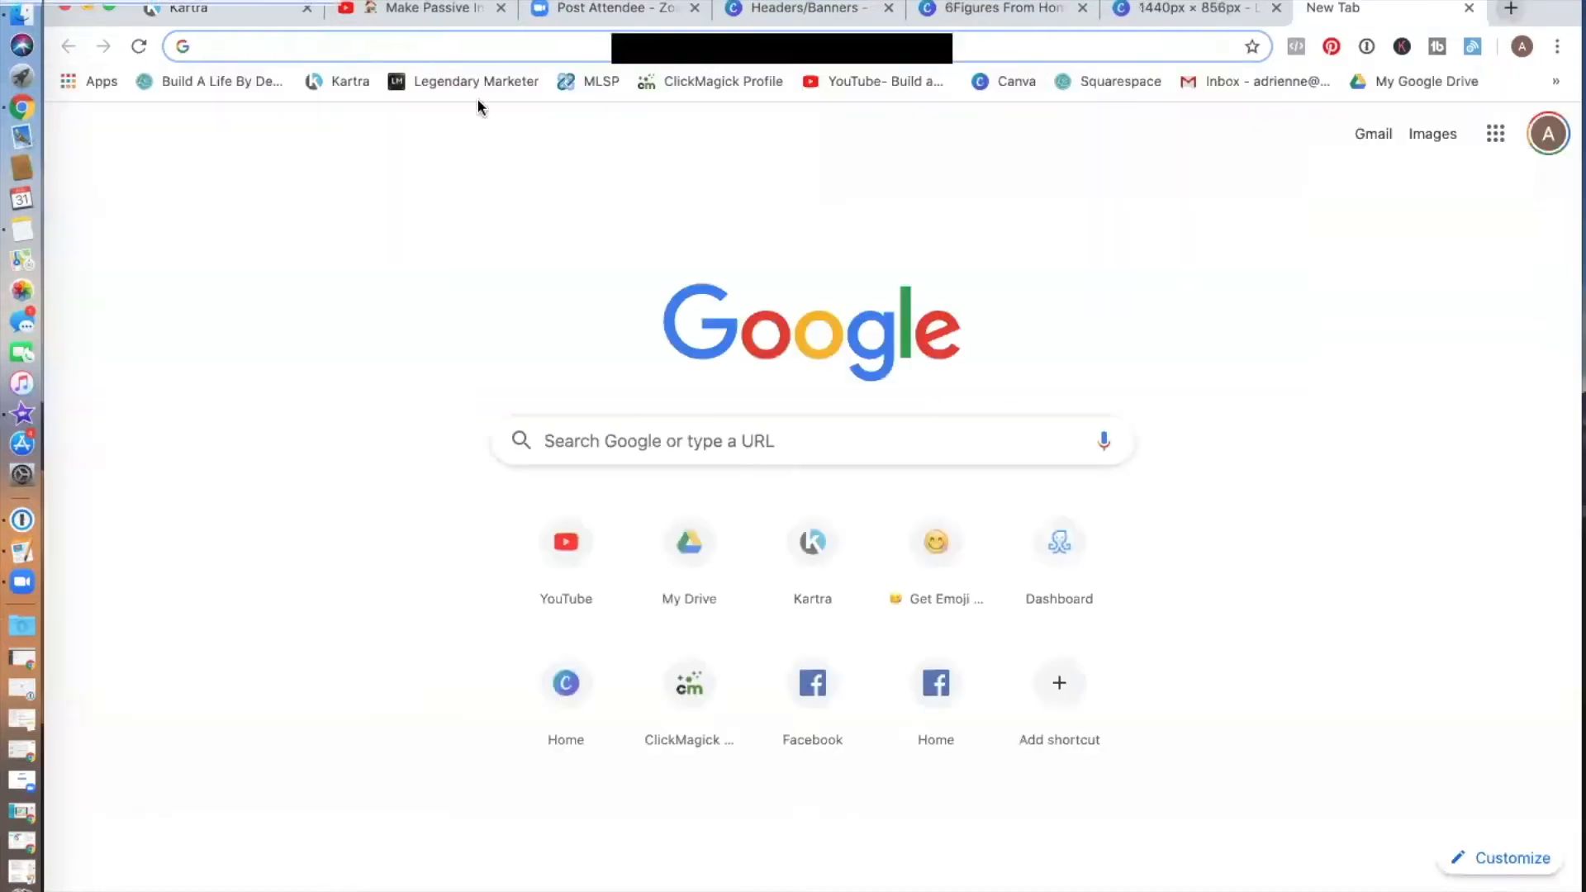
{"action": "left_click", "coordinate": [405, 2]}
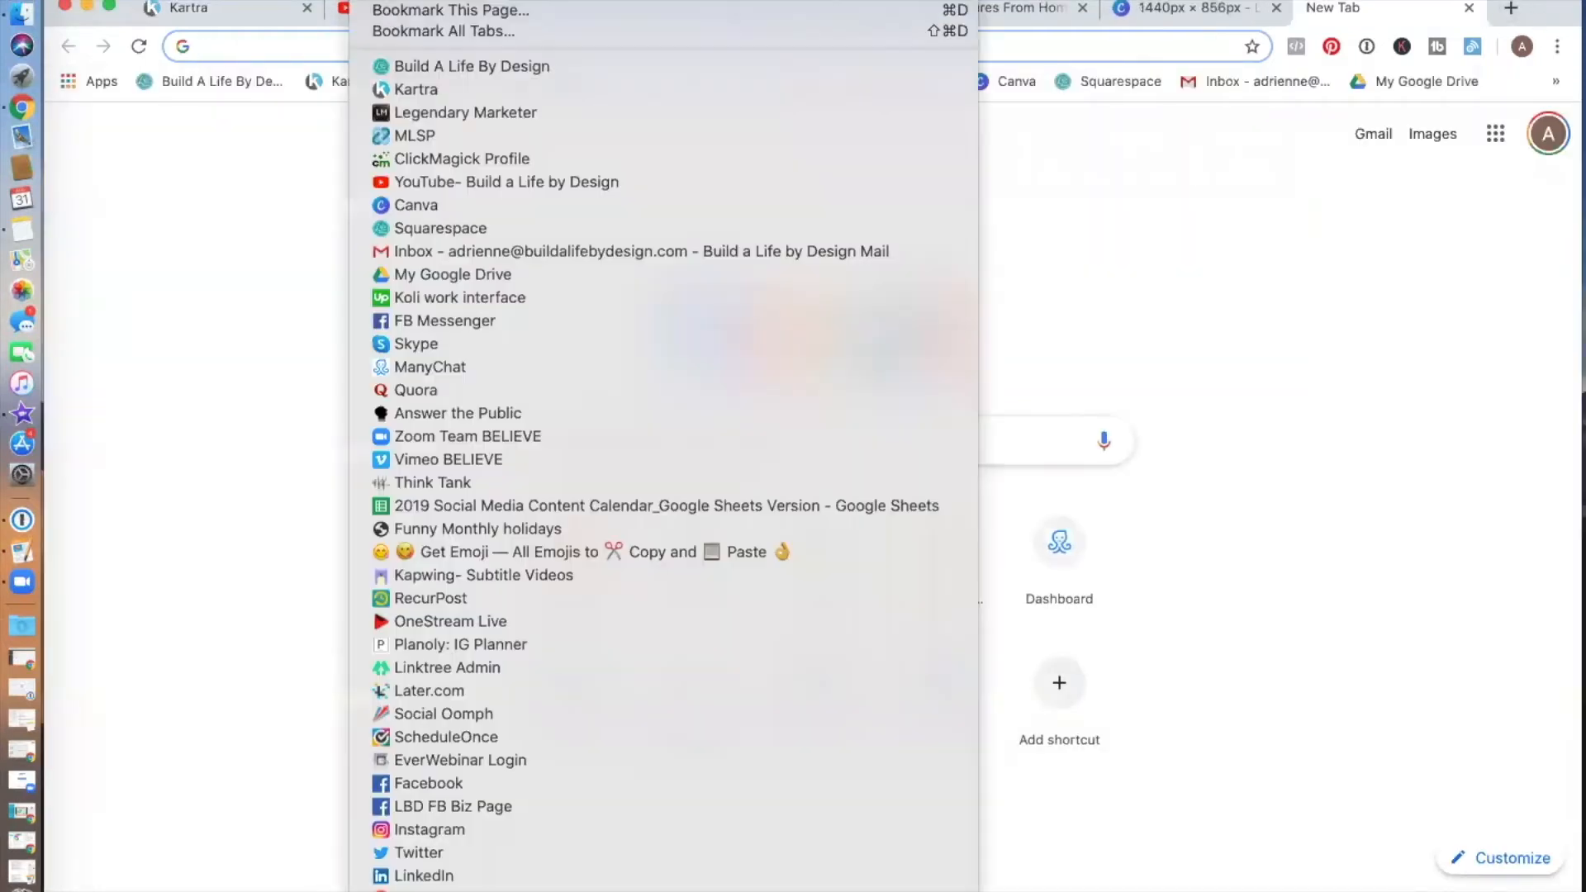
{"action": "left_click", "coordinate": [644, 553]}
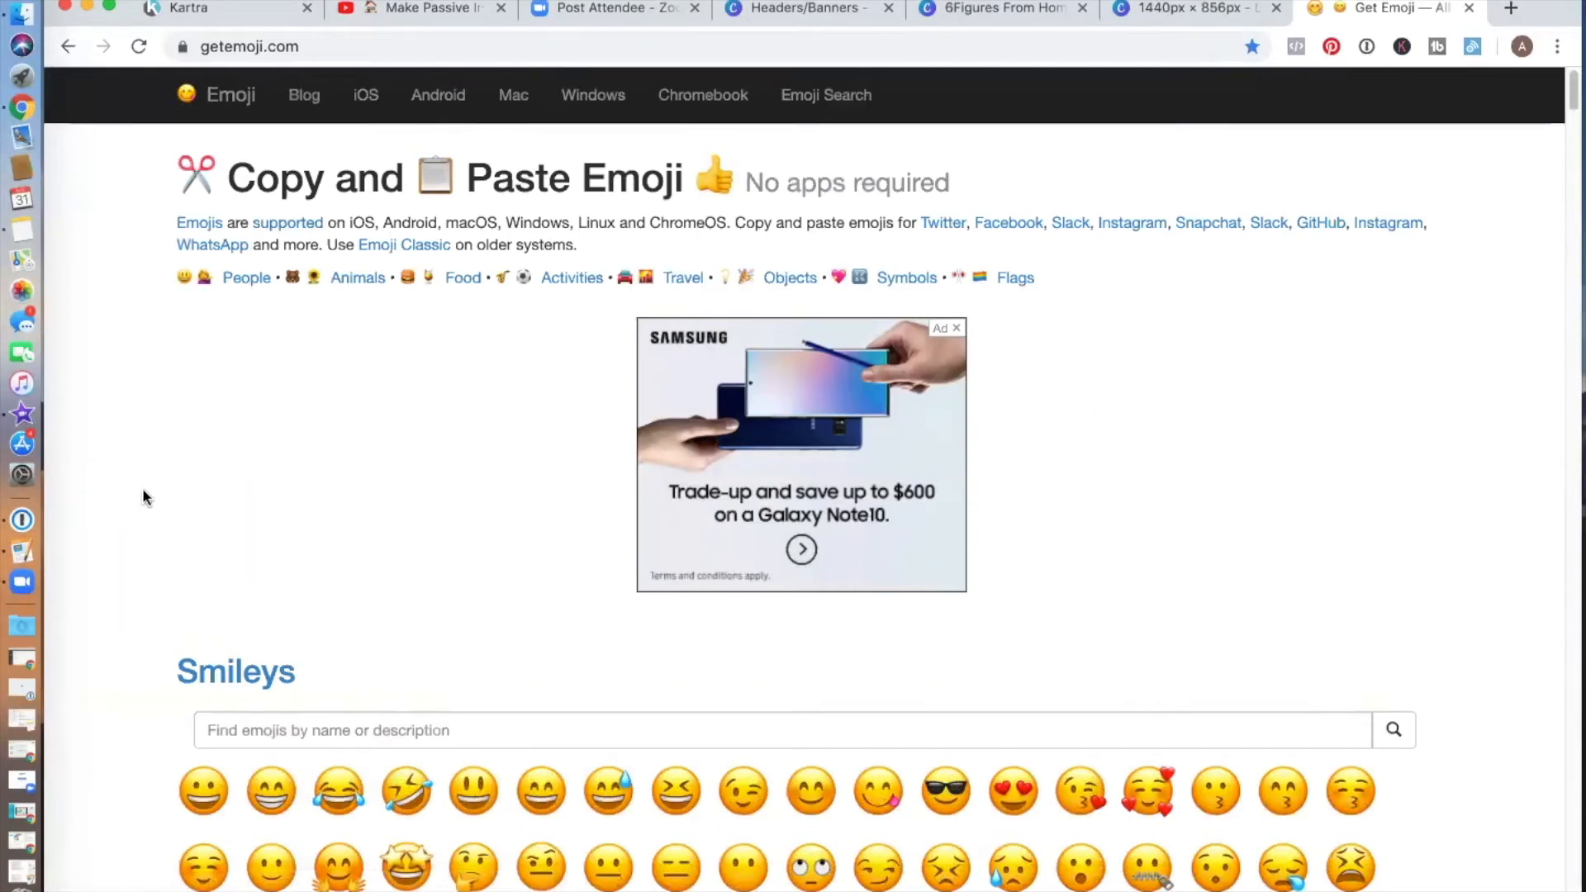
Step: Find the blue square emoji with the white right-pointing arrow among the symbols and copy it
{"action": "scroll", "coordinate": [142, 491], "scroll_direction": "down", "scroll_amount": 5}
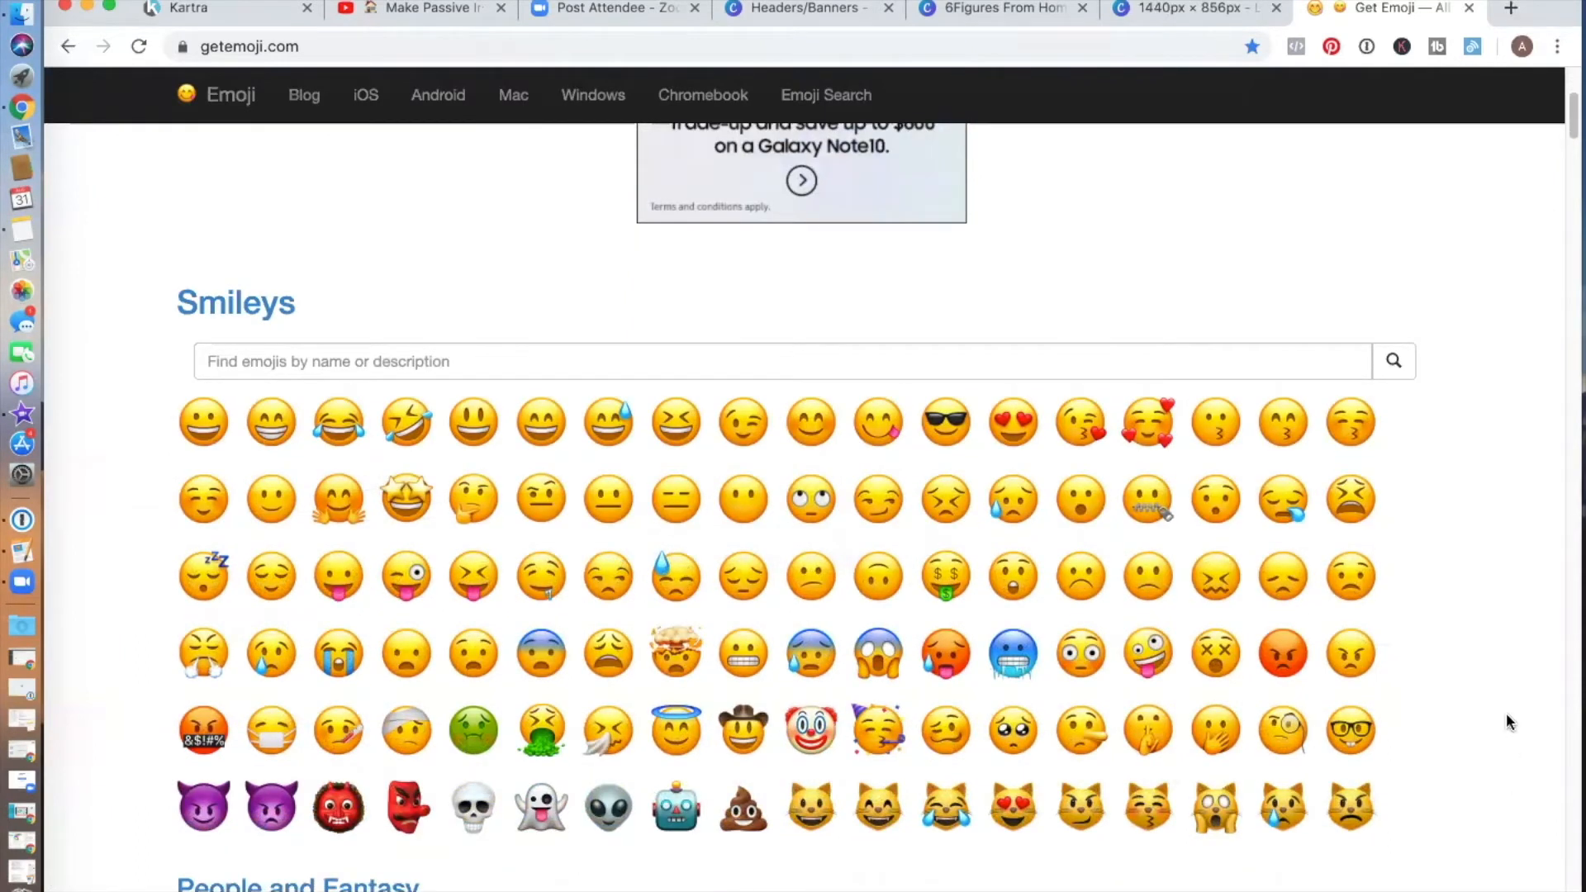
{"action": "scroll", "coordinate": [1502, 669], "scroll_direction": "down", "scroll_amount": 15}
{"action": "scroll", "coordinate": [1498, 664], "scroll_direction": "down", "scroll_amount": 20}
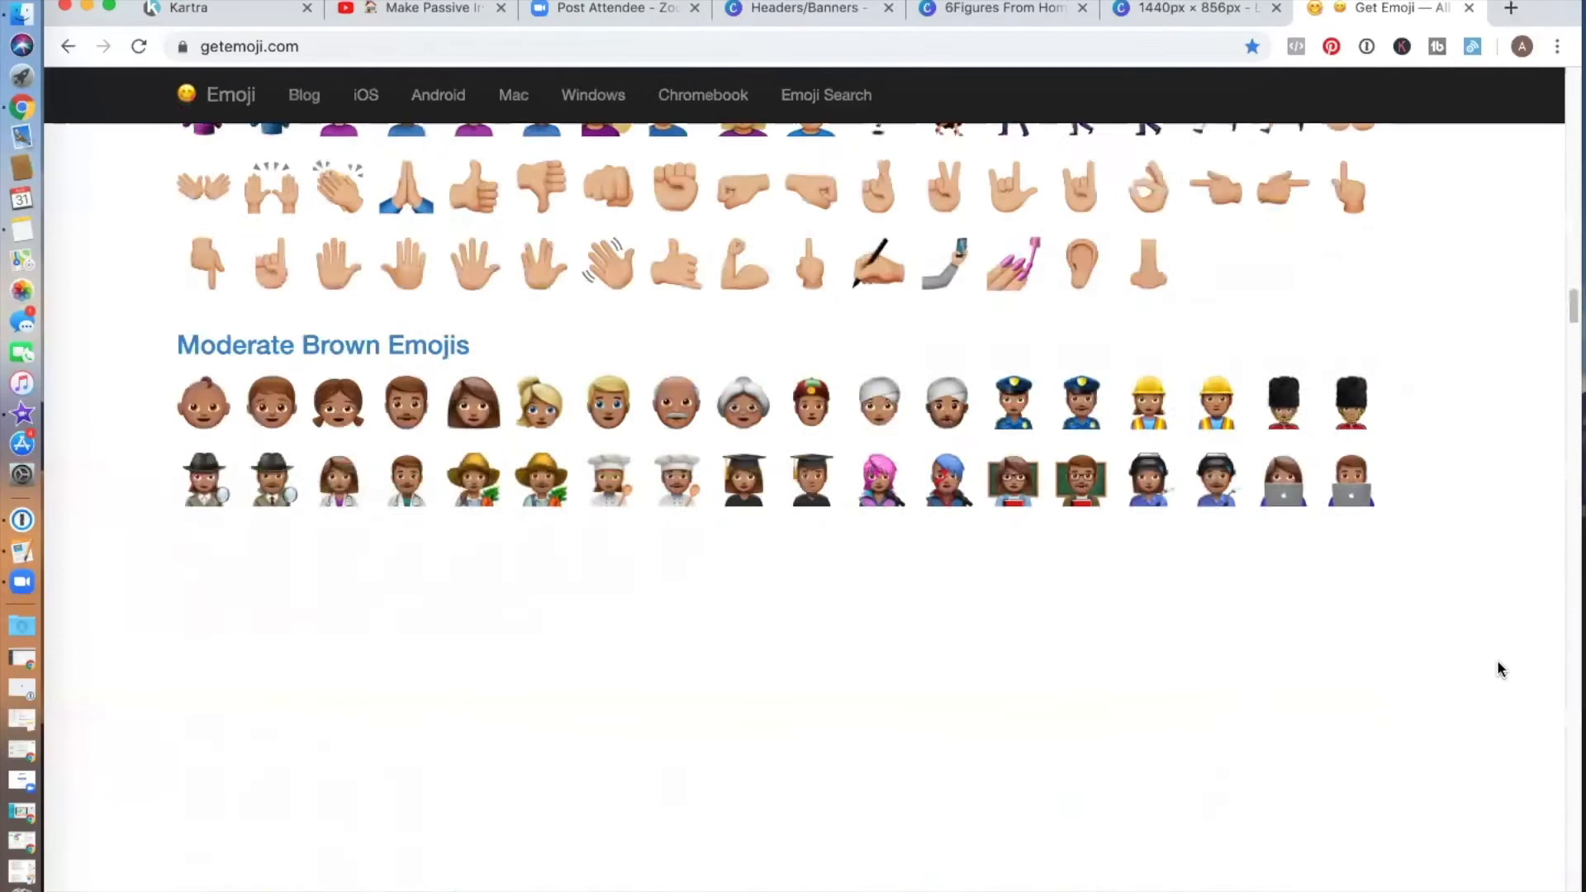
{"action": "scroll", "coordinate": [1500, 661], "scroll_direction": "down", "scroll_amount": 20}
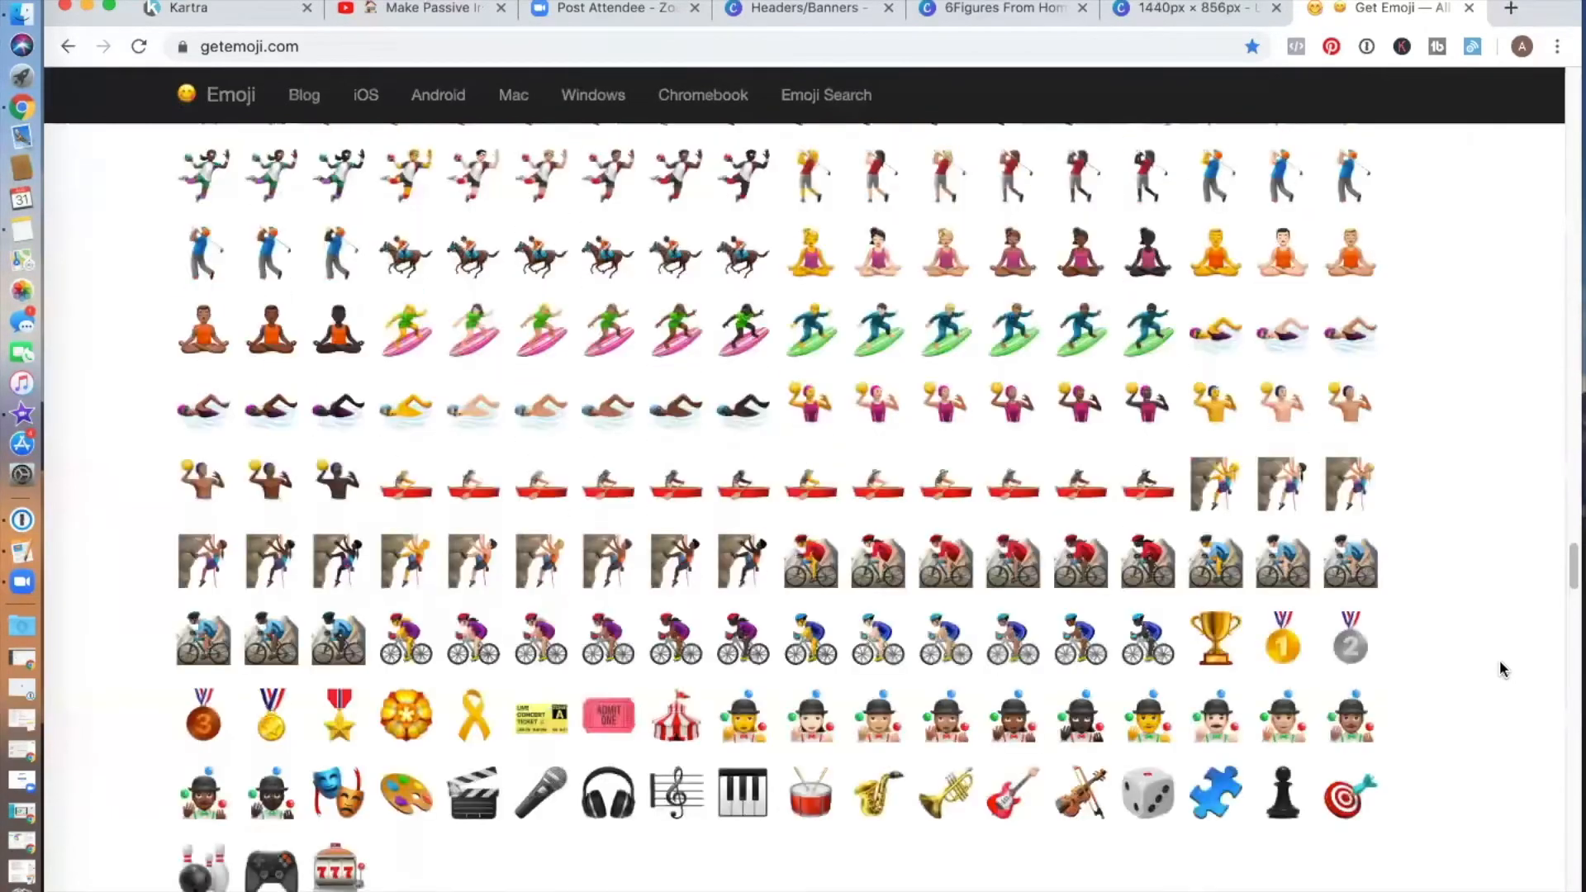
{"action": "scroll", "coordinate": [1499, 661], "scroll_direction": "down", "scroll_amount": 10}
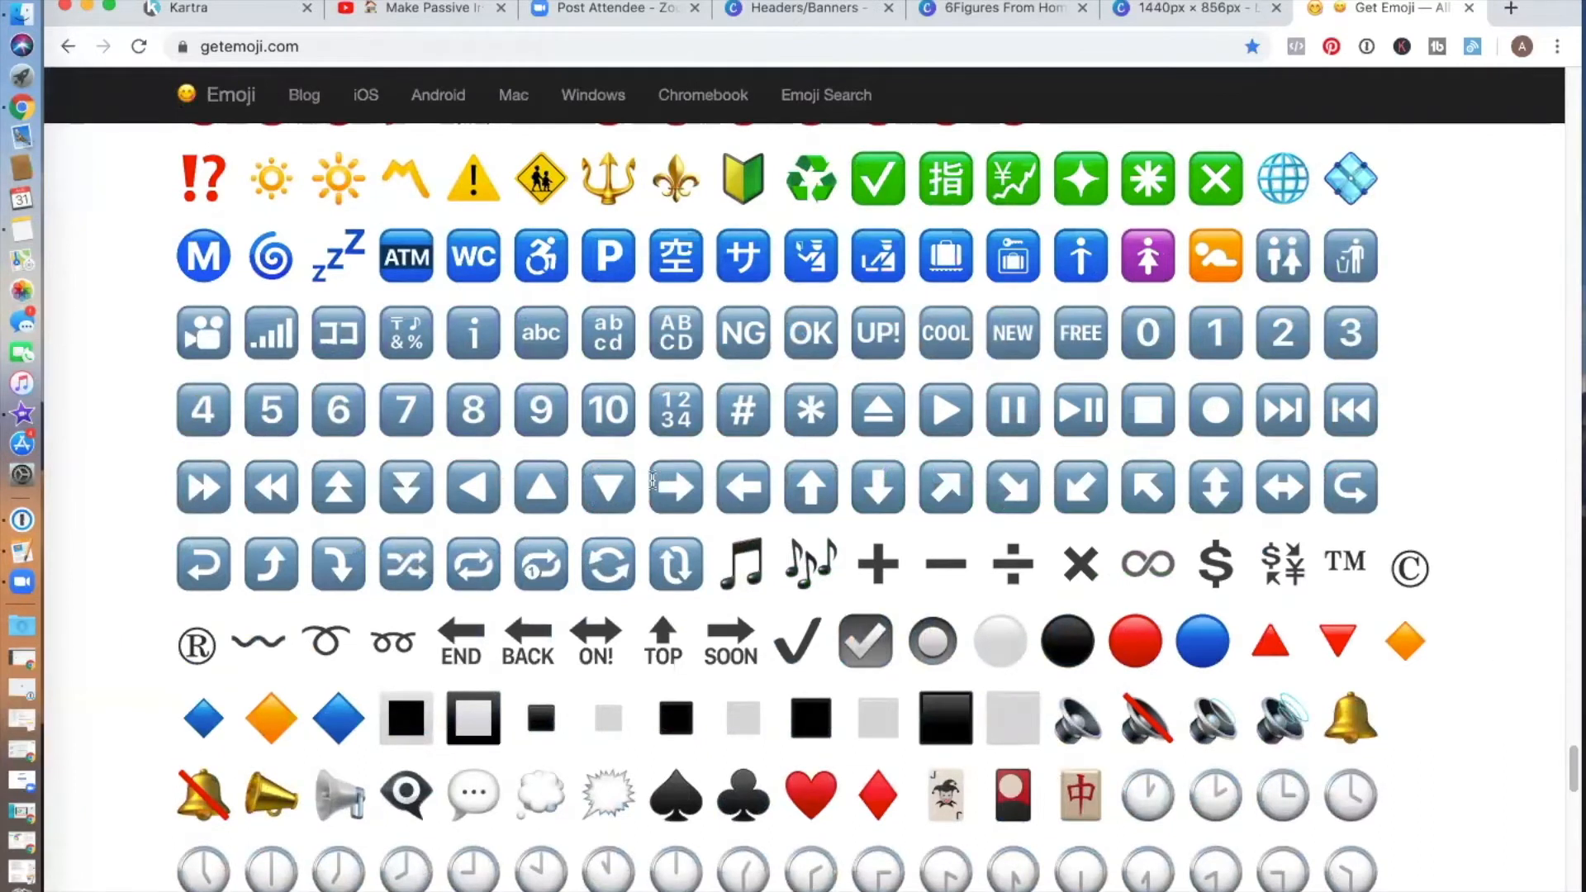
{"action": "left_click_drag", "start_coordinate": [659, 479], "coordinate": [713, 480]}
{"action": "key", "text": "super+c"}
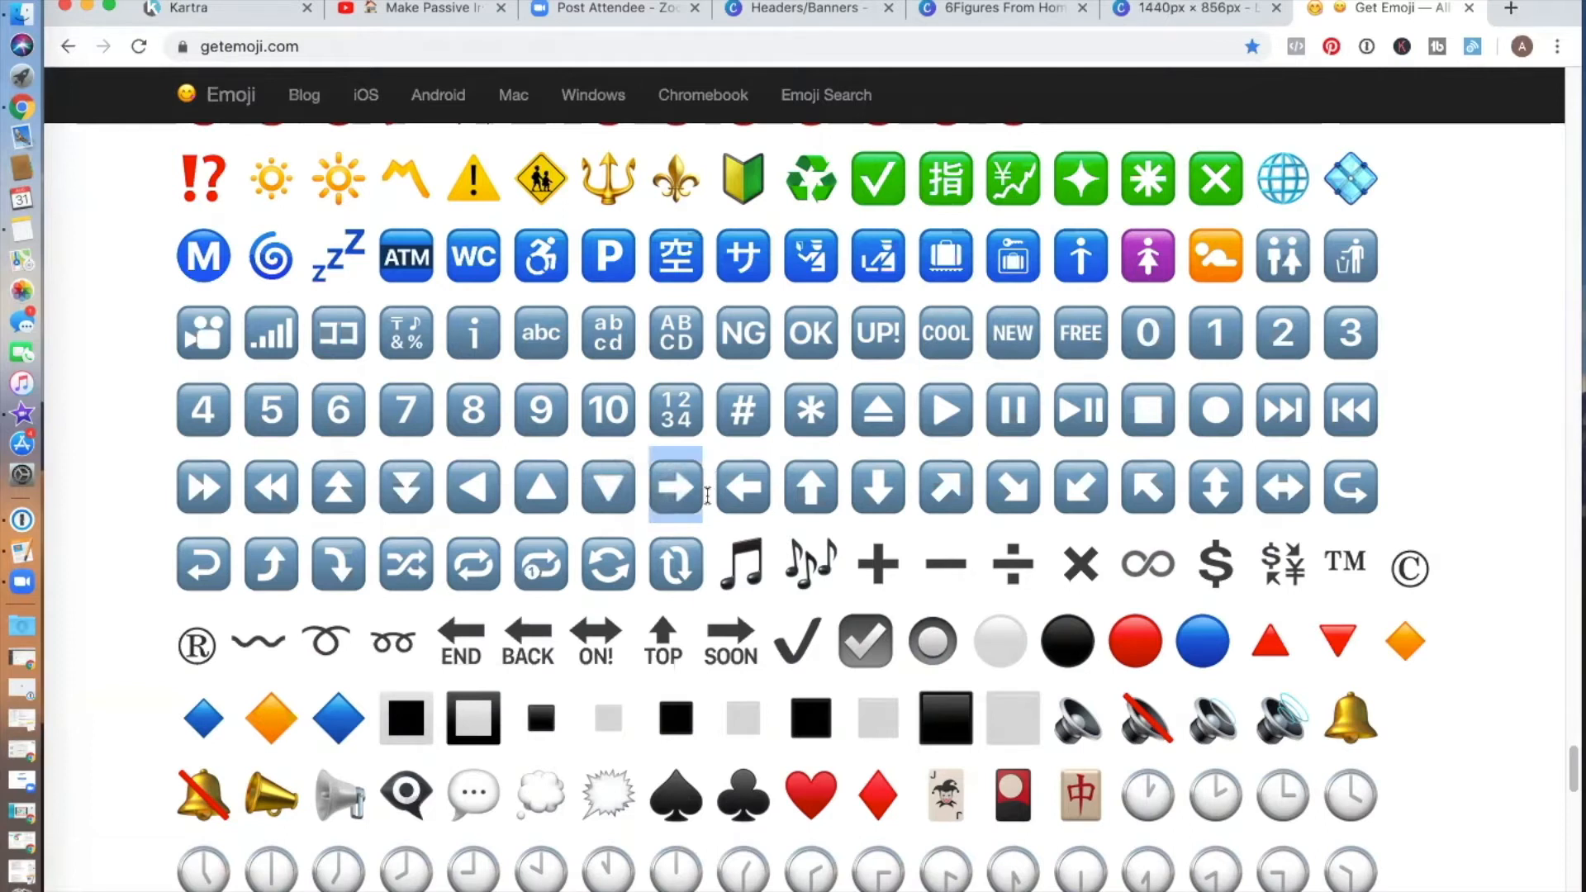
Step: Back in Kartra, insert the copied right-arrow emoji in front of "Learn How to Work with Me" in the button's text
{"action": "left_click", "coordinate": [201, 10]}
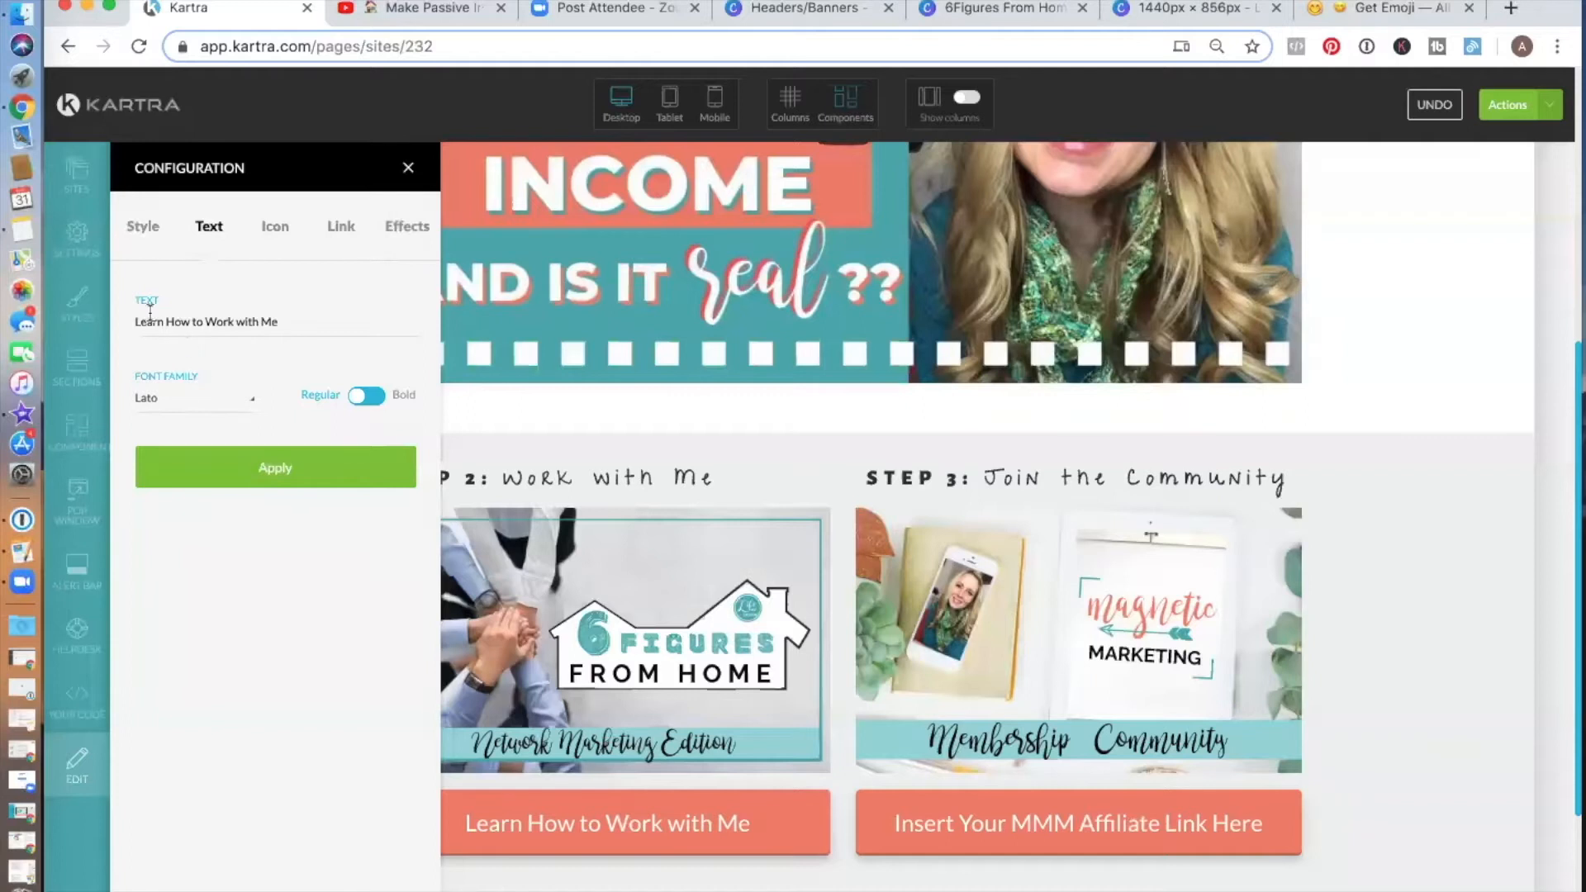
{"action": "left_click", "coordinate": [134, 318]}
{"action": "key", "text": "super+v"}
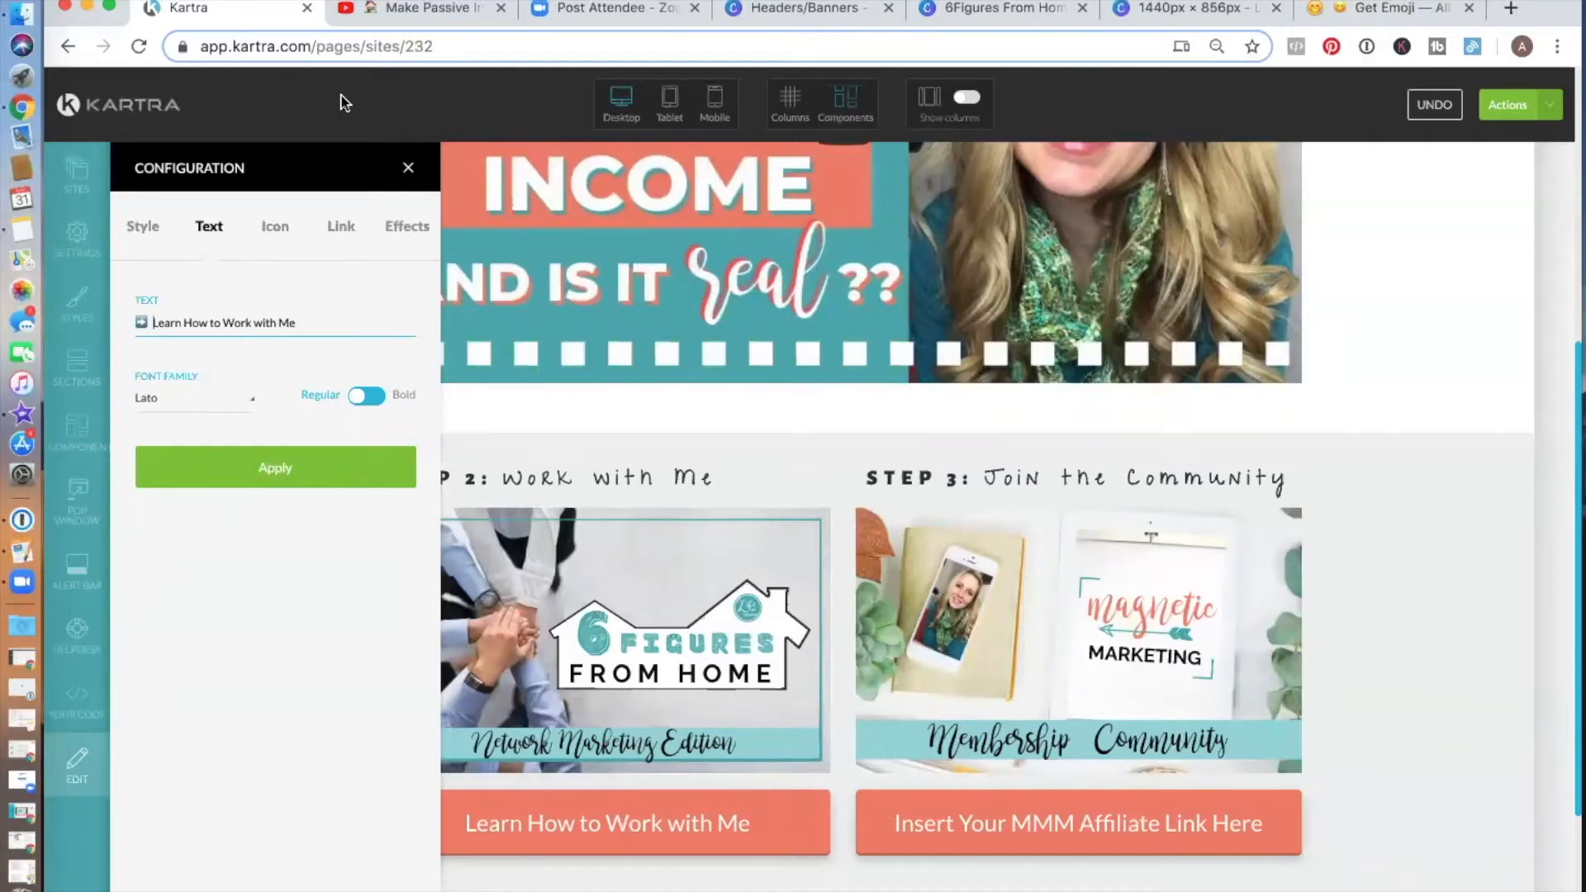
Step: Copy the left-arrow square emoji from Get Emoji, add it after "Learn How to Work with Me" in the Kartra button text and apply
{"action": "left_click", "coordinate": [1365, 11]}
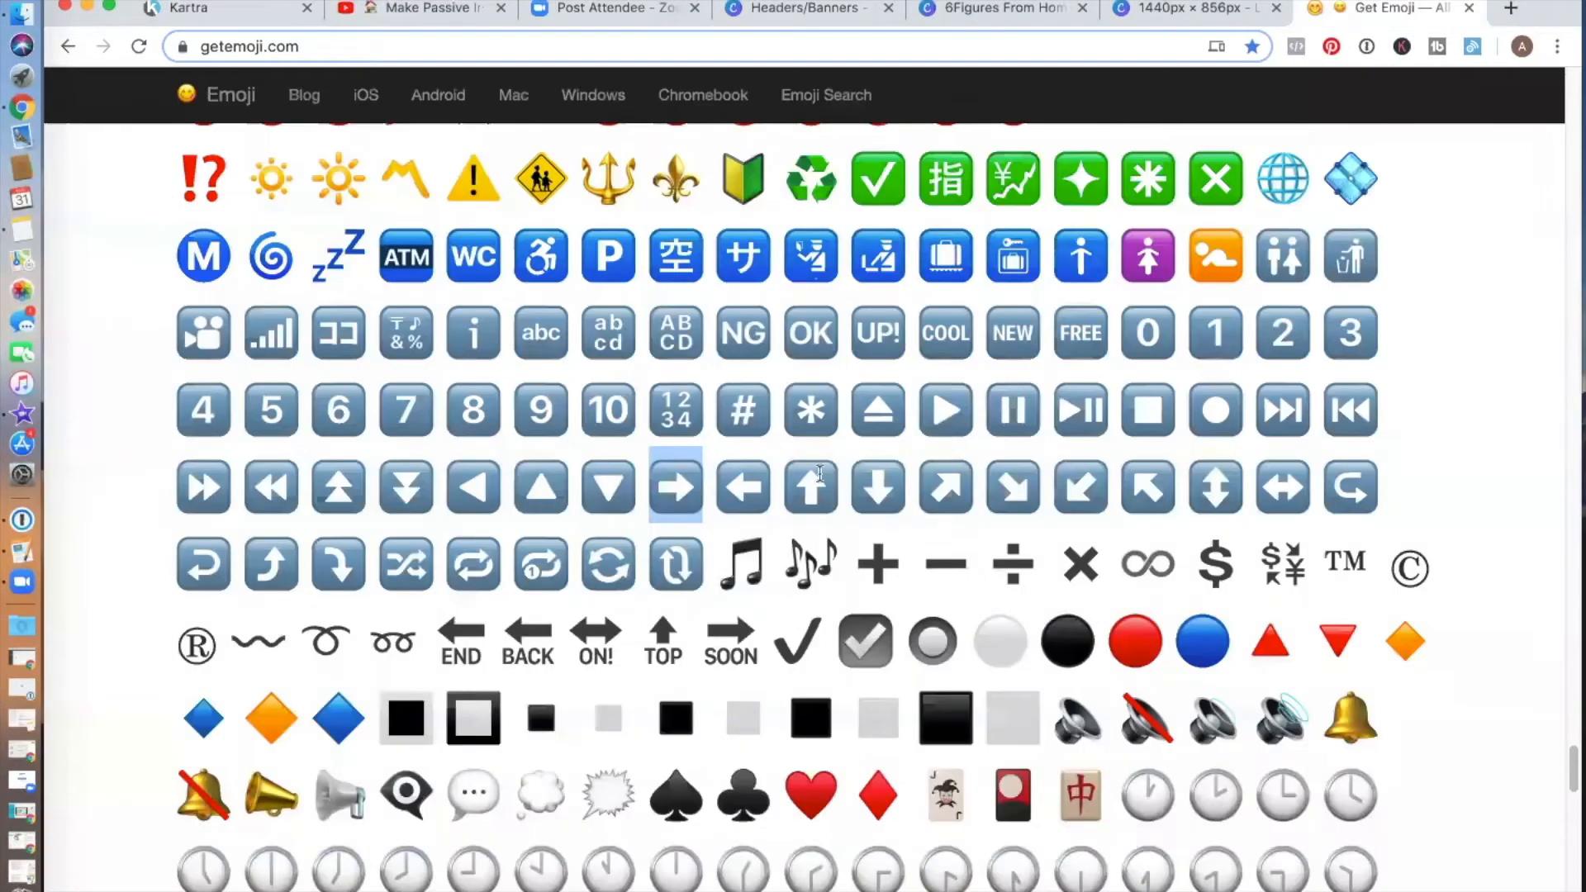
{"action": "left_click_drag", "start_coordinate": [775, 479], "coordinate": [726, 478]}
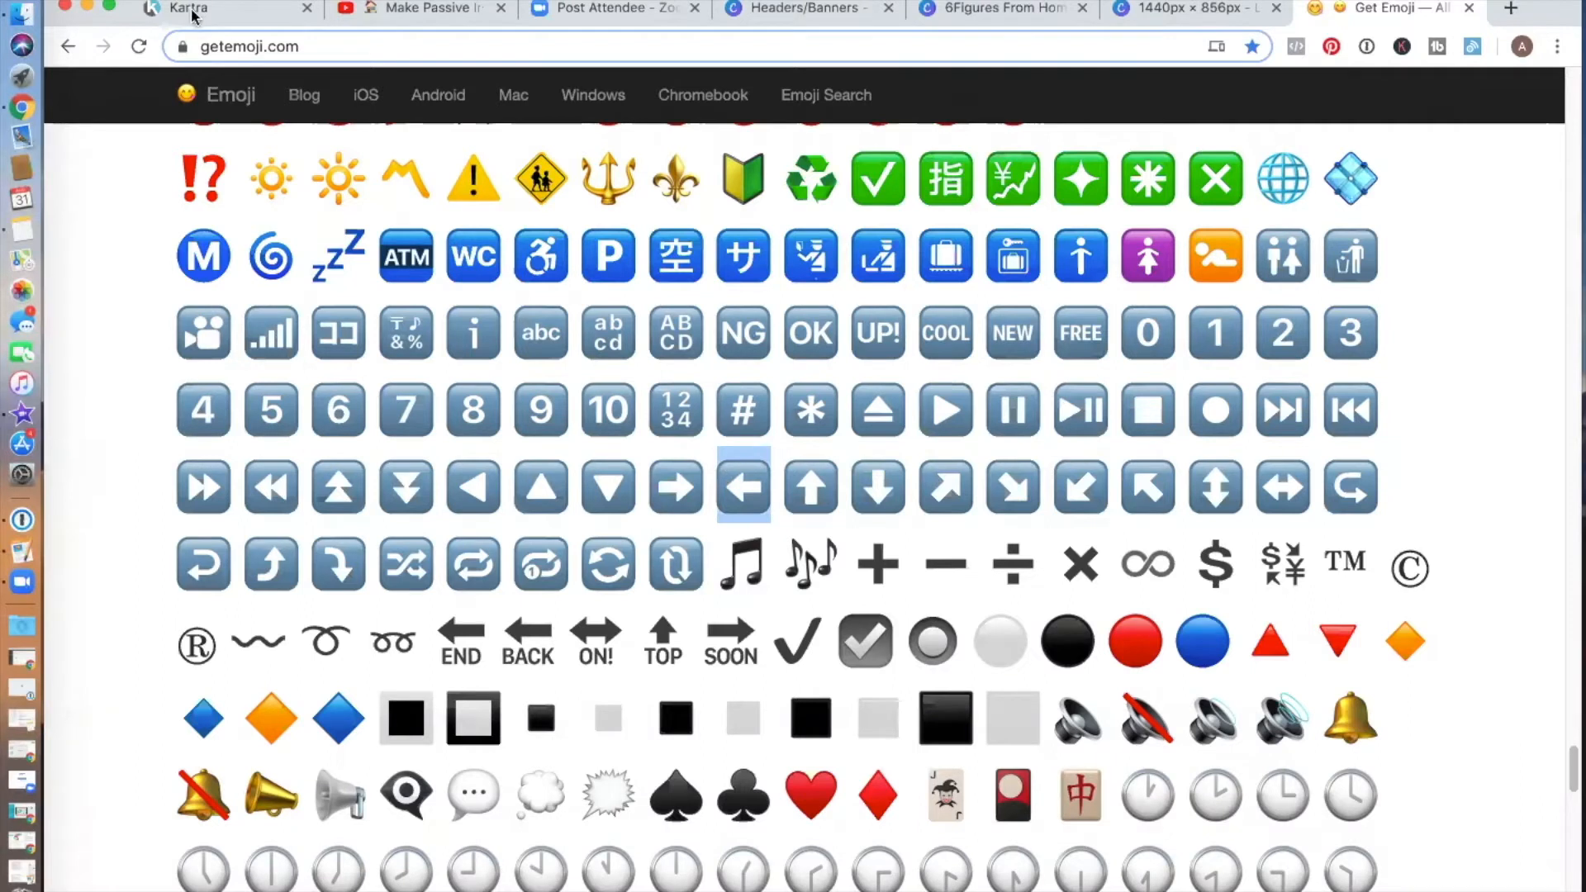
{"action": "key", "text": "super+1"}
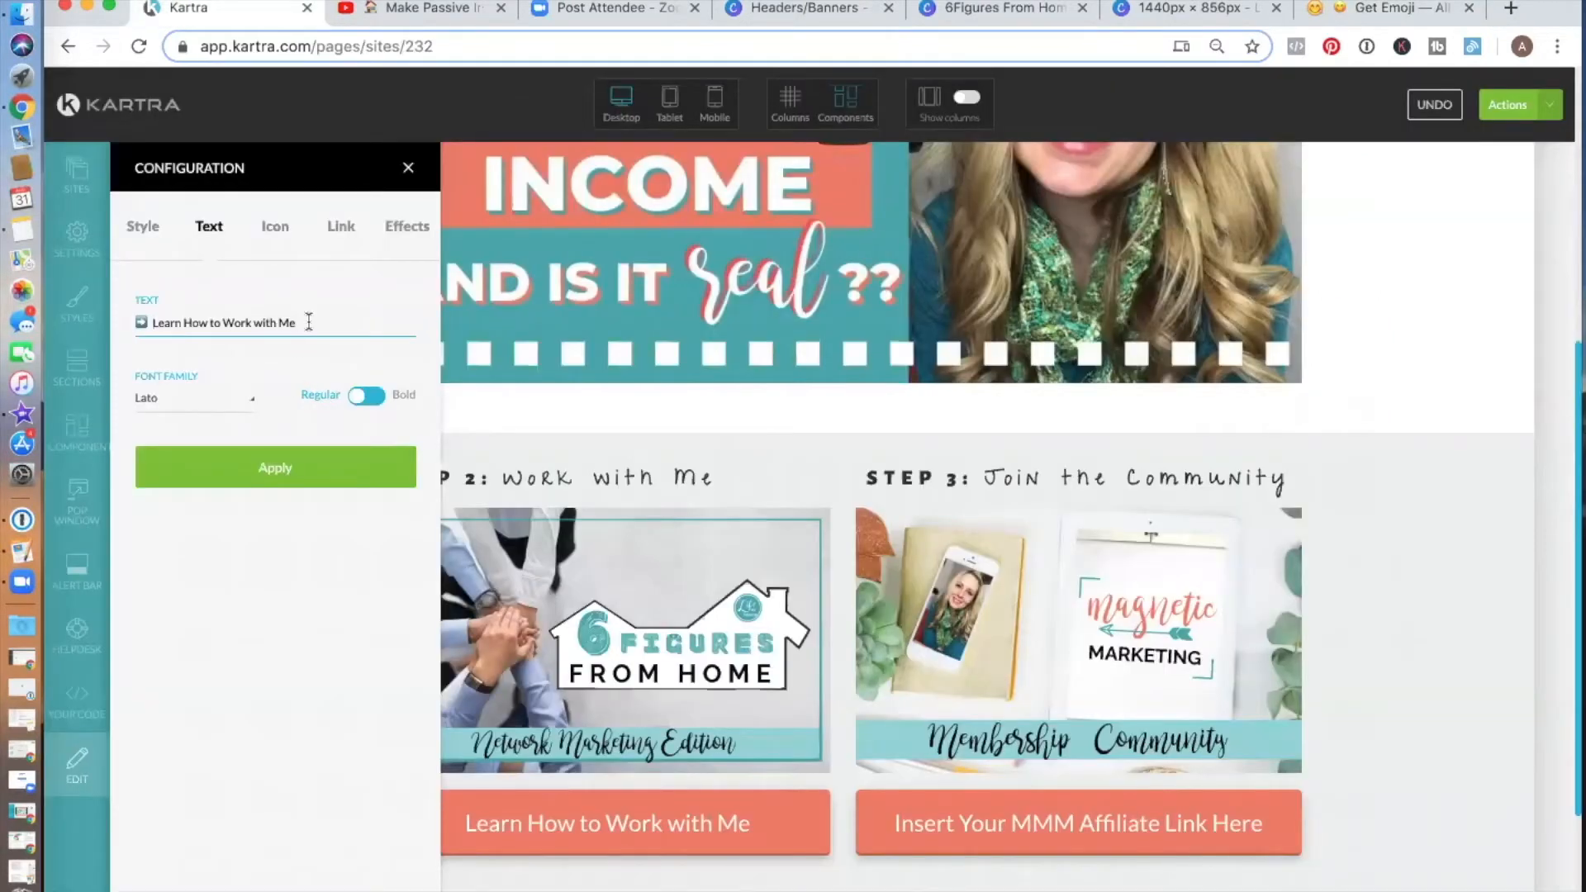
{"action": "type", "text": "⬅️"}
{"action": "left_click", "coordinate": [279, 469]}
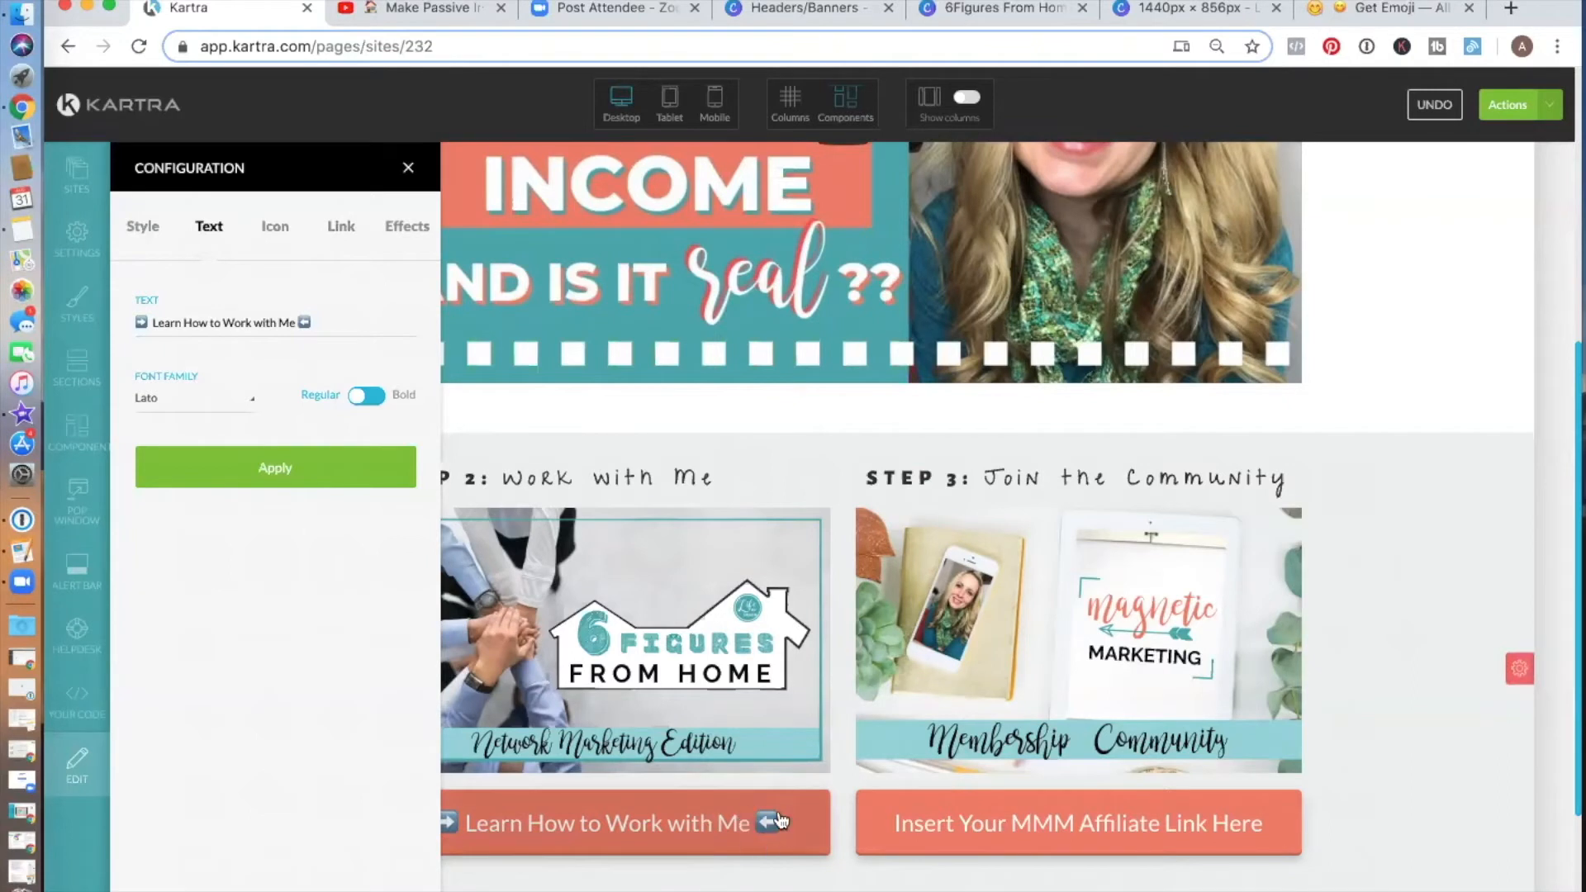
Step: Set the "Learn How to Work with Me" button to link to another Kartra page on the 6-Figures NWM website
{"action": "left_click", "coordinate": [338, 235]}
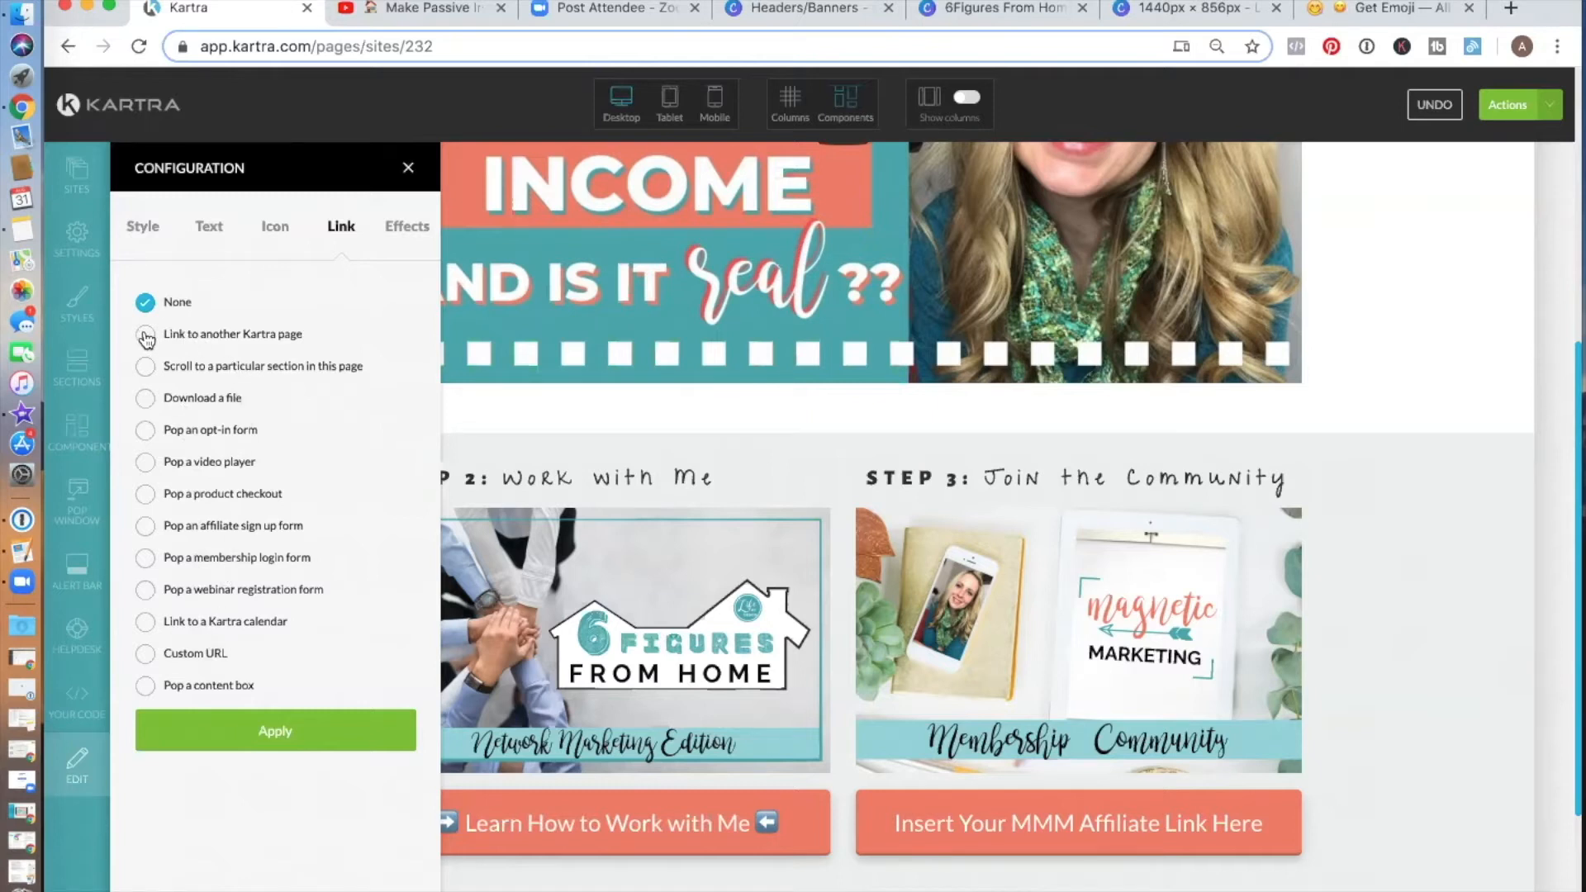
{"action": "left_click", "coordinate": [146, 657]}
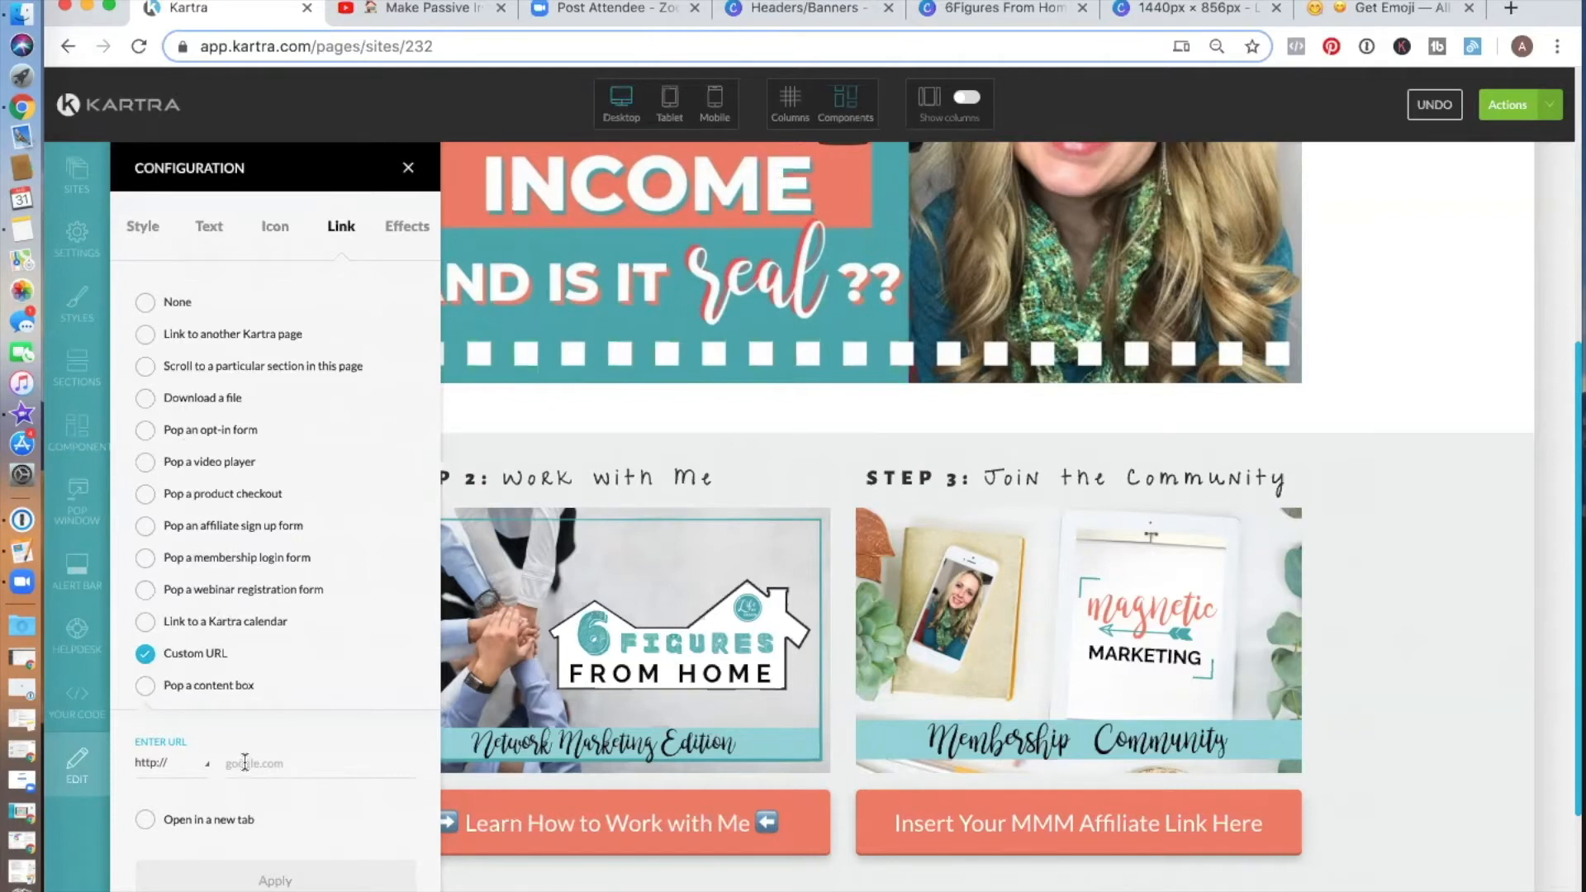
{"action": "left_click", "coordinate": [146, 337]}
{"action": "left_click", "coordinate": [186, 756]}
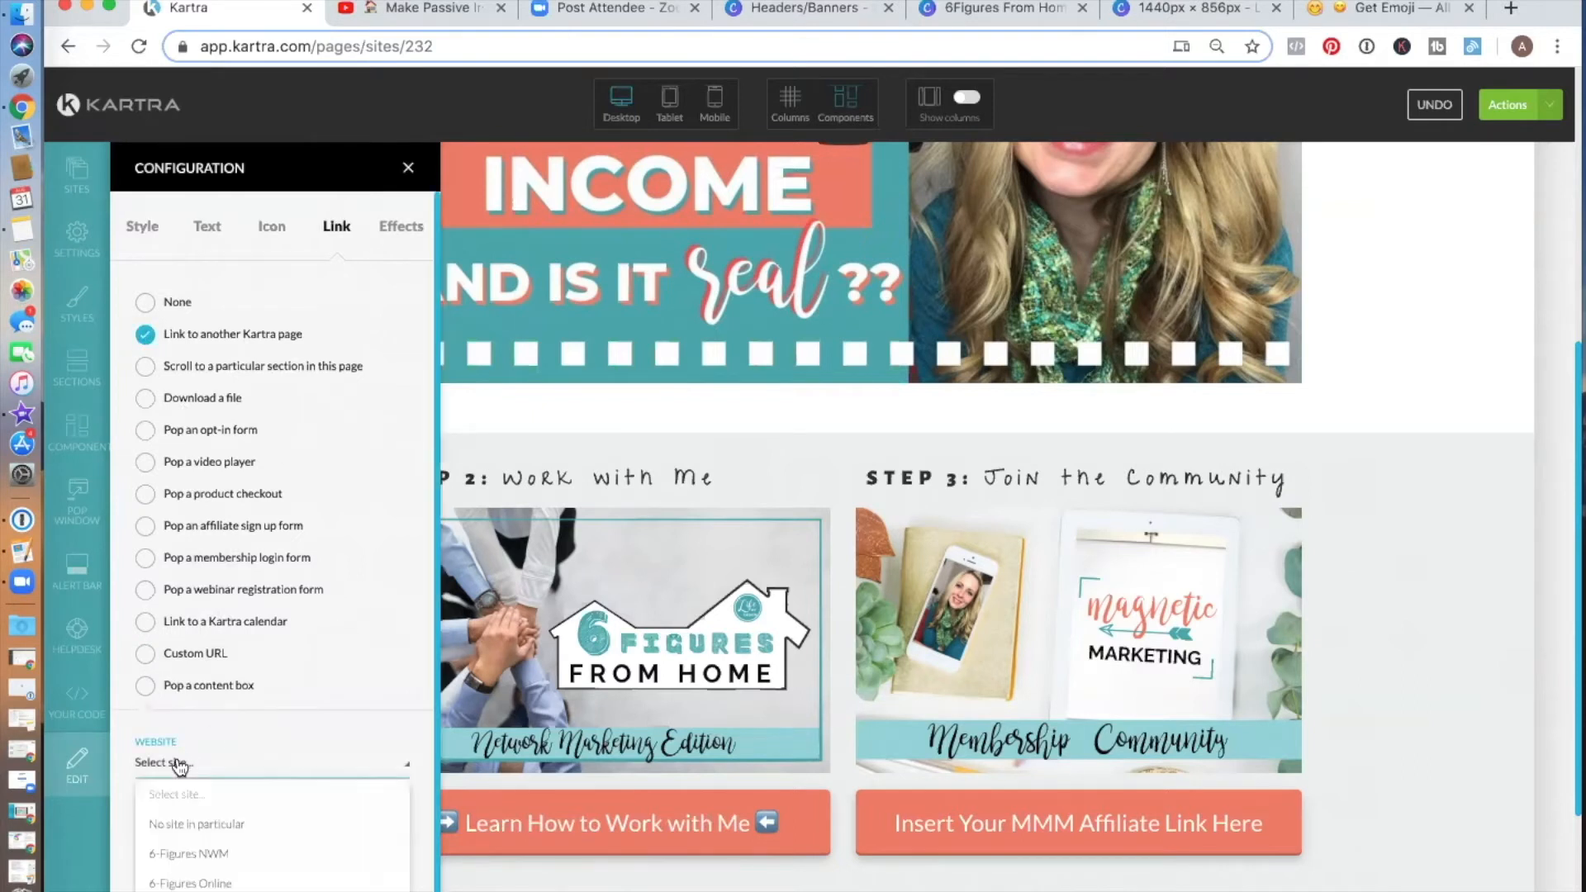
{"action": "left_click", "coordinate": [198, 841]}
{"action": "scroll", "coordinate": [347, 661], "scroll_direction": "down", "scroll_amount": 1}
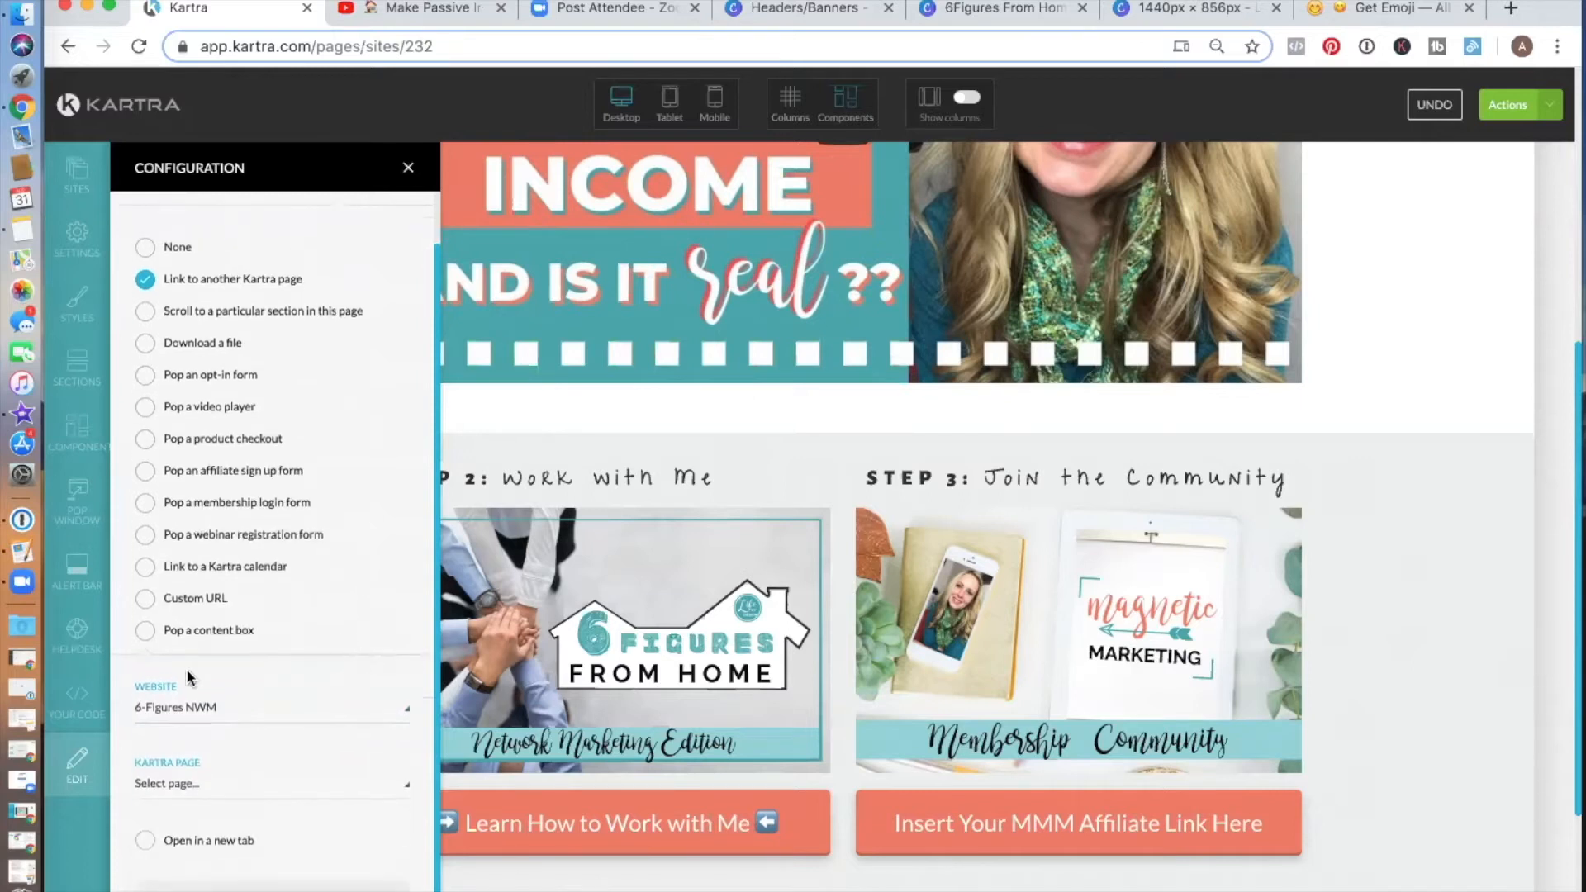
Step: Choose "6-Figures from Home: NWM Opt In" as the linked page, make it open in a new tab and close the button's configuration
{"action": "left_click", "coordinate": [183, 791]}
{"action": "scroll", "coordinate": [310, 738], "scroll_direction": "down", "scroll_amount": 1}
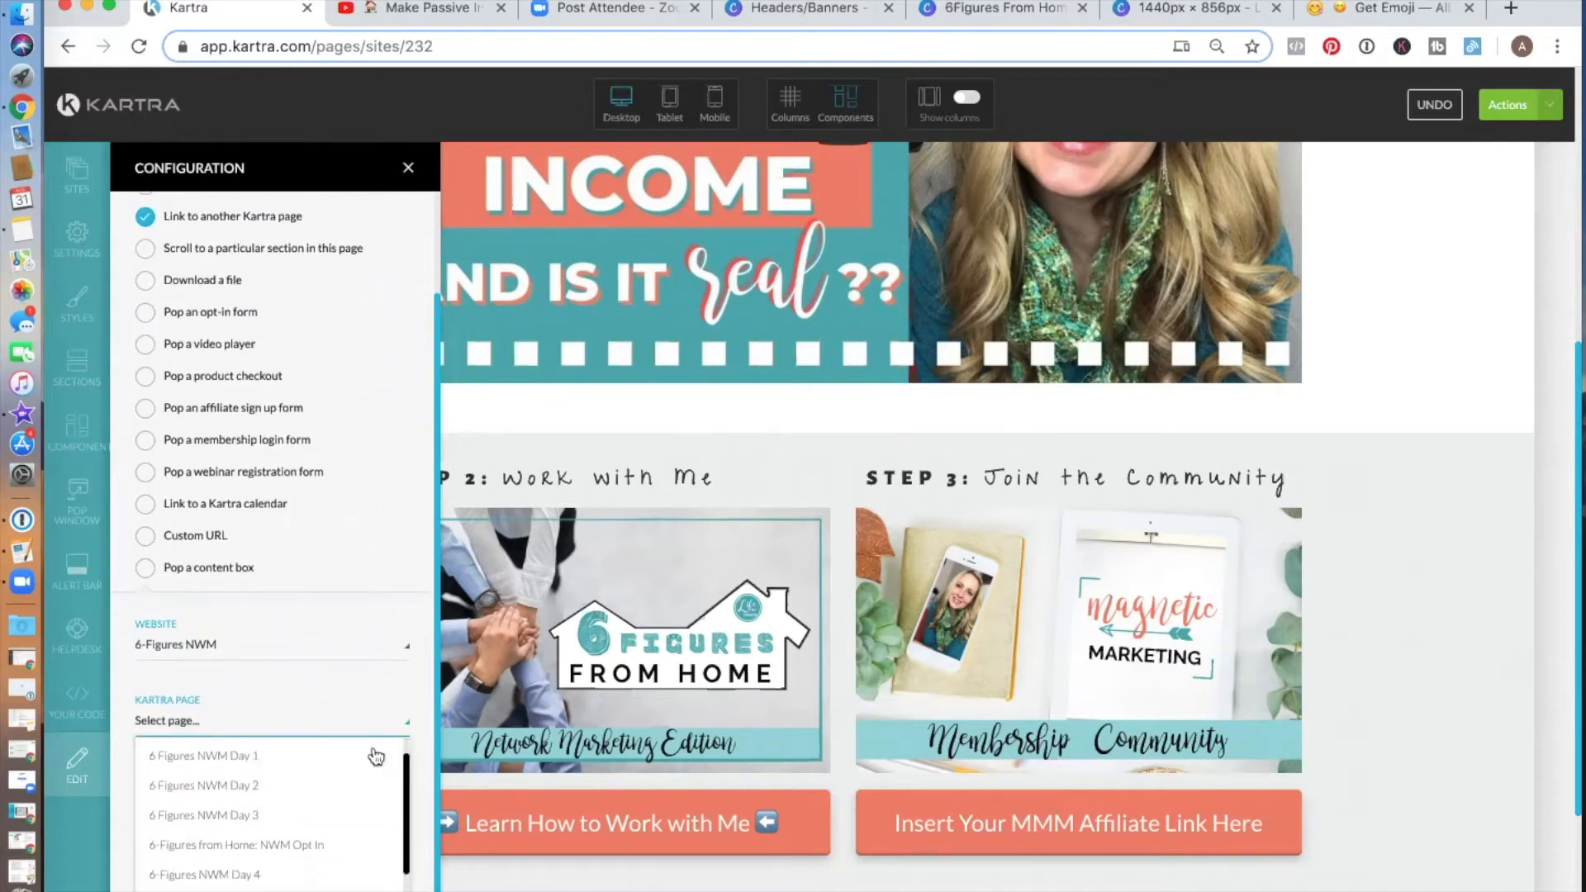
{"action": "scroll", "coordinate": [351, 804], "scroll_direction": "down", "scroll_amount": 3}
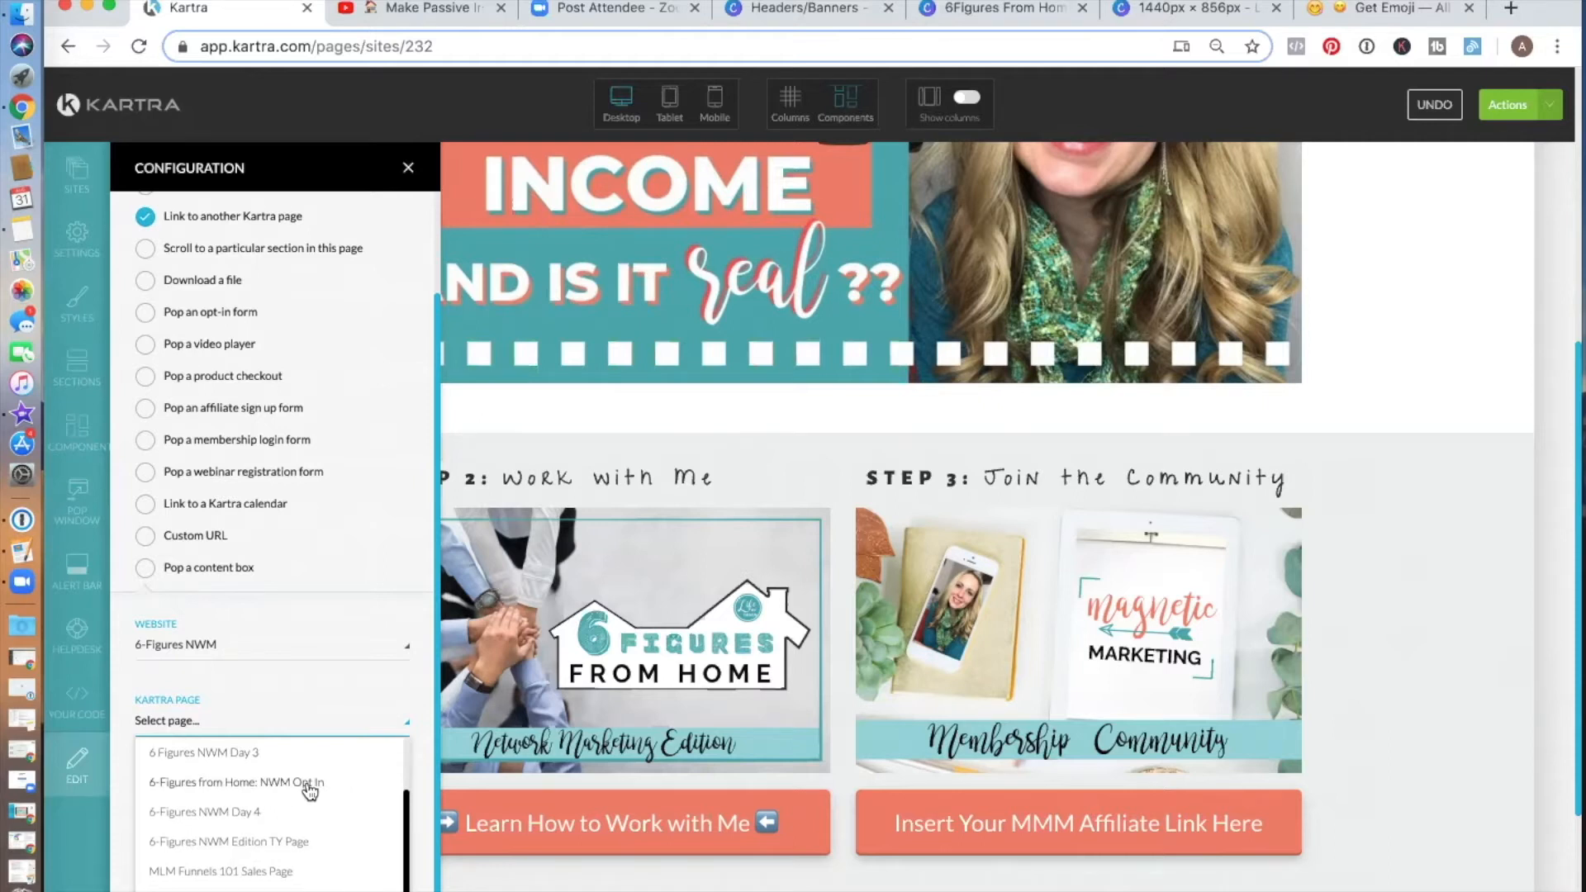
{"action": "left_click", "coordinate": [309, 785]}
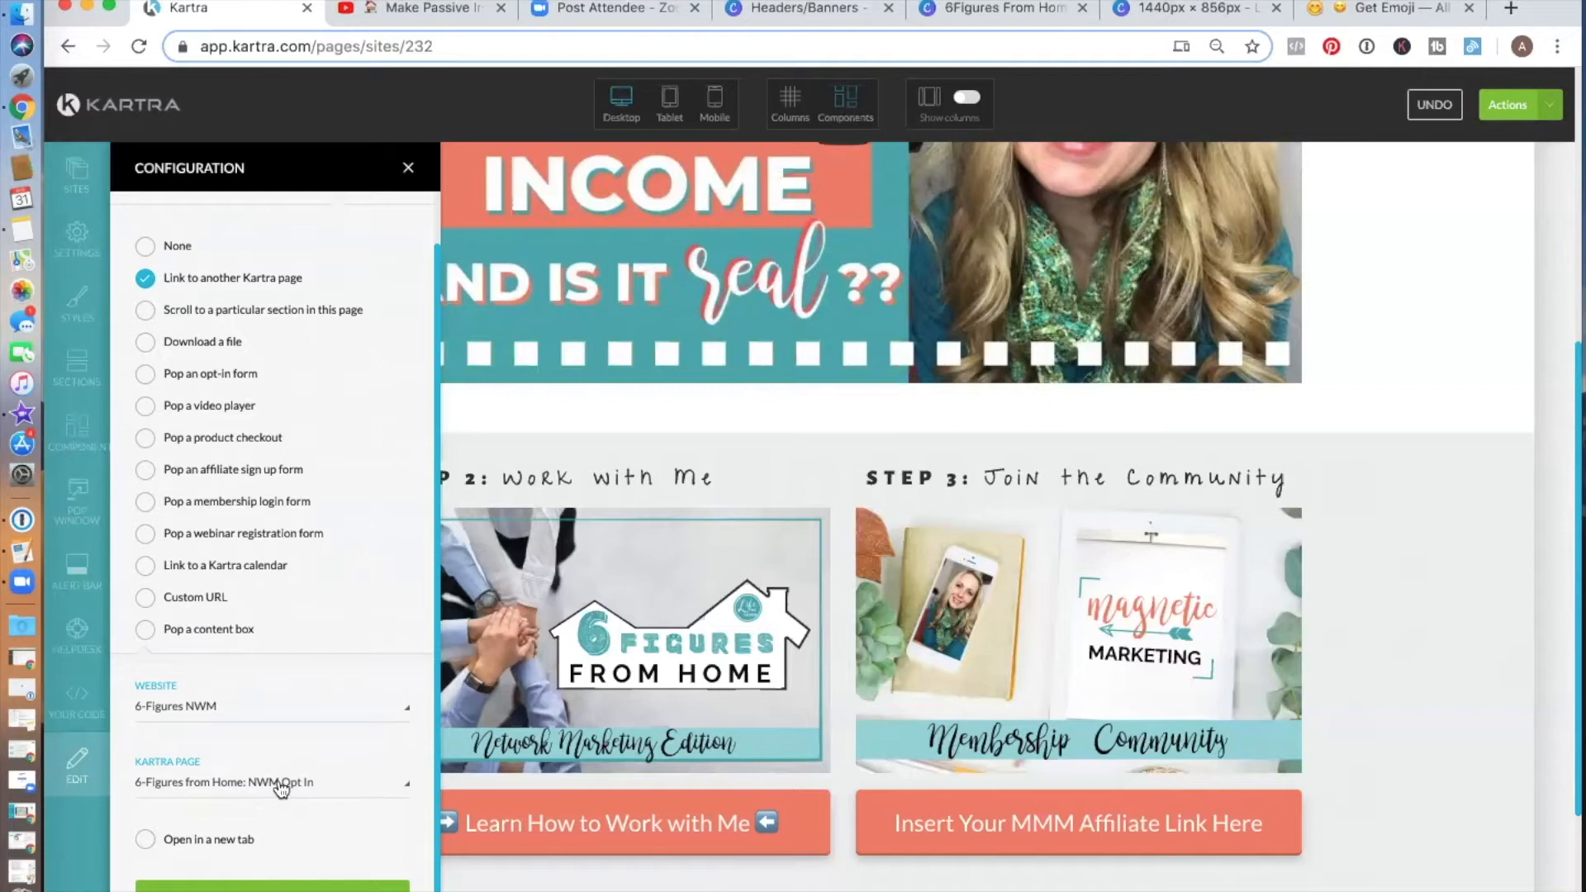
{"action": "left_click", "coordinate": [146, 841]}
{"action": "left_click", "coordinate": [146, 841]}
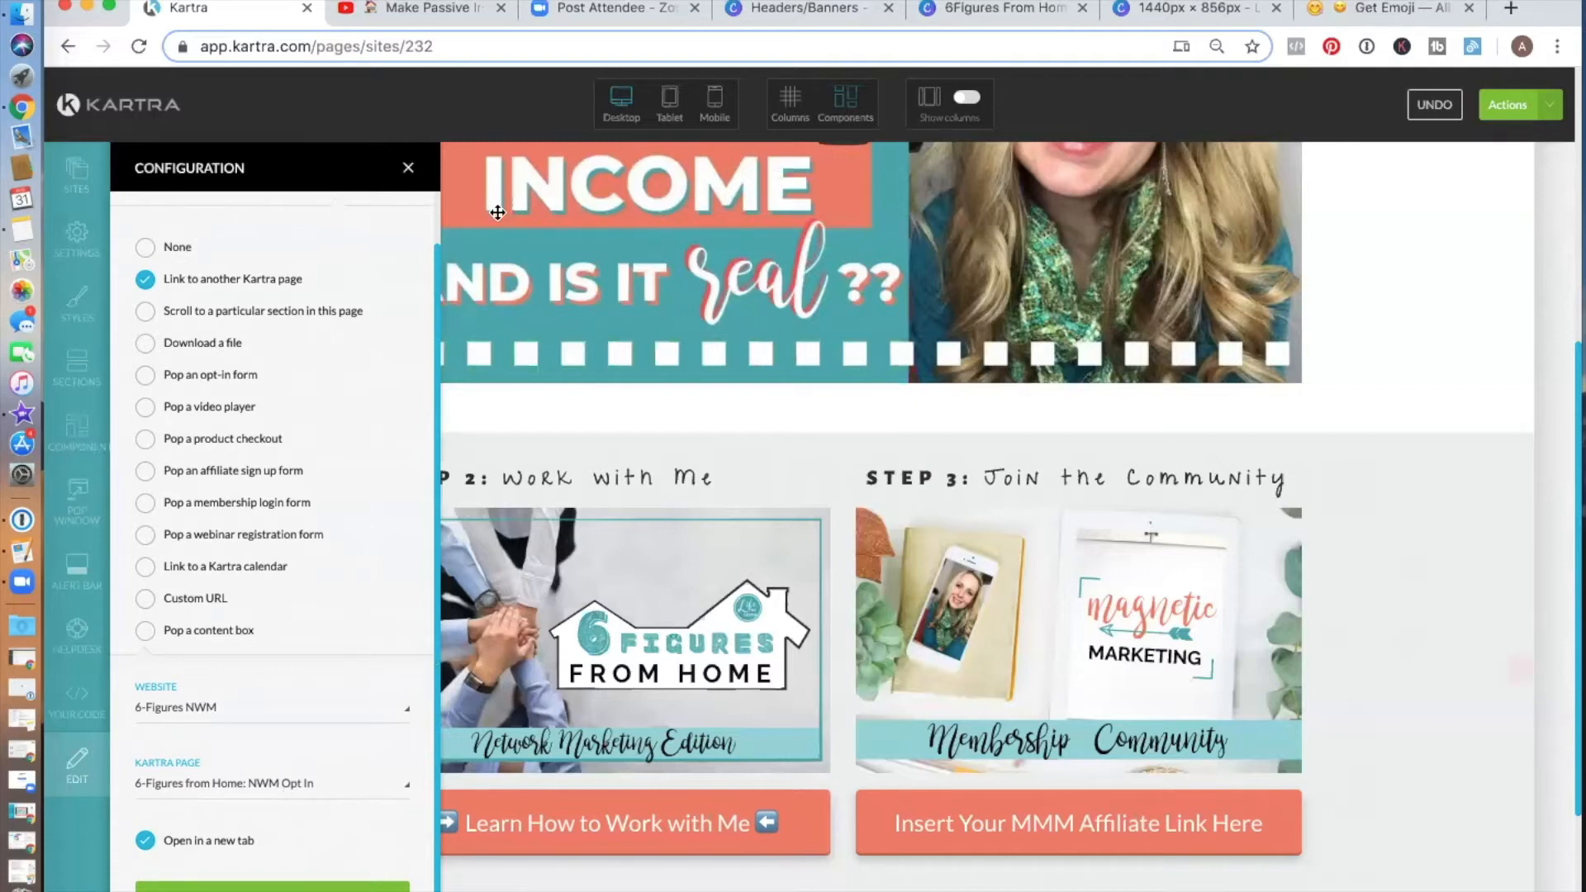
{"action": "left_click", "coordinate": [405, 169]}
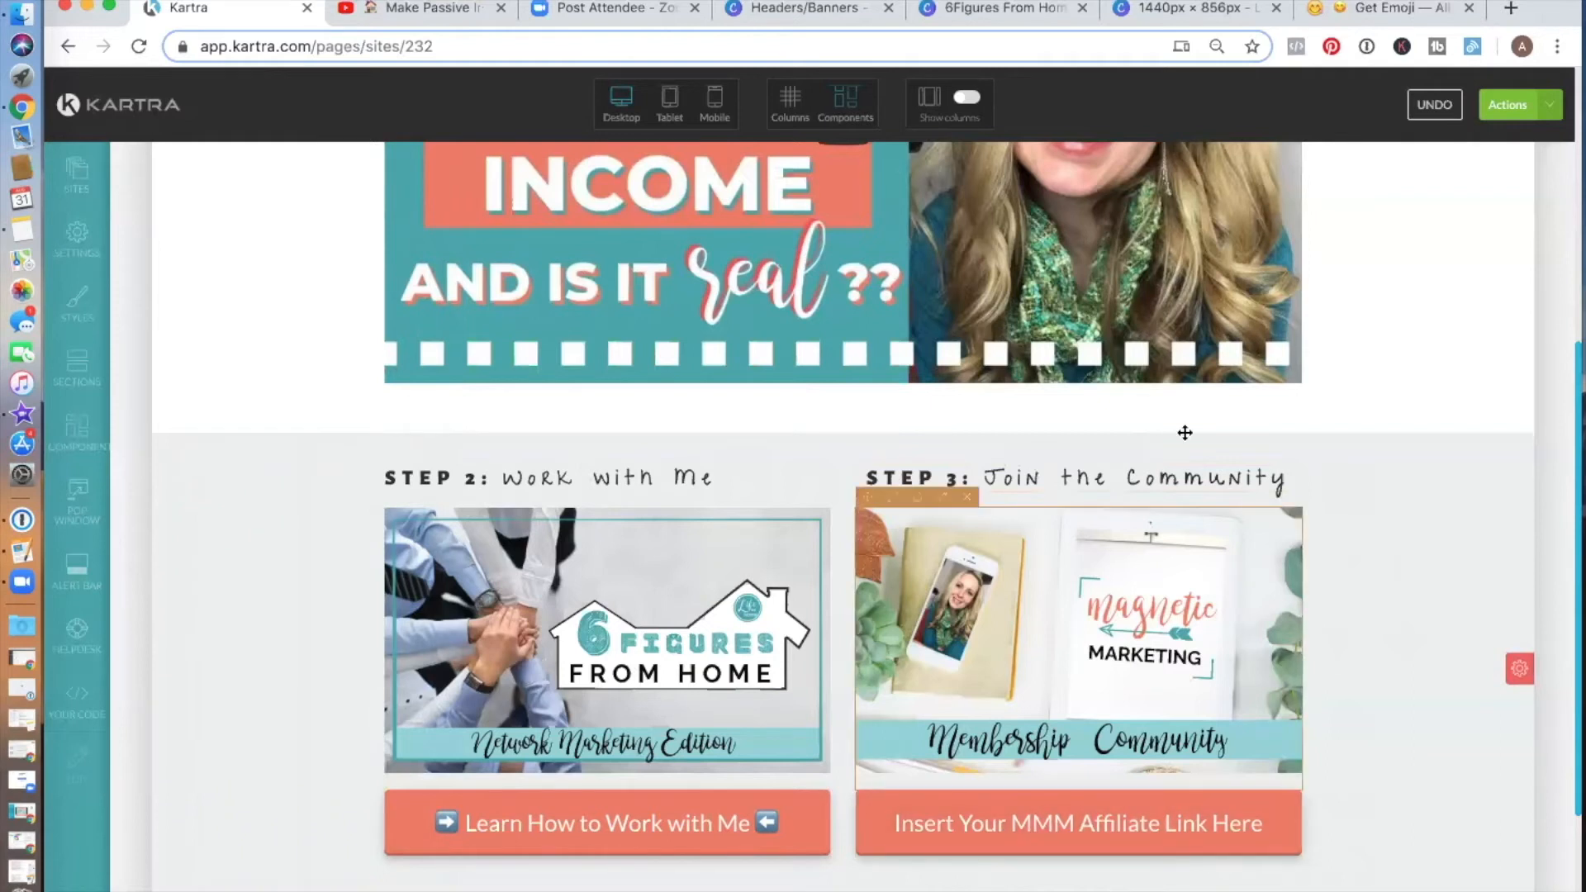
Step: Copy the blue square right-arrow emoji from the Get Emoji page and return to the Kartra page editor
{"action": "left_click", "coordinate": [1389, 8]}
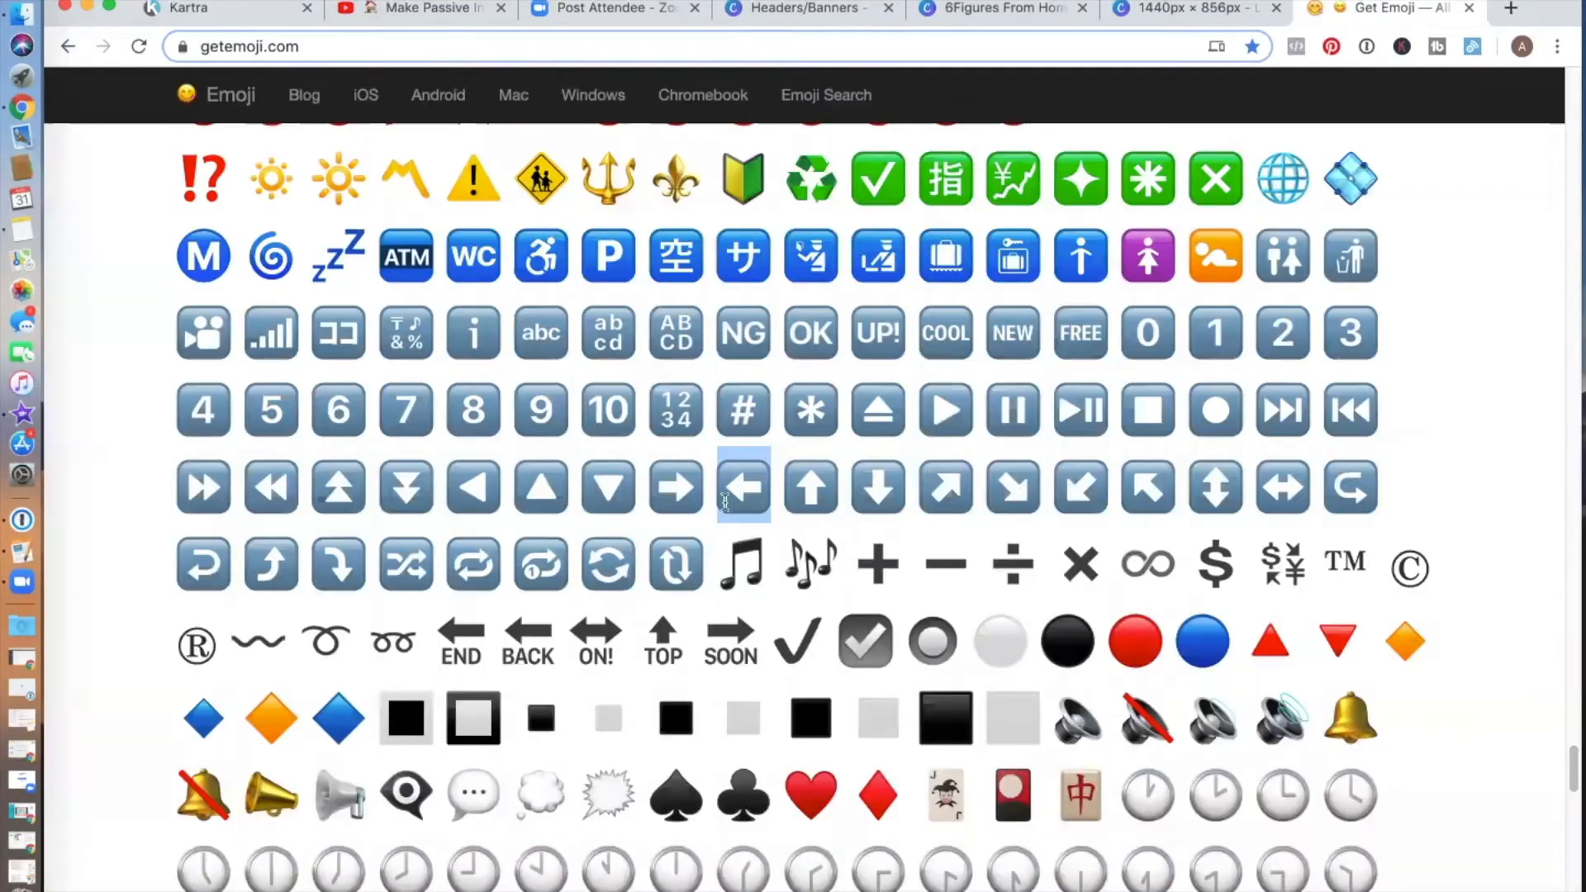
{"action": "left_click_drag", "start_coordinate": [707, 486], "coordinate": [659, 483]}
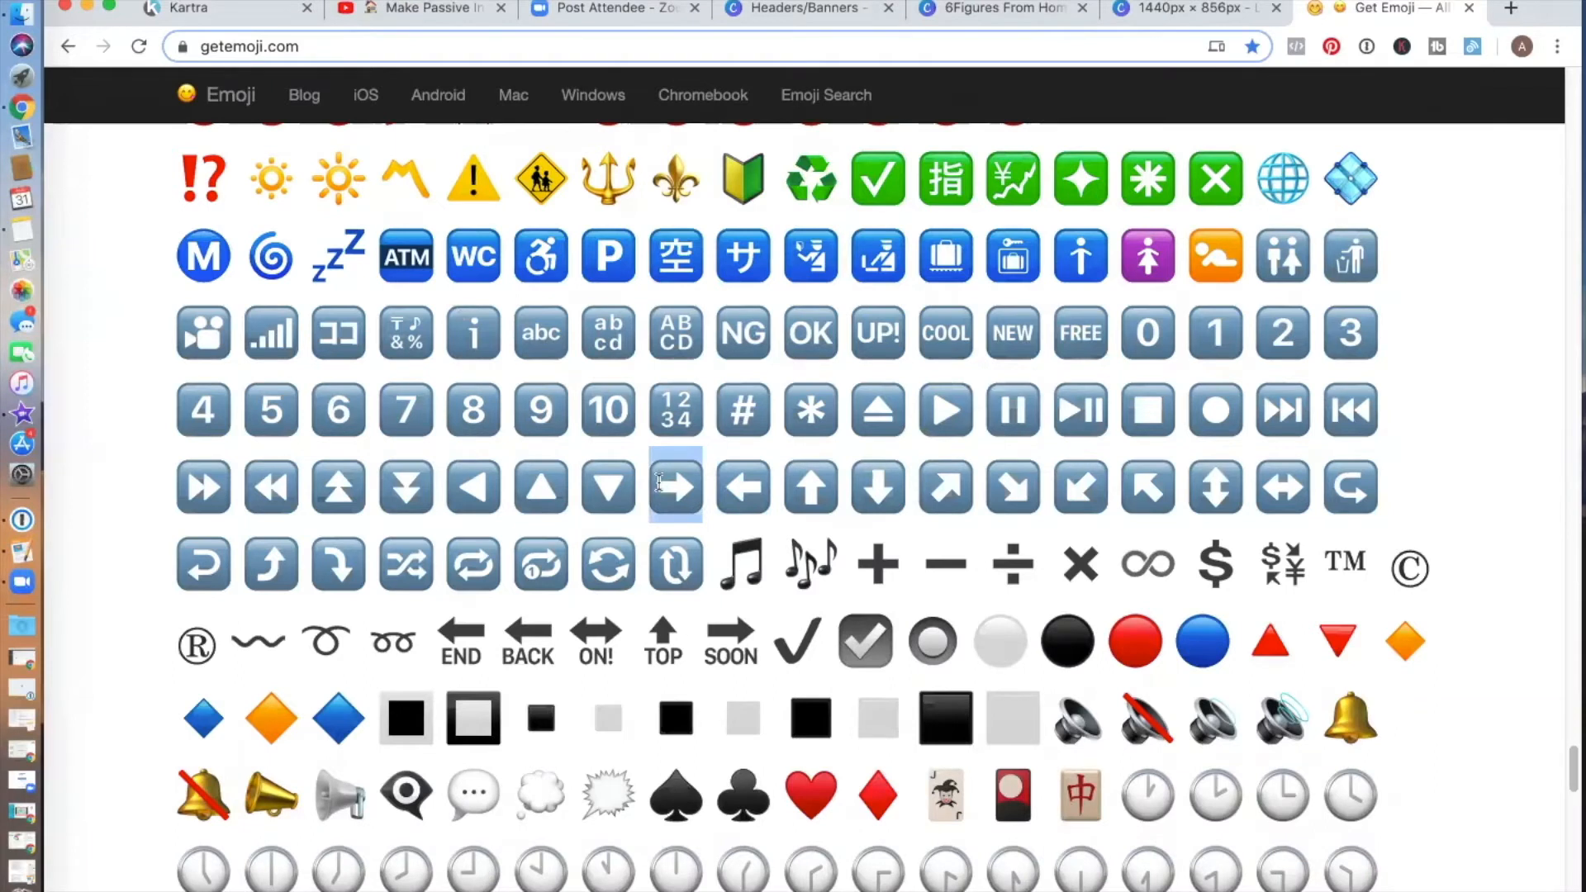
{"action": "left_click", "coordinate": [188, 10]}
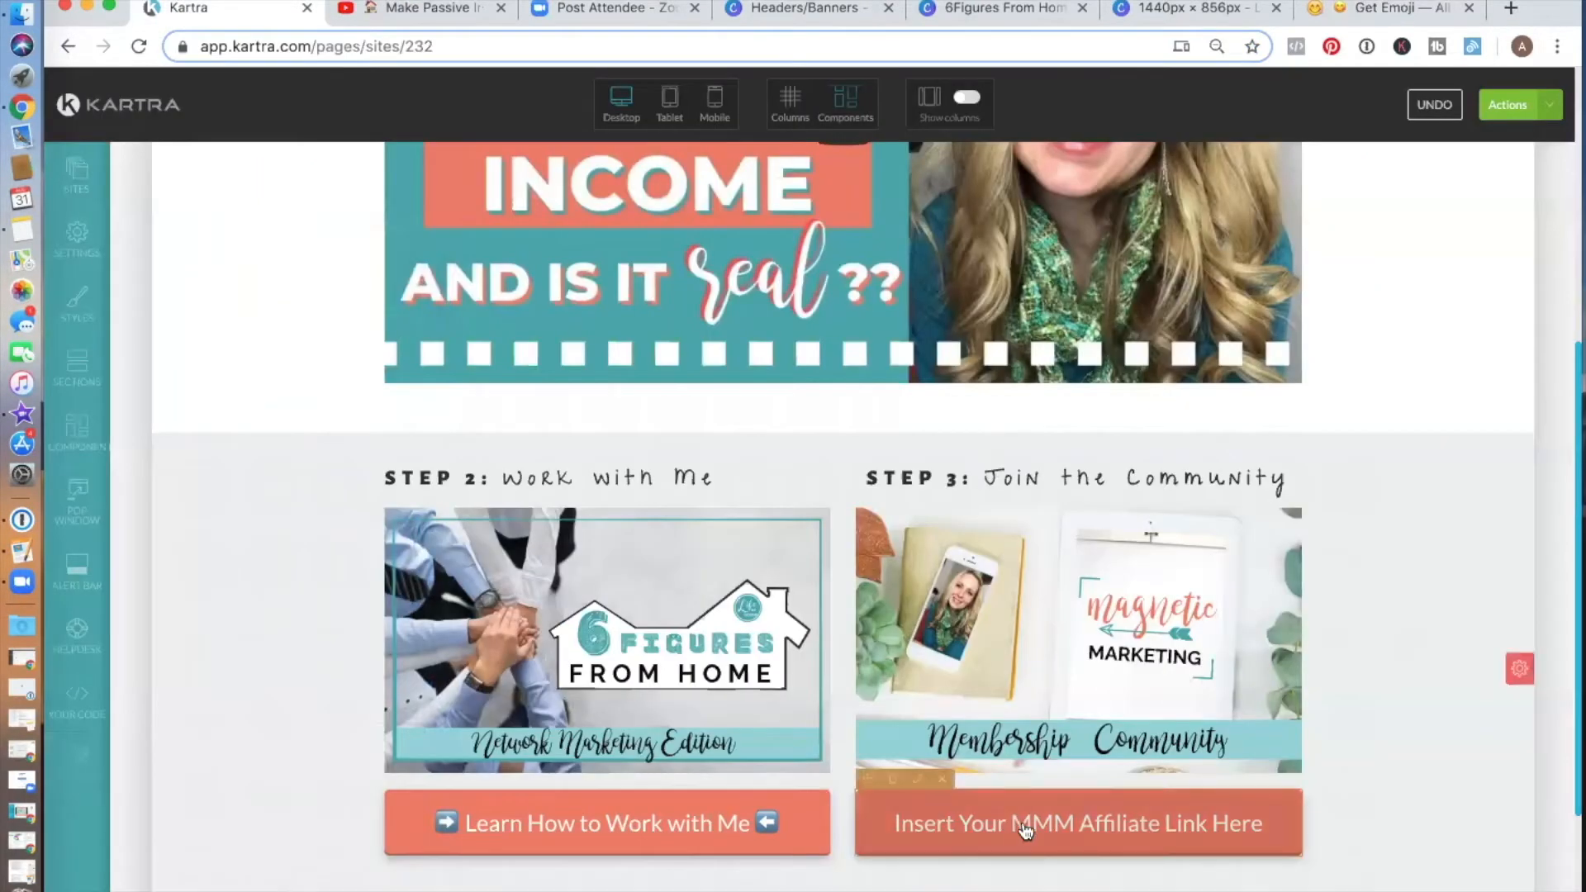
Step: Replace the "Insert Your MMM Affiliate Link Here" button text with the right-arrow emoji followed by "Learn About the Training Community"
{"action": "left_click", "coordinate": [919, 780]}
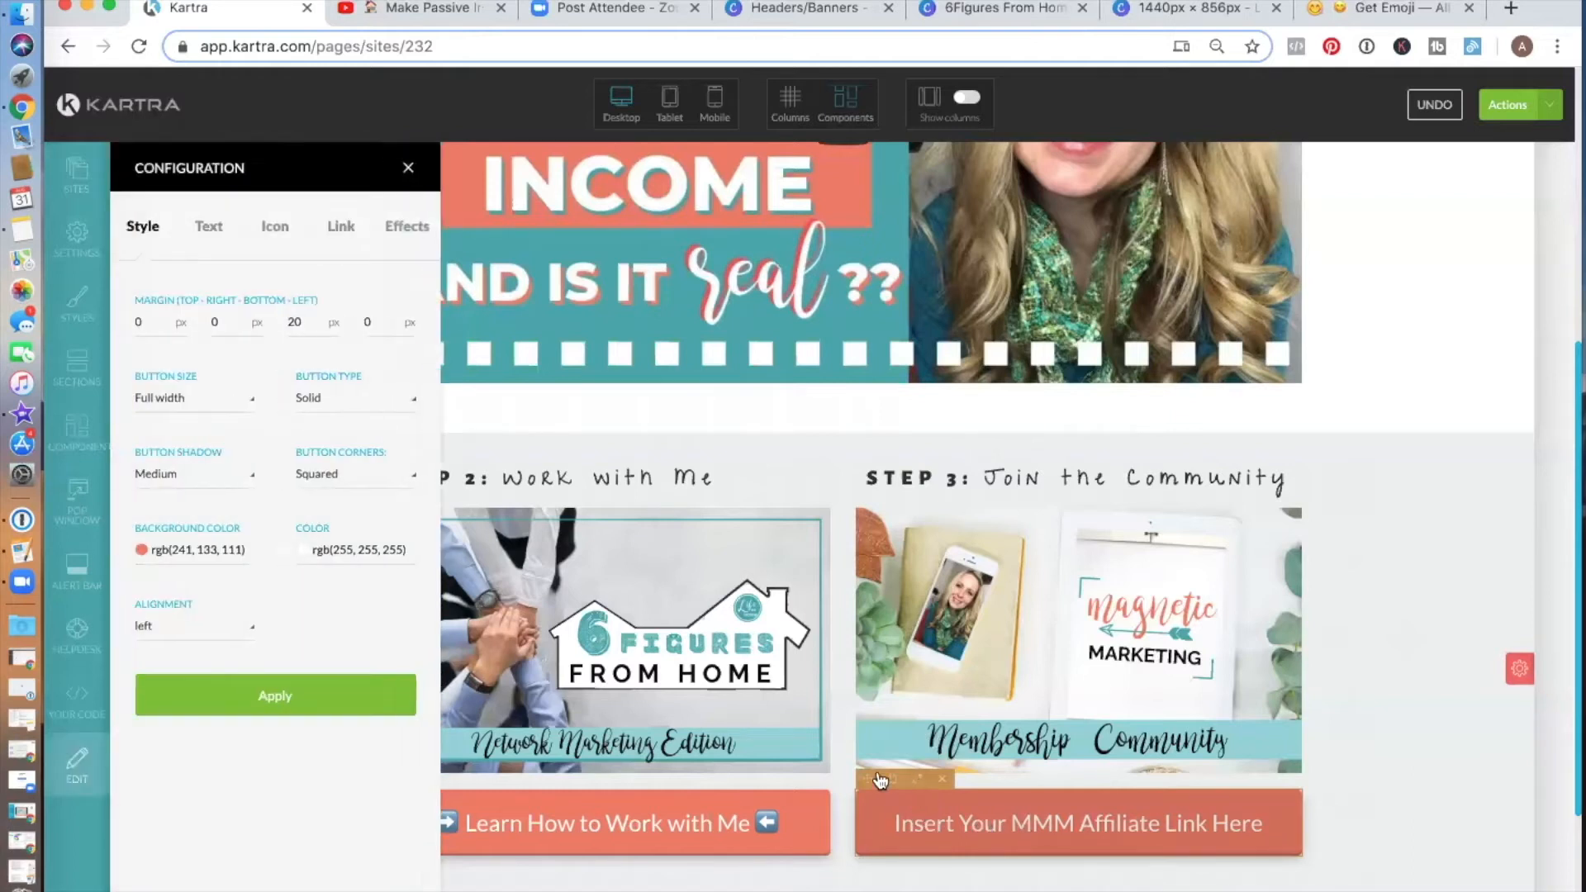
{"action": "left_click", "coordinate": [211, 228]}
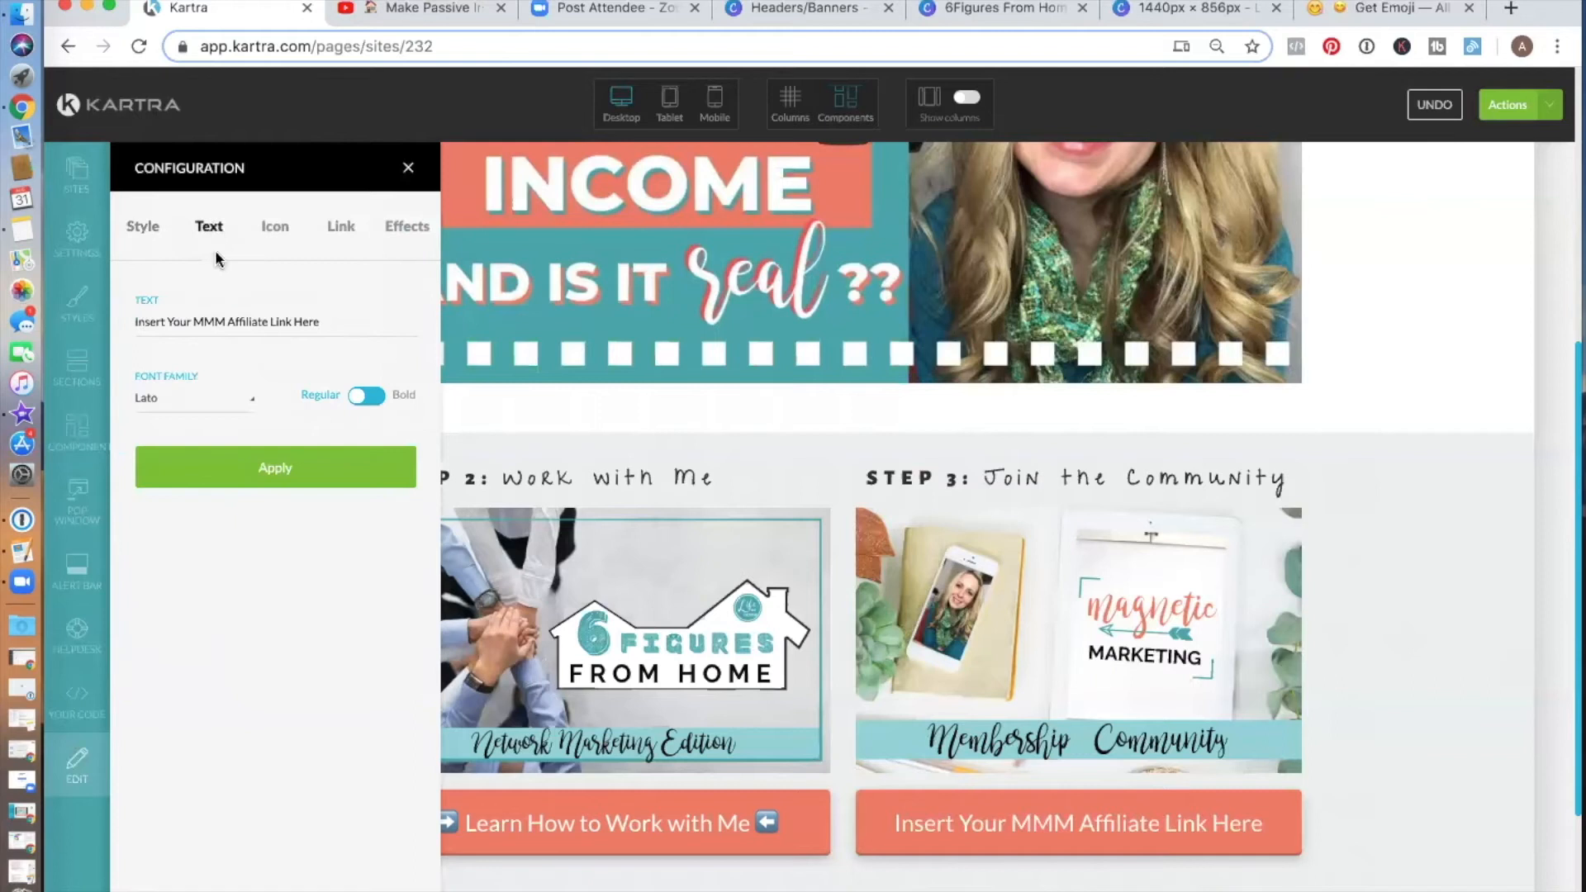
{"action": "triple_click", "coordinate": [149, 319]}
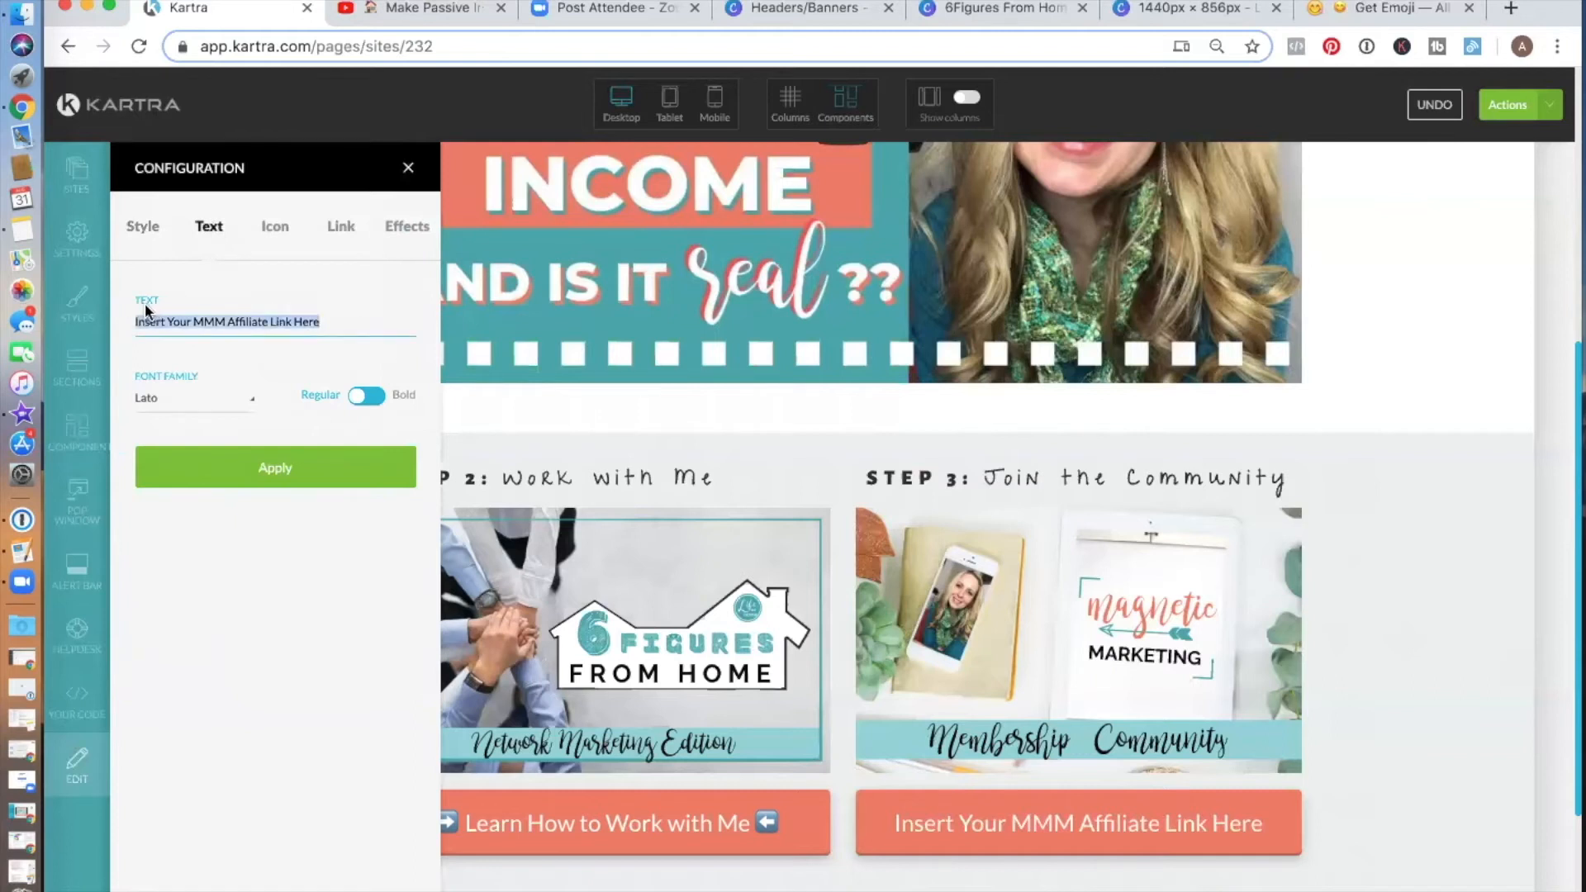
{"action": "type", "text": "➡️"}
{"action": "type", "text": "Learn How"}
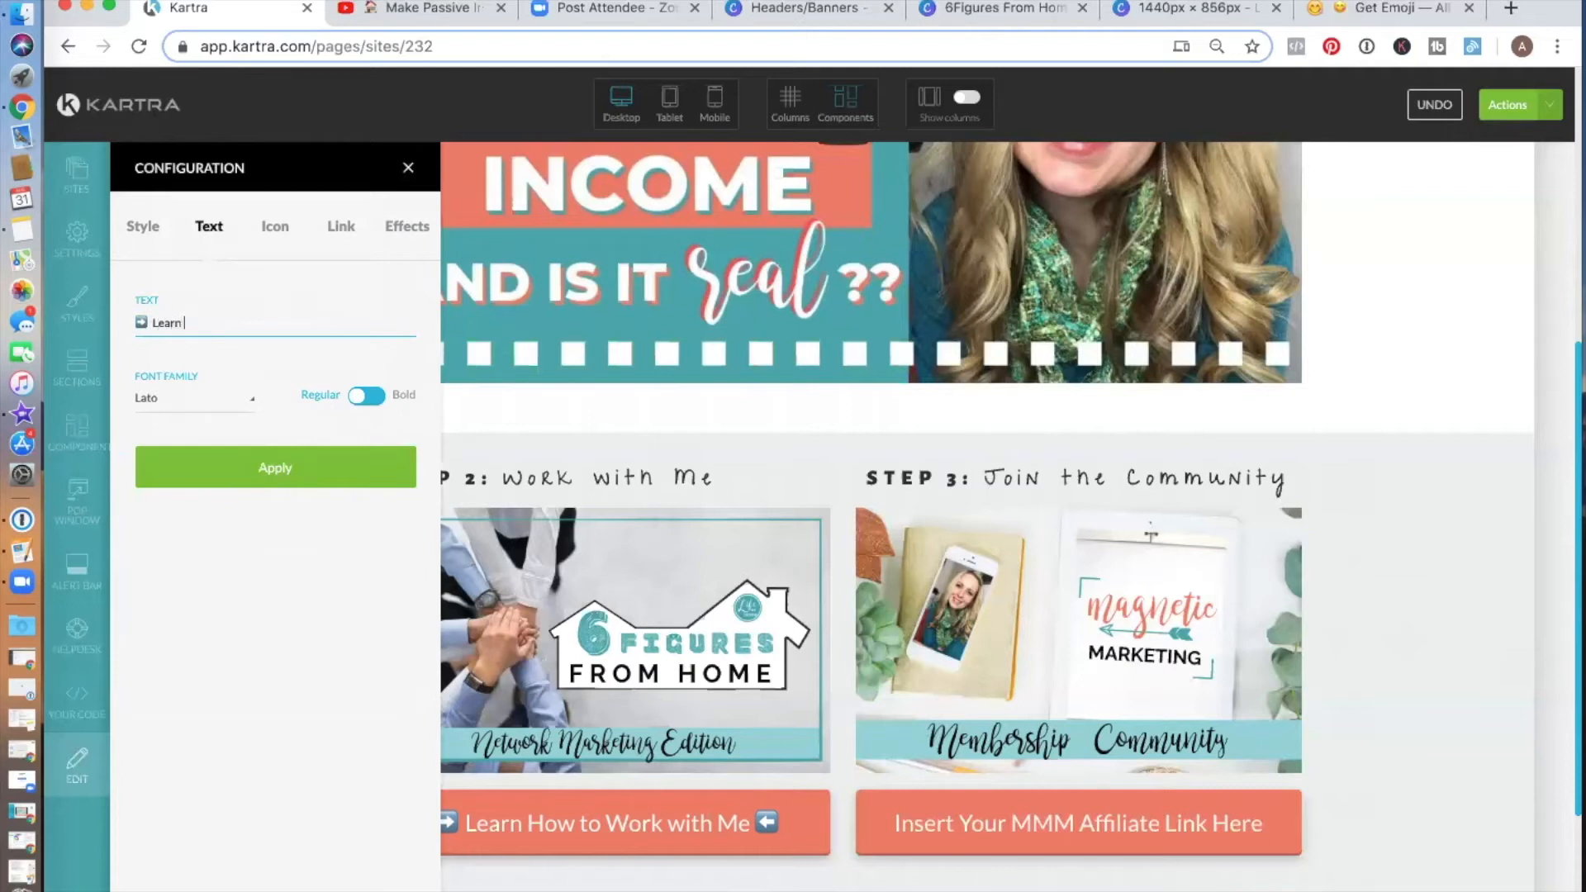
{"action": "key", "text": "BackSpace"}
{"action": "key", "text": "BackSpace"}
{"action": "key", "text": "BackSpace"}
{"action": "type", "text": "Abourt"}
{"action": "key", "text": "BackSpace"}
{"action": "key", "text": "BackSpace"}
{"action": "type", "text": "t the M"}
{"action": "key", "text": "BackSpace"}
{"action": "type", "text": "Training Community"}
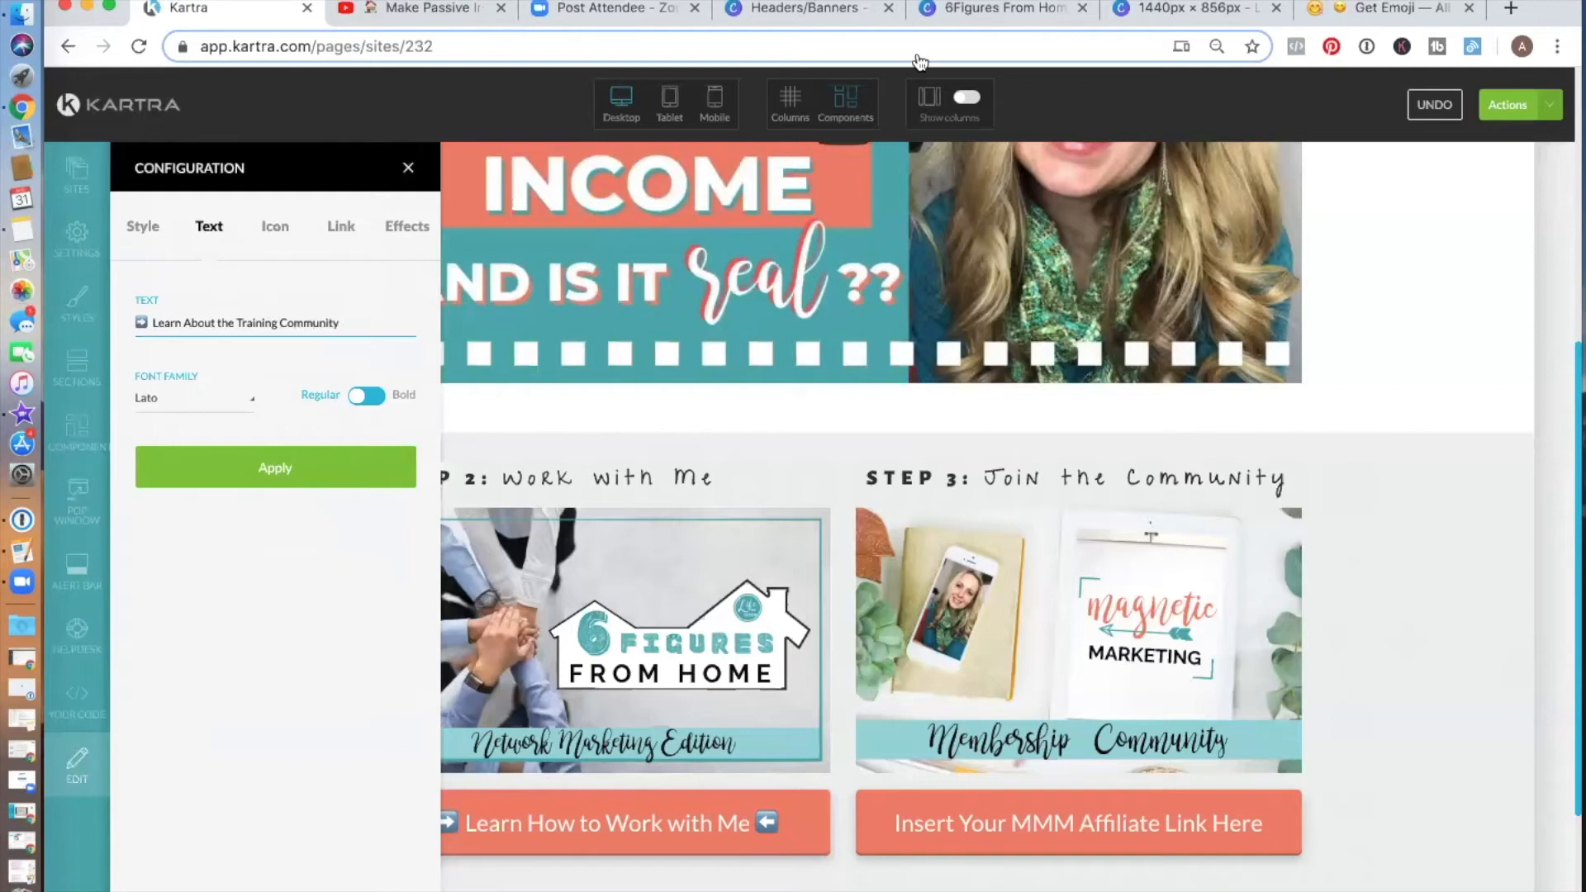
Step: Copy the left-arrow square emoji from Get Emoji, add it at the end of the Step 3 button's text in Kartra and apply
{"action": "left_click", "coordinate": [1415, 10]}
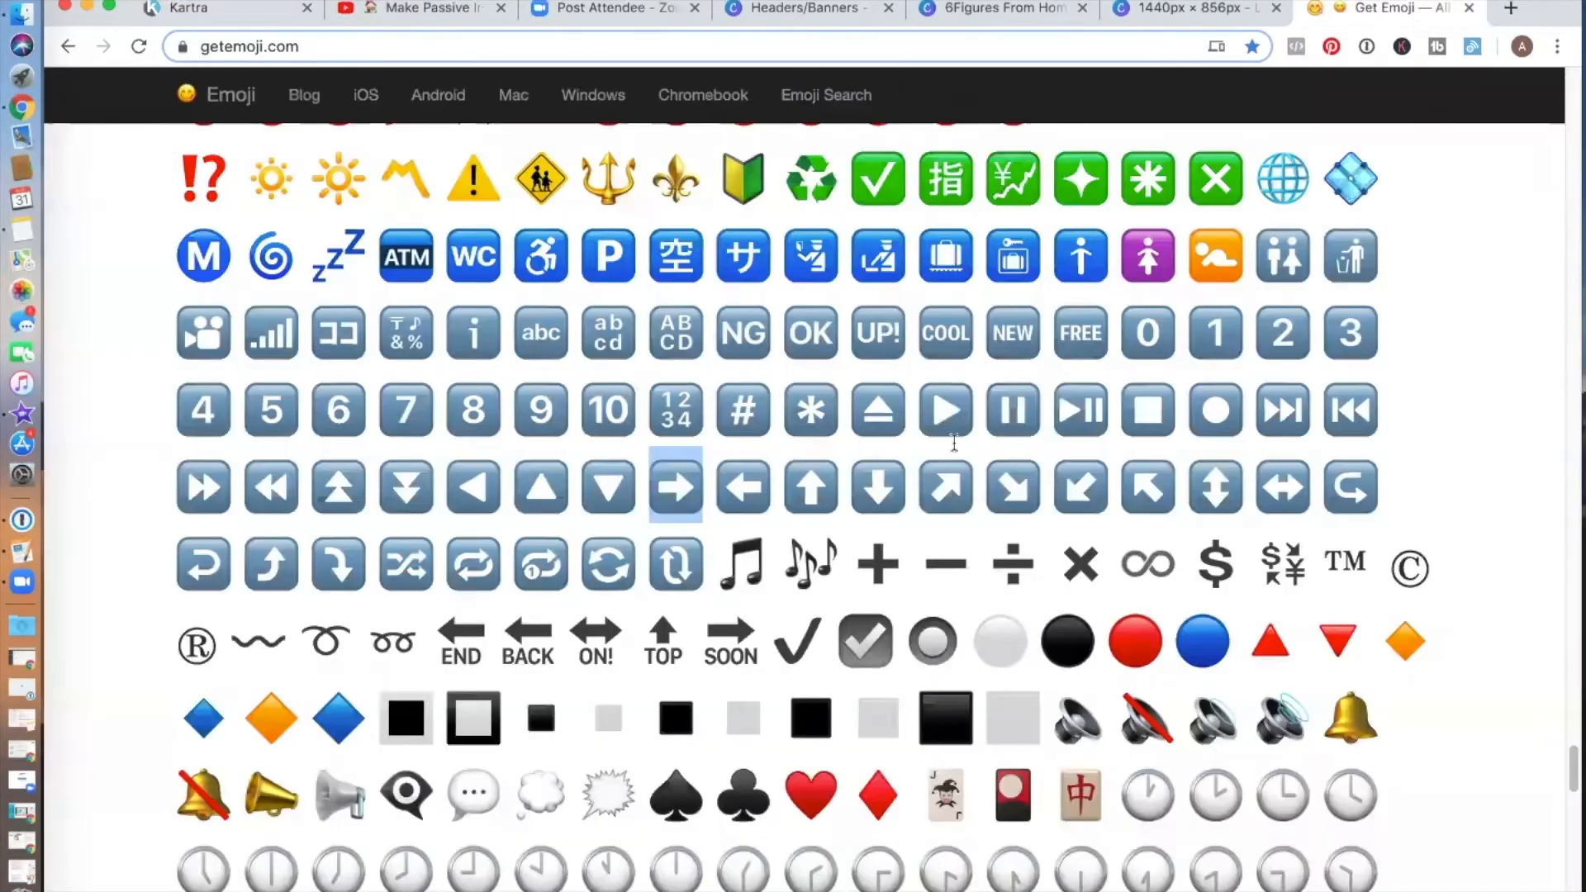
{"action": "left_click", "coordinate": [726, 487]}
{"action": "key", "text": "super+c"}
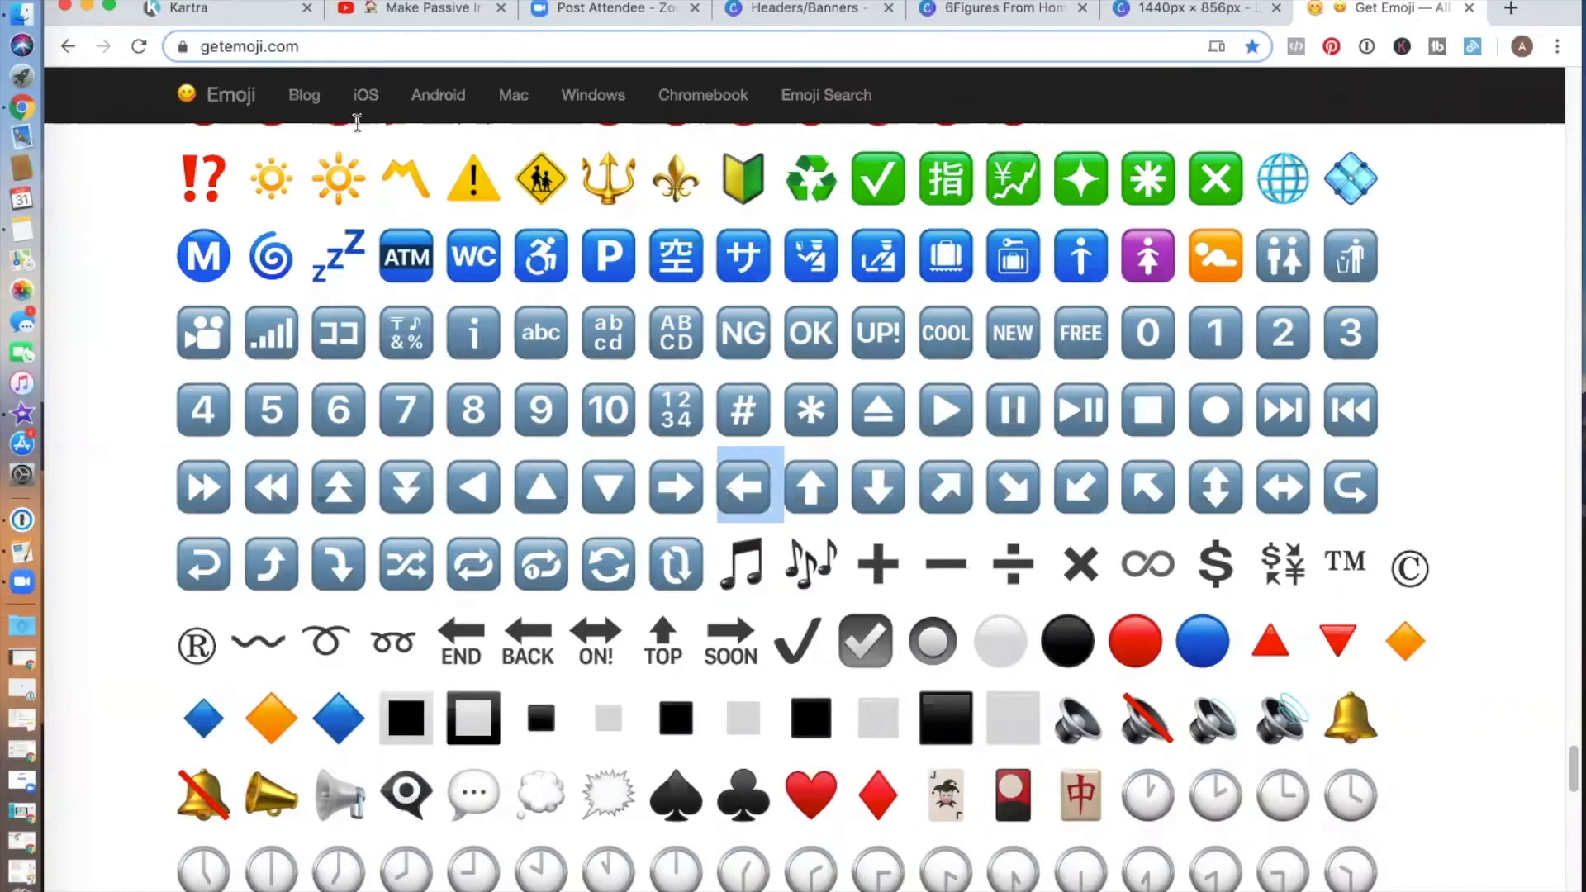
{"action": "left_click", "coordinate": [188, 10]}
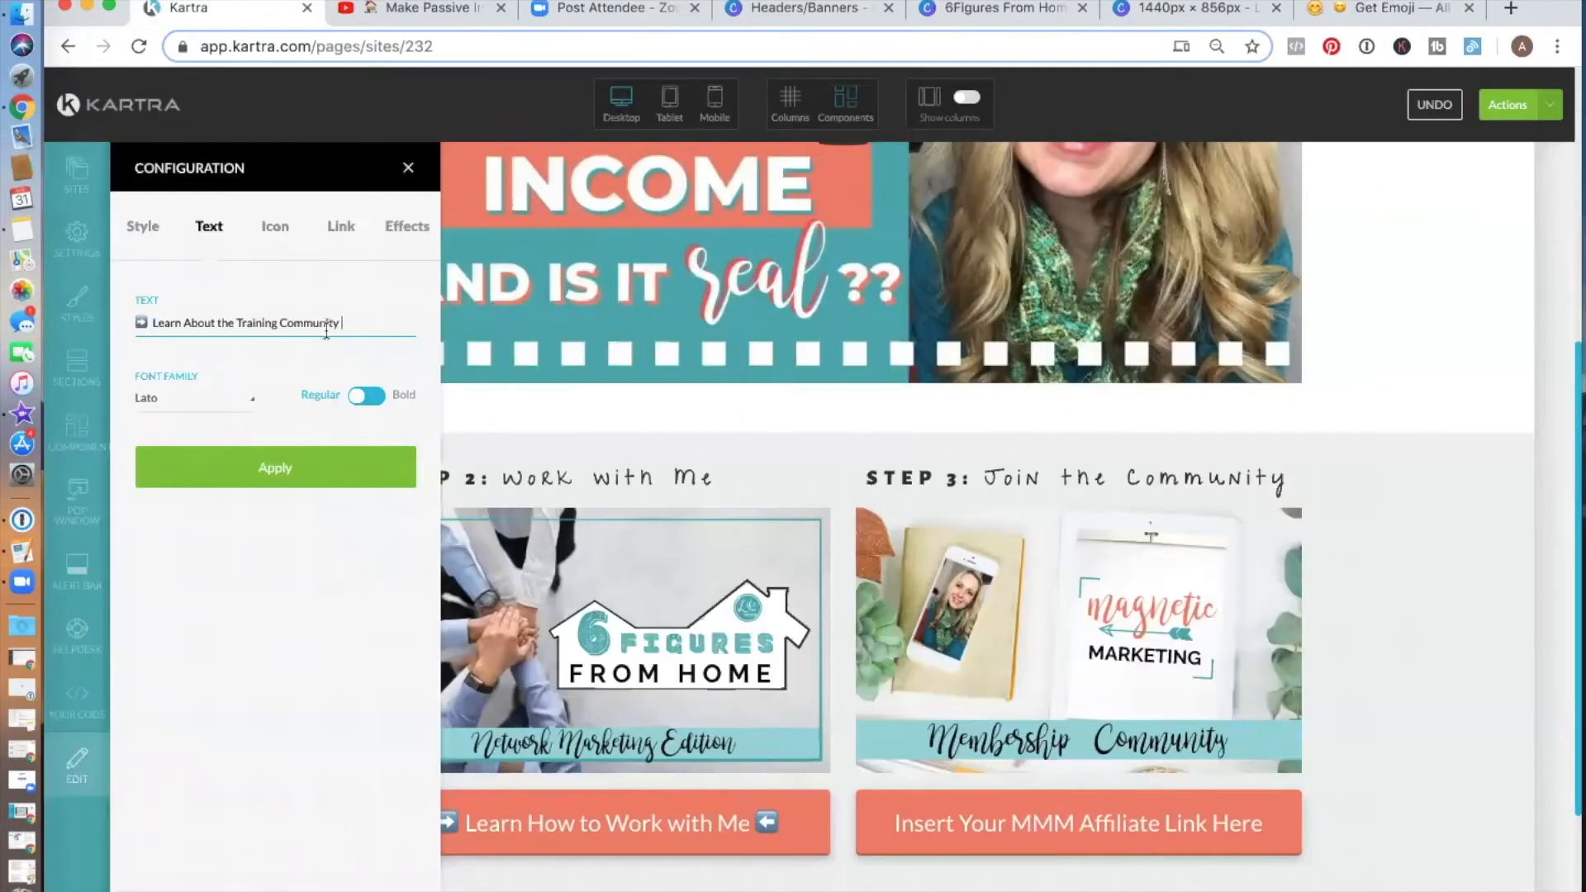
{"action": "key", "text": "super+v"}
{"action": "left_click", "coordinate": [287, 475]}
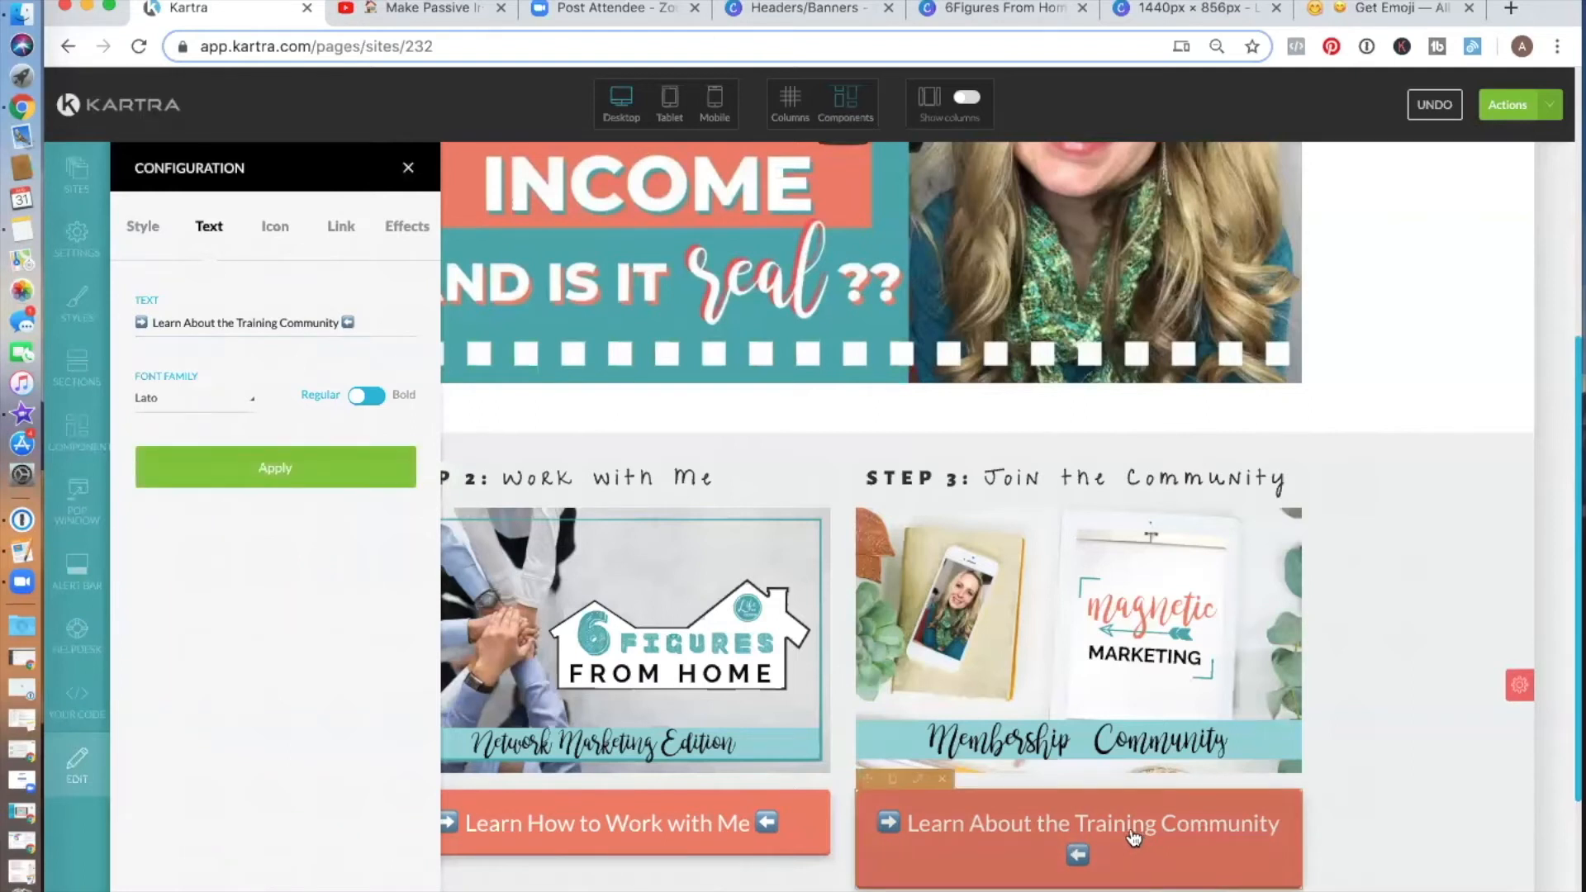
Step: Remove the word "Training" from the Step 3 button's text
{"action": "left_click", "coordinate": [279, 322]}
{"action": "key", "text": "BackSpace"}
{"action": "key", "text": "BackSpace"}
{"action": "key", "text": "BackSpace"}
{"action": "key", "text": "BackSpace"}
{"action": "key", "text": "BackSpace"}
{"action": "key", "text": "BackSpace"}
{"action": "key", "text": "BackSpace"}
{"action": "key", "text": "BackSpace"}
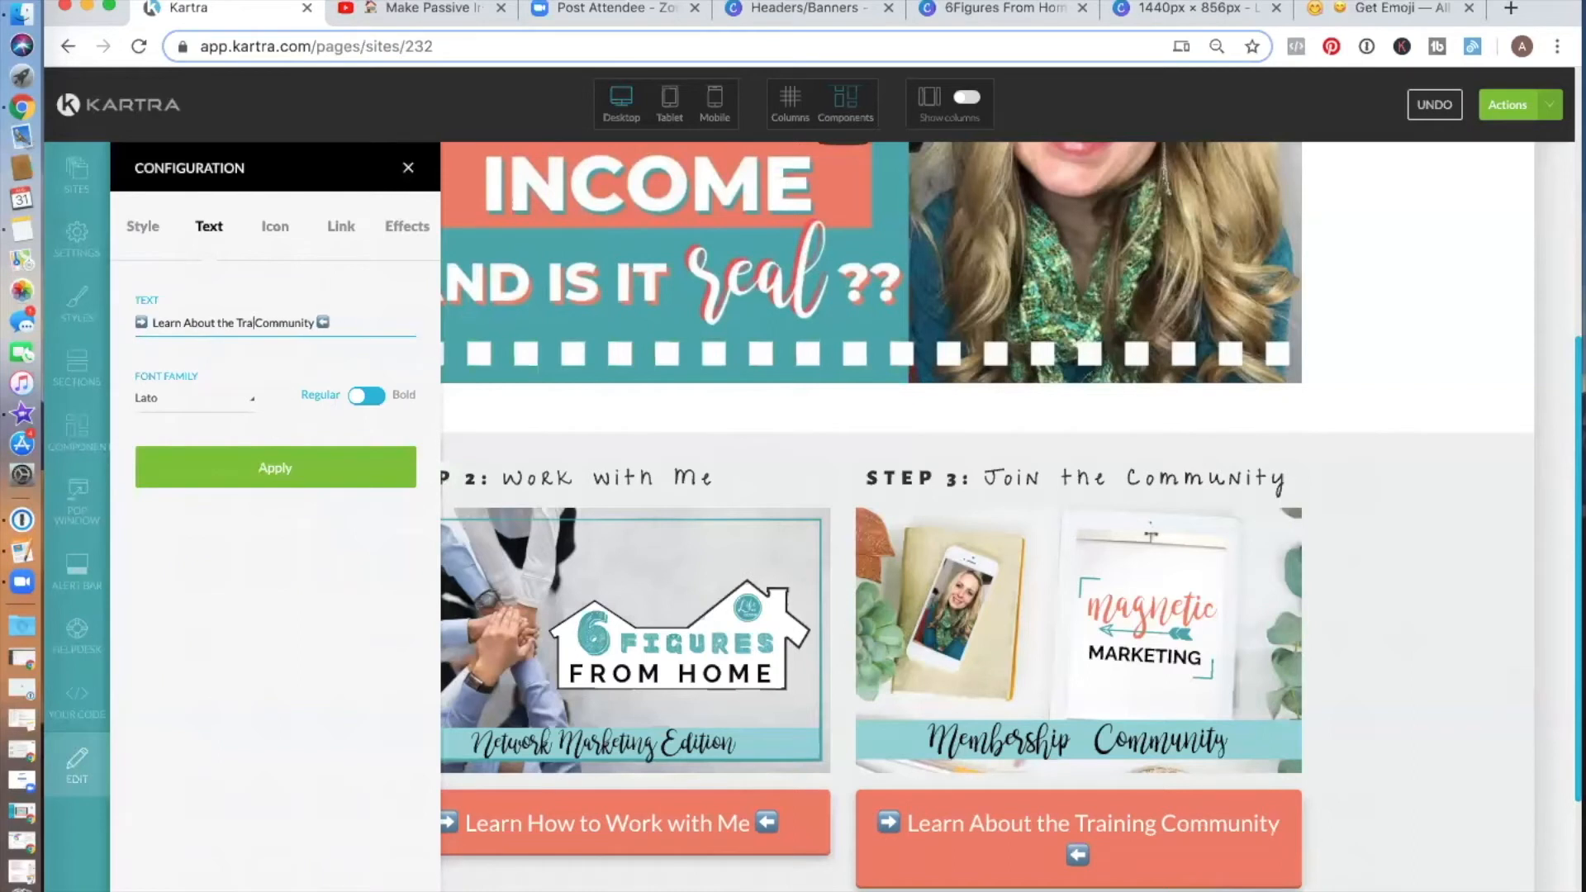
{"action": "key", "text": "BackSpace"}
Step: Replace the wording between the two arrow emojis on the Step 3 button with "Get More Free Training" and apply it
{"action": "left_click_drag", "start_coordinate": [299, 323], "coordinate": [154, 321]}
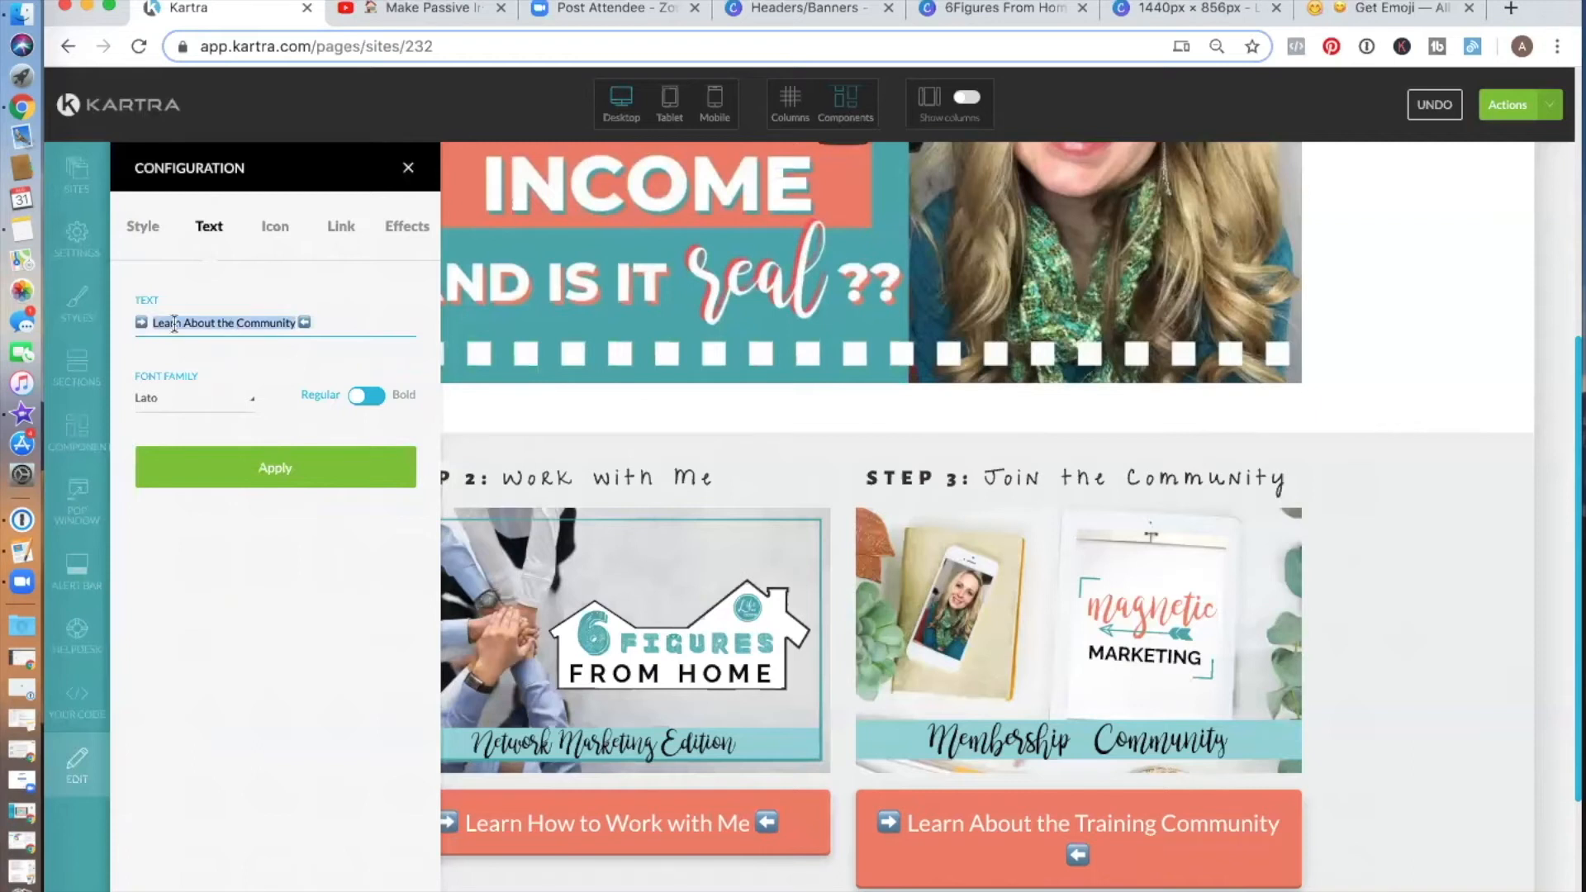
{"action": "type", "text": "Get More Free Training"}
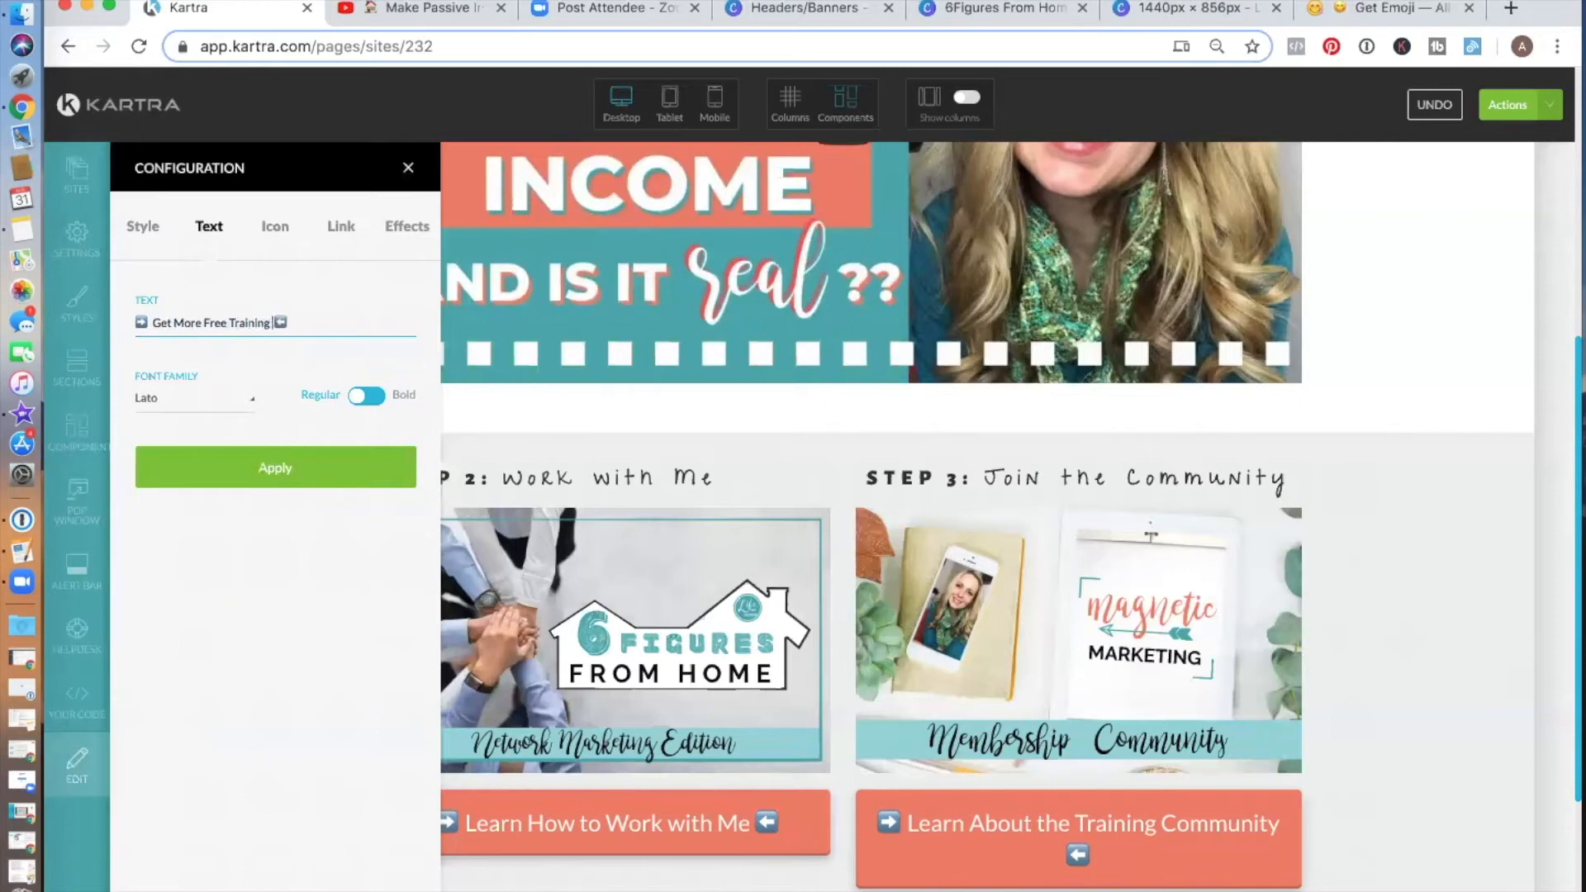
{"action": "left_click", "coordinate": [153, 323]}
{"action": "left_click", "coordinate": [282, 467]}
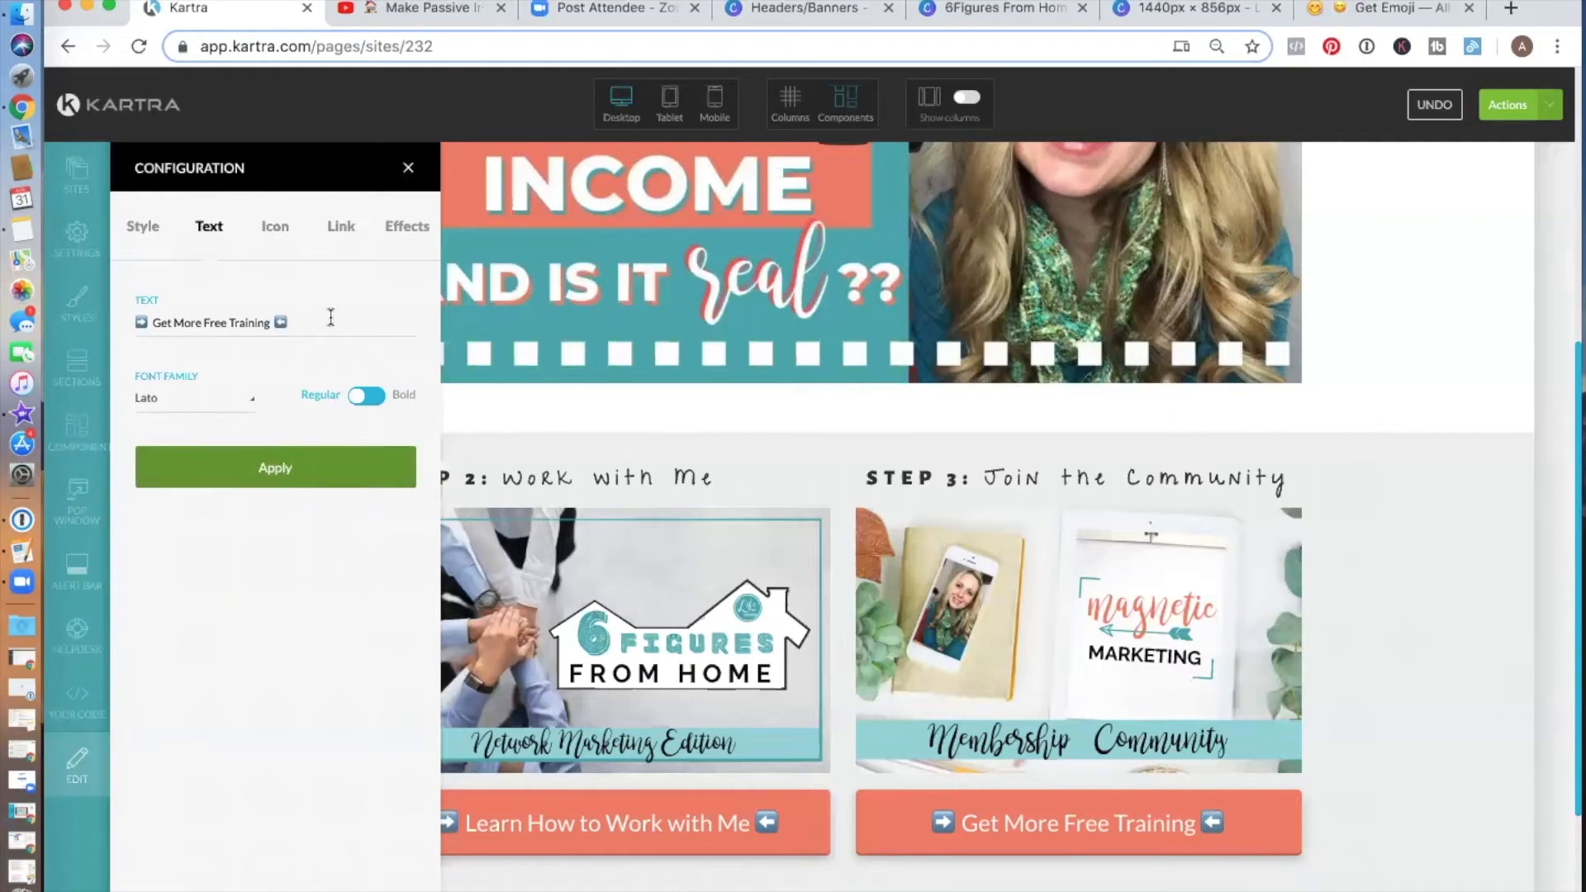
Step: Set the "Get More Free Training" button to link to another Kartra page on the Magnetic Marketing website
{"action": "left_click", "coordinate": [340, 227]}
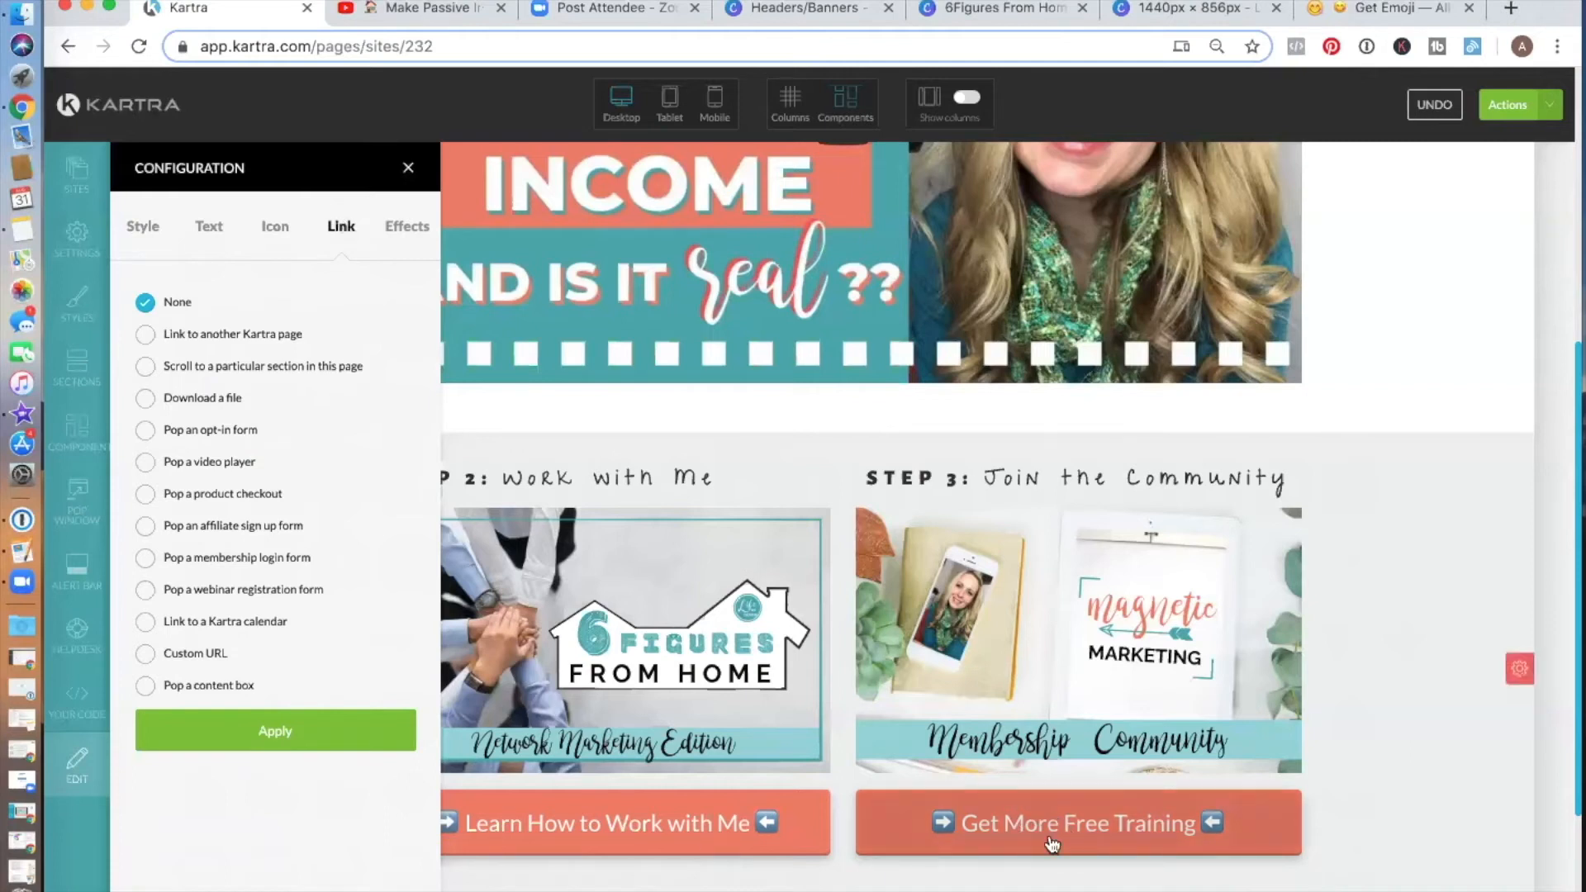
{"action": "mouse_move", "coordinate": [1037, 851]}
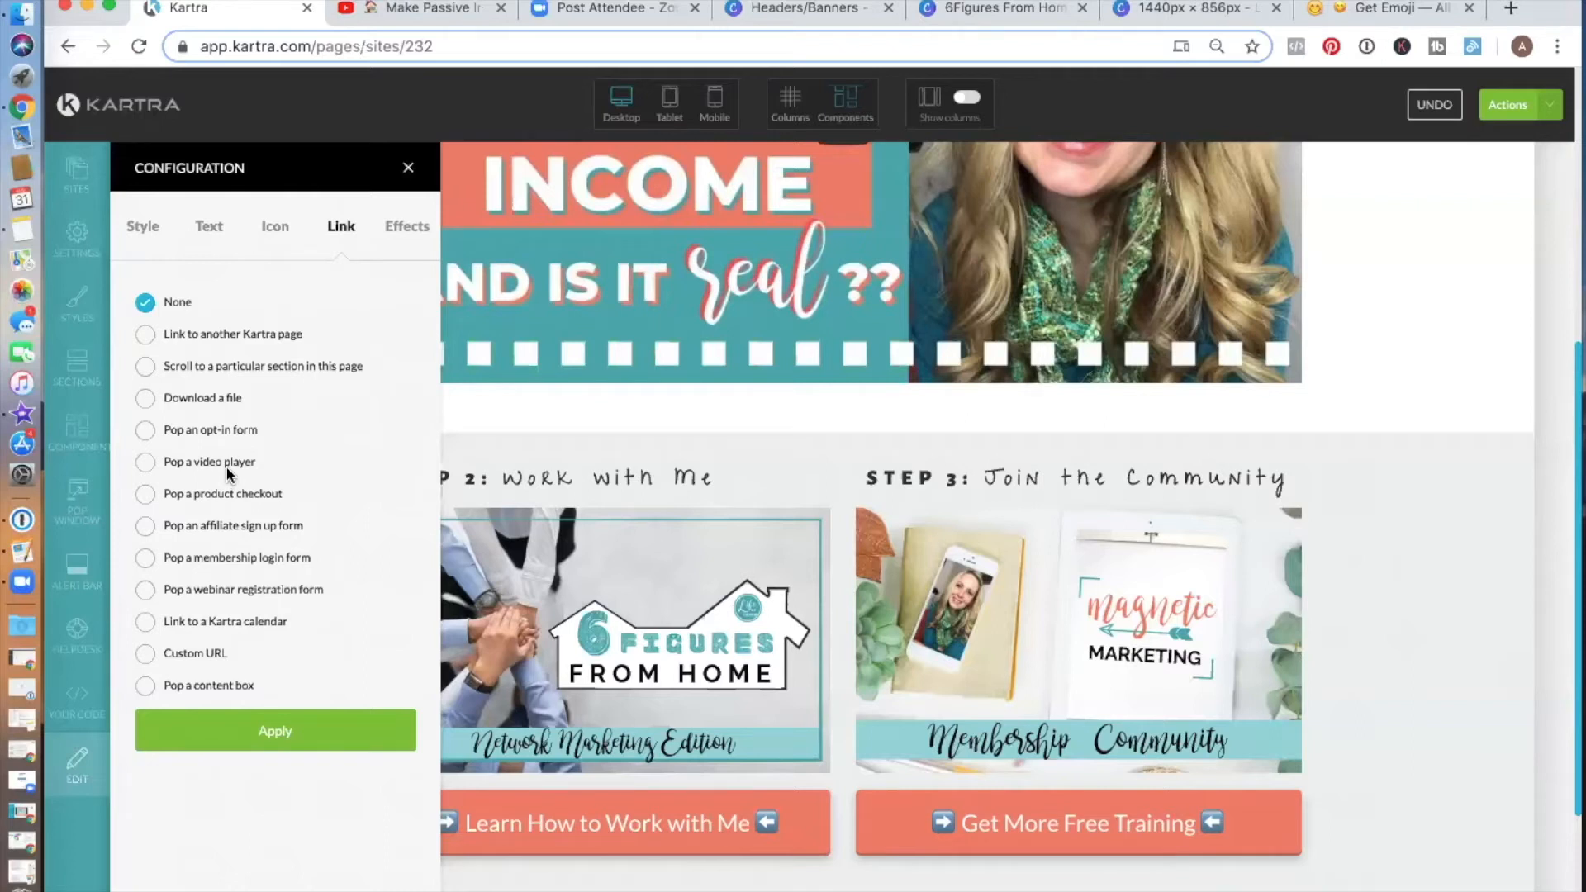
{"action": "left_click", "coordinate": [145, 335]}
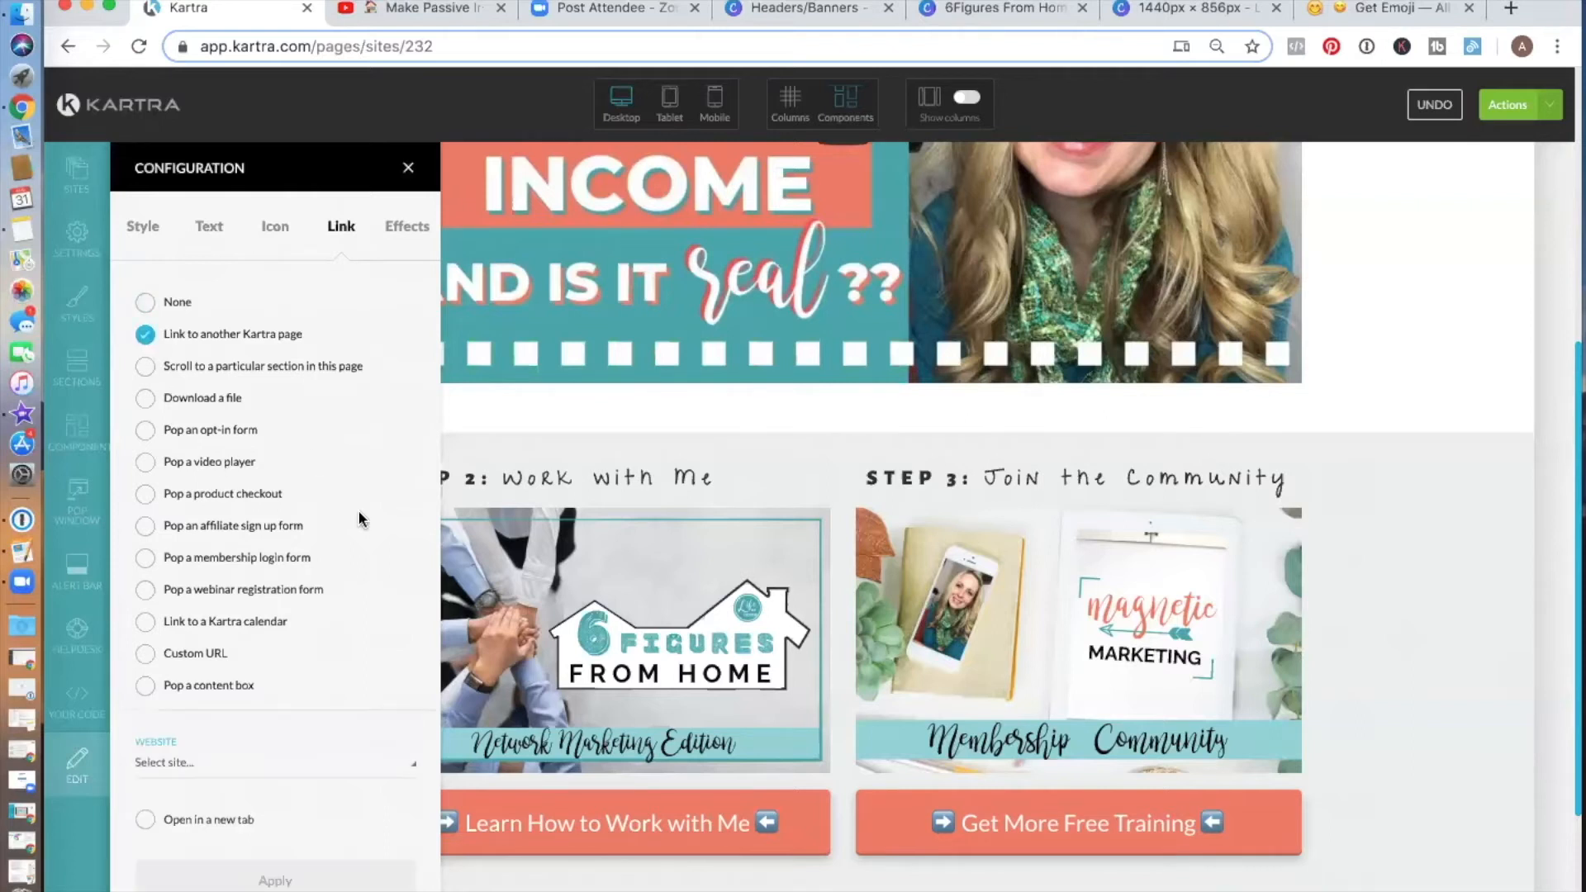
{"action": "scroll", "coordinate": [344, 622], "scroll_direction": "down", "scroll_amount": 3}
{"action": "left_click", "coordinate": [175, 764]}
{"action": "scroll", "coordinate": [239, 789], "scroll_direction": "down", "scroll_amount": 1}
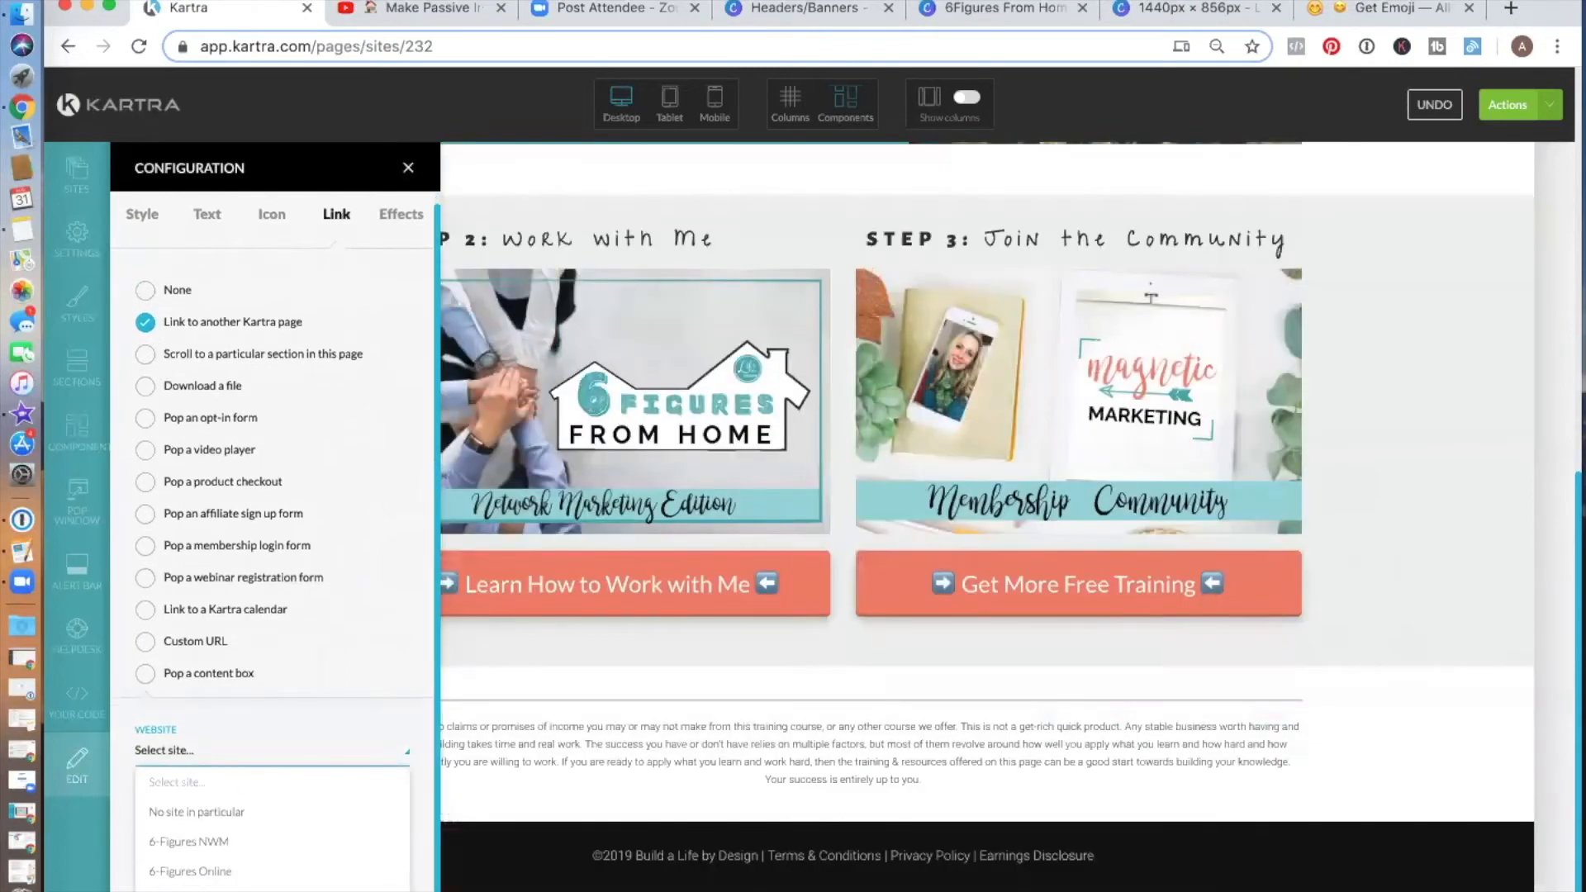
{"action": "left_click", "coordinate": [247, 876]}
Step: Choose the Magnetic Marketing site's "Magnetic Marketing Membership Sales Page" as the "Get More Free Training" button's link target, opening in a new tab
{"action": "left_click", "coordinate": [209, 826]}
{"action": "scroll", "coordinate": [363, 868], "scroll_direction": "up", "scroll_amount": 2}
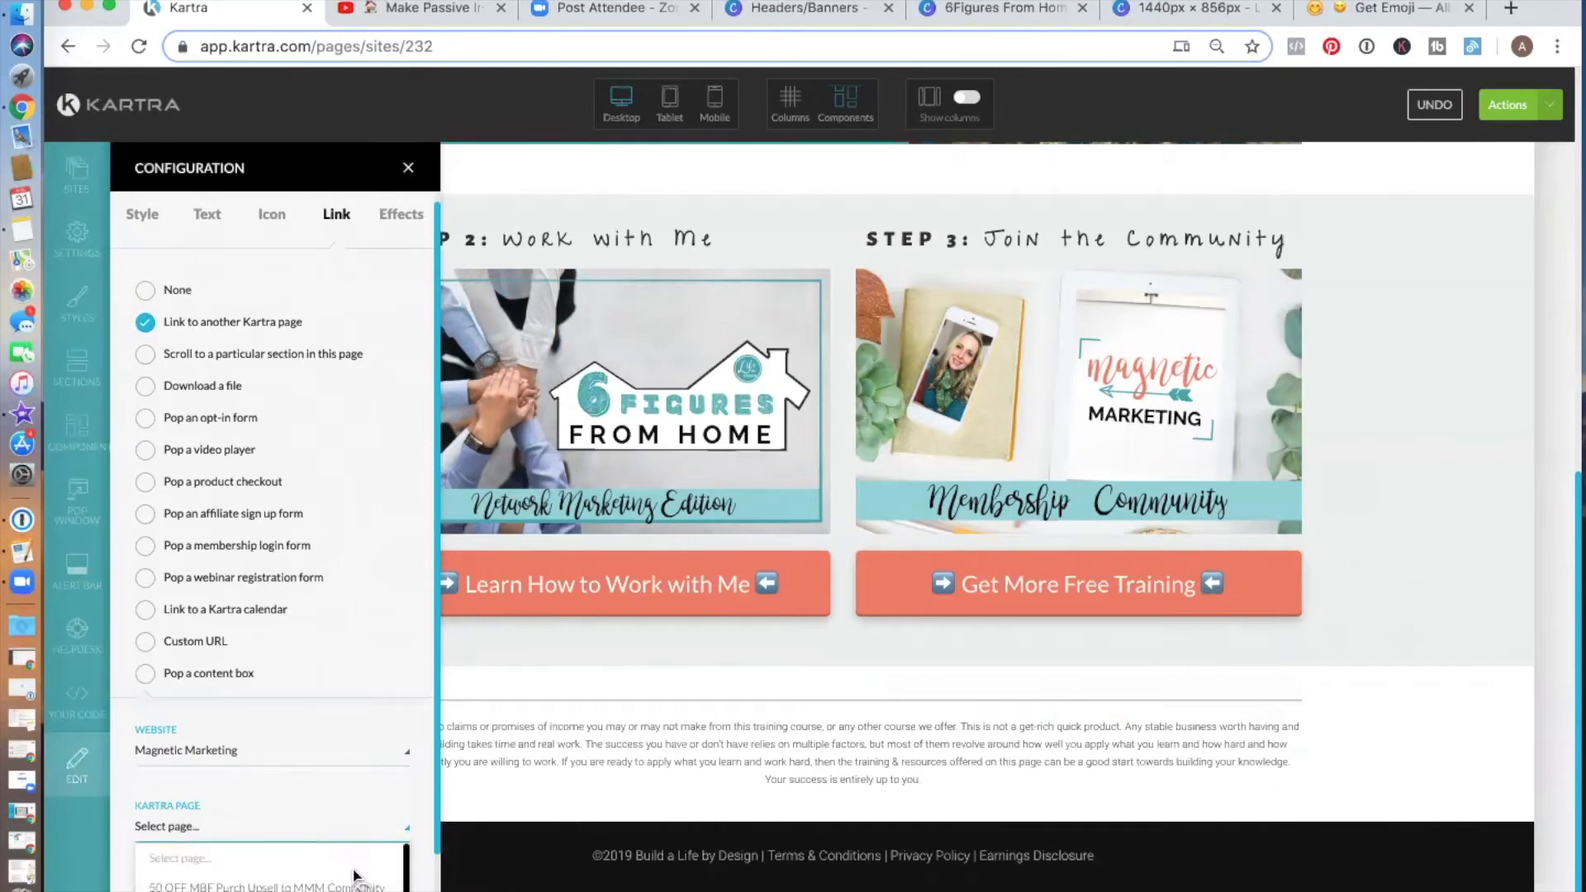
{"action": "scroll", "coordinate": [364, 868], "scroll_direction": "down", "scroll_amount": 2}
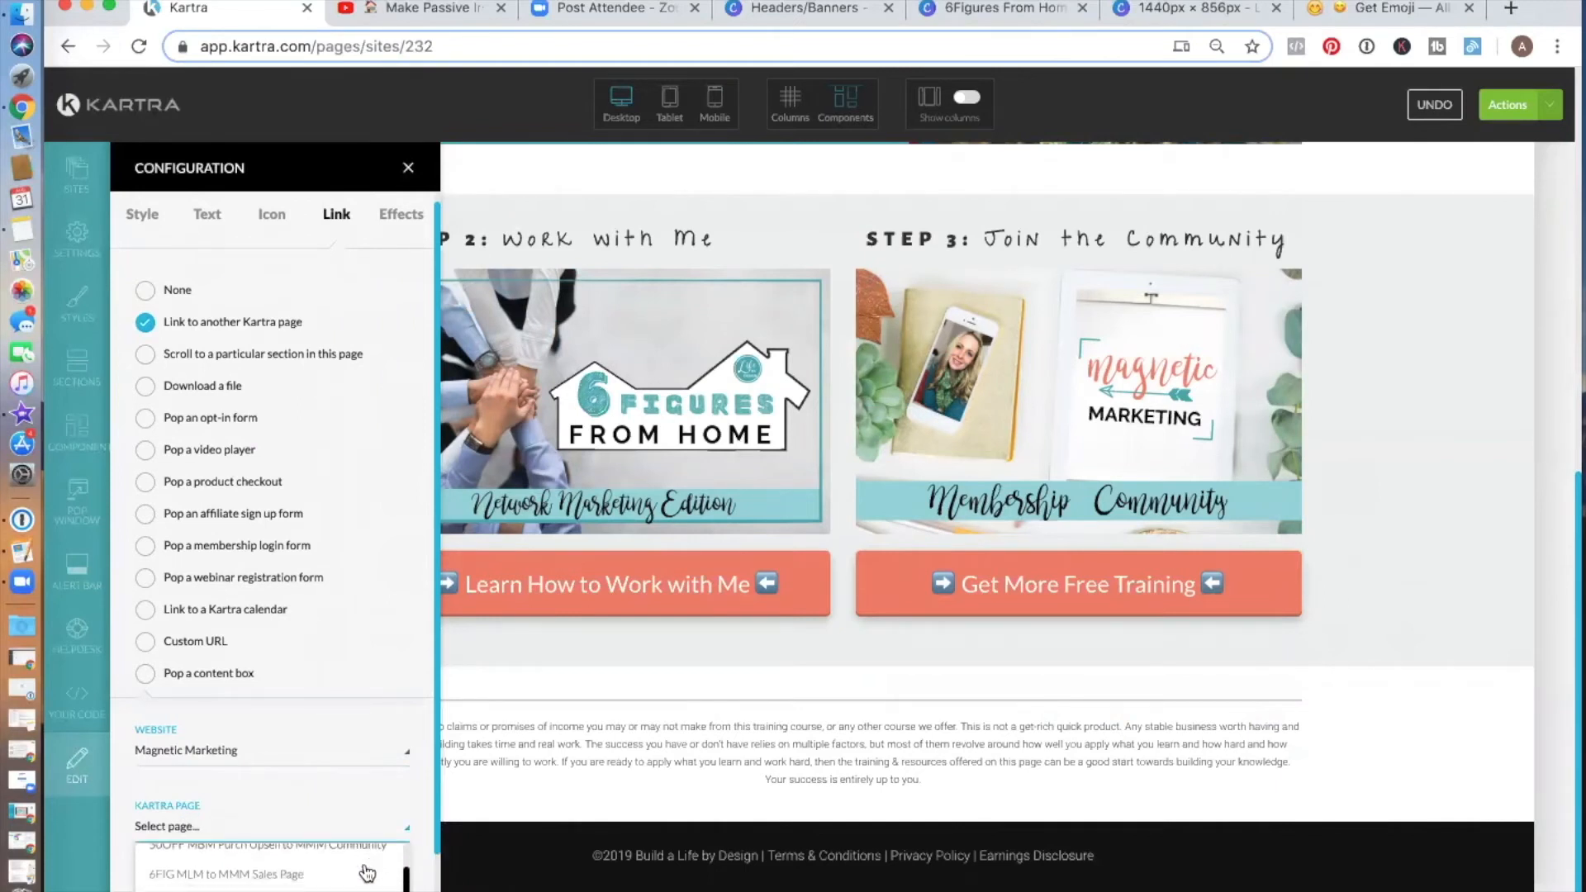
{"action": "scroll", "coordinate": [367, 873], "scroll_direction": "down", "scroll_amount": 5}
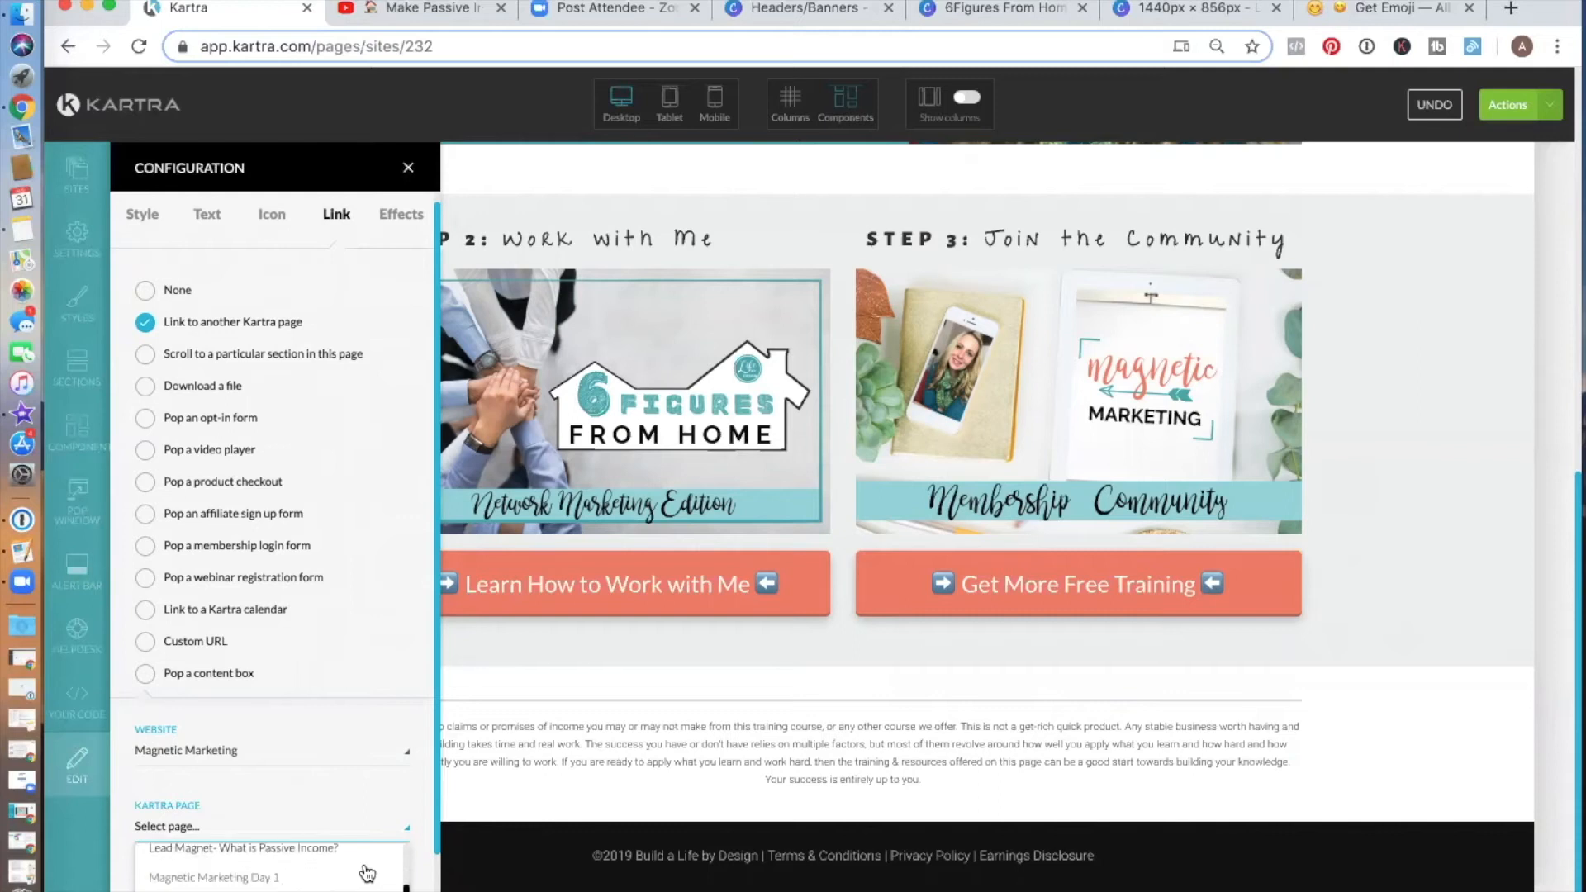
{"action": "scroll", "coordinate": [367, 873], "scroll_direction": "down", "scroll_amount": 2}
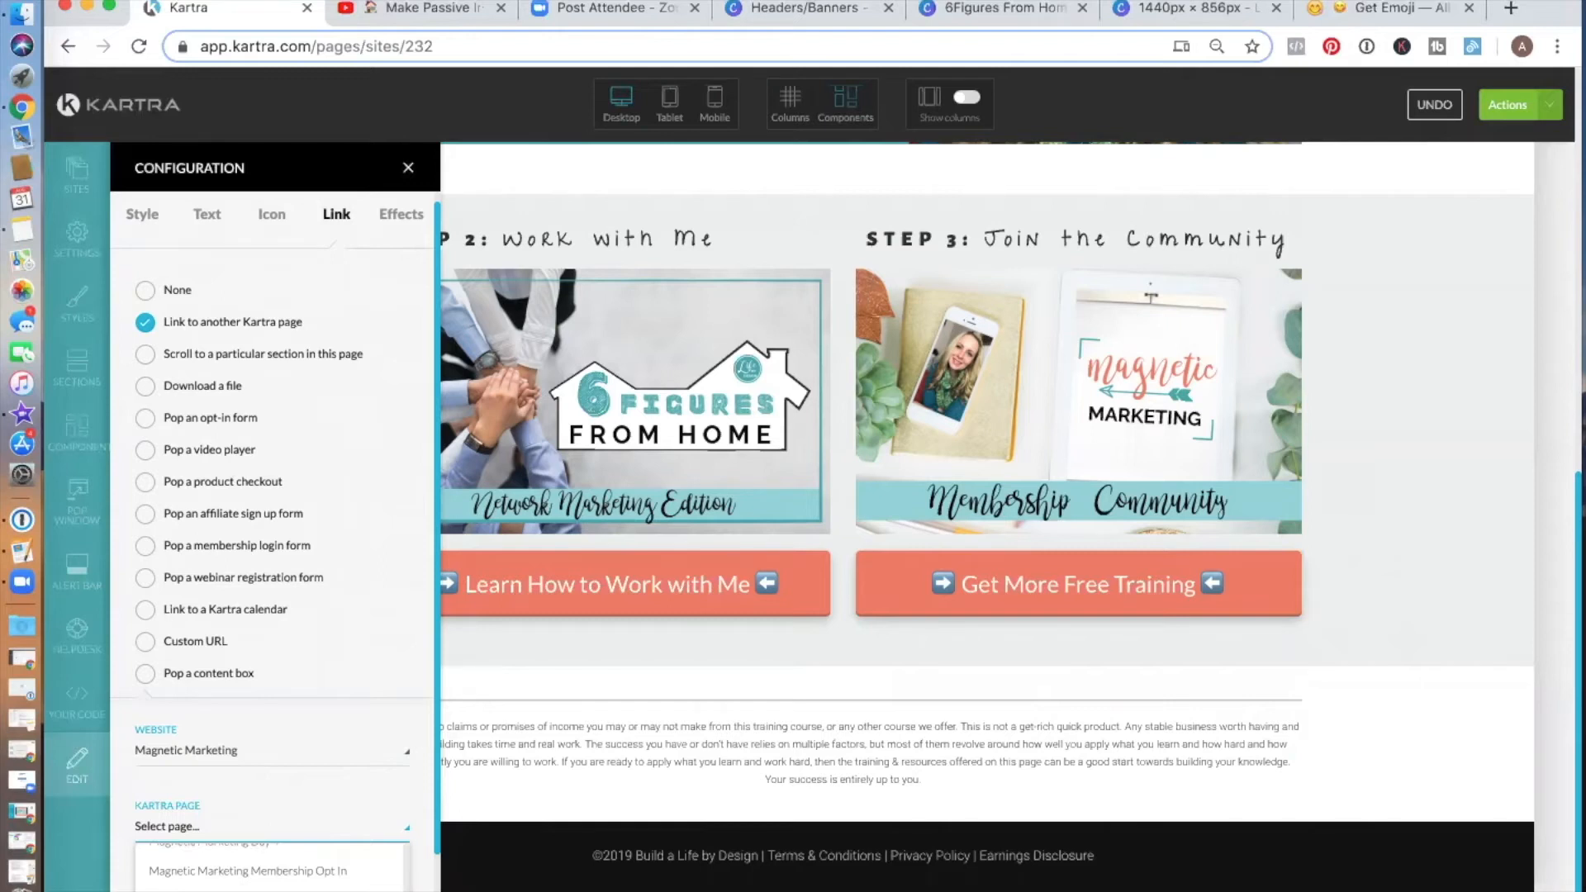
{"action": "left_click", "coordinate": [248, 887]}
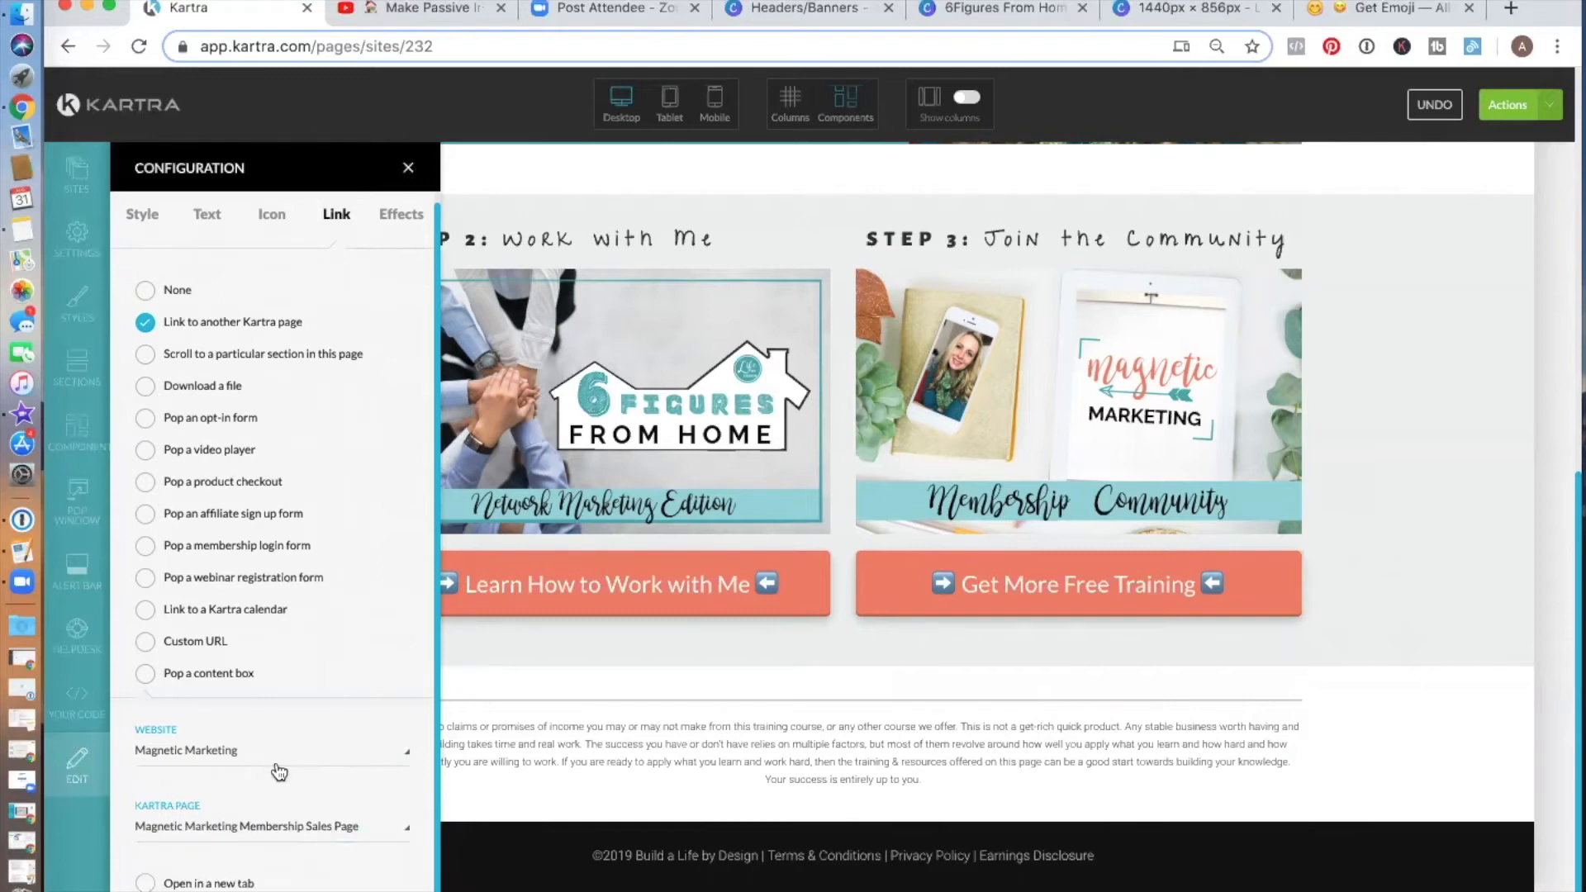
{"action": "left_click", "coordinate": [147, 885]}
{"action": "scroll", "coordinate": [426, 781], "scroll_direction": "down", "scroll_amount": 1}
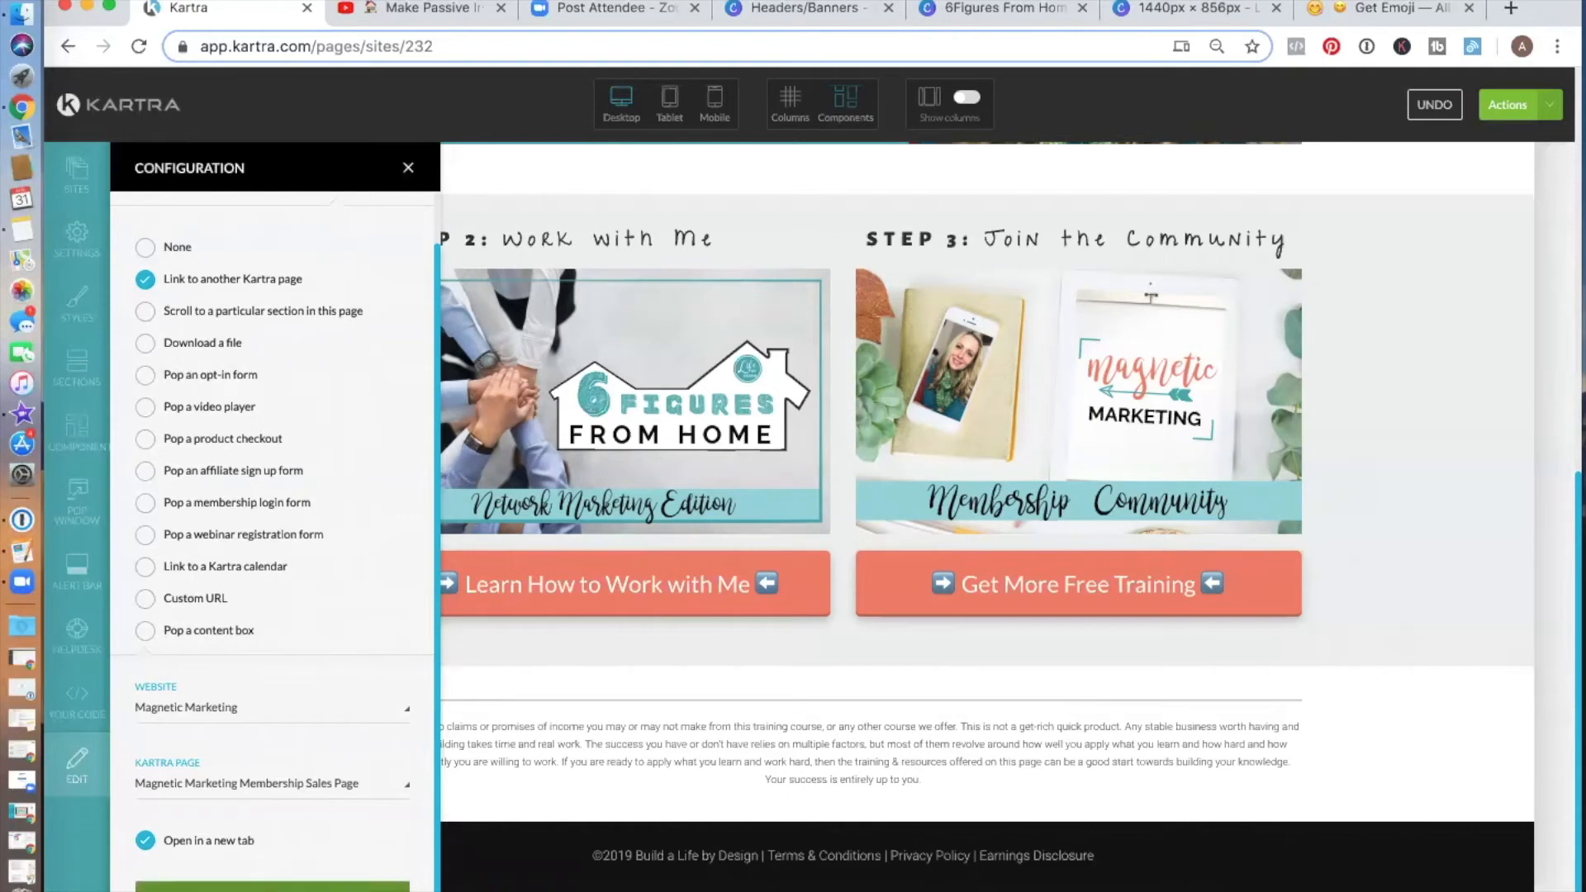
{"action": "left_click", "coordinate": [407, 169]}
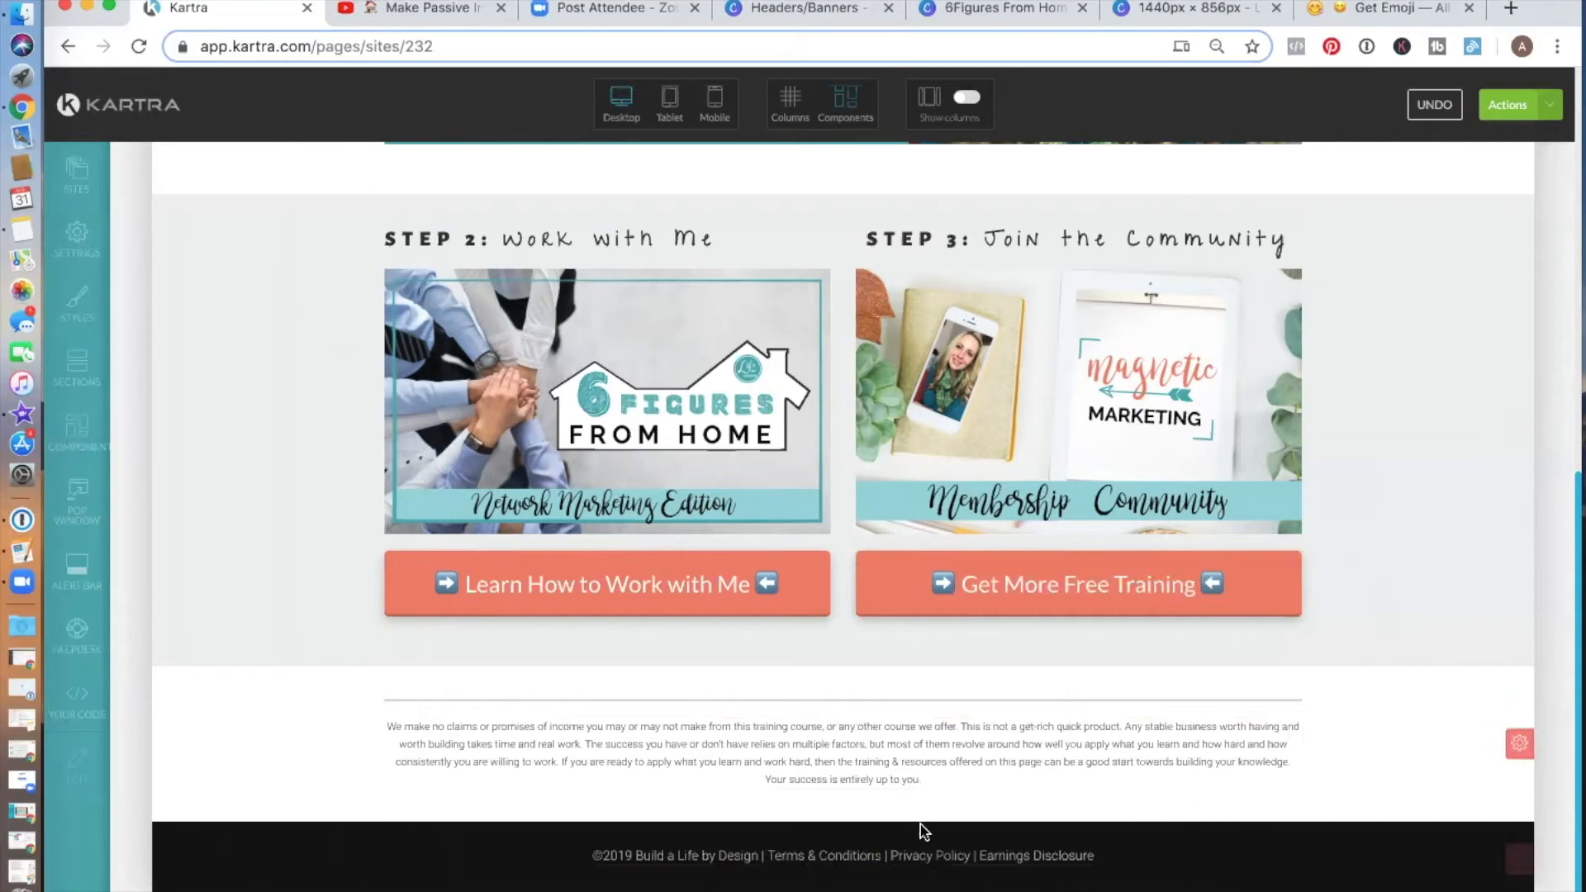
Step: Review the whole lead magnet page, checking the Step 1 video and the Step 2 and Step 3 images and buttons
{"action": "scroll", "coordinate": [1395, 638], "scroll_direction": "up", "scroll_amount": 4}
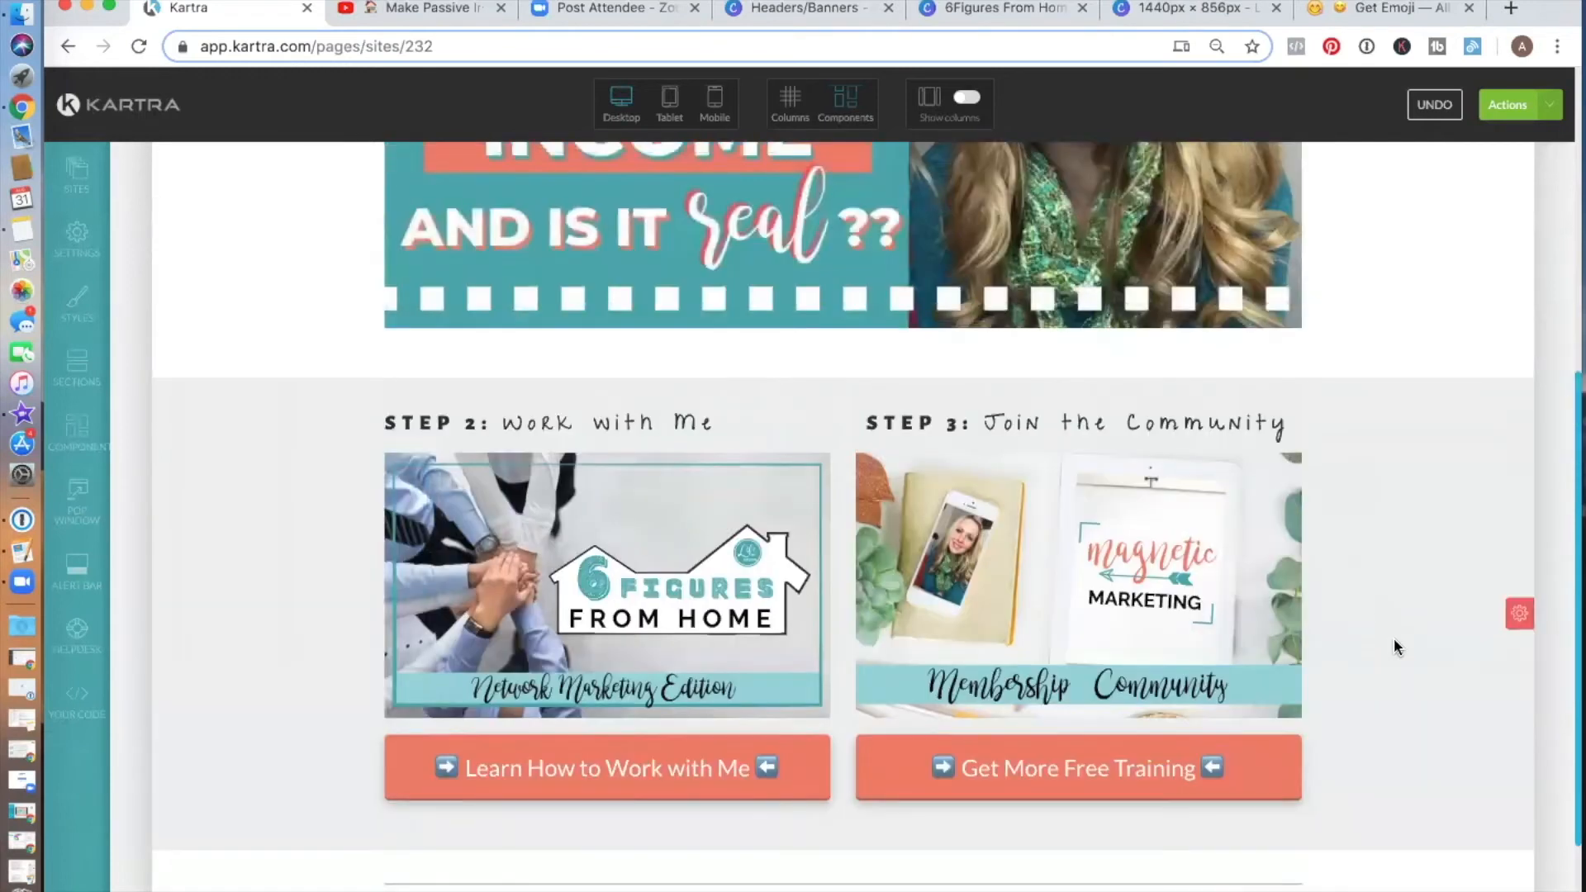
{"action": "scroll", "coordinate": [1395, 638], "scroll_direction": "up", "scroll_amount": 10}
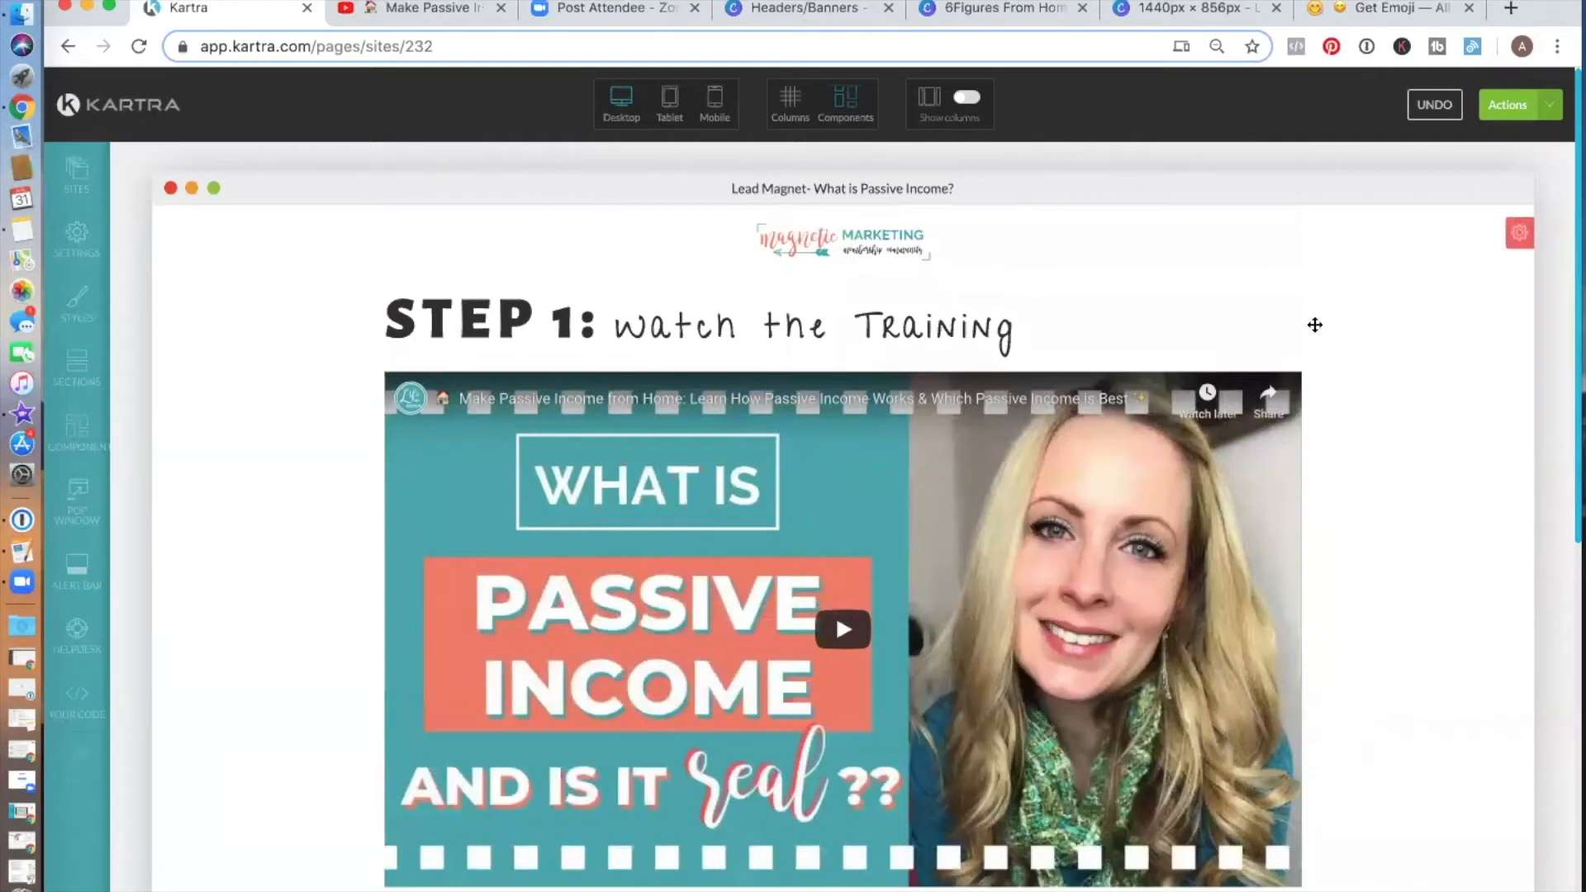
{"action": "scroll", "coordinate": [1351, 357], "scroll_direction": "down", "scroll_amount": 2}
{"action": "scroll", "coordinate": [1350, 357], "scroll_direction": "down", "scroll_amount": 2}
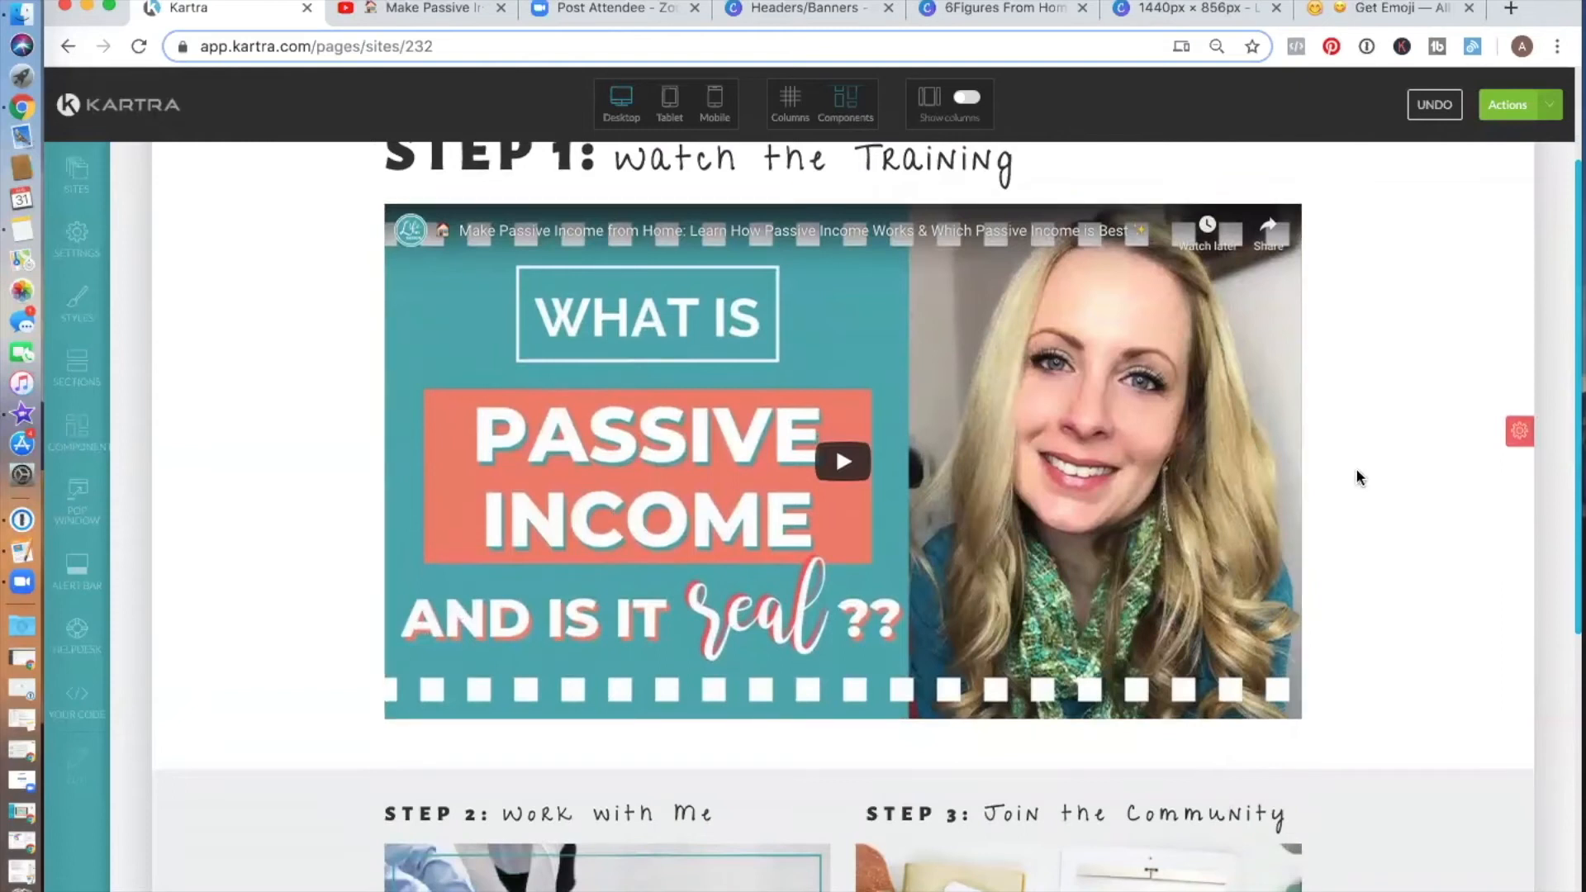
{"action": "scroll", "coordinate": [1350, 456], "scroll_direction": "down", "scroll_amount": 6}
{"action": "scroll", "coordinate": [1350, 458], "scroll_direction": "down", "scroll_amount": 1}
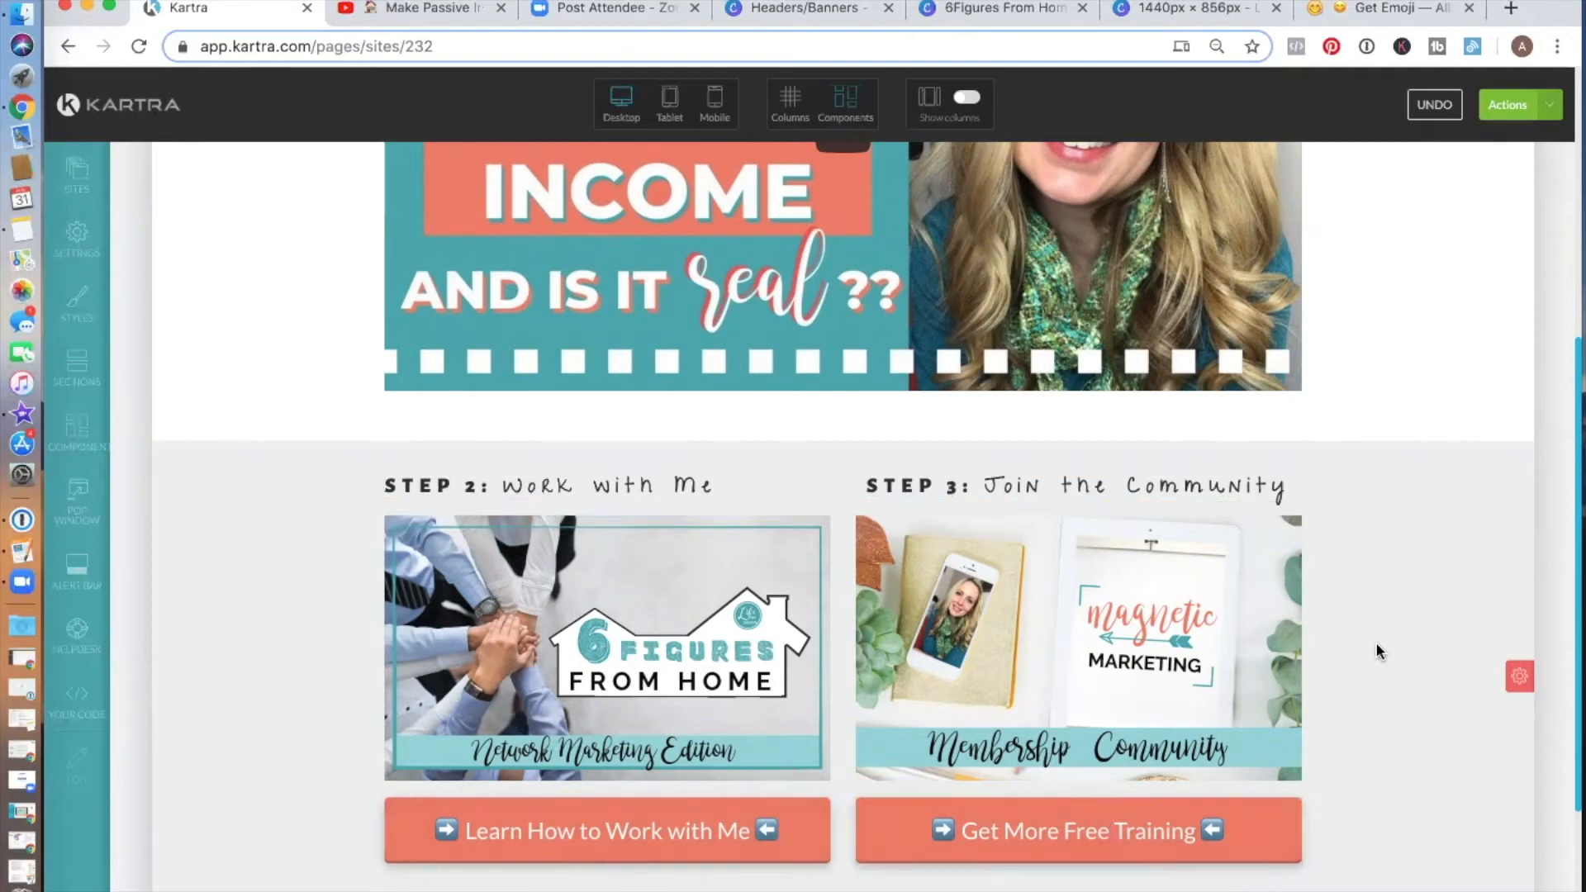
{"action": "scroll", "coordinate": [1381, 648], "scroll_direction": "down", "scroll_amount": 5}
{"action": "scroll", "coordinate": [1381, 647], "scroll_direction": "up", "scroll_amount": 15}
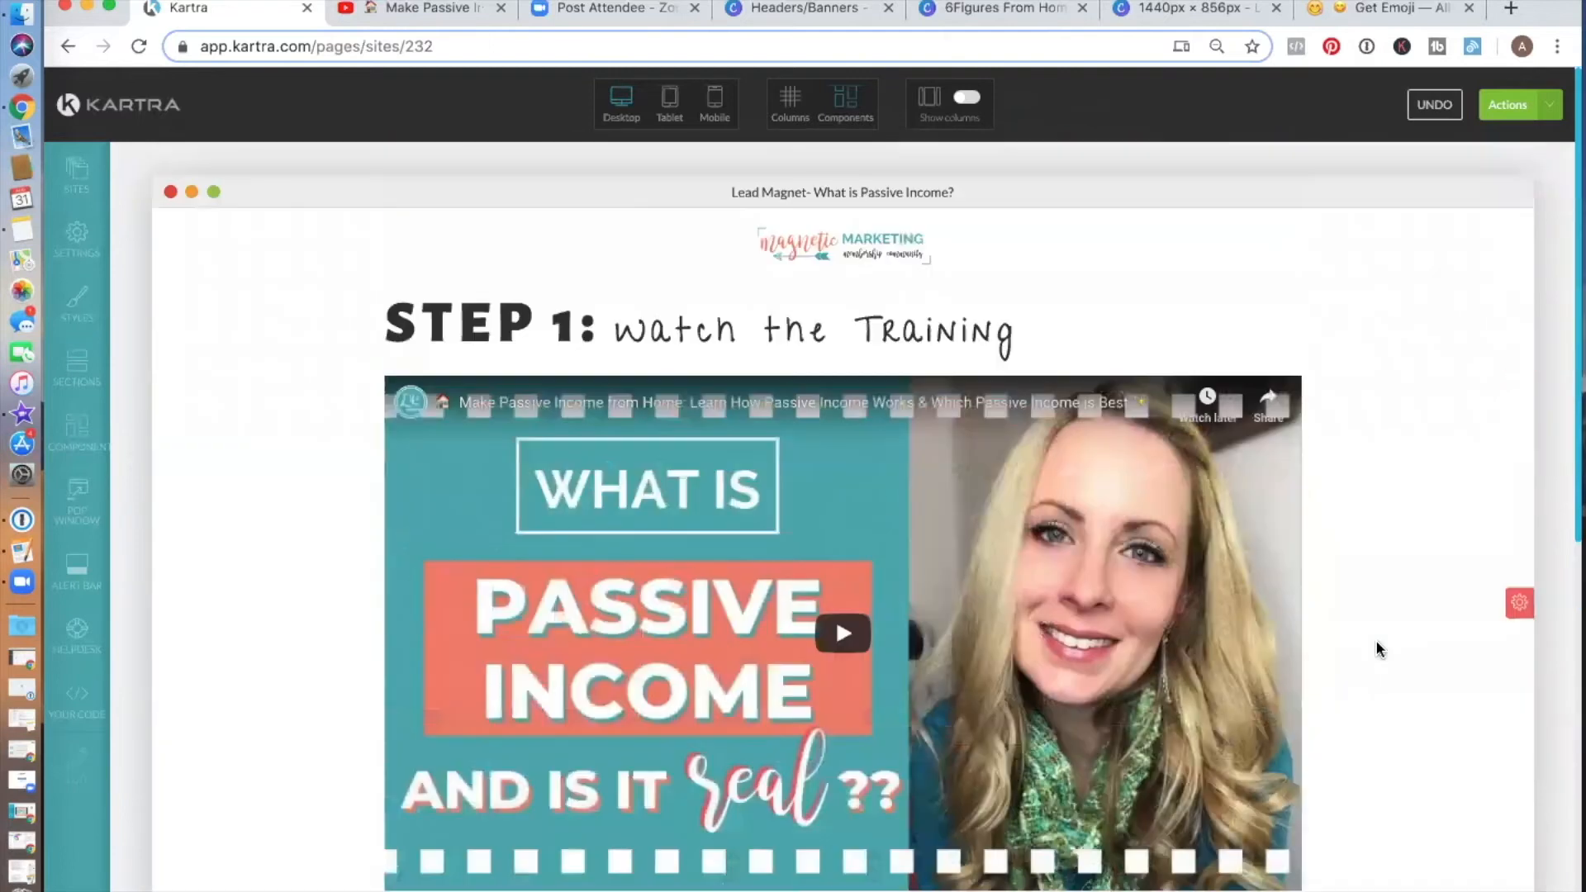
{"action": "scroll", "coordinate": [1378, 650], "scroll_direction": "down", "scroll_amount": 3}
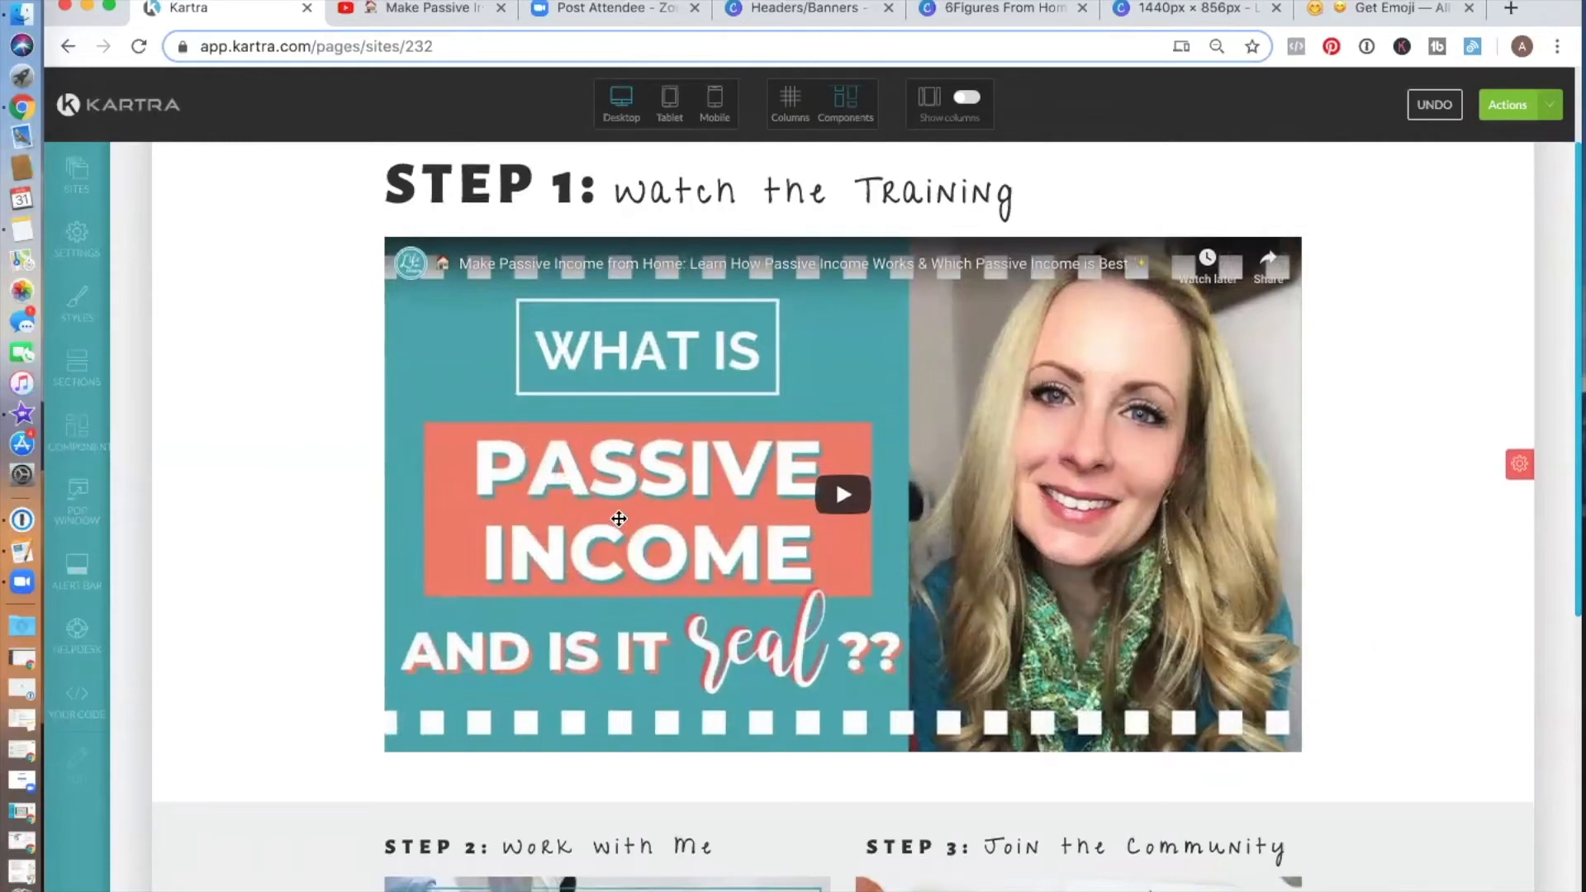
Step: Set the page title in the page's SEO parameters to "Free Training - What is Passive Income"
{"action": "left_click", "coordinate": [80, 238]}
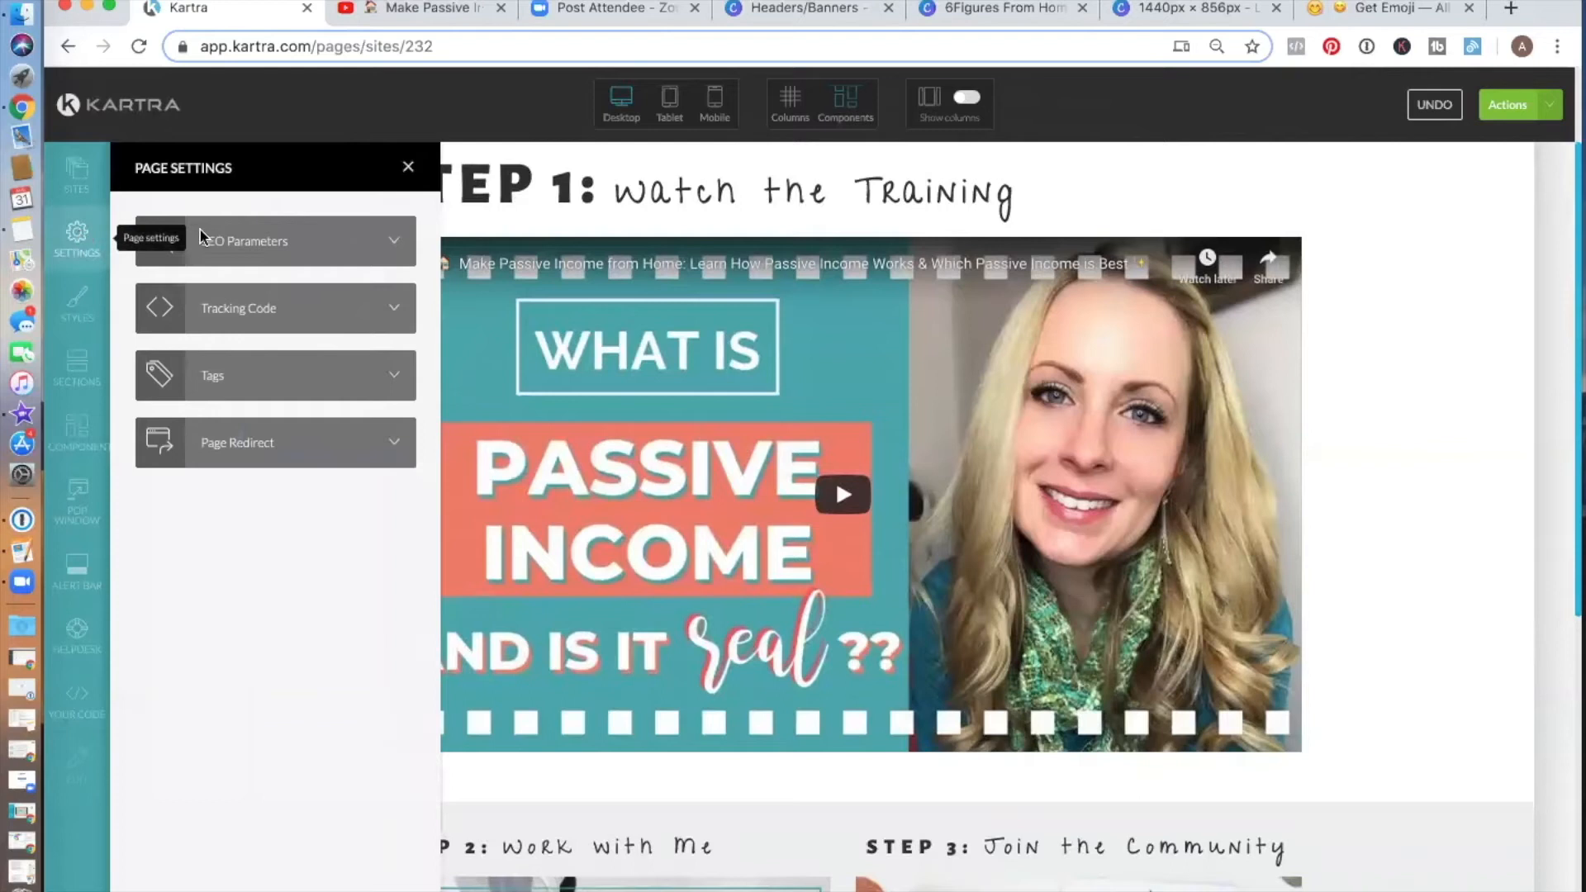
{"action": "left_click", "coordinate": [275, 254]}
{"action": "left_click_drag", "start_coordinate": [331, 243], "coordinate": [132, 246]}
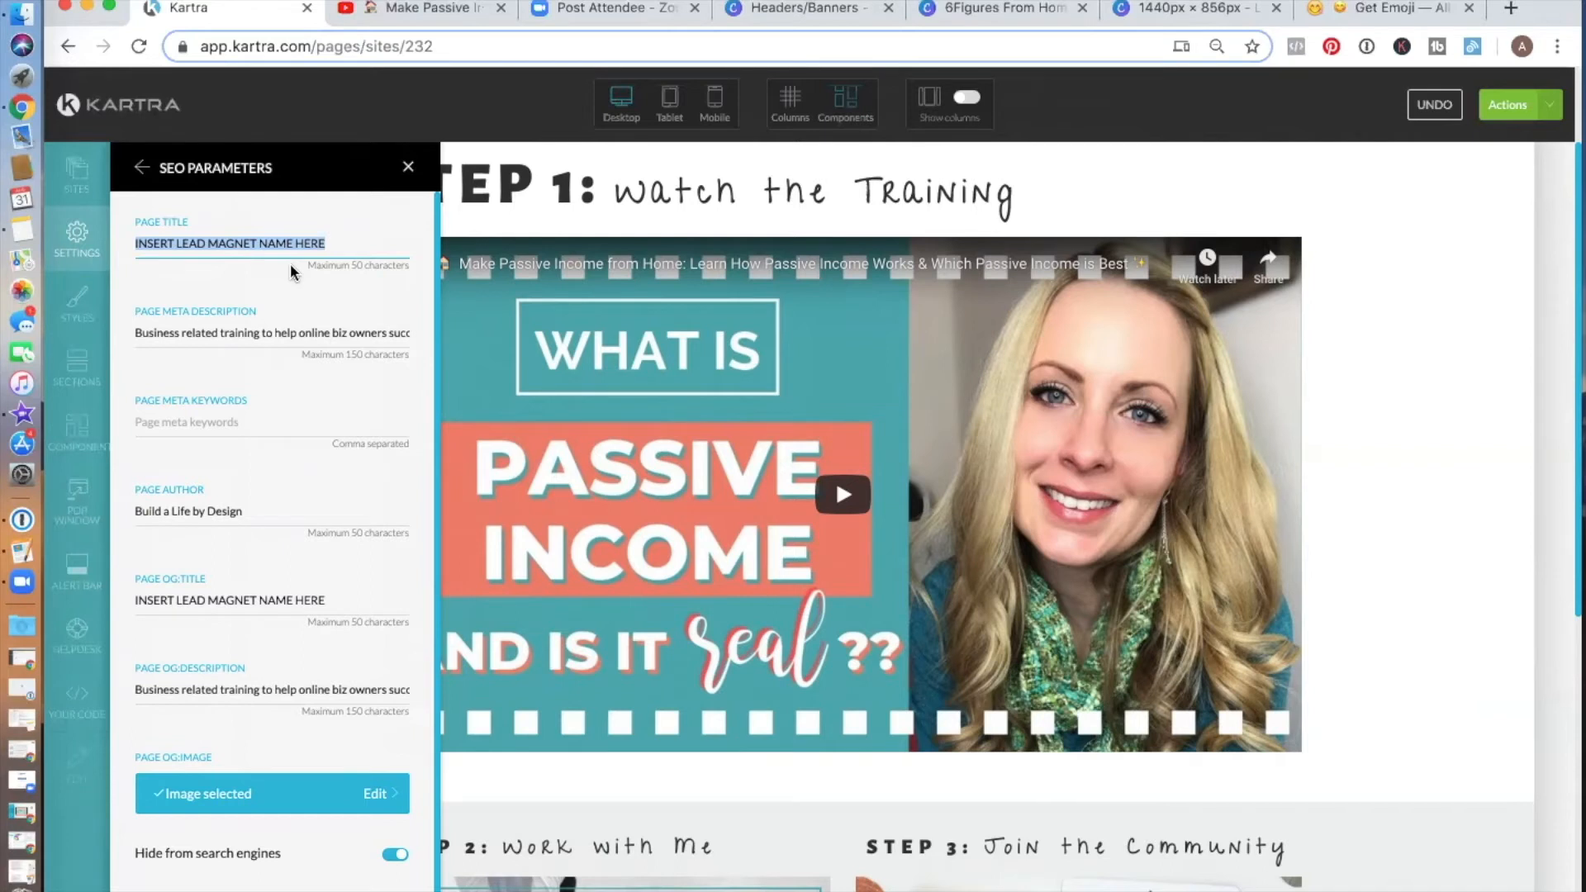
{"action": "type", "text": "Free "}
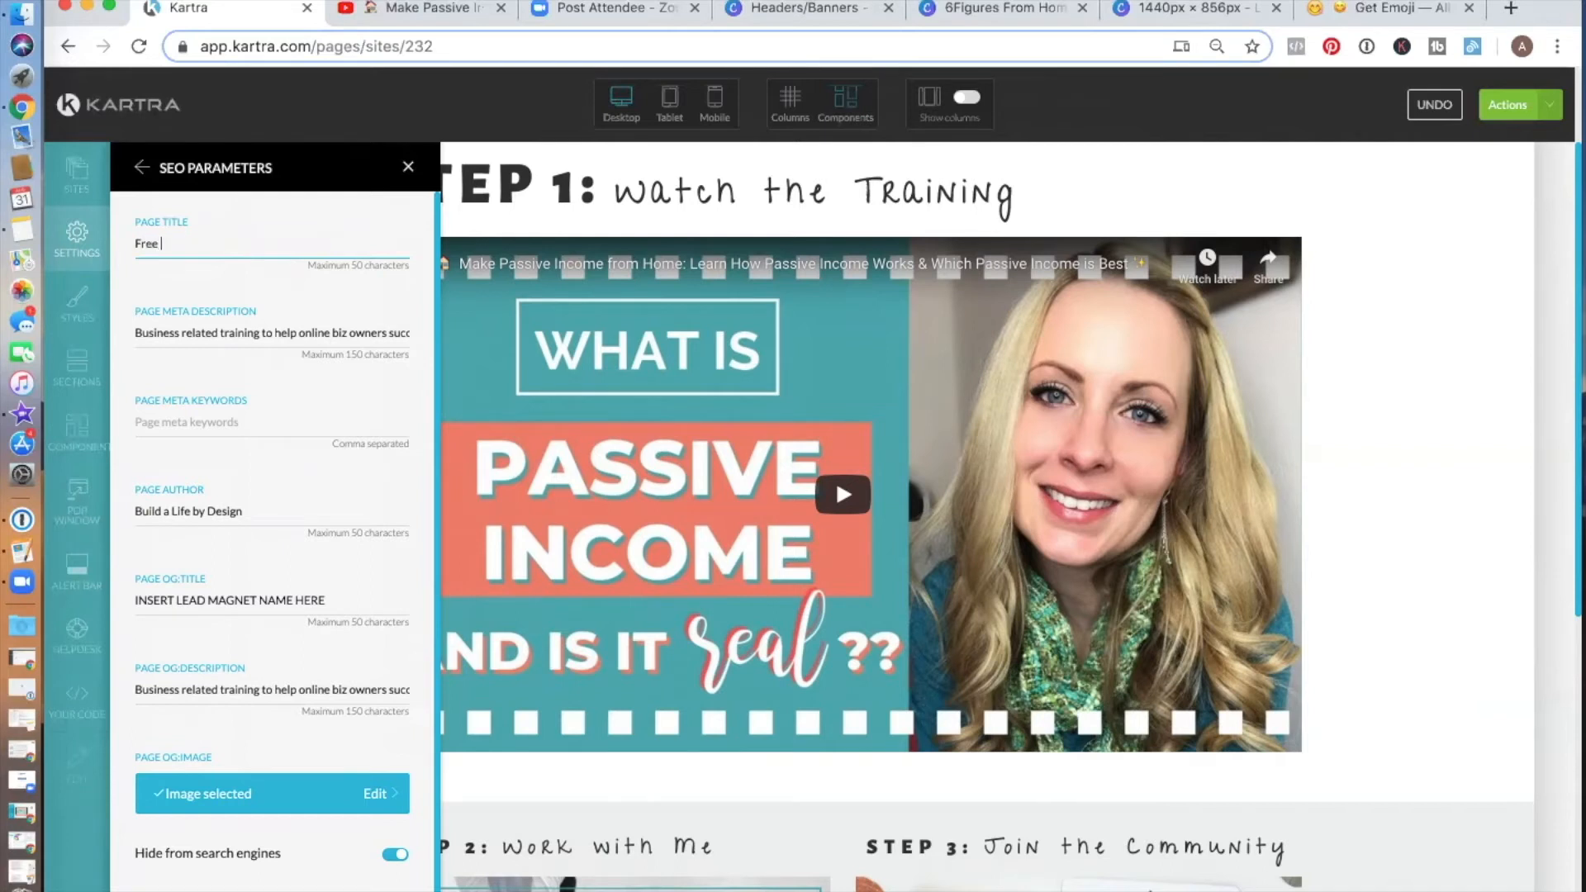
{"action": "type", "text": "Training - What is Passive Income"}
Step: Copy the page title into the page OG:title in place of the placeholder text and save the SEO parameters
{"action": "left_click_drag", "start_coordinate": [347, 244], "coordinate": [132, 248]}
{"action": "key", "text": "ctrl+c"}
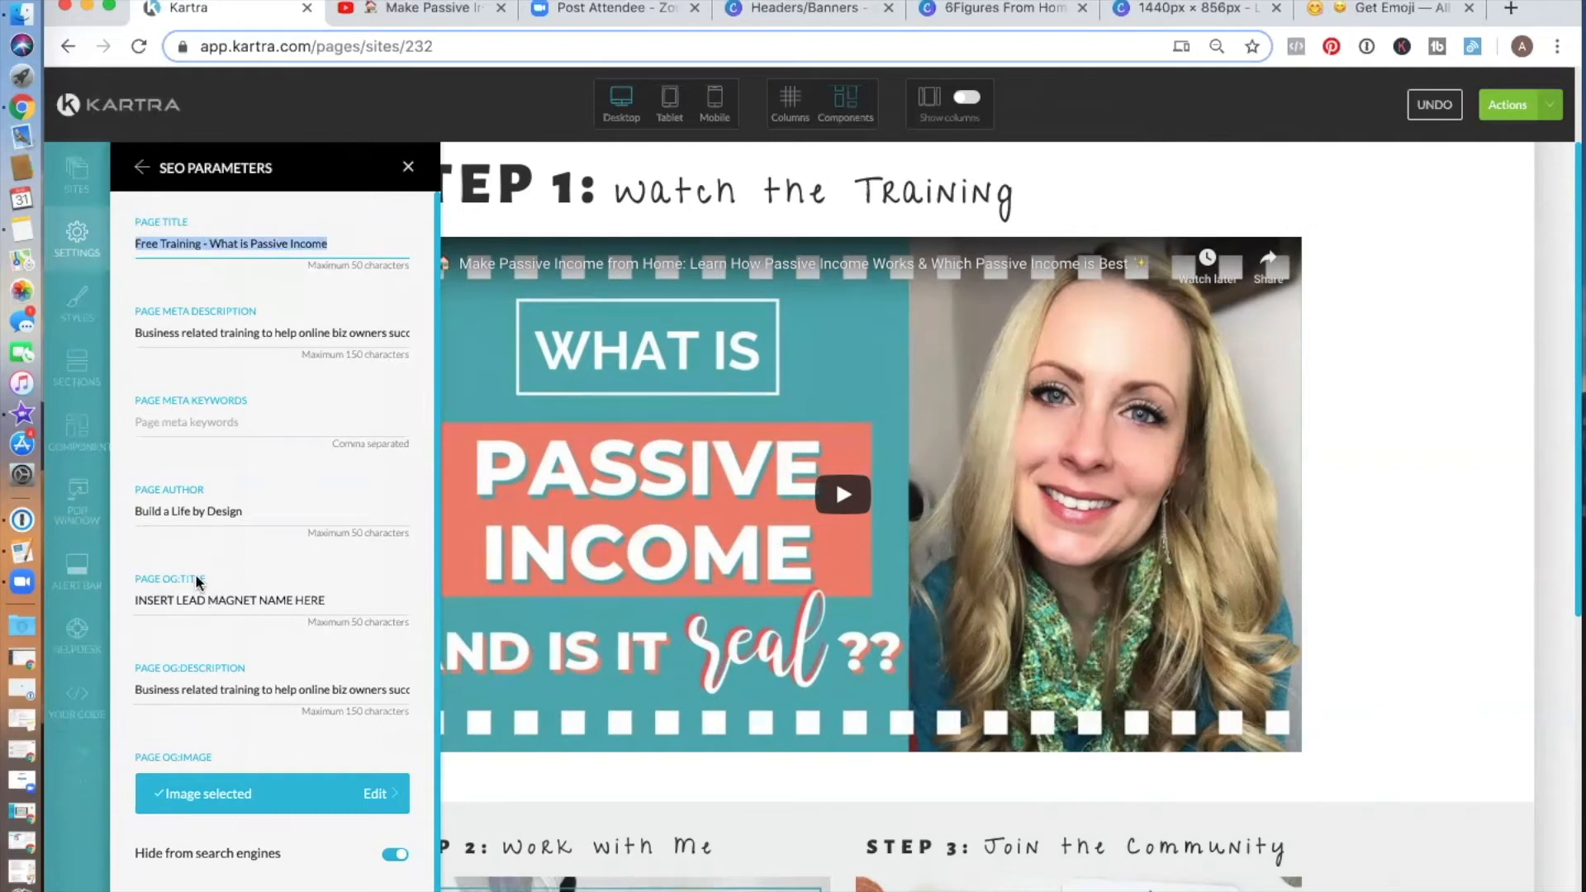
{"action": "left_click_drag", "start_coordinate": [347, 608], "coordinate": [133, 597]}
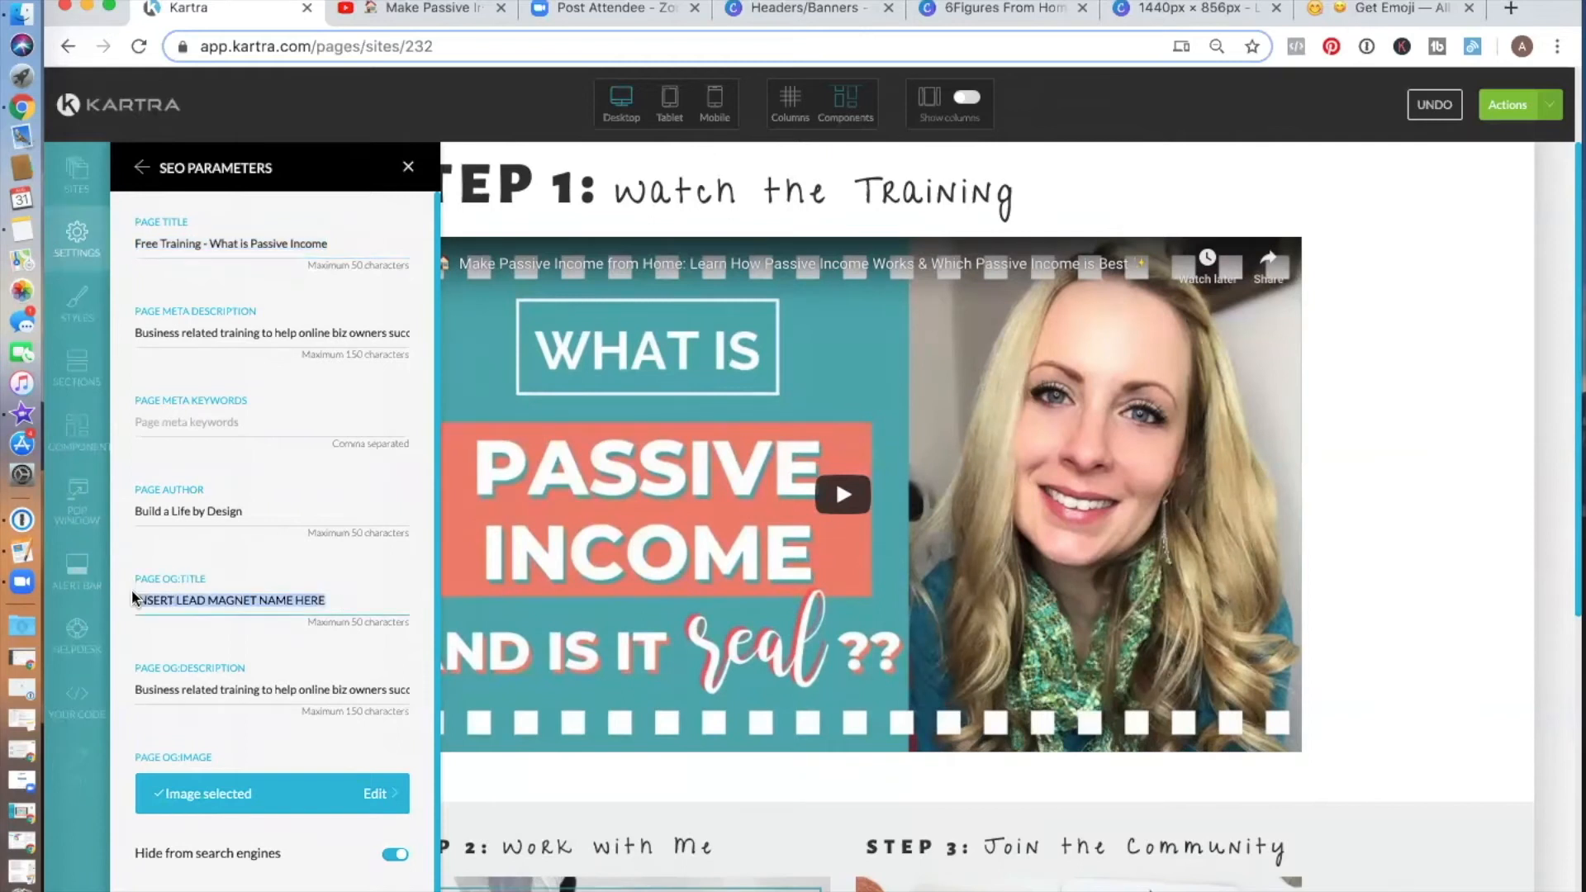
{"action": "key", "text": "ctrl+v"}
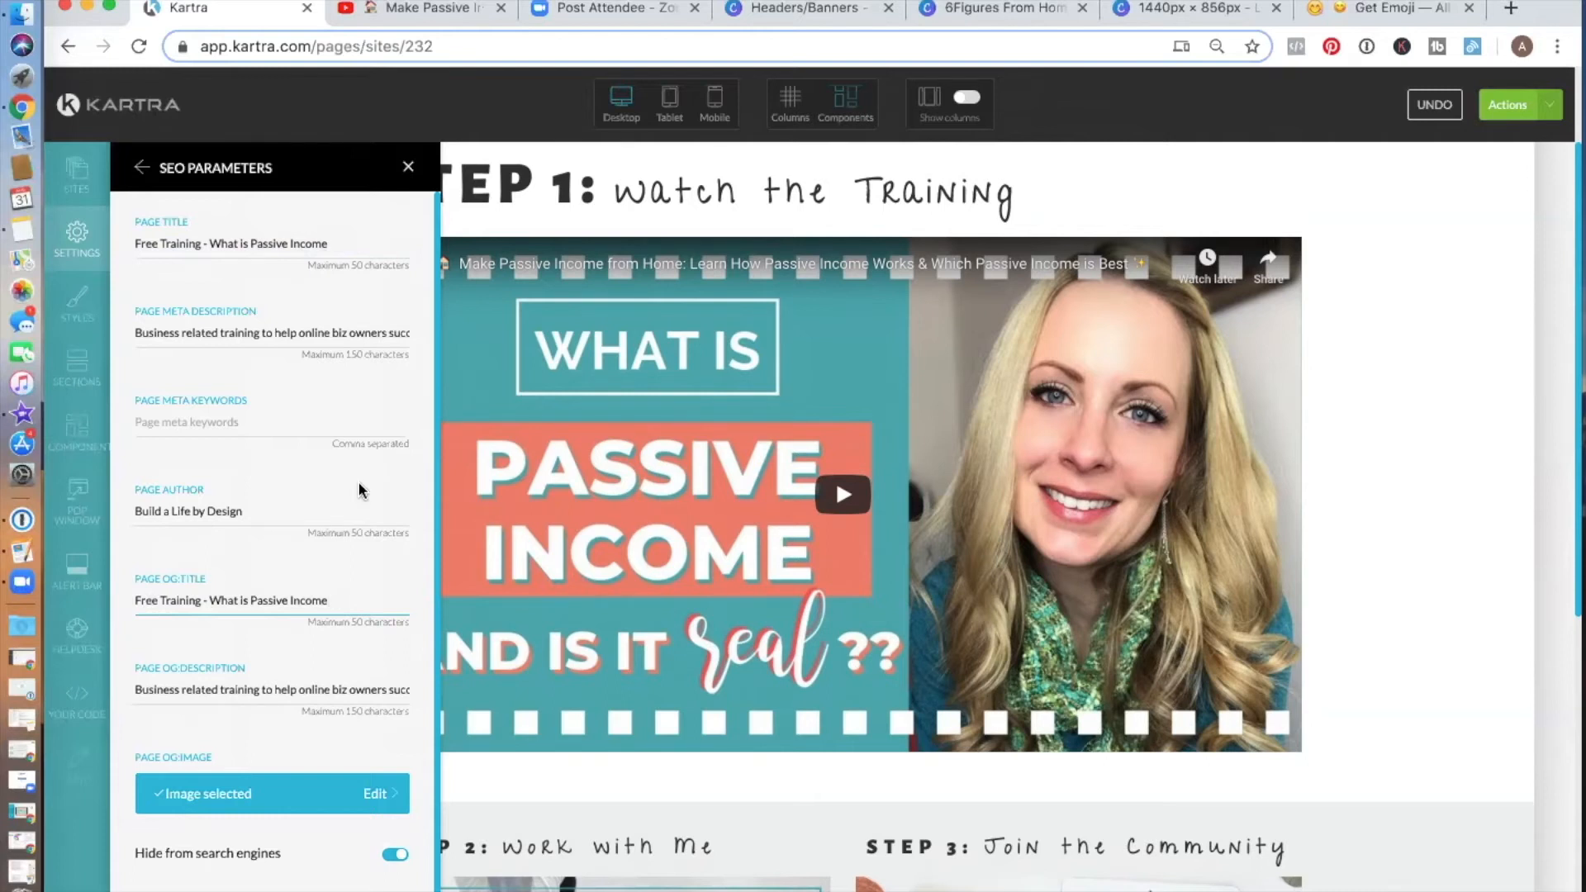
{"action": "scroll", "coordinate": [364, 480], "scroll_direction": "down", "scroll_amount": 1}
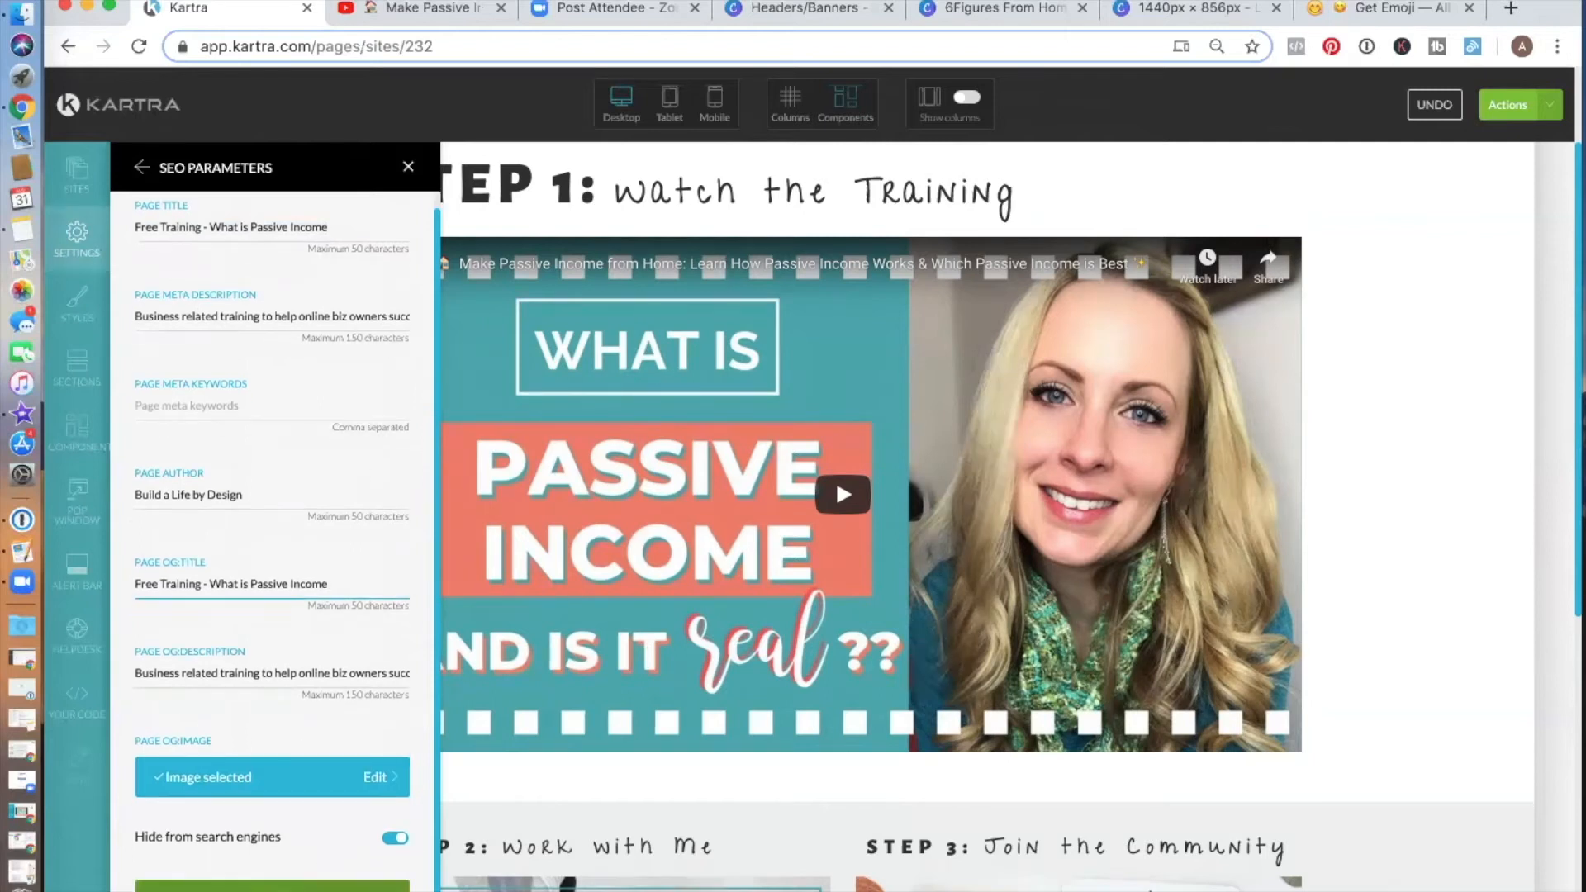
{"action": "left_click", "coordinate": [273, 887]}
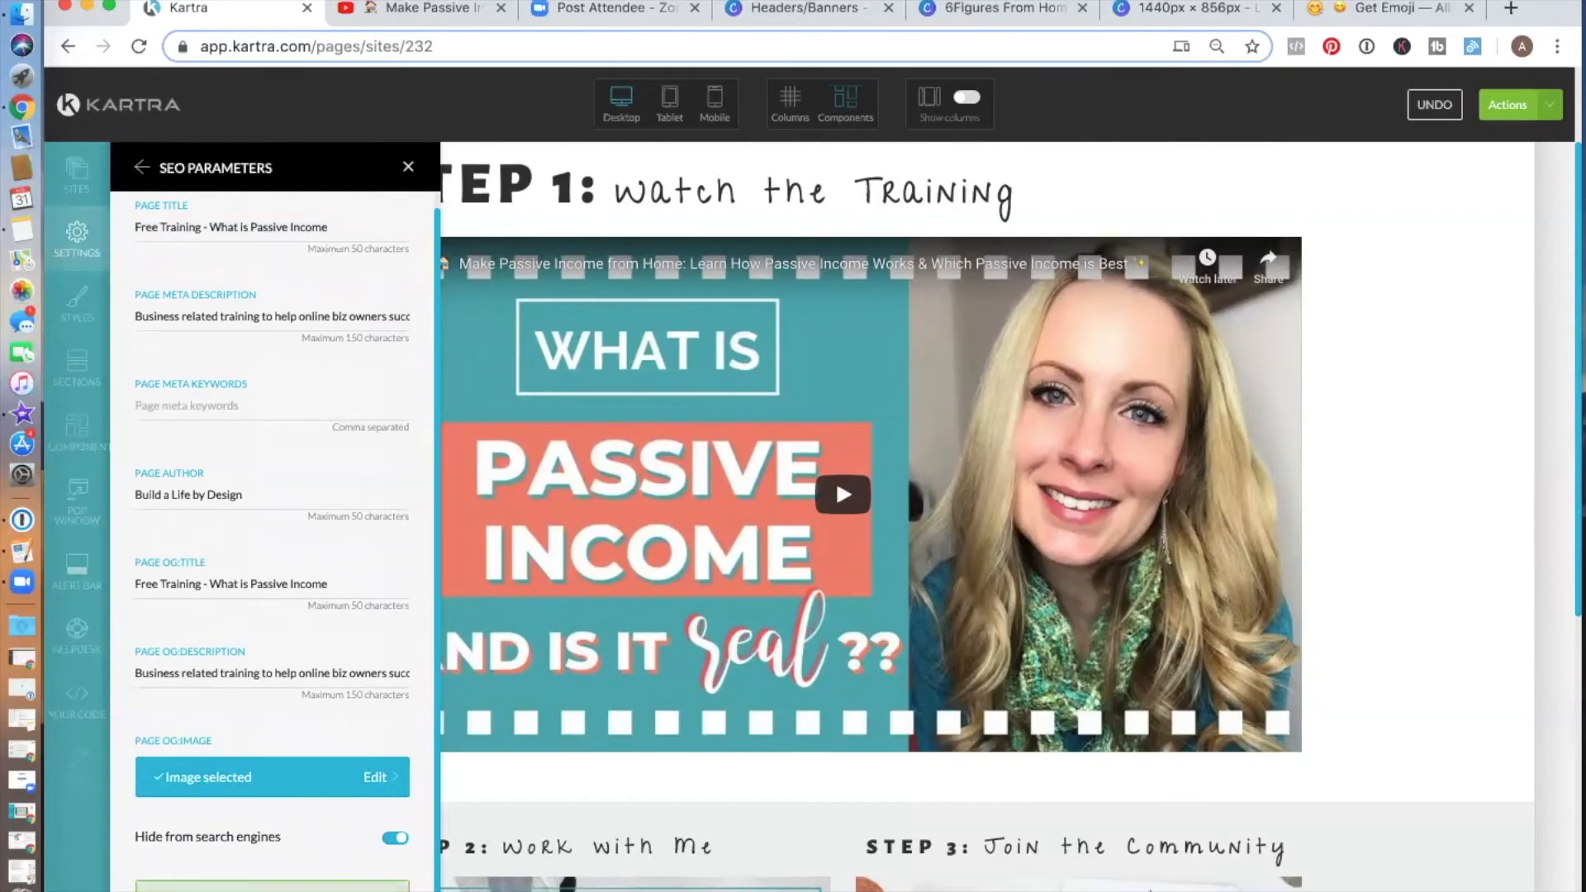
{"action": "left_click", "coordinate": [403, 168]}
Step: Look over the finished lead magnet page and save its progress
{"action": "scroll", "coordinate": [1422, 351], "scroll_direction": "down", "scroll_amount": 5}
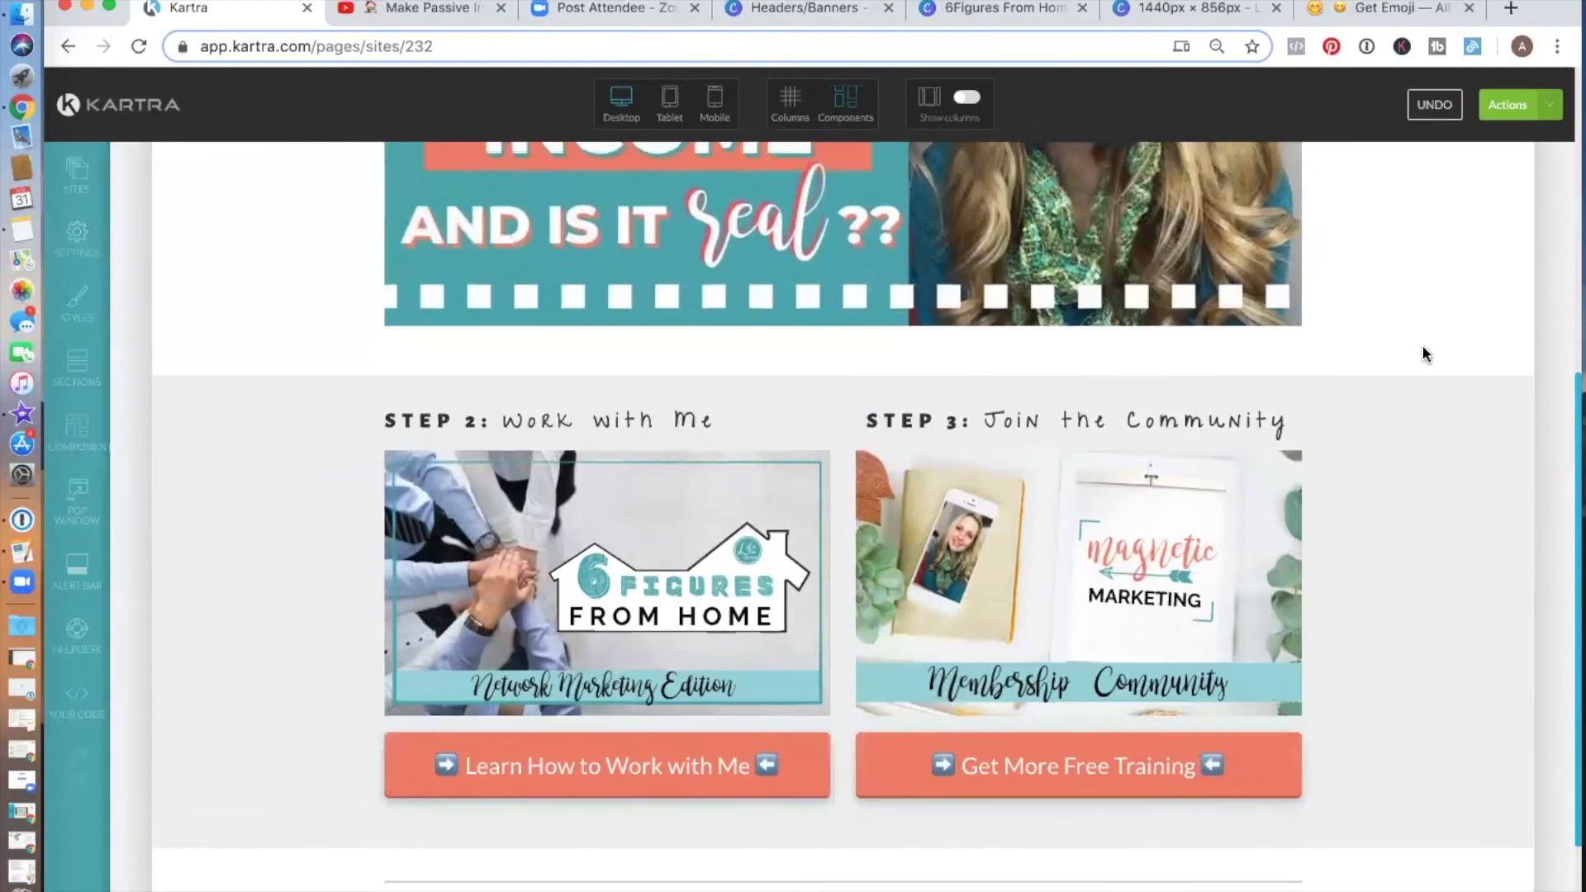
{"action": "scroll", "coordinate": [1423, 354], "scroll_direction": "up", "scroll_amount": 6}
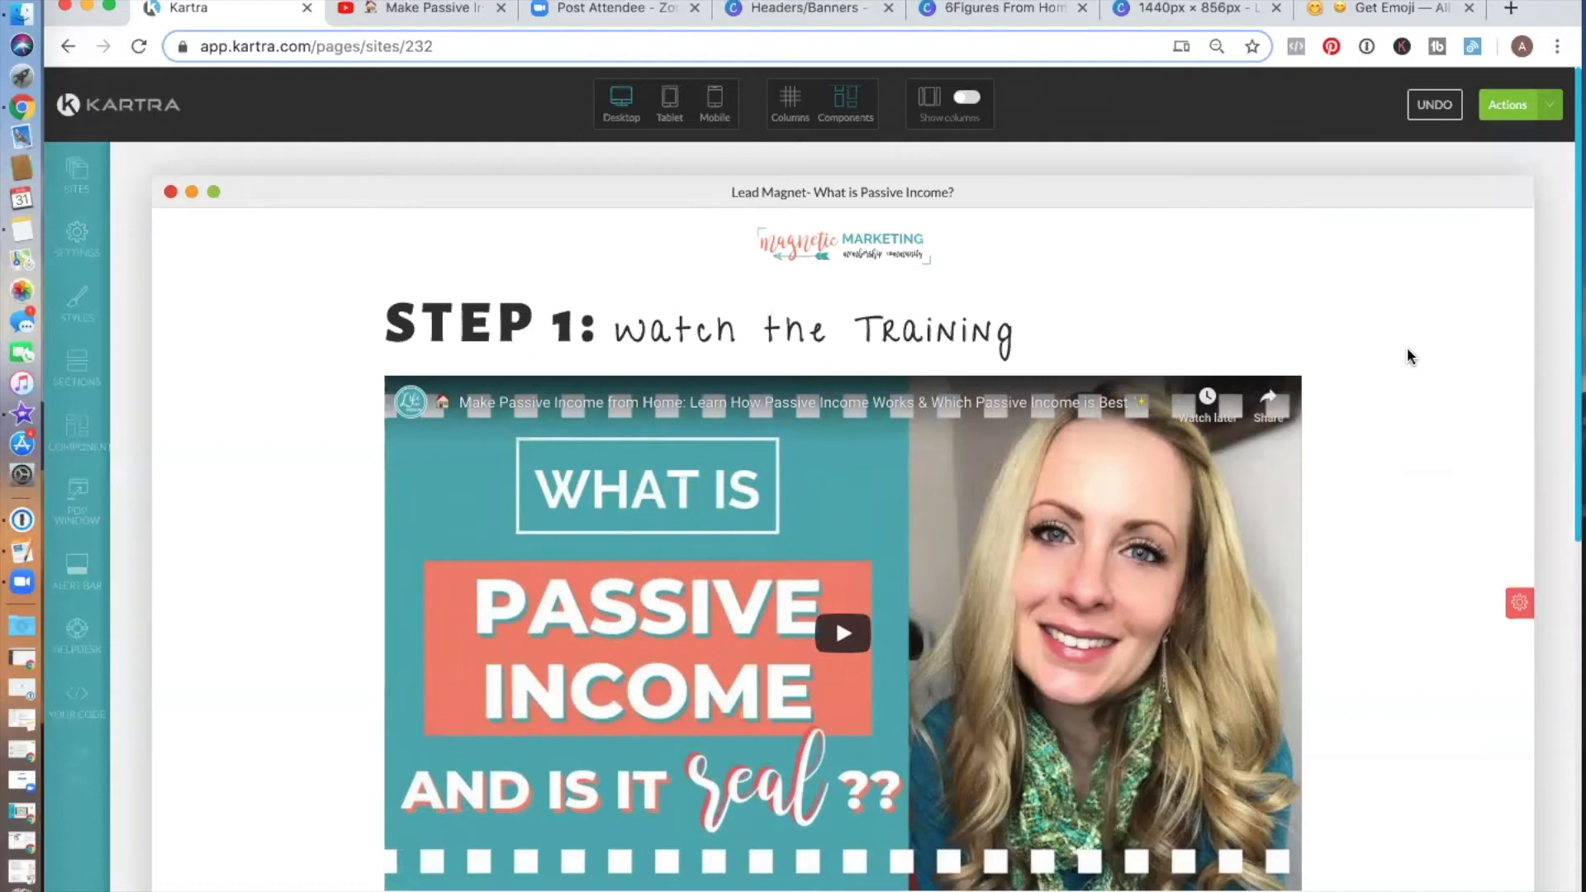
{"action": "scroll", "coordinate": [1406, 352], "scroll_direction": "down", "scroll_amount": 2}
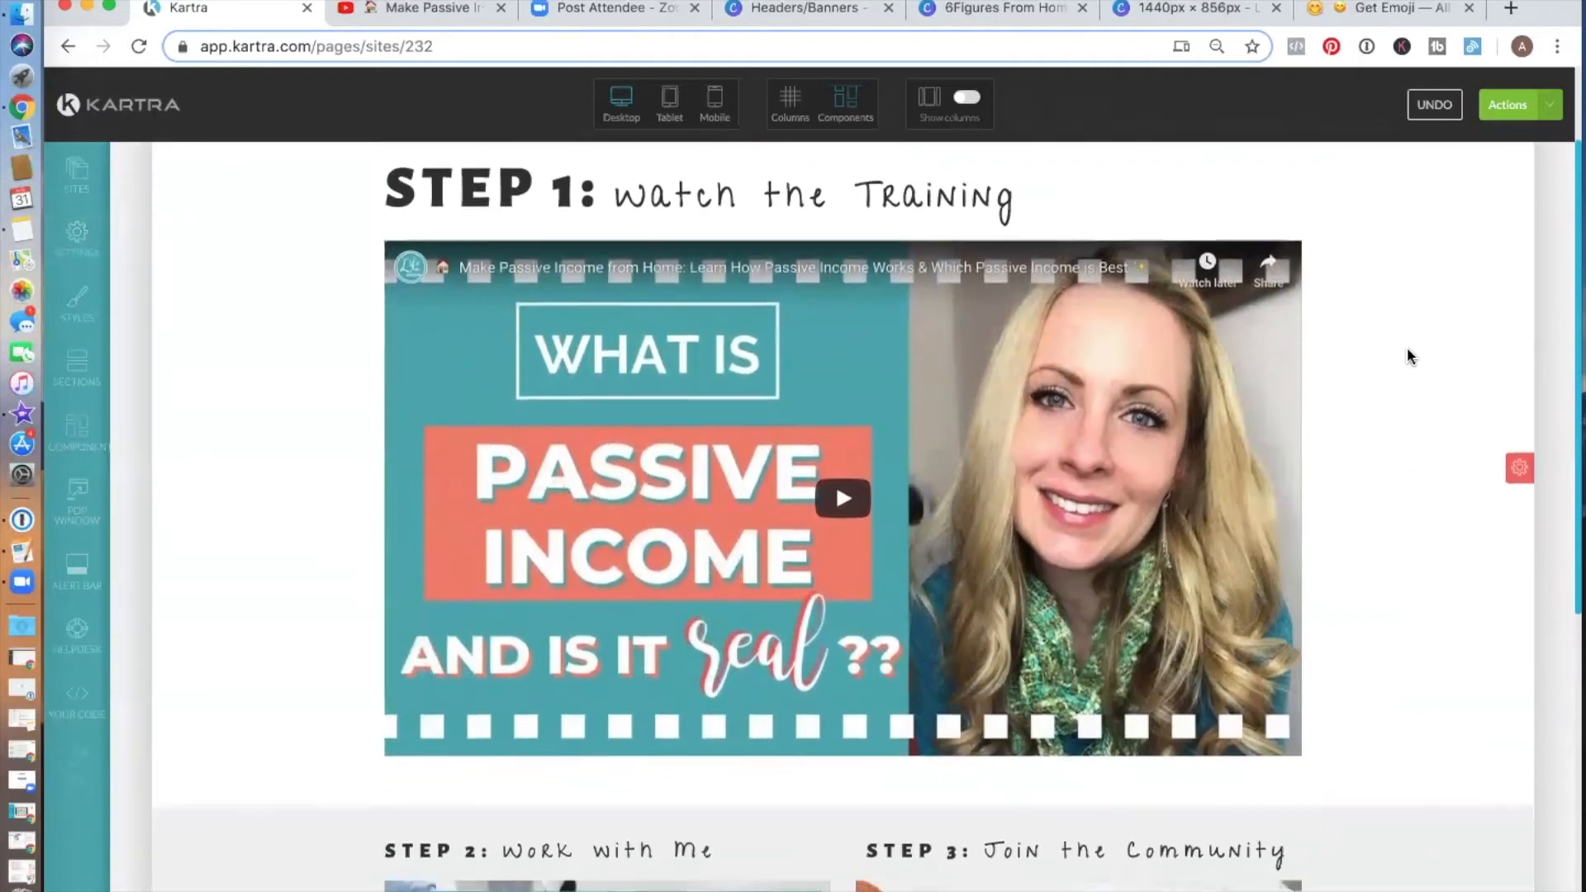
{"action": "scroll", "coordinate": [1407, 356], "scroll_direction": "down", "scroll_amount": 1}
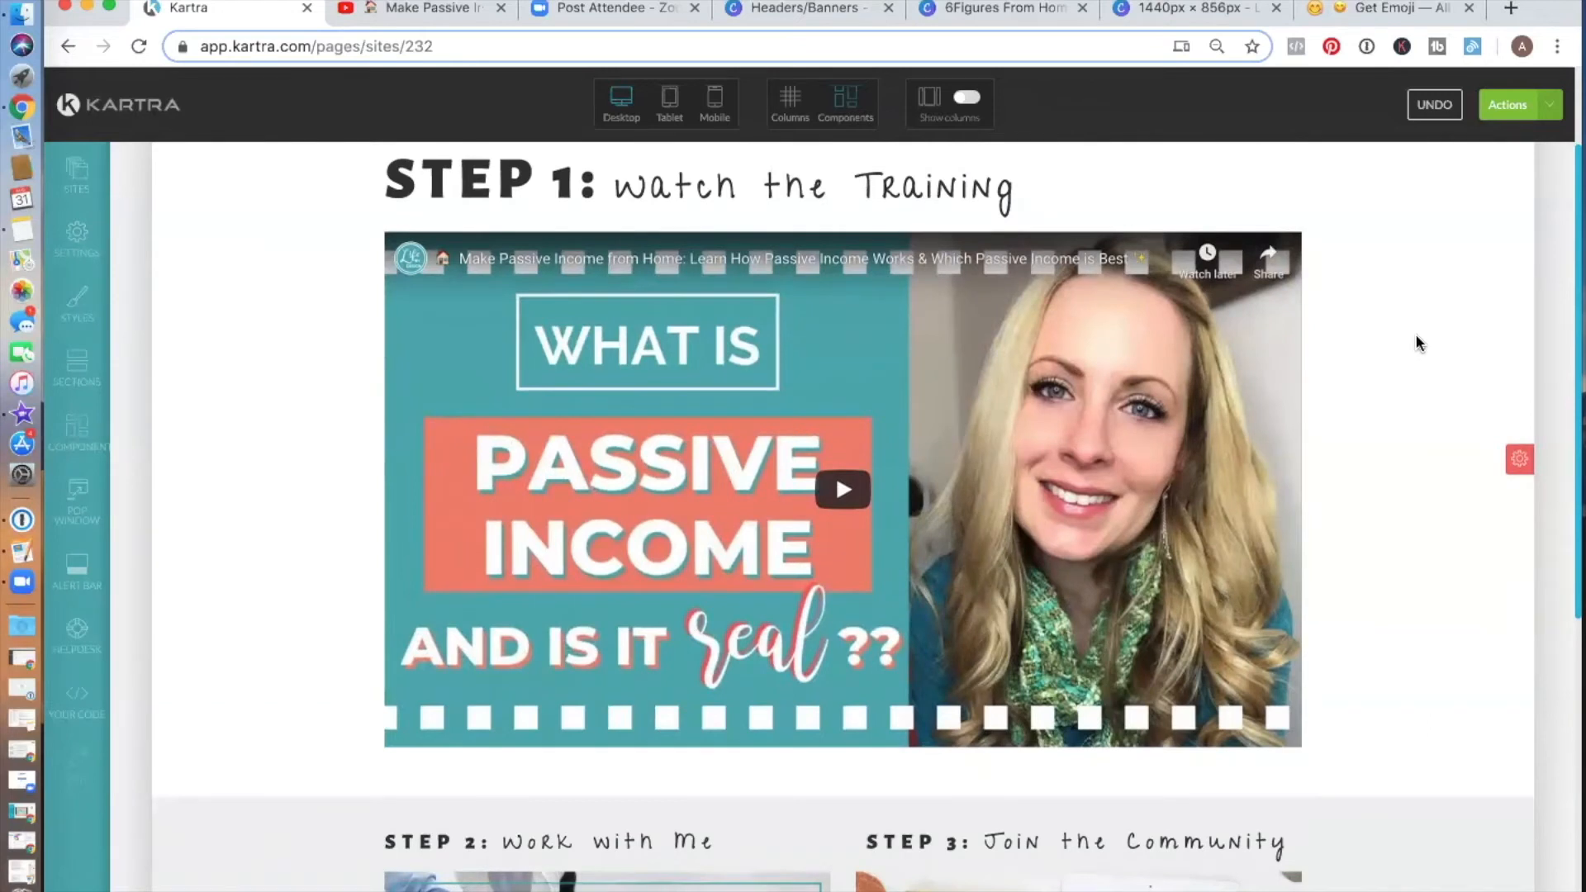
{"action": "mouse_move", "coordinate": [678, 489]}
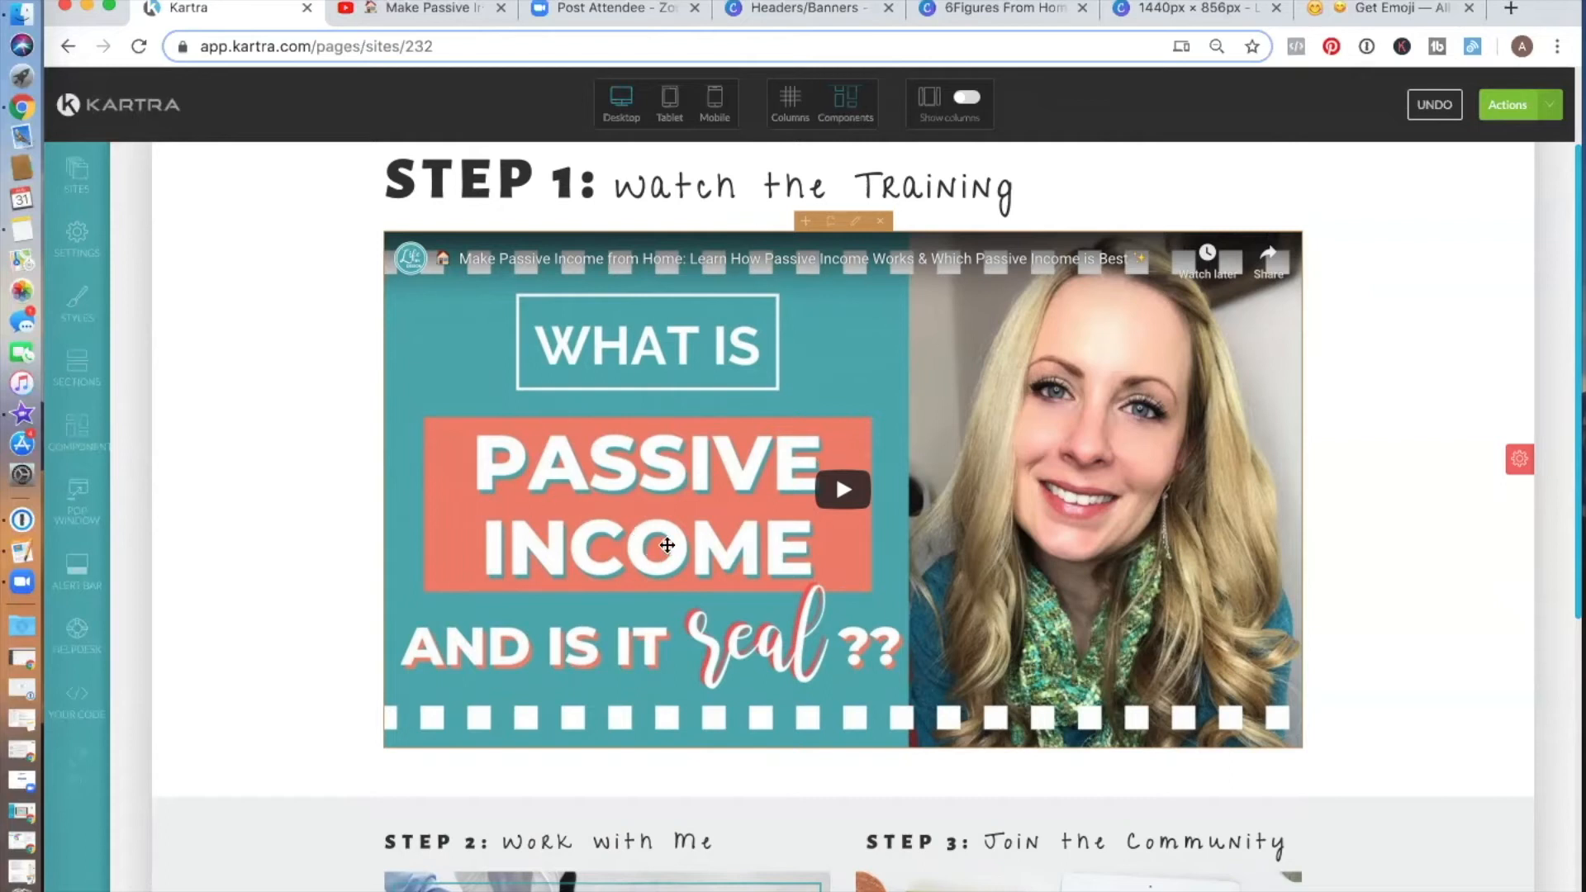
{"action": "scroll", "coordinate": [248, 496], "scroll_direction": "down", "scroll_amount": 5}
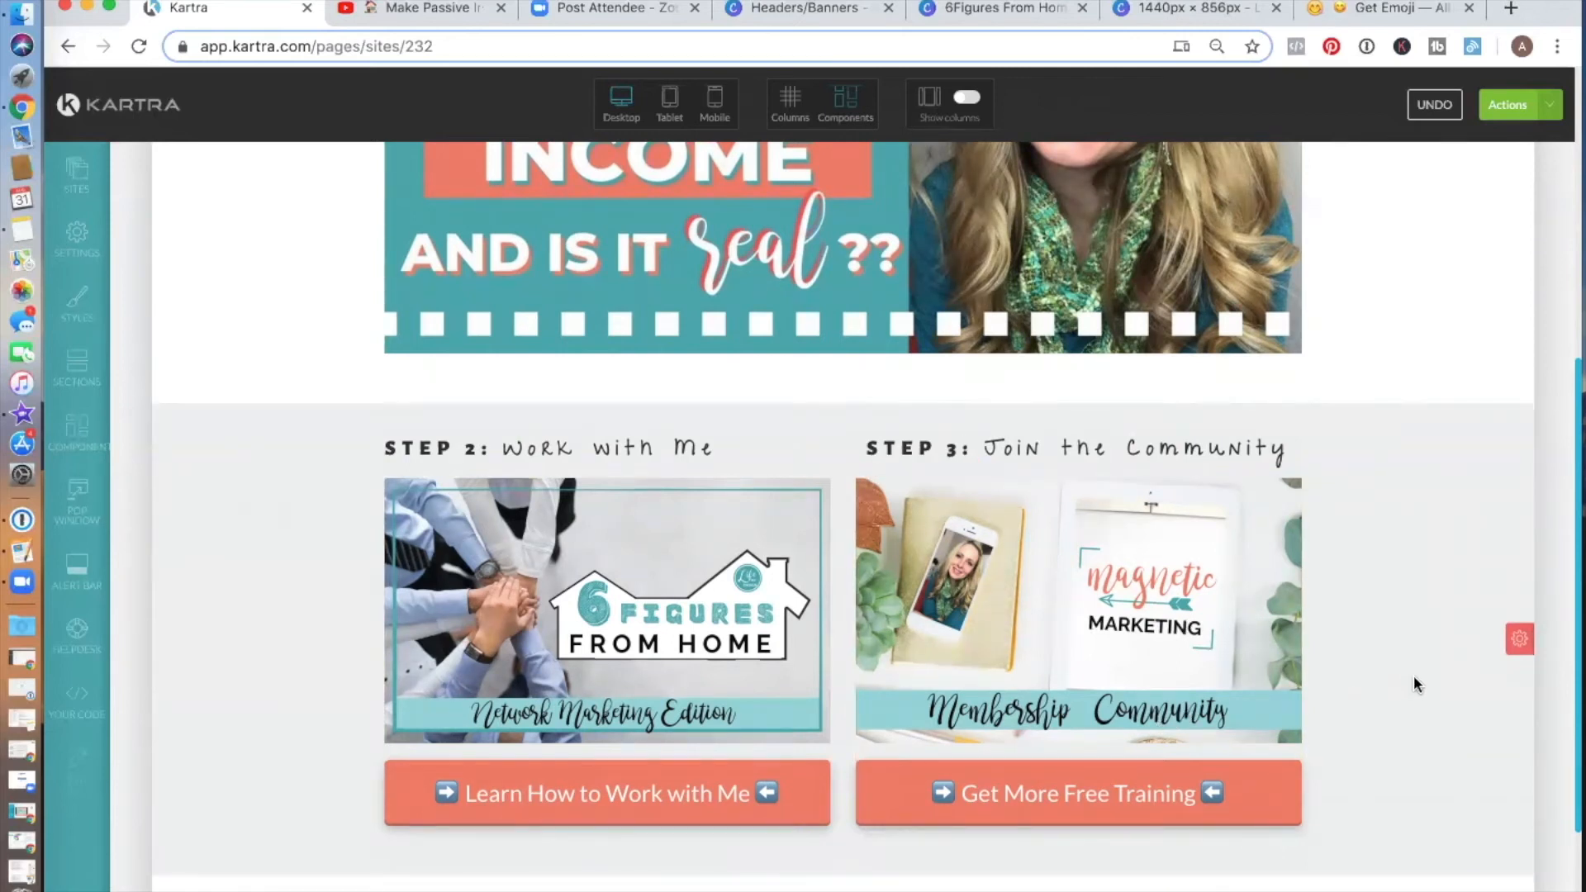
{"action": "scroll", "coordinate": [1411, 676], "scroll_direction": "up", "scroll_amount": 10}
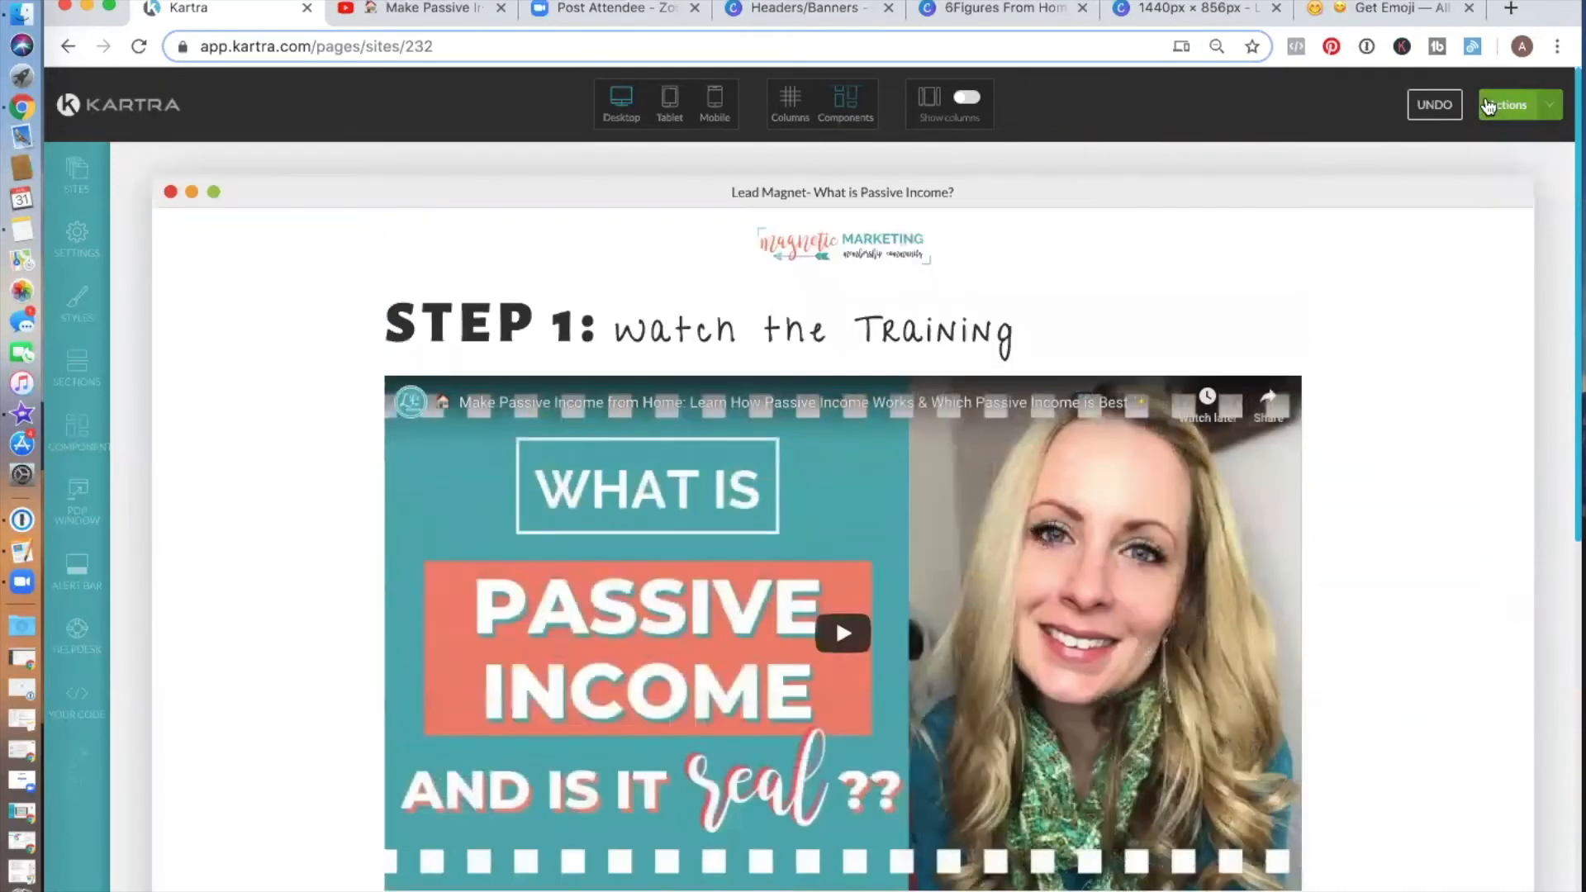
{"action": "left_click", "coordinate": [1557, 110]}
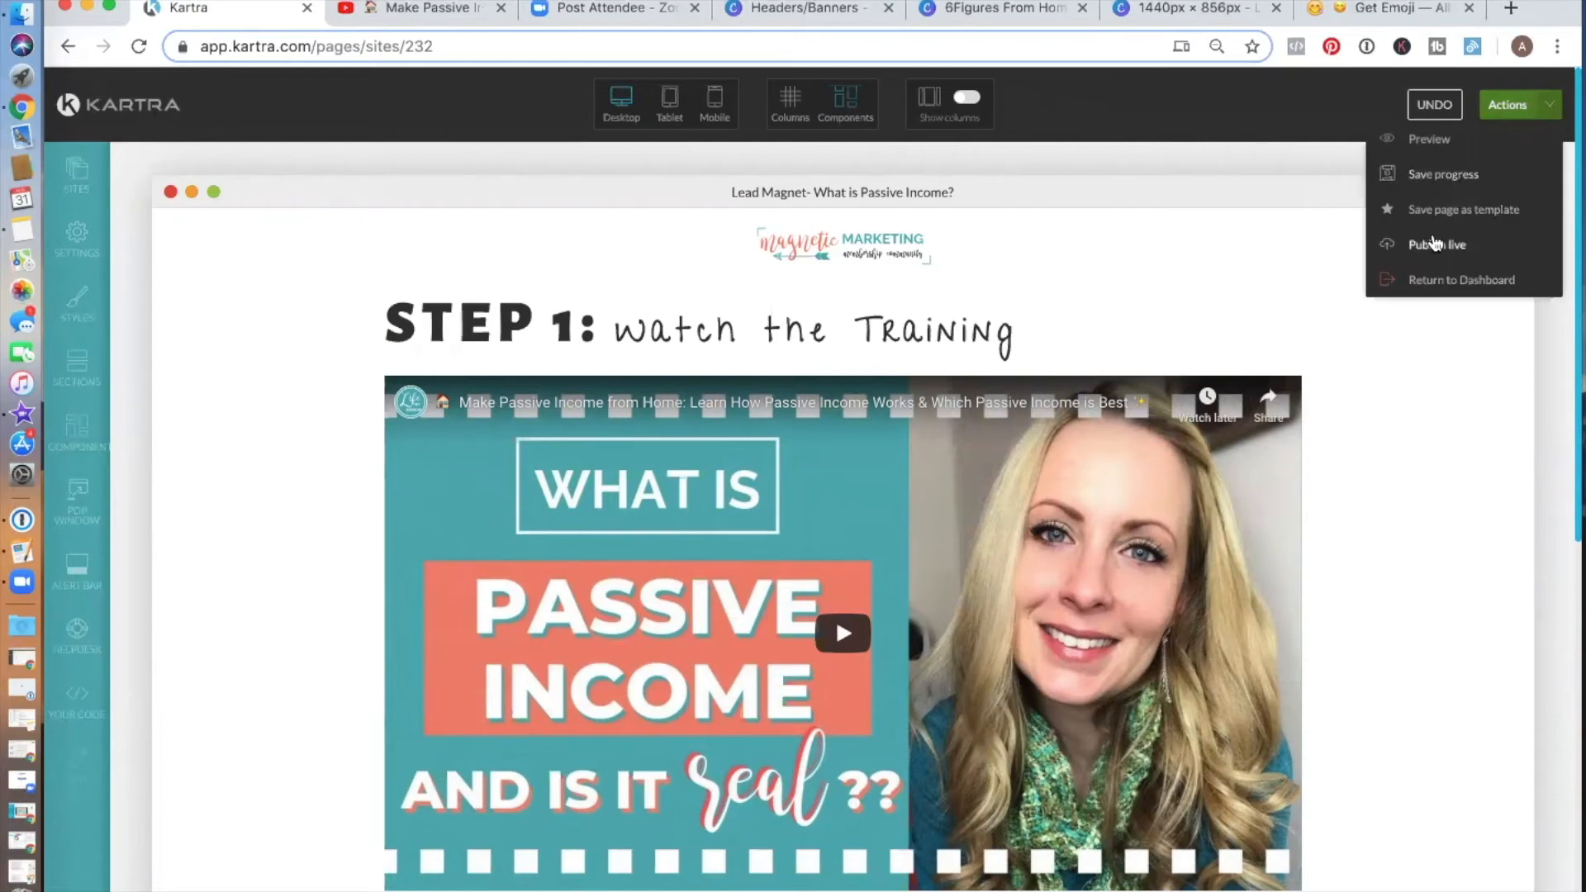
{"action": "left_click", "coordinate": [1451, 179]}
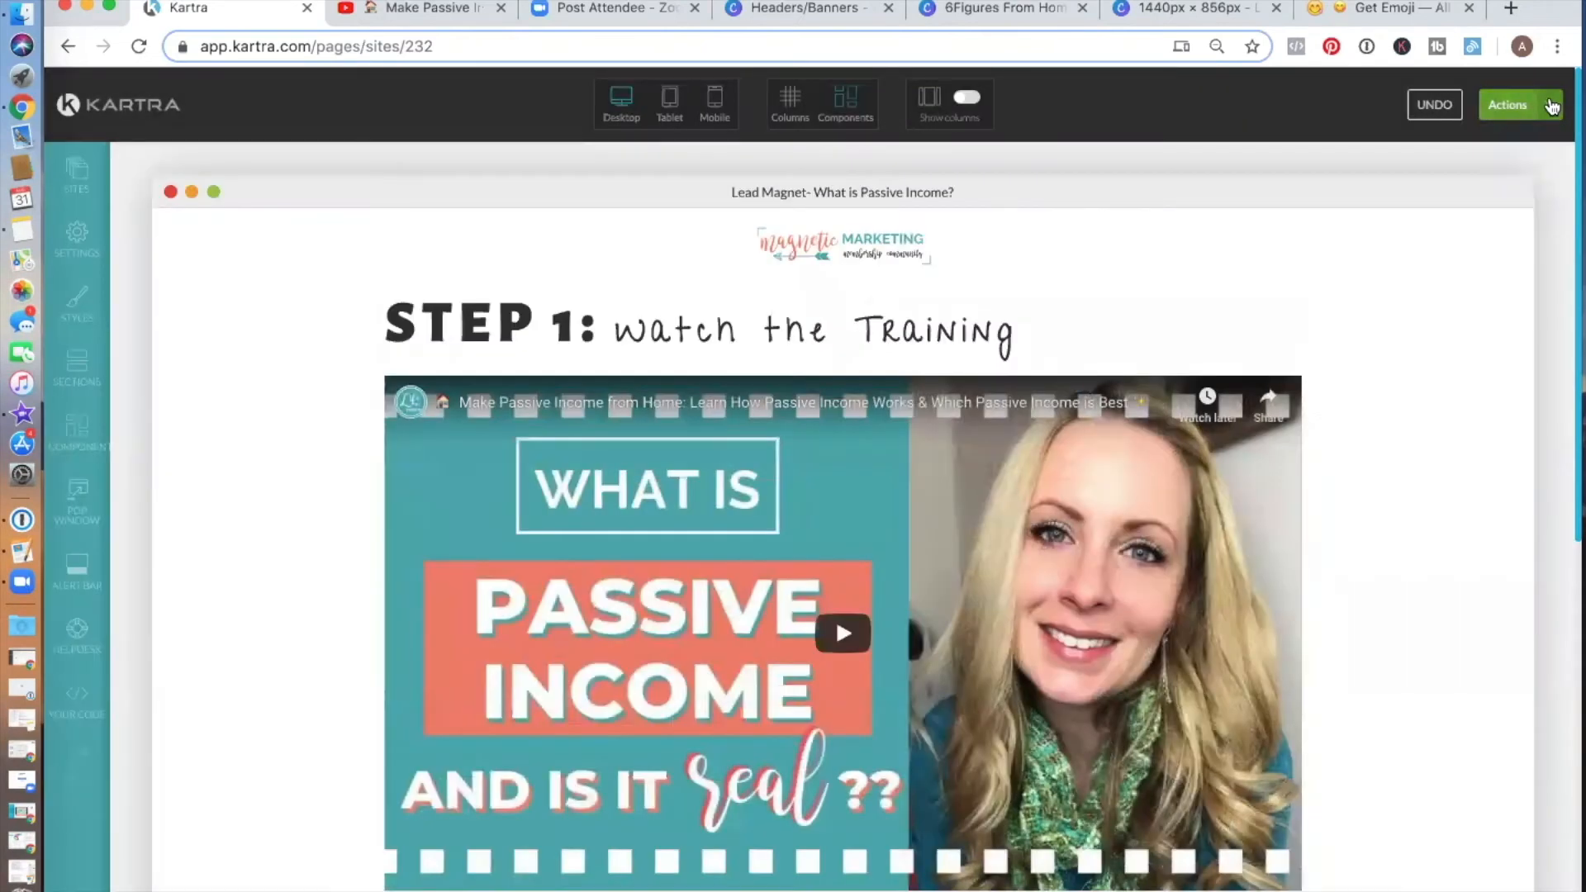
Step: Publish the passive income lead magnet page live by getting a direct page link
{"action": "left_click", "coordinate": [1552, 105]}
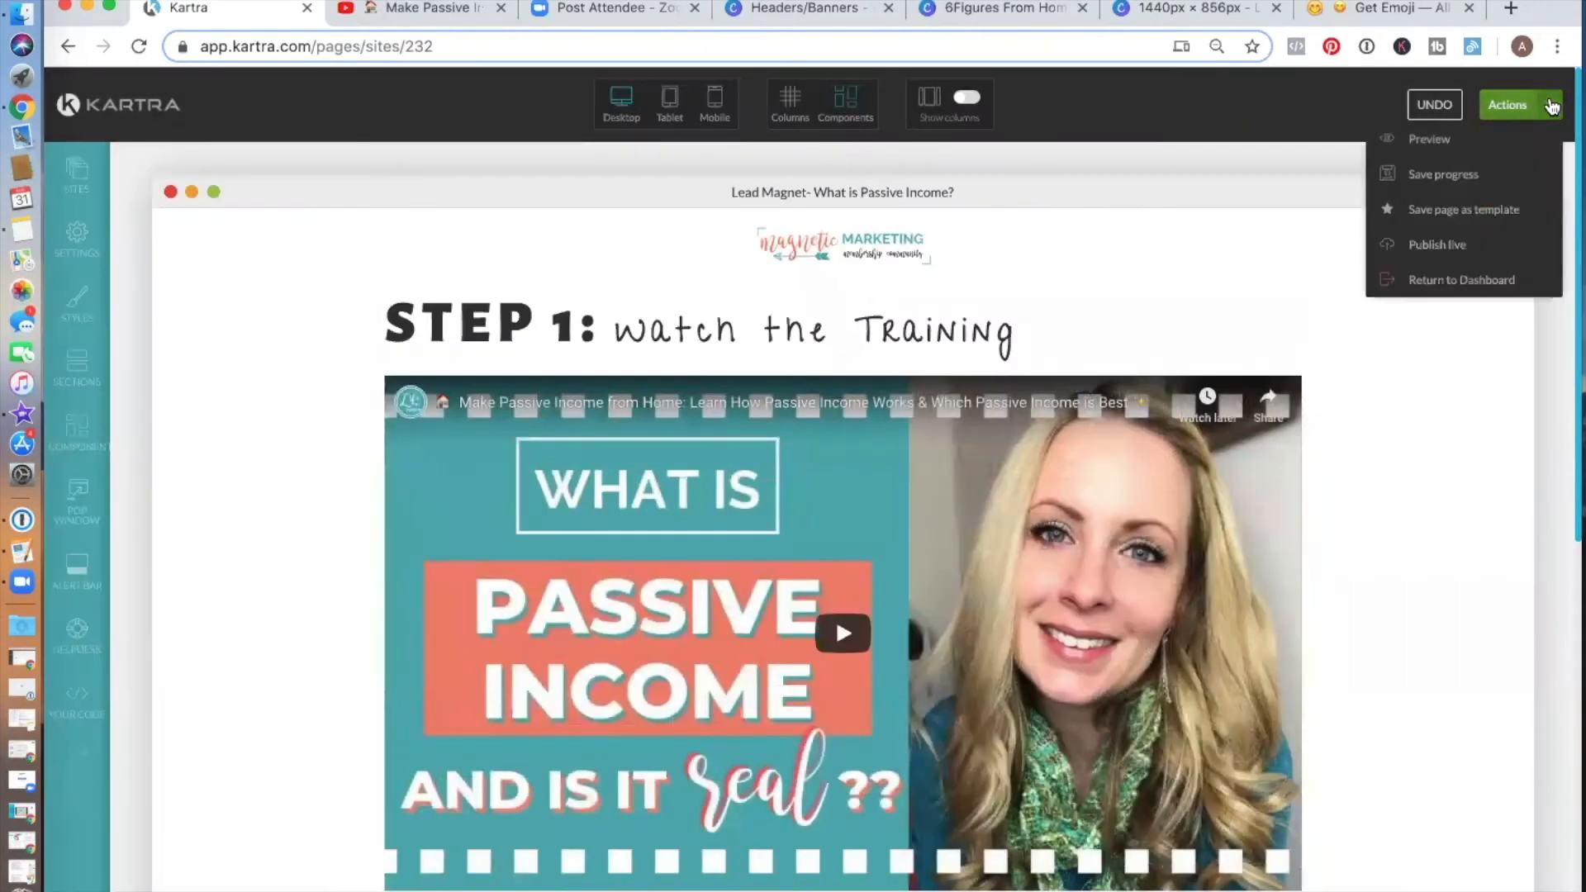
{"action": "left_click", "coordinate": [1436, 246]}
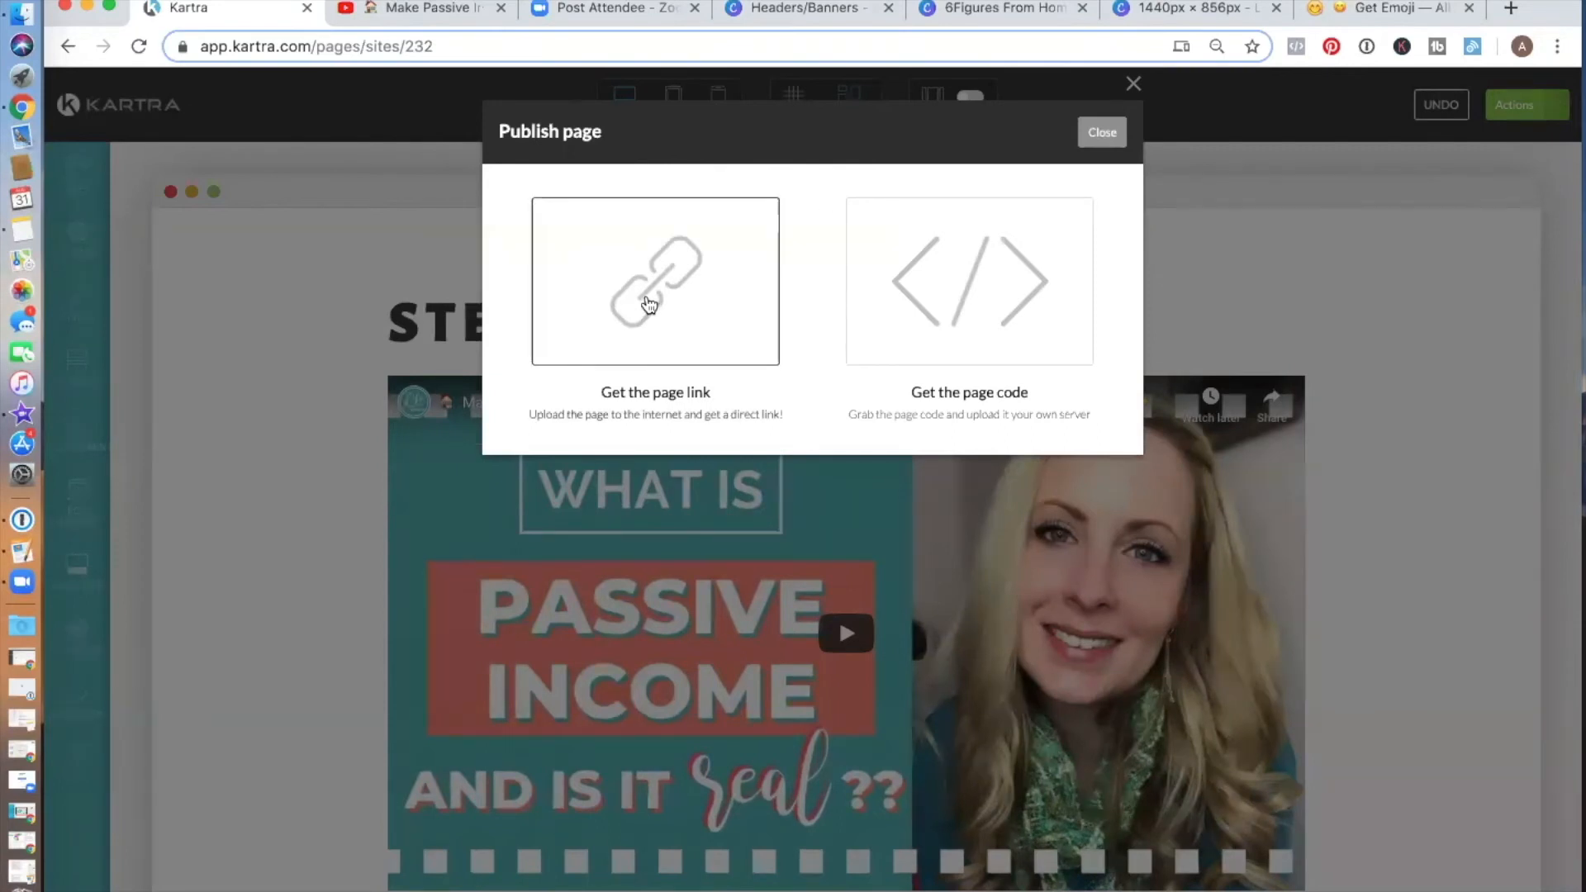
{"action": "left_click", "coordinate": [651, 304]}
{"action": "left_click_drag", "start_coordinate": [755, 347], "coordinate": [912, 500]}
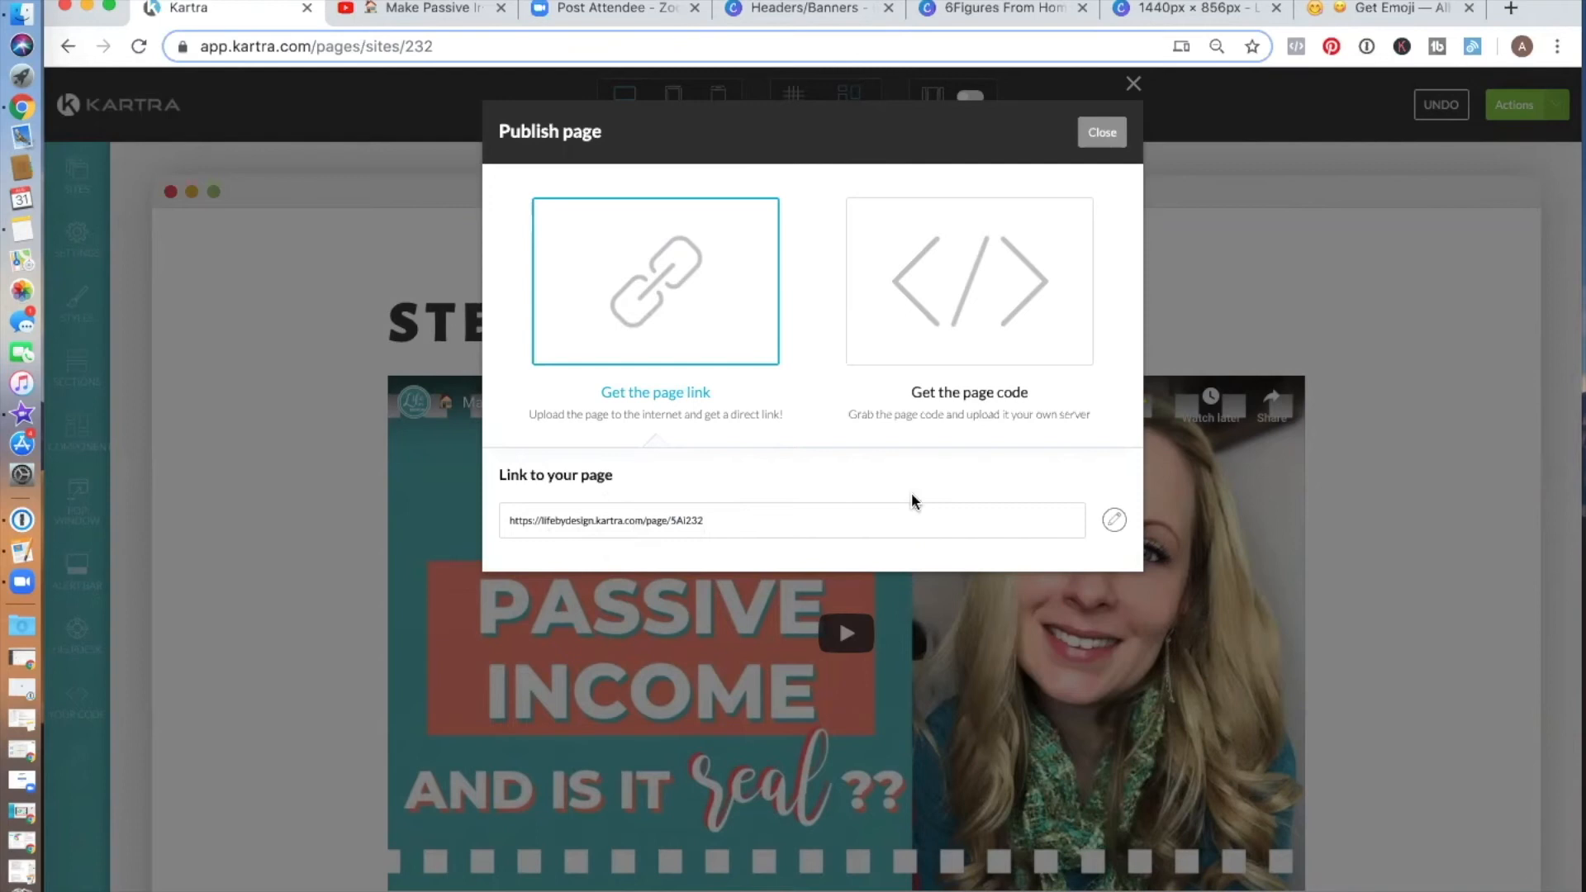
{"action": "left_click", "coordinate": [1115, 522]}
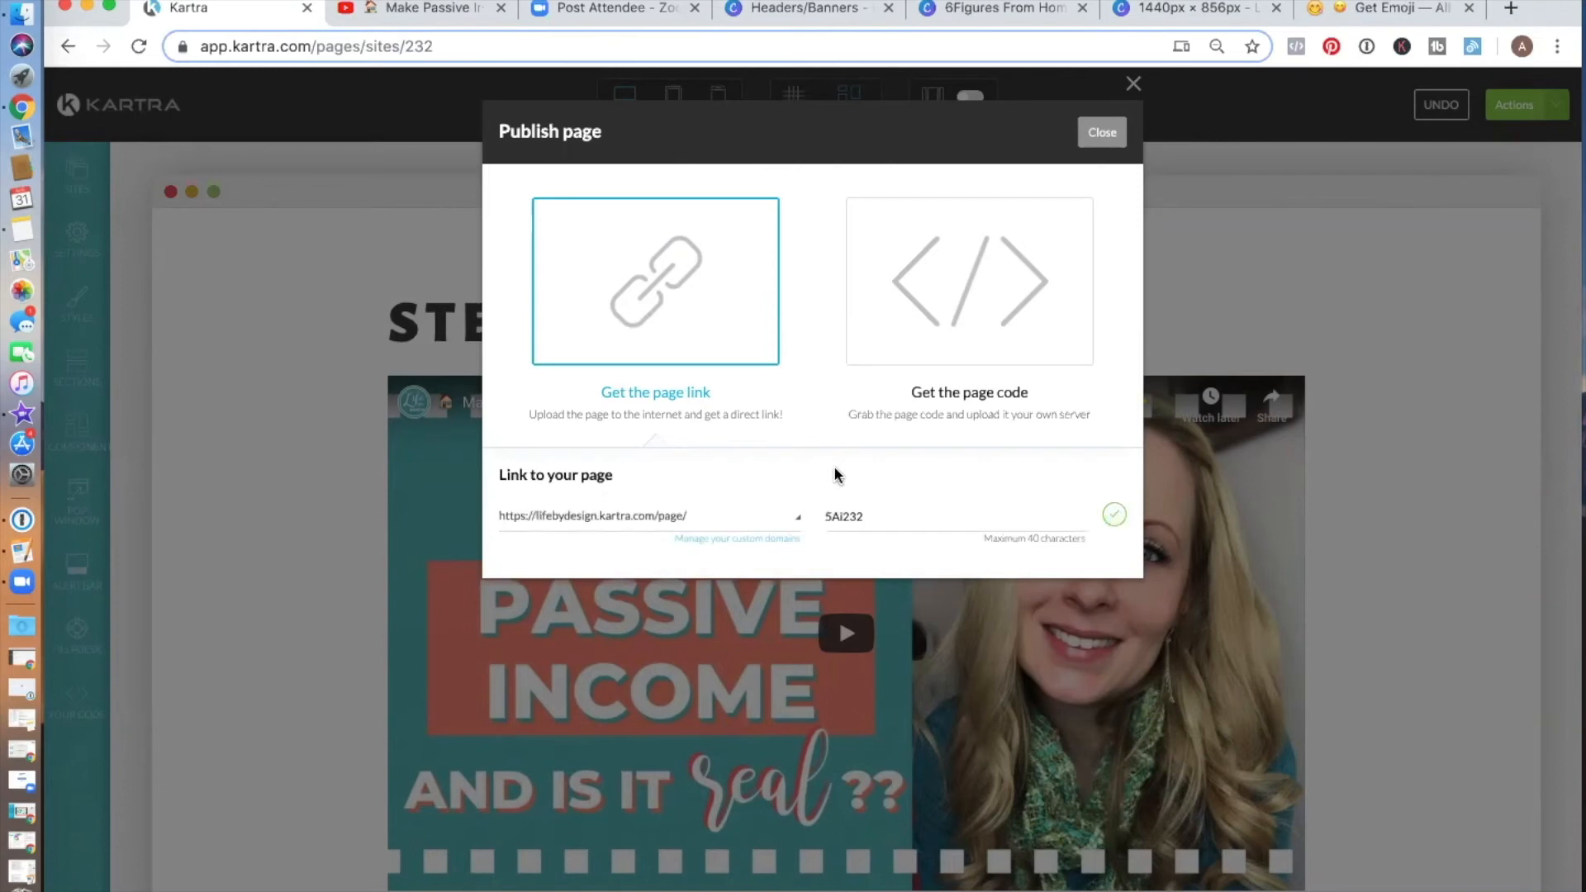
{"action": "left_click", "coordinate": [603, 521]}
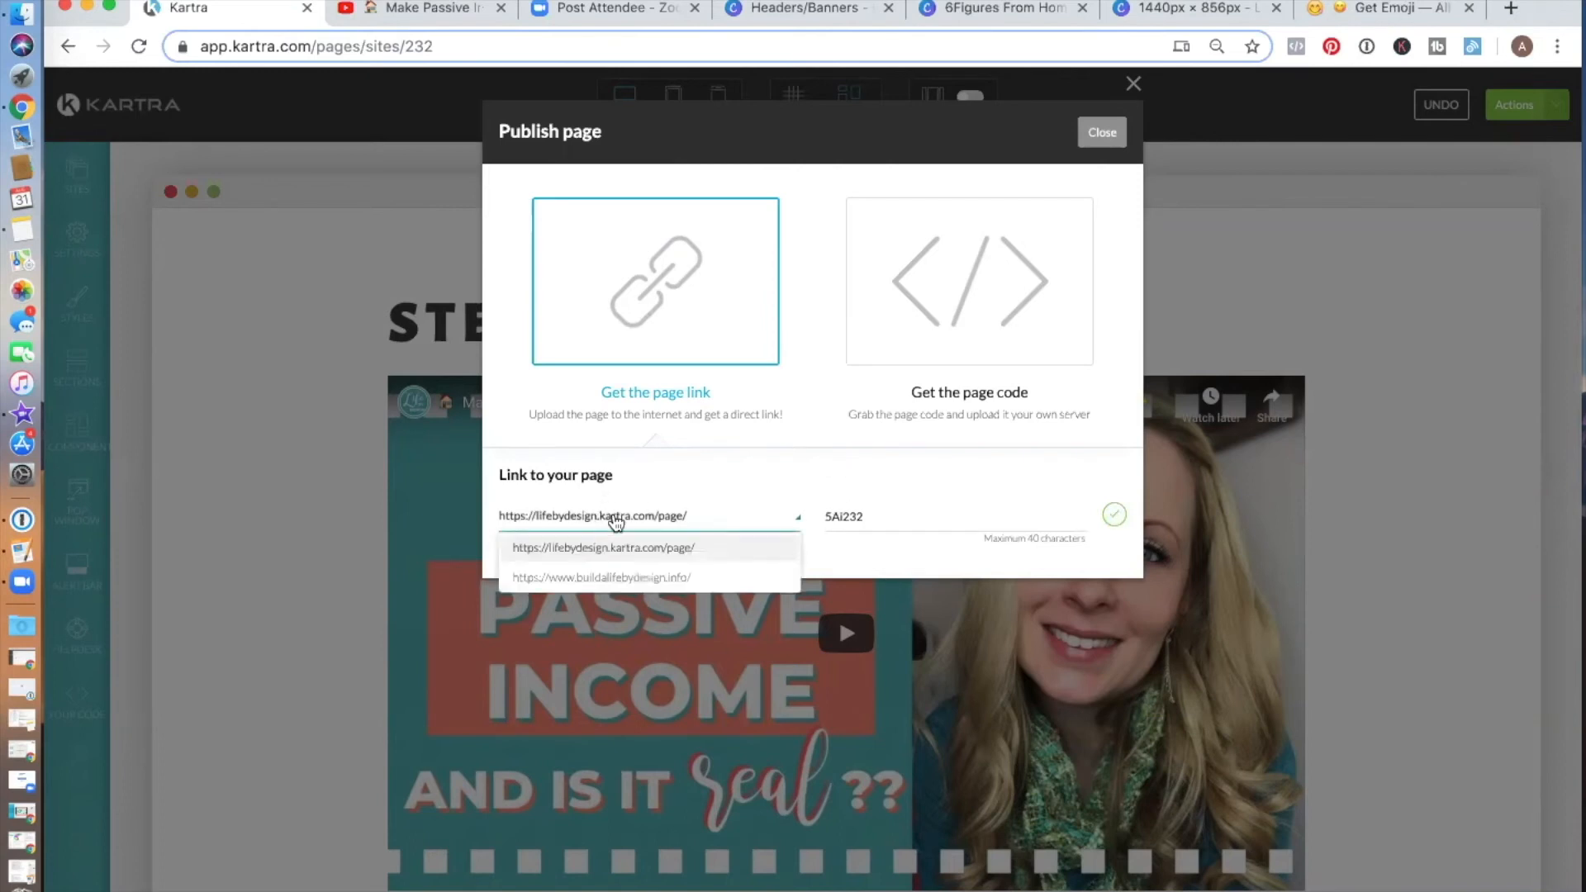
{"action": "left_click", "coordinate": [650, 579]}
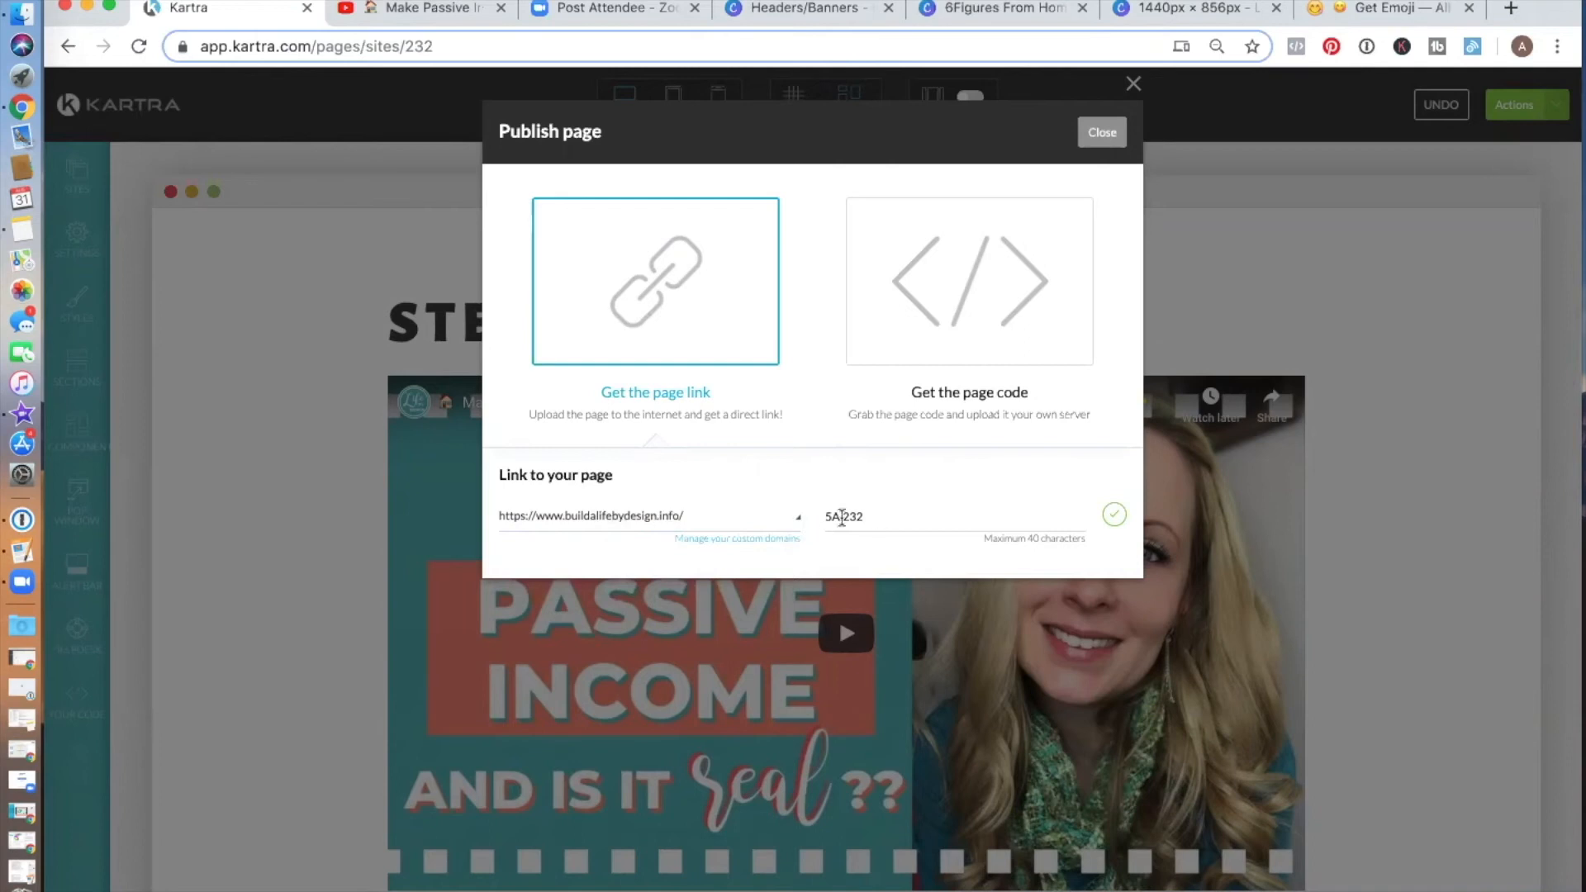
{"action": "left_click_drag", "start_coordinate": [873, 516], "coordinate": [814, 517]}
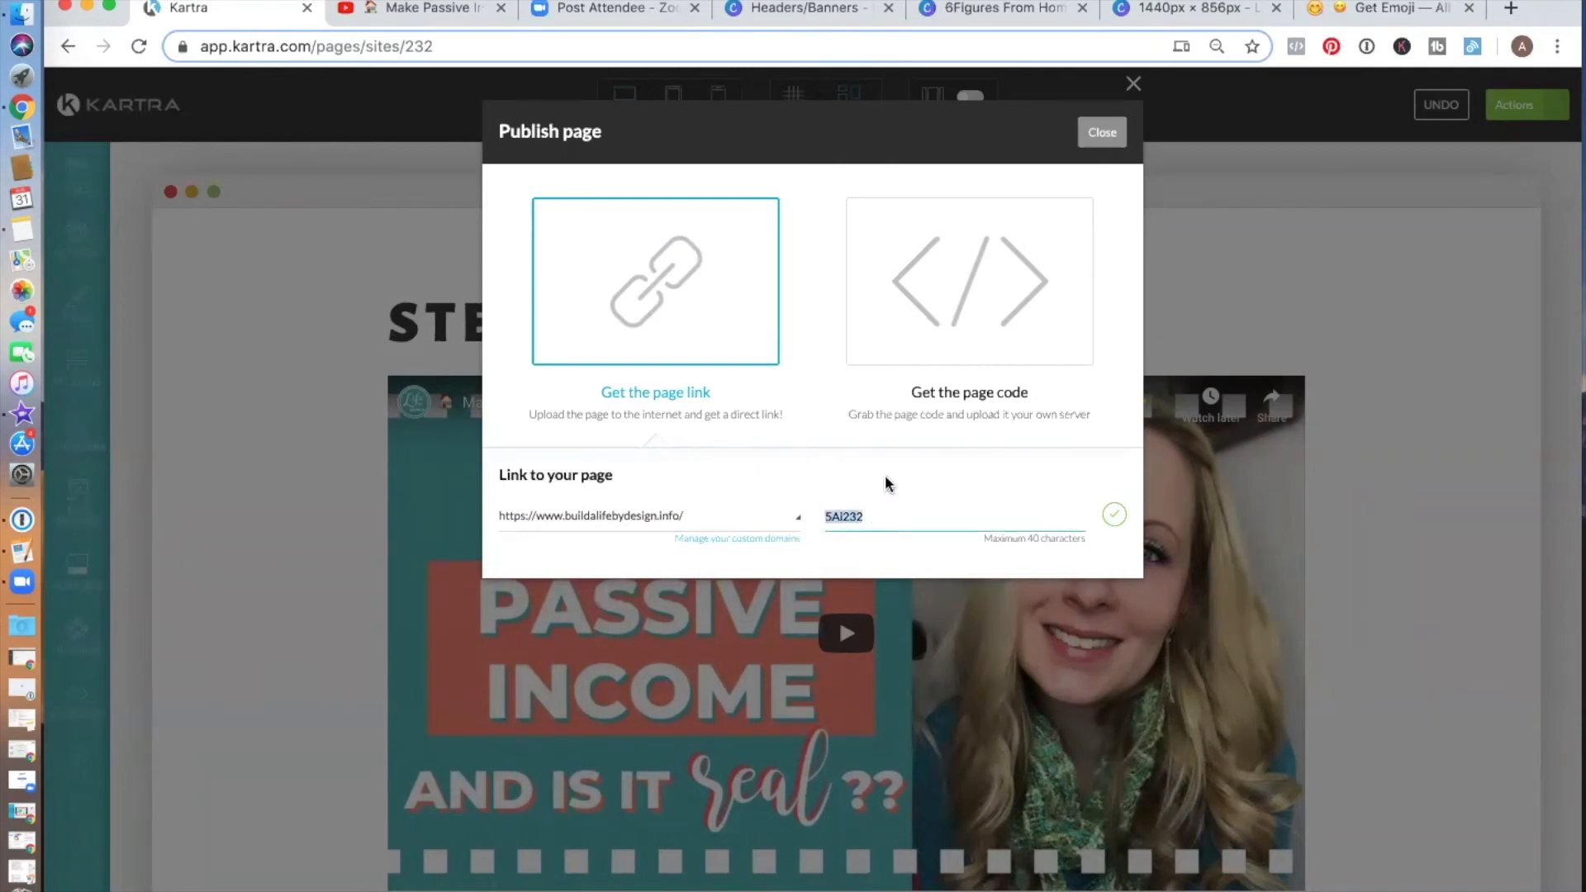
{"action": "type", "text": "passiveincome"}
{"action": "left_click", "coordinate": [1116, 516]}
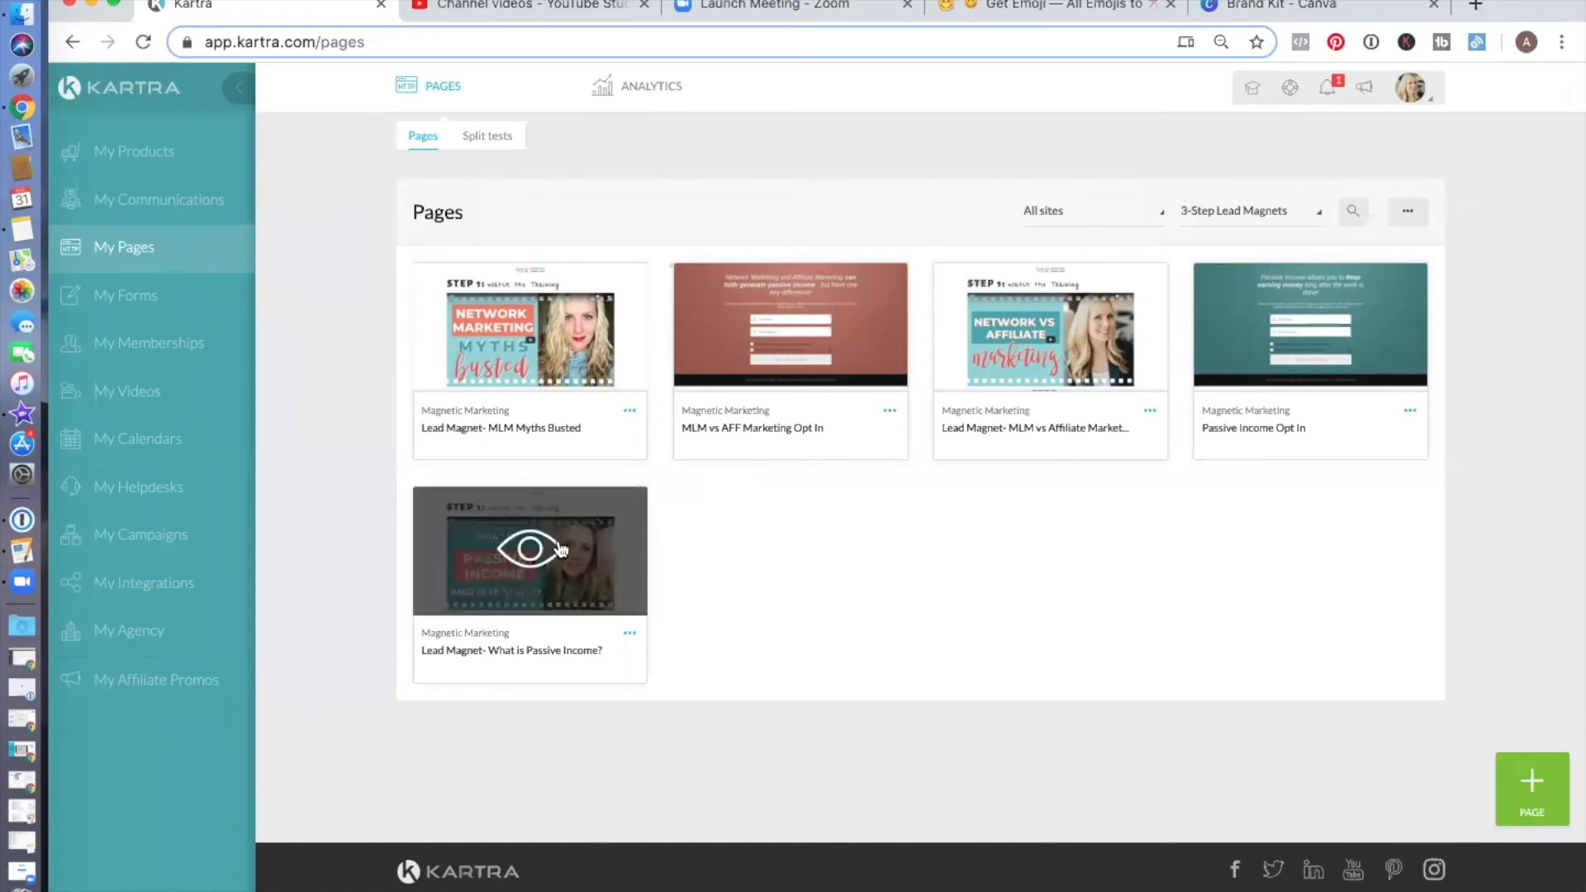
Step: Start cloning the "Lead Magnet- What is Passive Income?" page and copy the link of the Multi Level Marketing TOP 10 video from YouTube Studio
{"action": "left_click", "coordinate": [629, 637]}
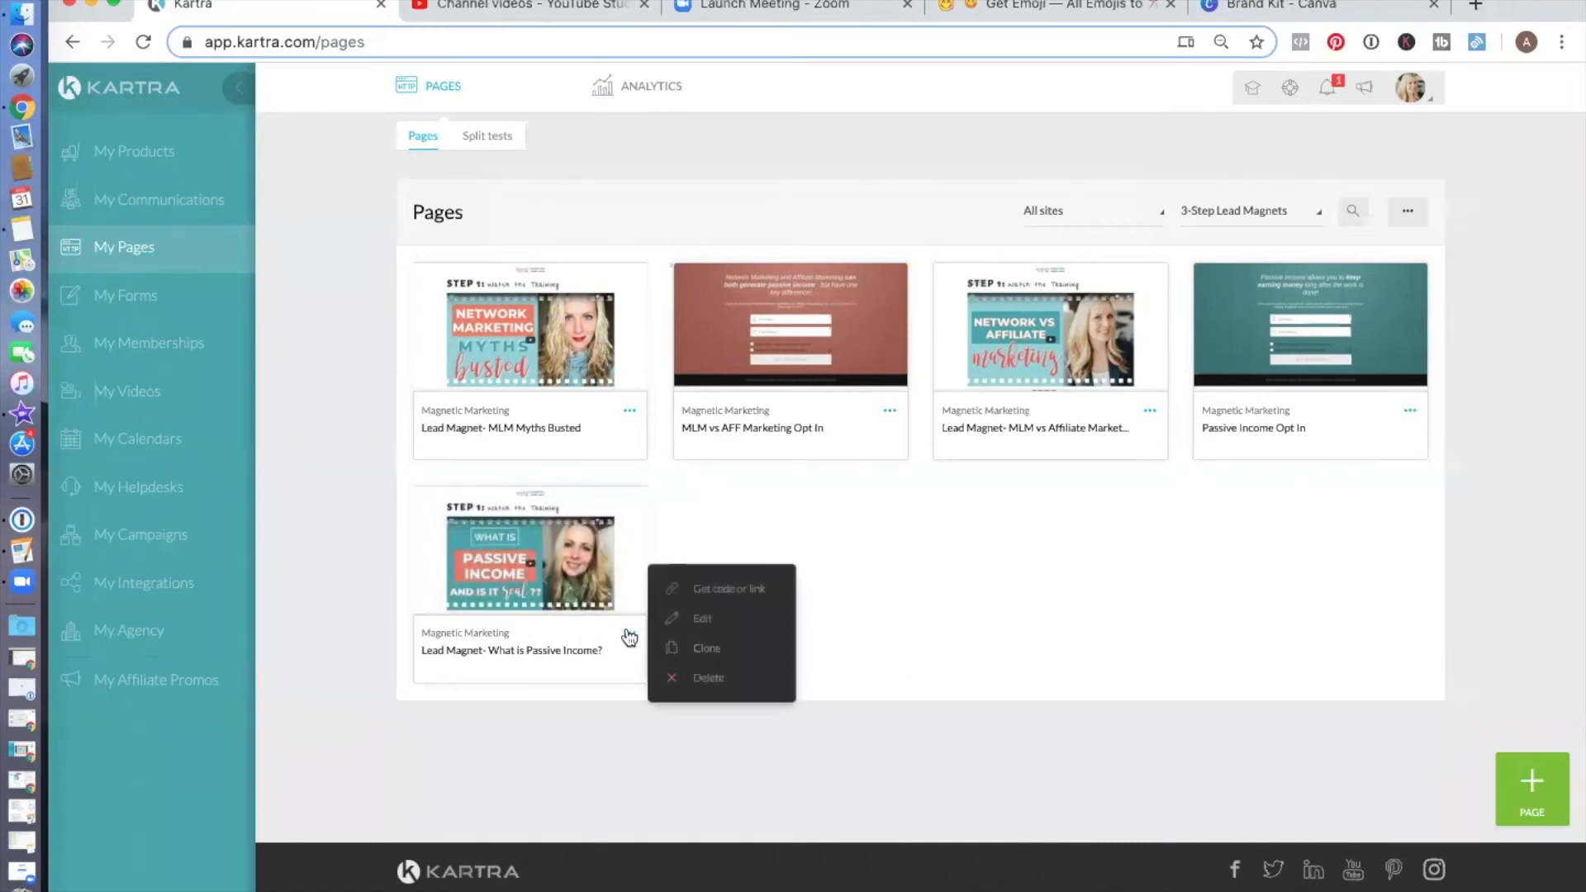
{"action": "left_click", "coordinate": [708, 652]}
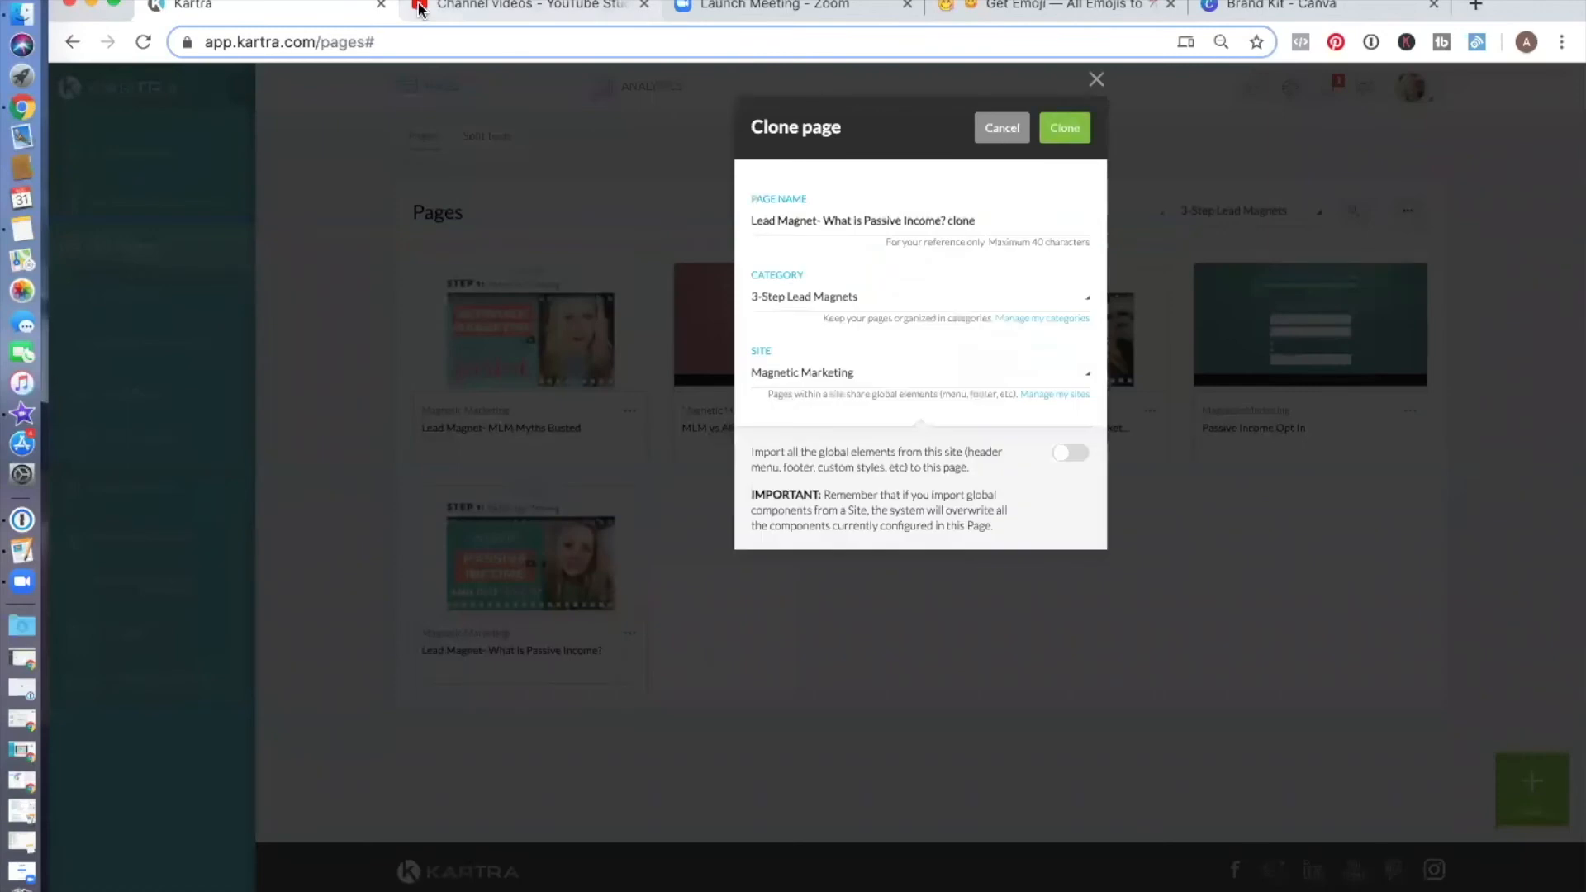
{"action": "left_click", "coordinate": [418, 8]}
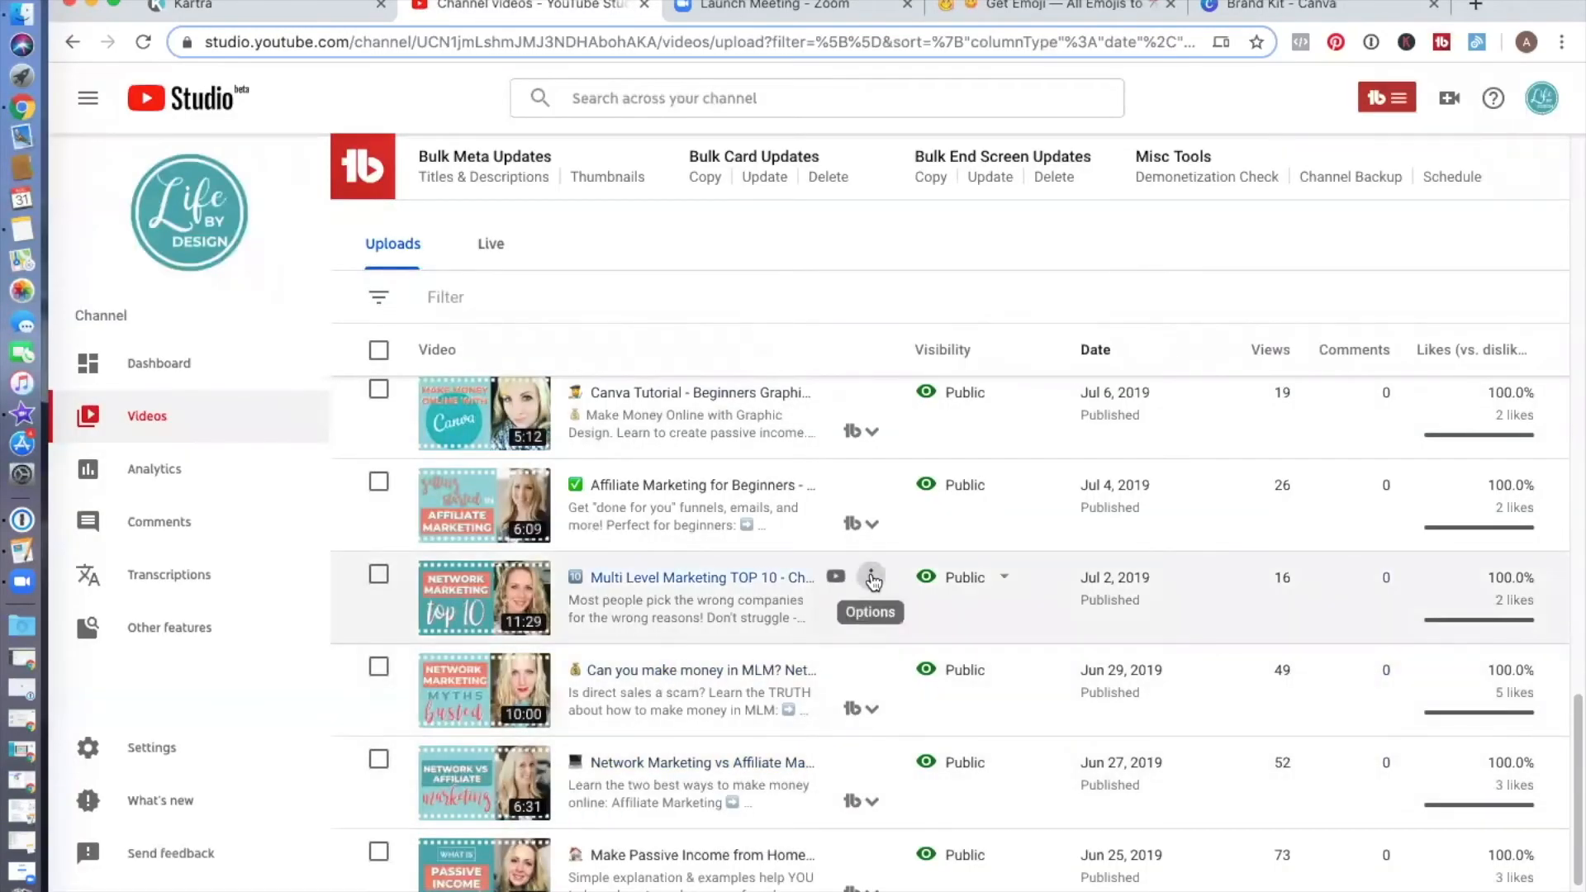
{"action": "left_click", "coordinate": [872, 581]}
{"action": "left_click", "coordinate": [759, 617]}
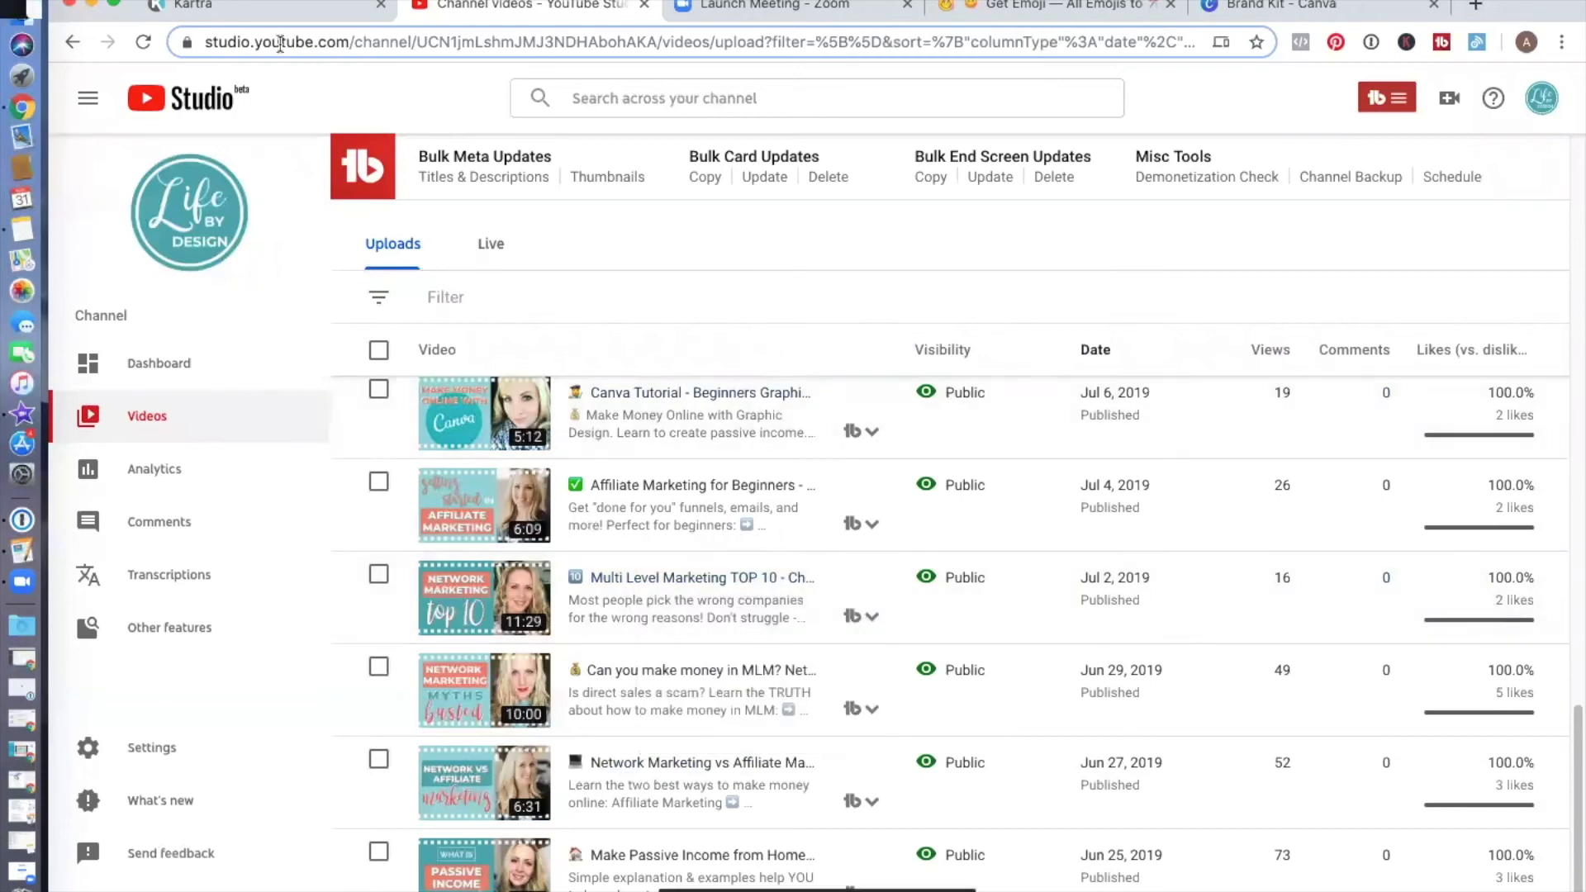
{"action": "left_click", "coordinate": [194, 7]}
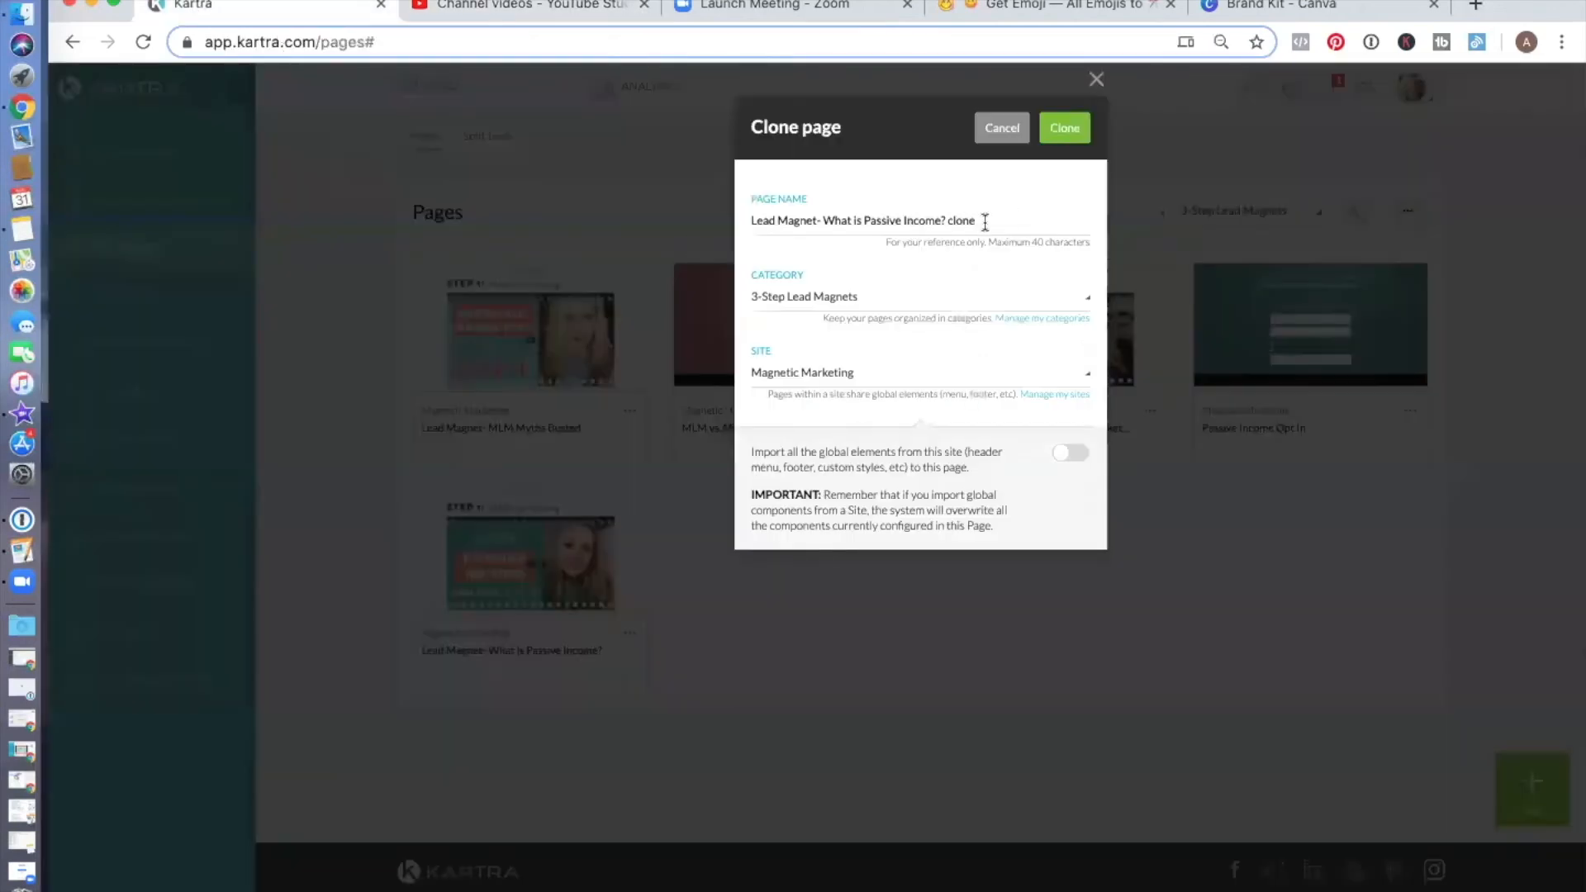
Step: Name the cloned page "Lead Magnet- MLM Top 10" and create the clone
{"action": "left_click_drag", "start_coordinate": [977, 221], "coordinate": [824, 216]}
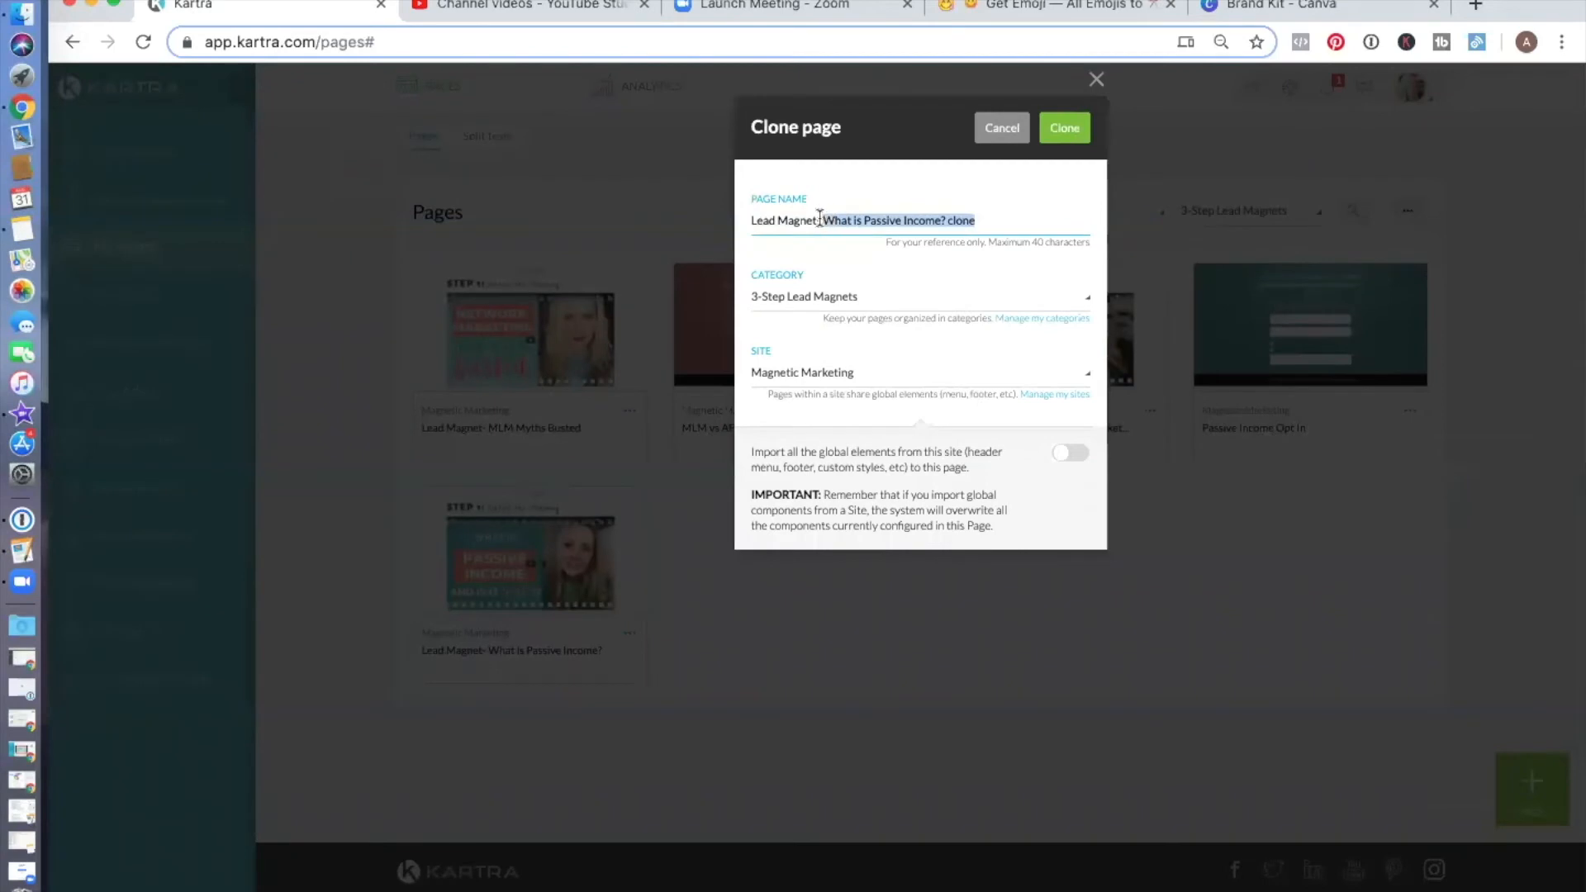
{"action": "type", "text": "MLM Top"}
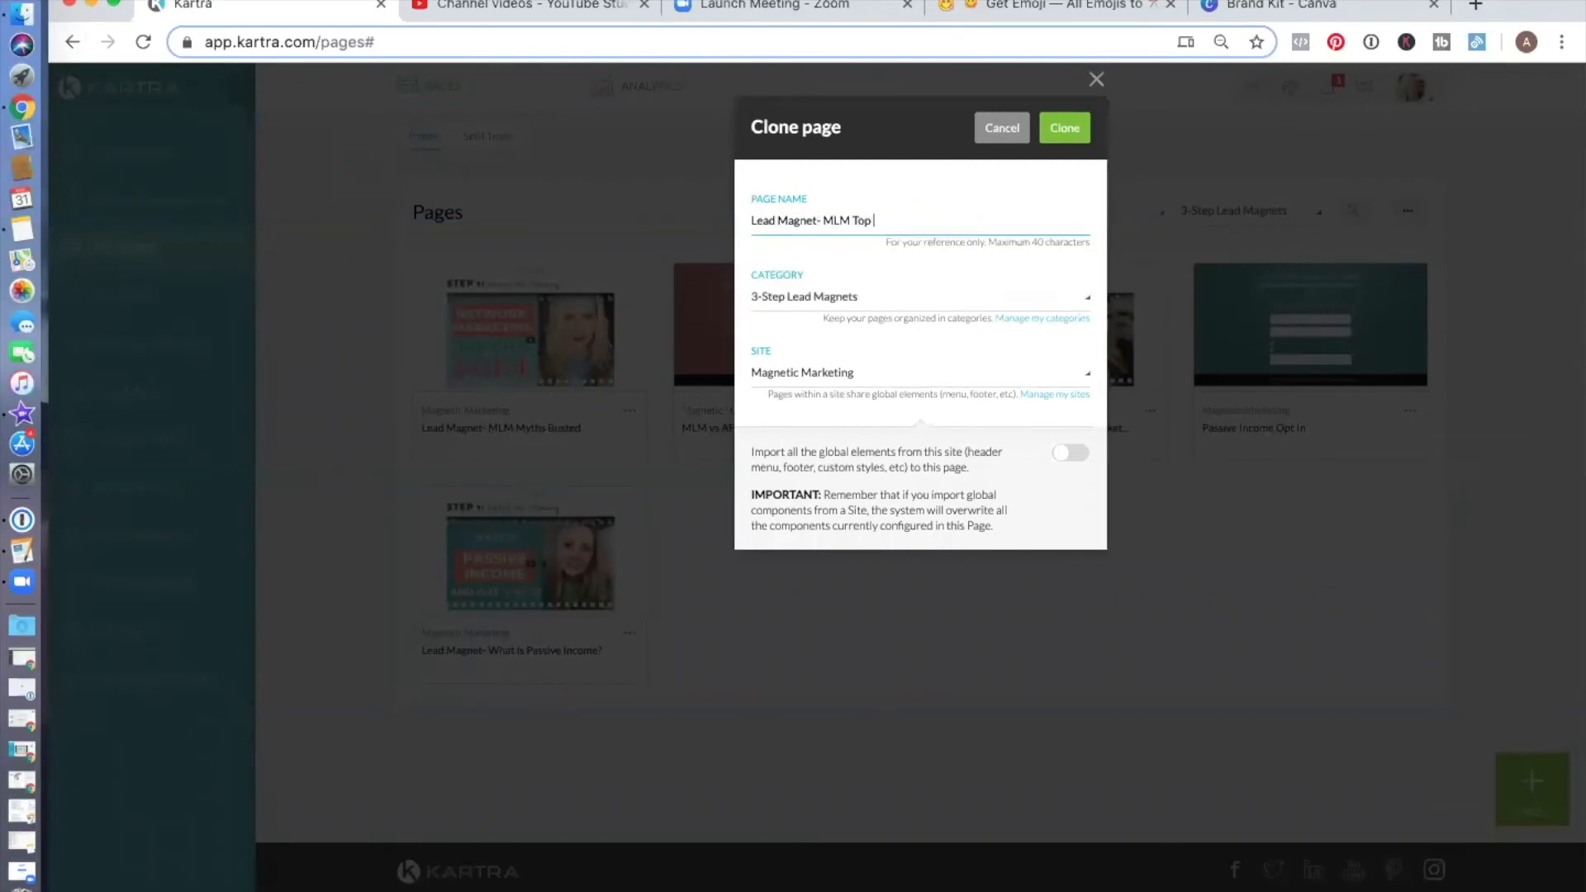
{"action": "type", "text": " 10"}
{"action": "left_click", "coordinate": [1062, 130]}
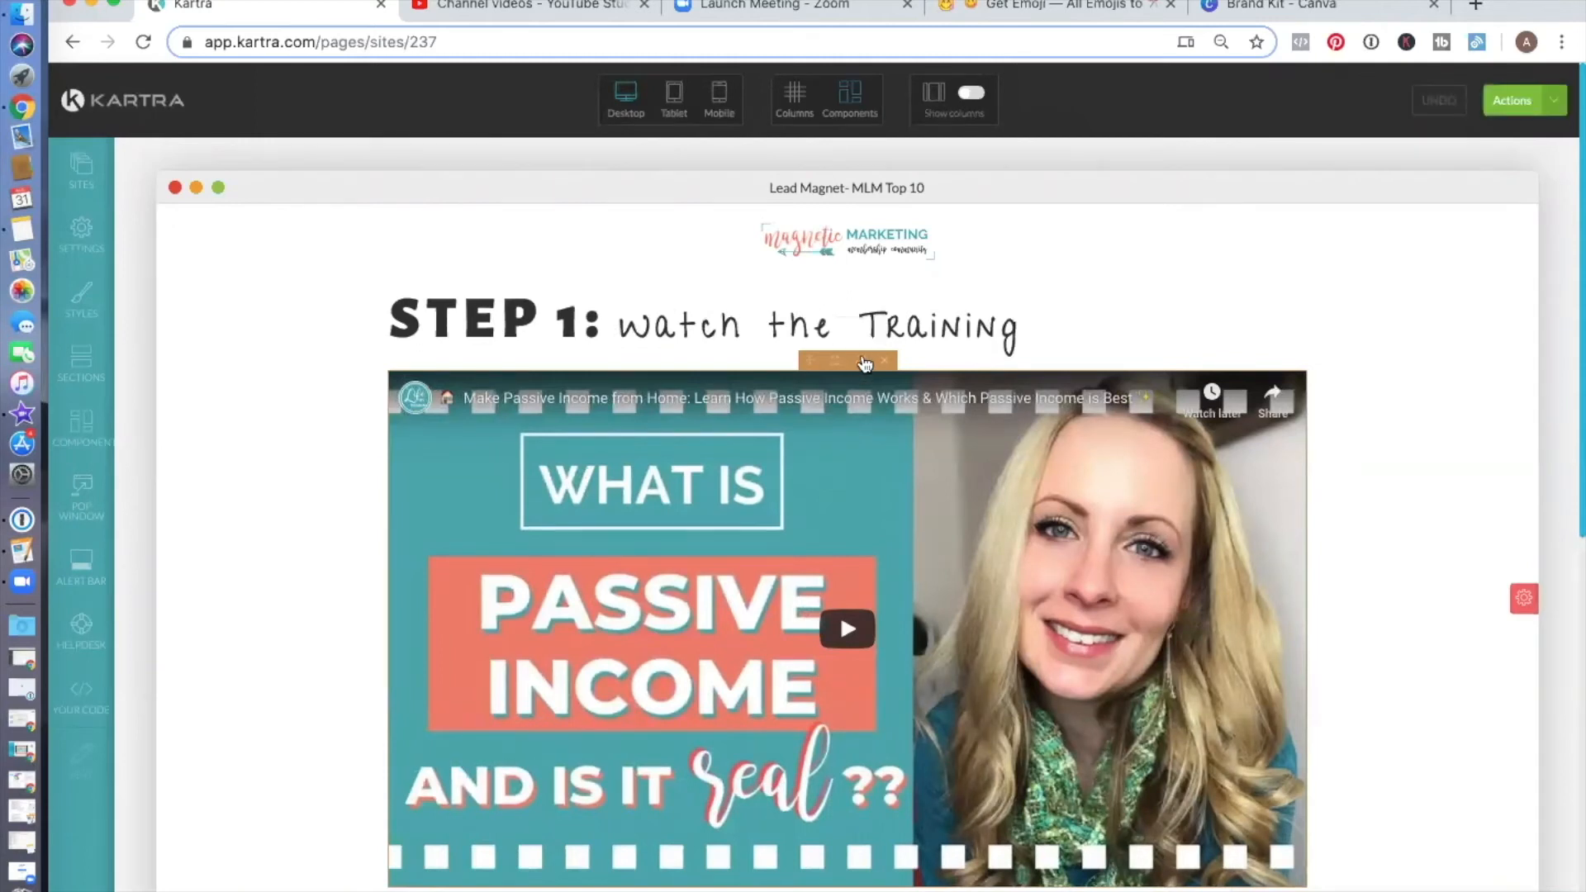
{"action": "left_click", "coordinate": [865, 363]}
{"action": "left_click_drag", "start_coordinate": [400, 458], "coordinate": [112, 453]}
{"action": "type", "text": "https://youtu.be/CNVi8ktOTqc"}
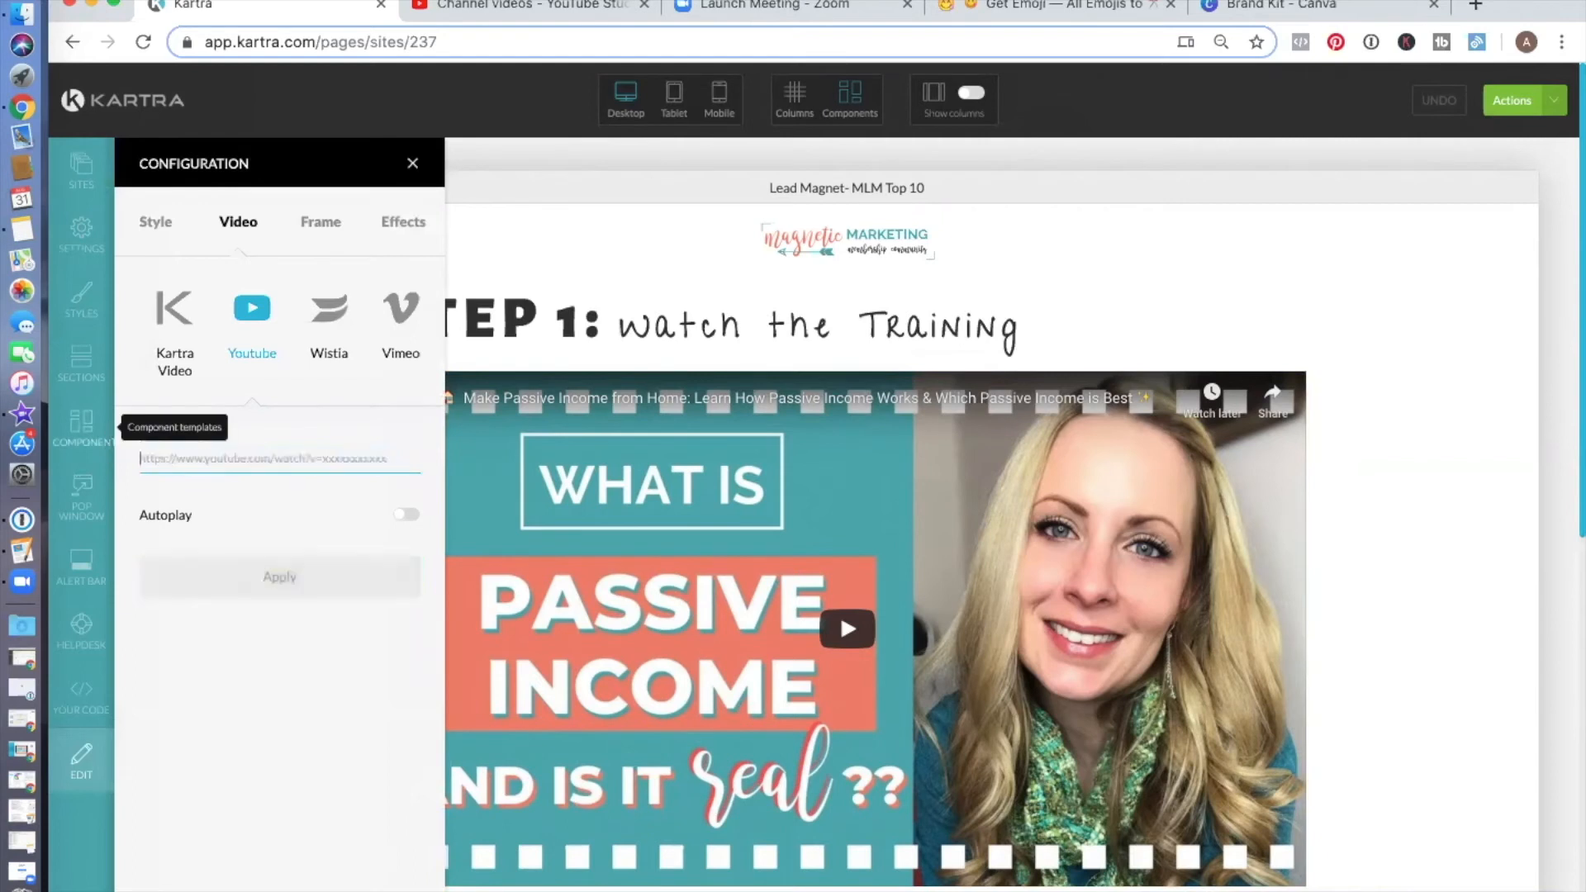
{"action": "left_click", "coordinate": [296, 587]}
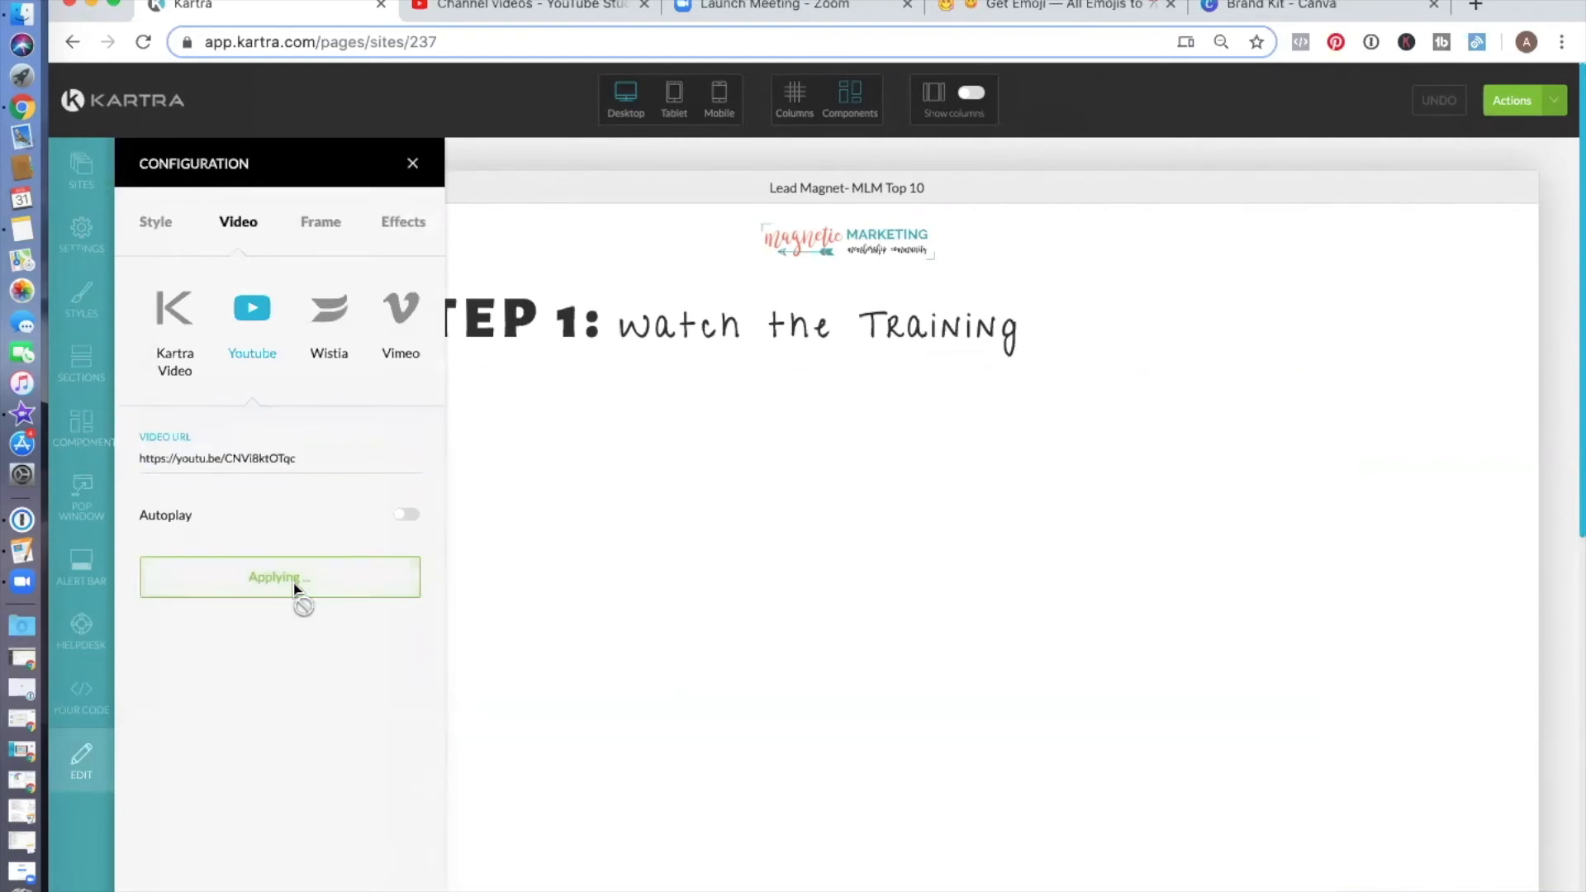
{"action": "left_click", "coordinate": [415, 164]}
{"action": "scroll", "coordinate": [325, 410], "scroll_direction": "down", "scroll_amount": 7}
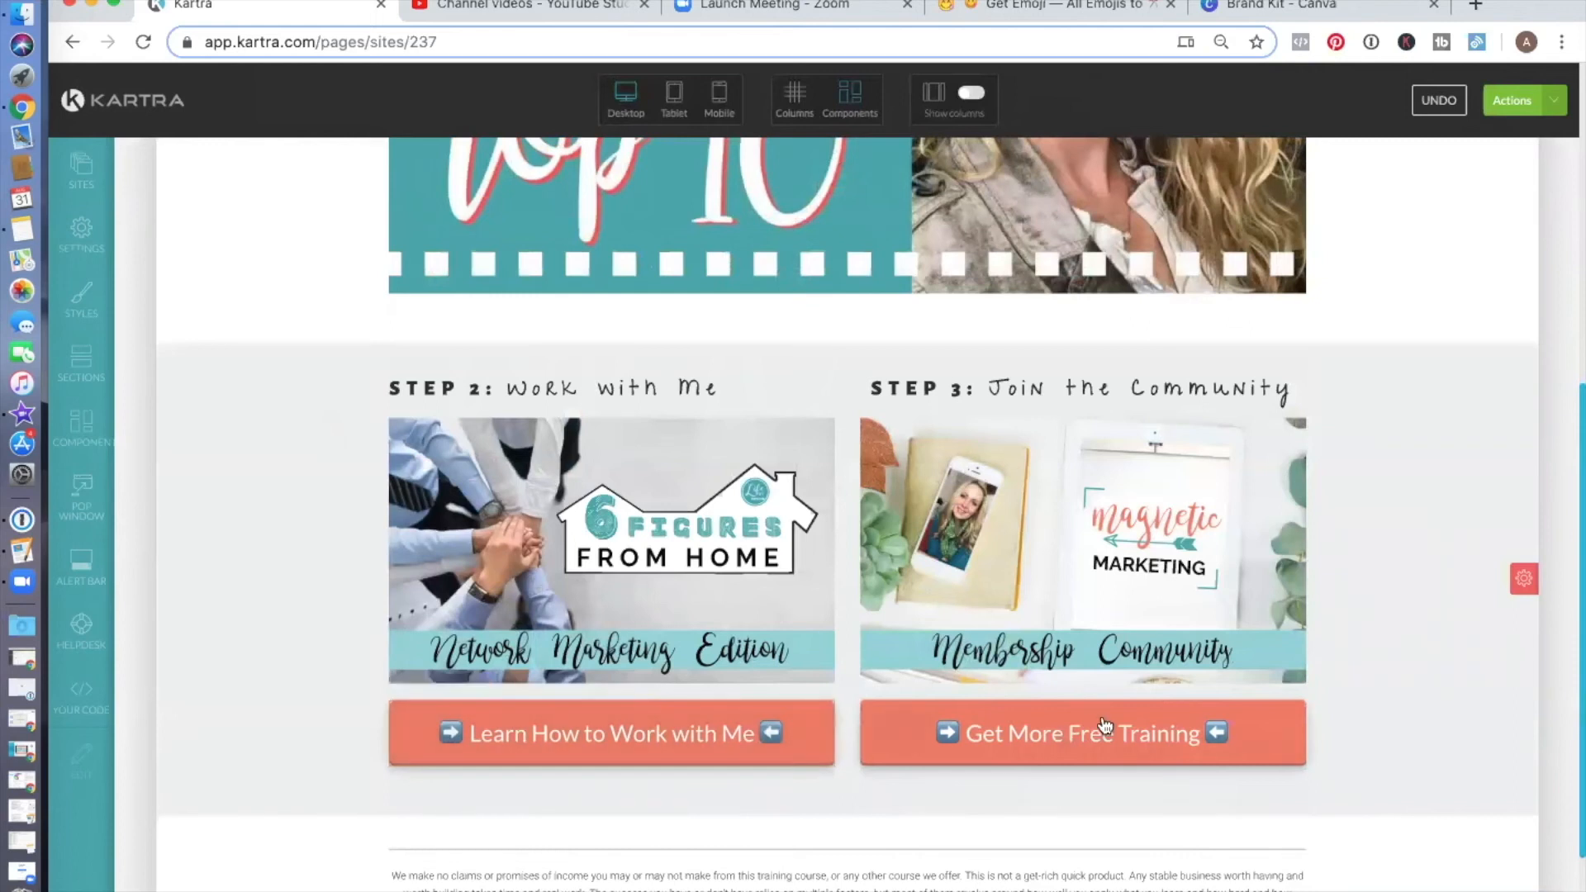
{"action": "scroll", "coordinate": [1376, 632], "scroll_direction": "up", "scroll_amount": 1}
{"action": "scroll", "coordinate": [1376, 636], "scroll_direction": "up", "scroll_amount": 7}
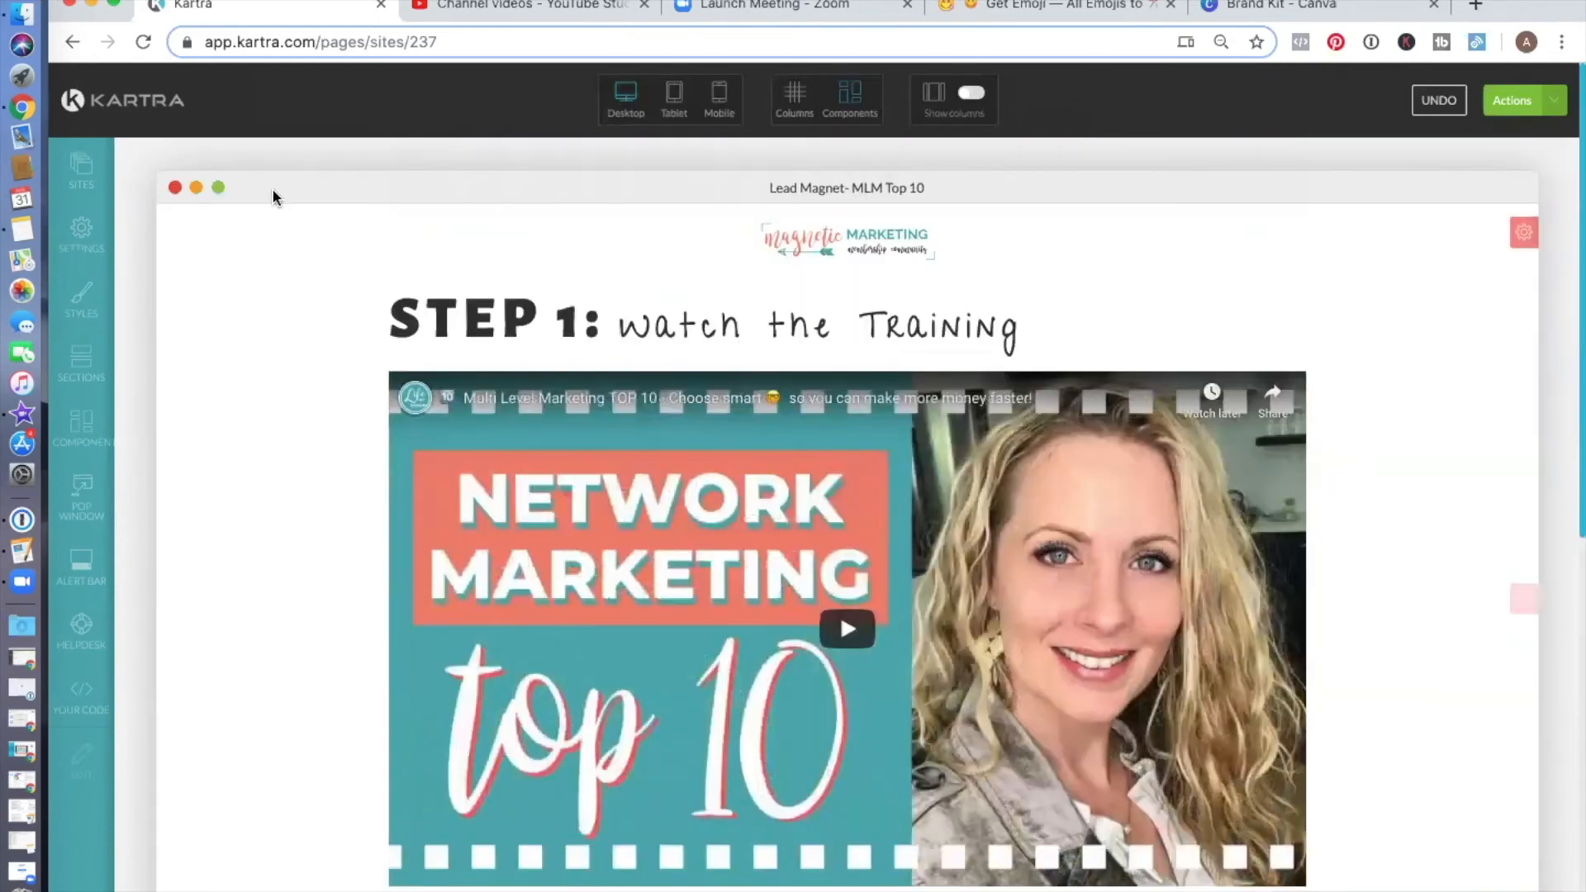
Step: Set the page title in the cloned page's SEO parameters to "Free Training - MLM Top 10"
{"action": "left_click", "coordinate": [80, 236]}
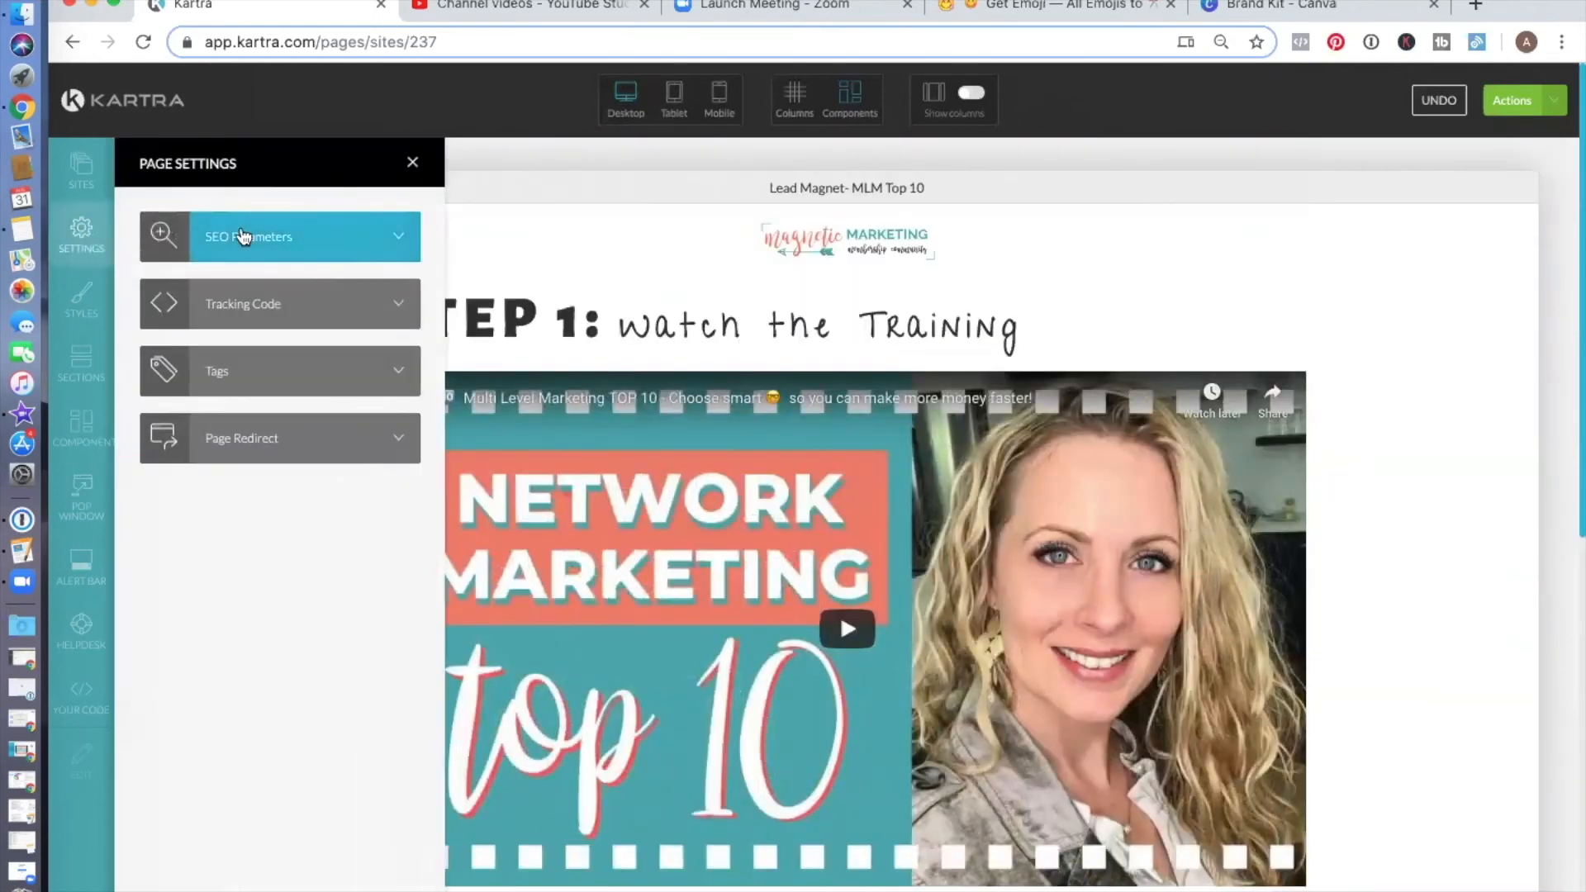
{"action": "left_click", "coordinate": [217, 233]}
{"action": "left_click_drag", "start_coordinate": [256, 238], "coordinate": [216, 235]}
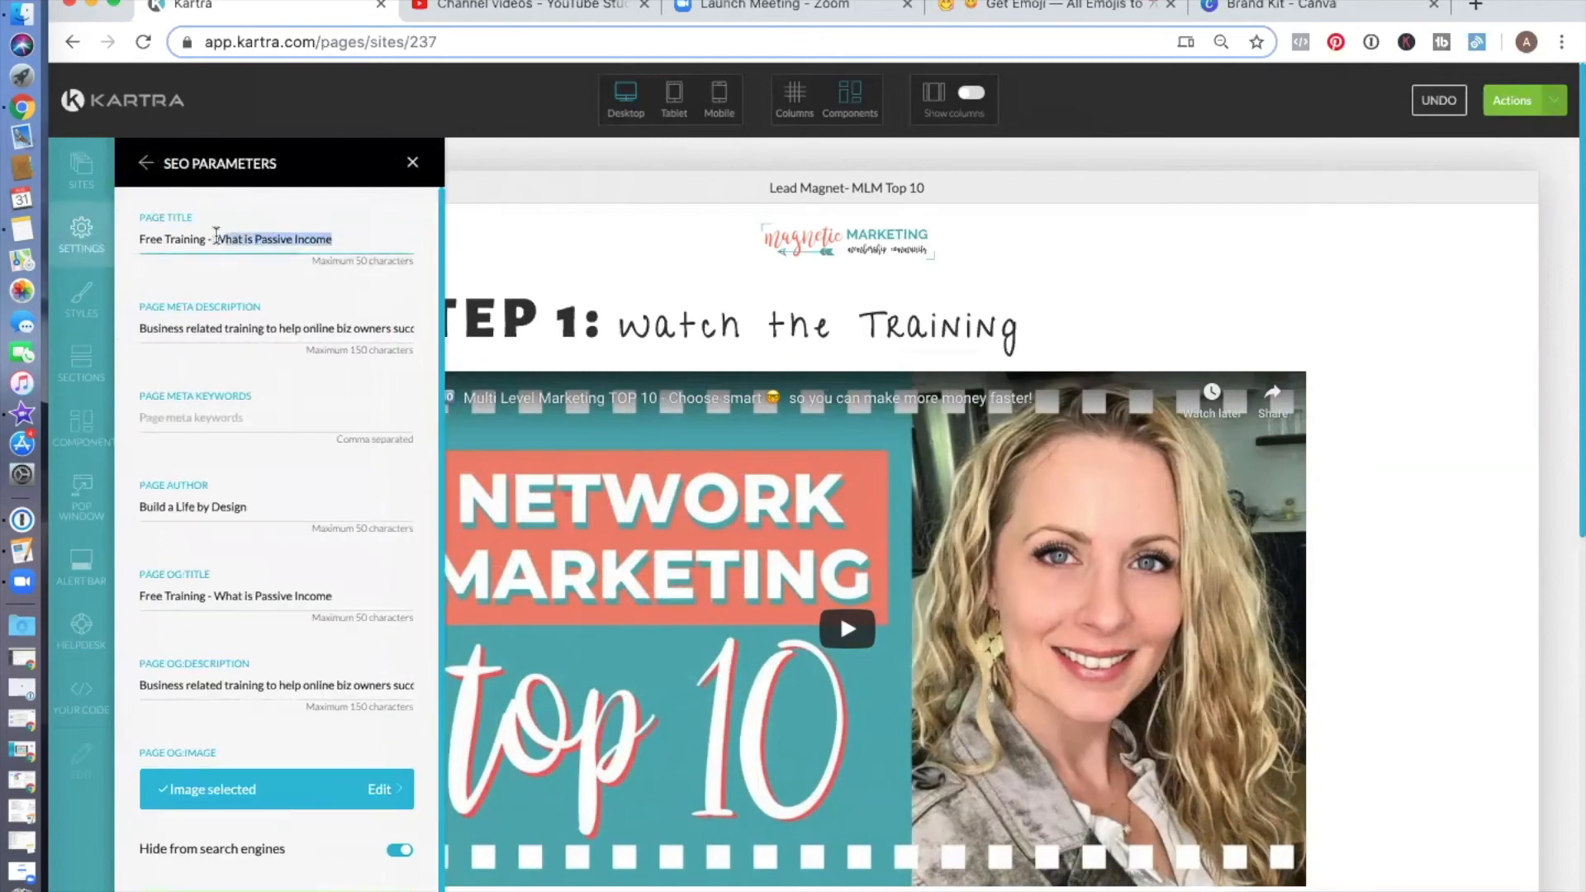
{"action": "type", "text": "MLM Top 10"}
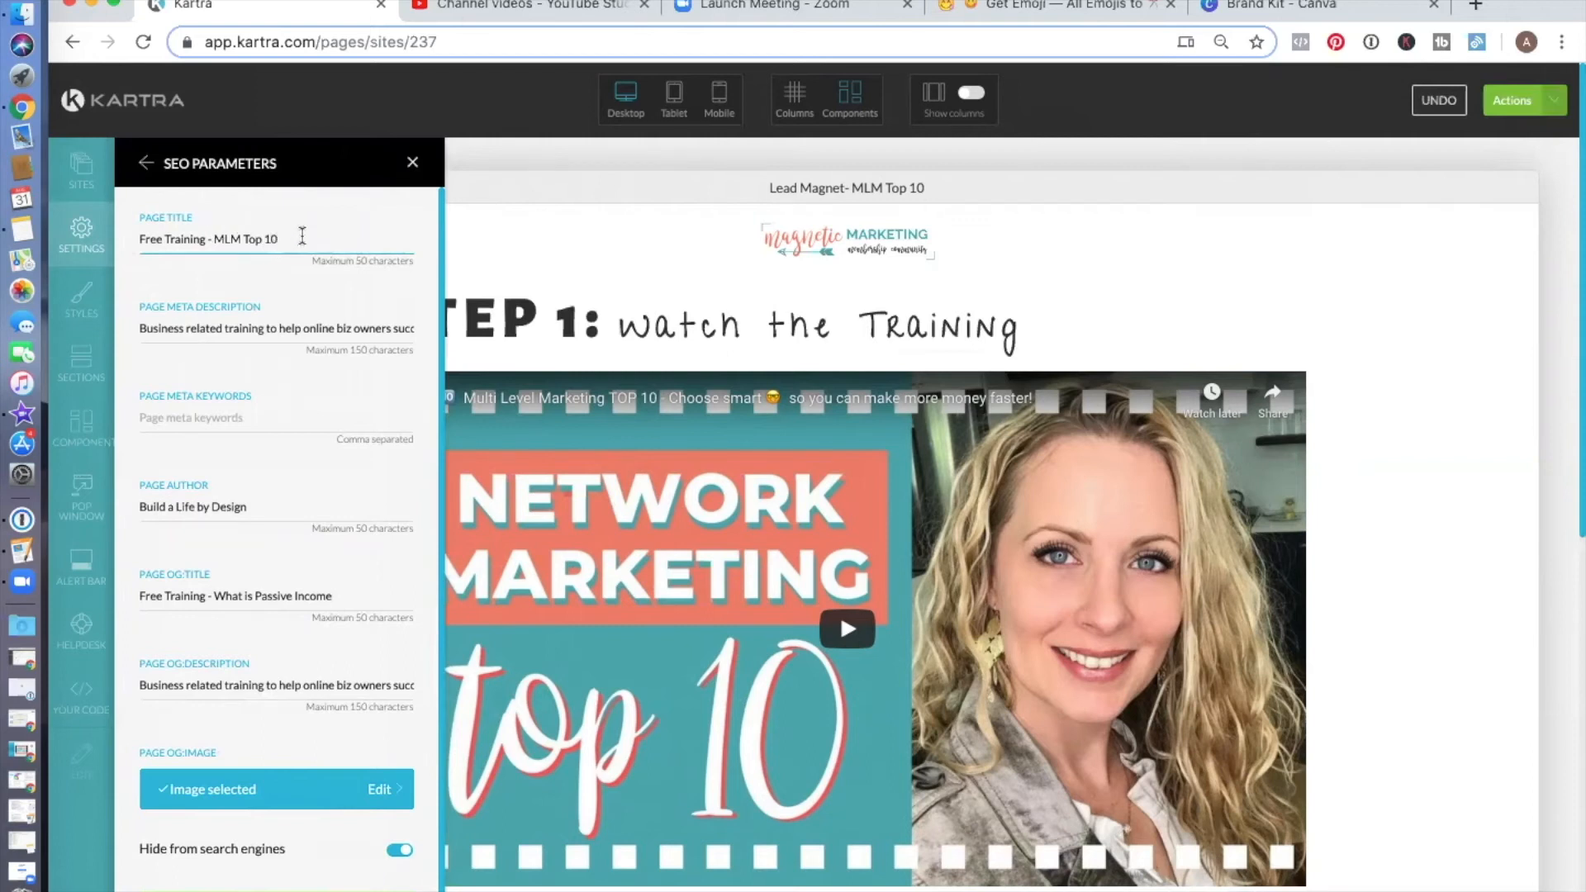
Step: Copy the new page title into the page OG:title in place of the old one and save the SEO parameters
{"action": "left_click_drag", "start_coordinate": [303, 236], "coordinate": [134, 238]}
{"action": "key", "text": "super+c"}
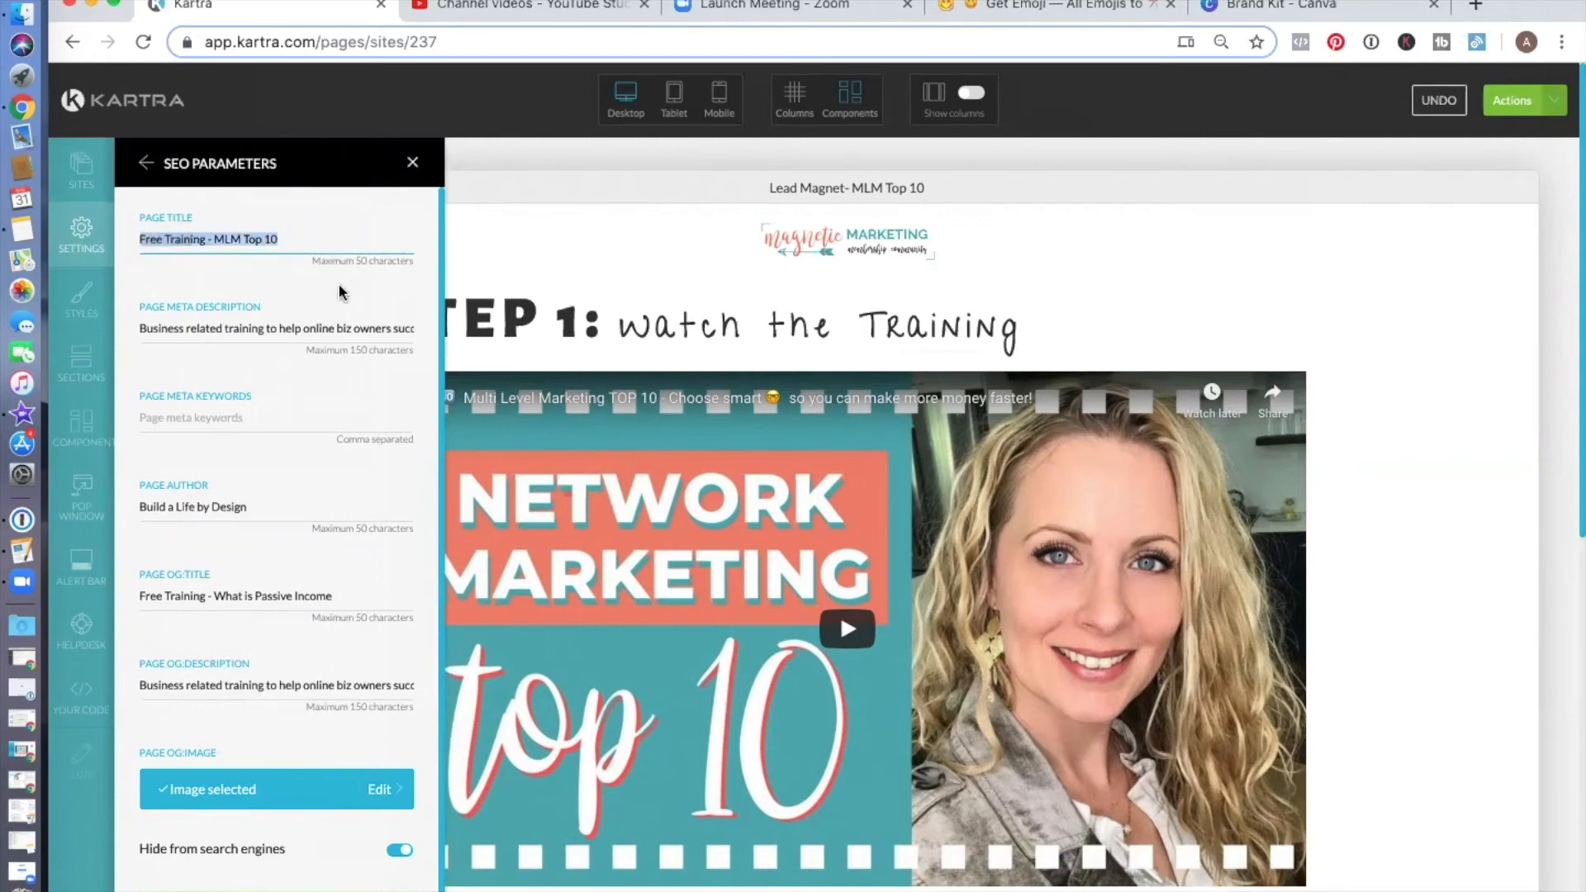
{"action": "left_click_drag", "start_coordinate": [377, 608], "coordinate": [124, 585]}
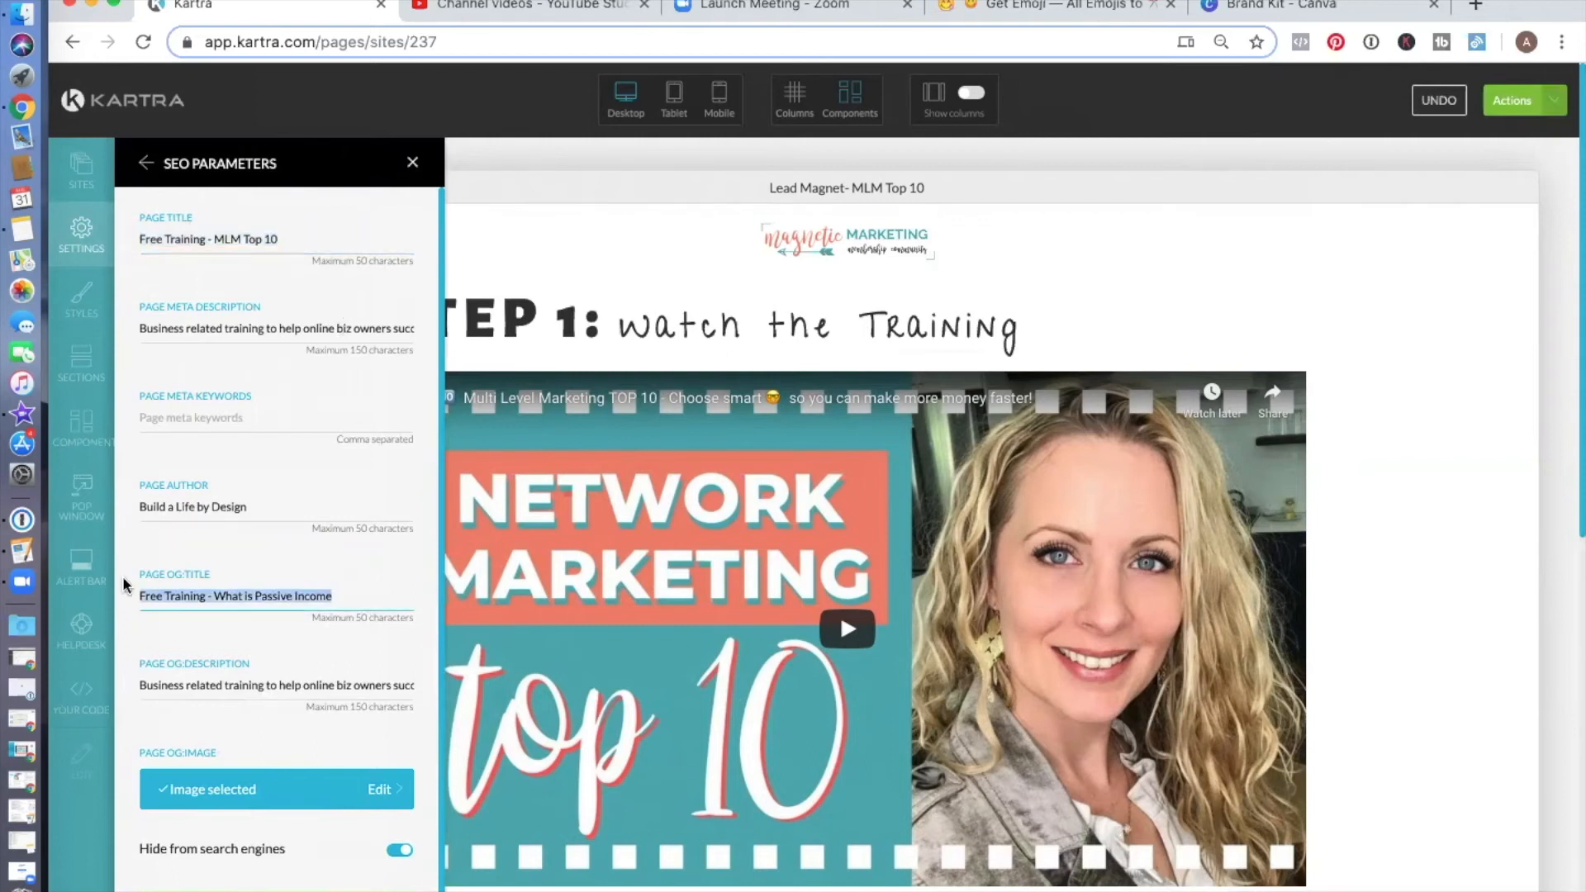
{"action": "key", "text": "super+v"}
{"action": "left_click", "coordinate": [277, 891]}
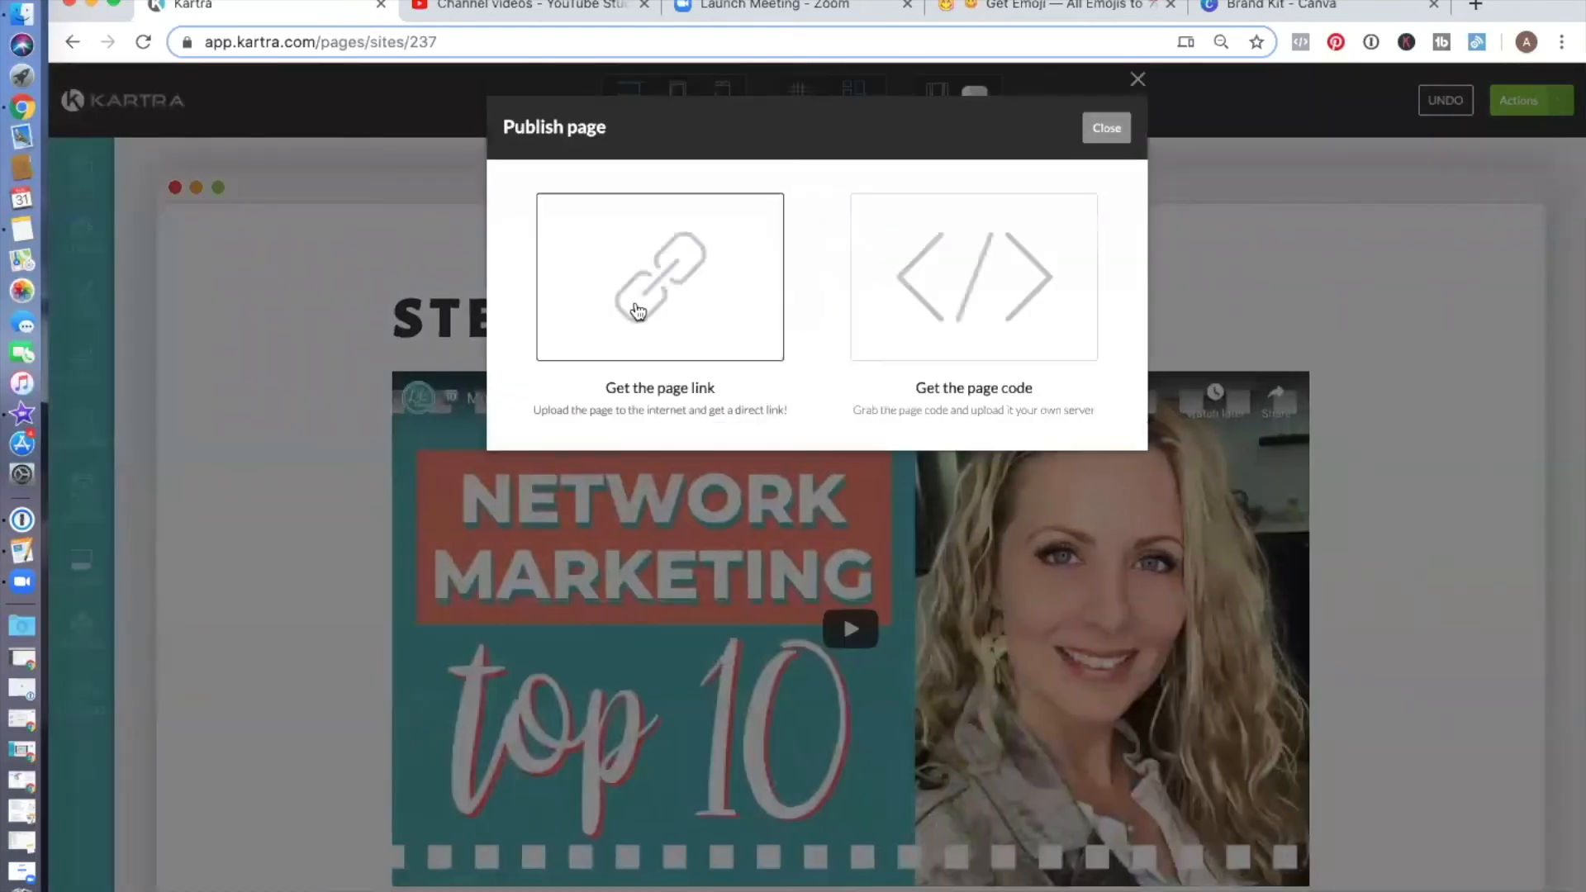
{"action": "left_click", "coordinate": [637, 312]}
{"action": "left_click", "coordinate": [1119, 514]}
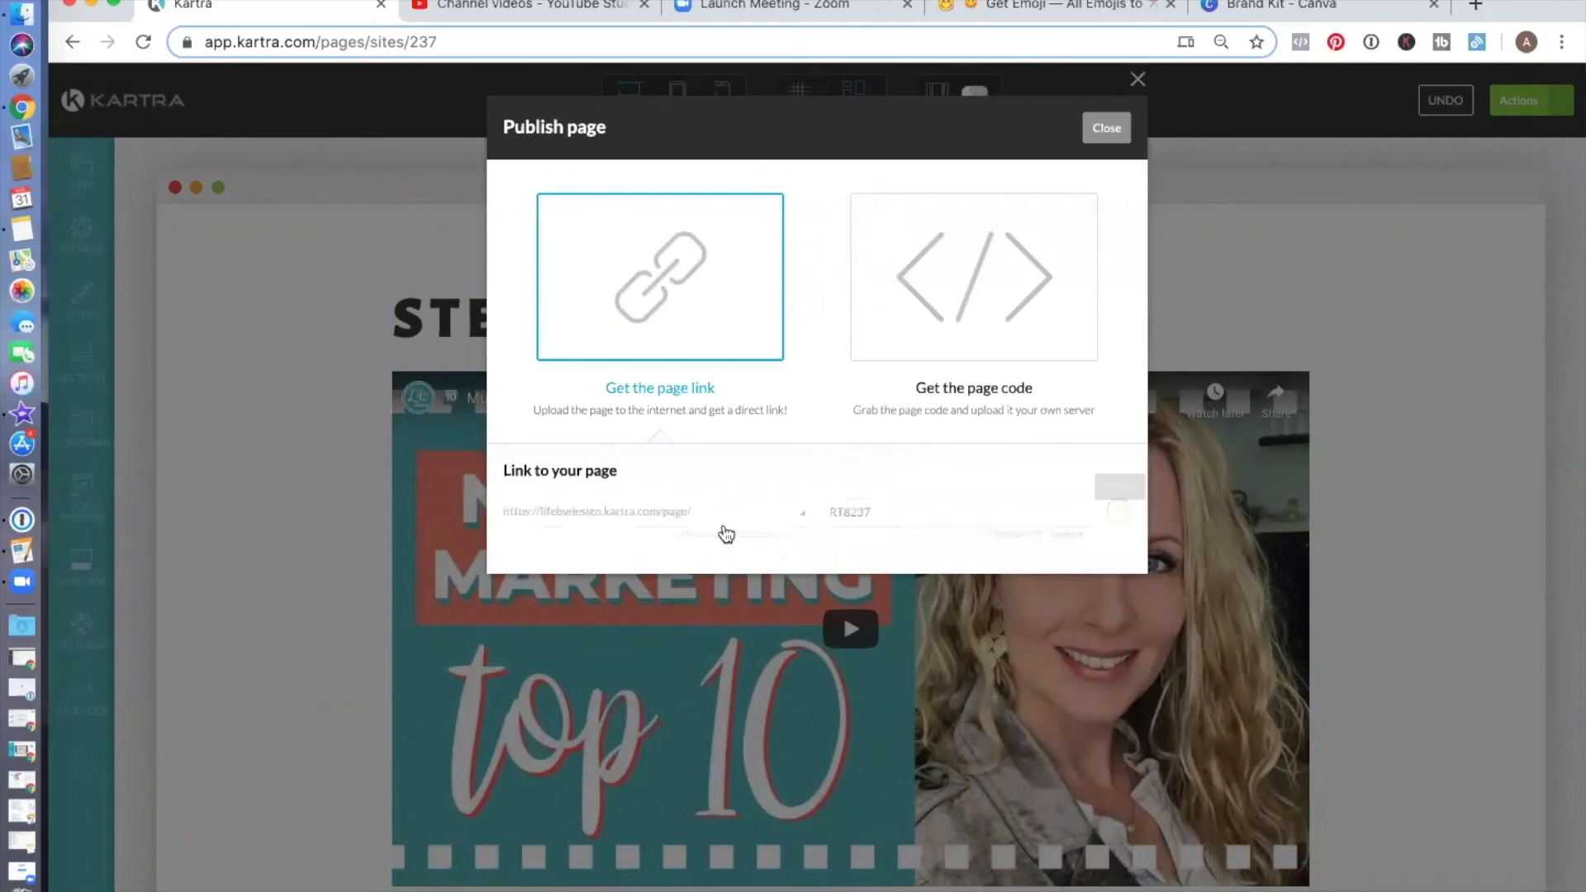
{"action": "left_click", "coordinate": [647, 513]}
{"action": "left_click", "coordinate": [609, 576]}
{"action": "left_click_drag", "start_coordinate": [889, 513], "coordinate": [820, 512]}
{"action": "type", "text": "MLMtop10"}
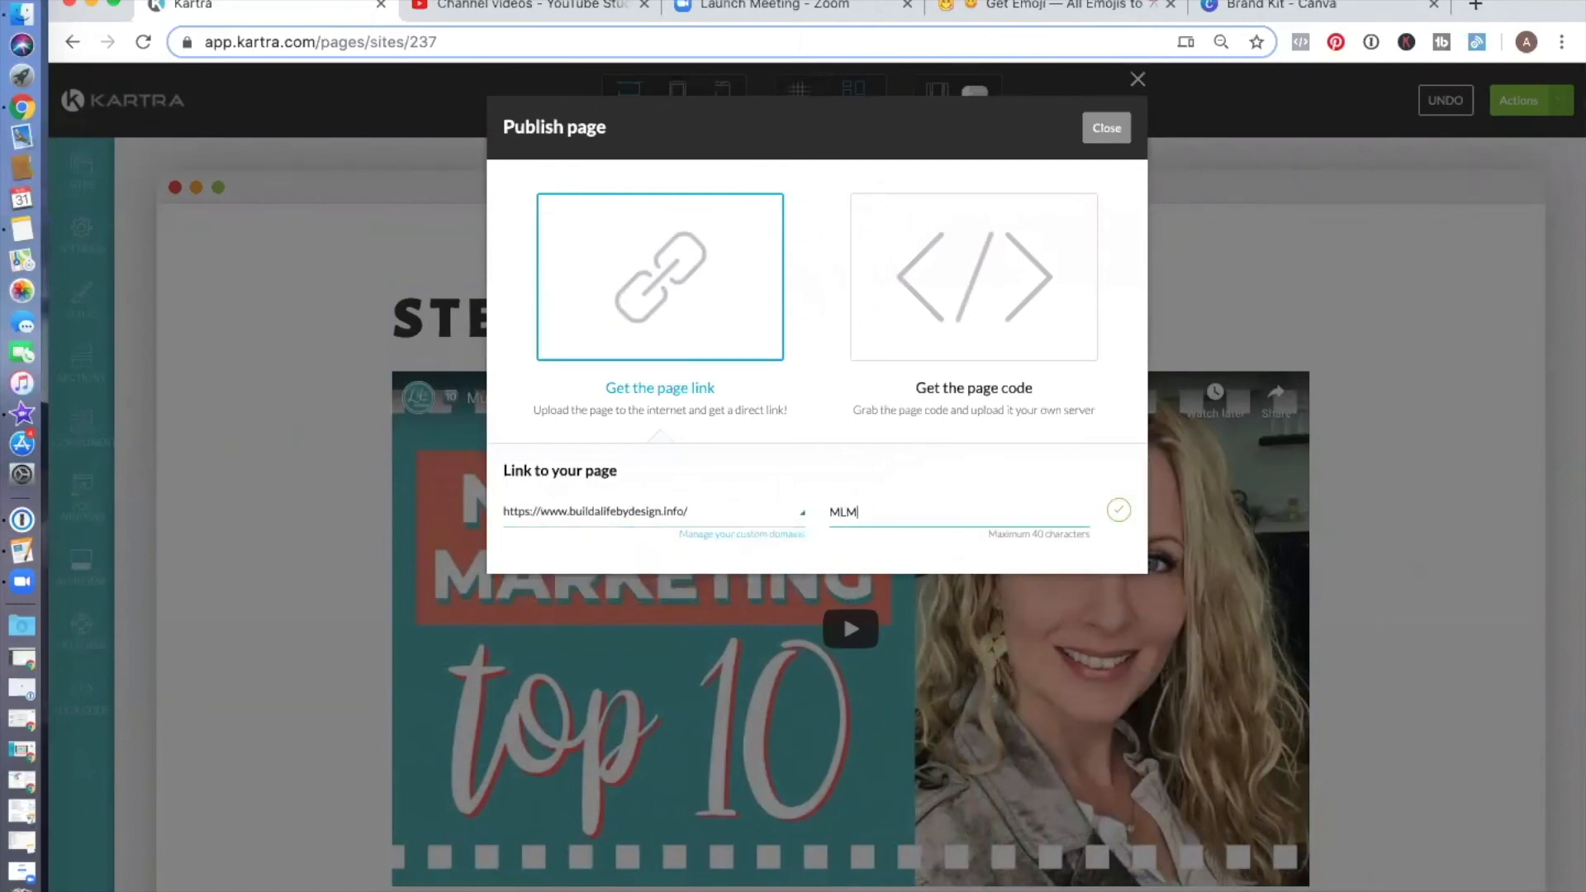
{"action": "left_click", "coordinate": [1119, 510]}
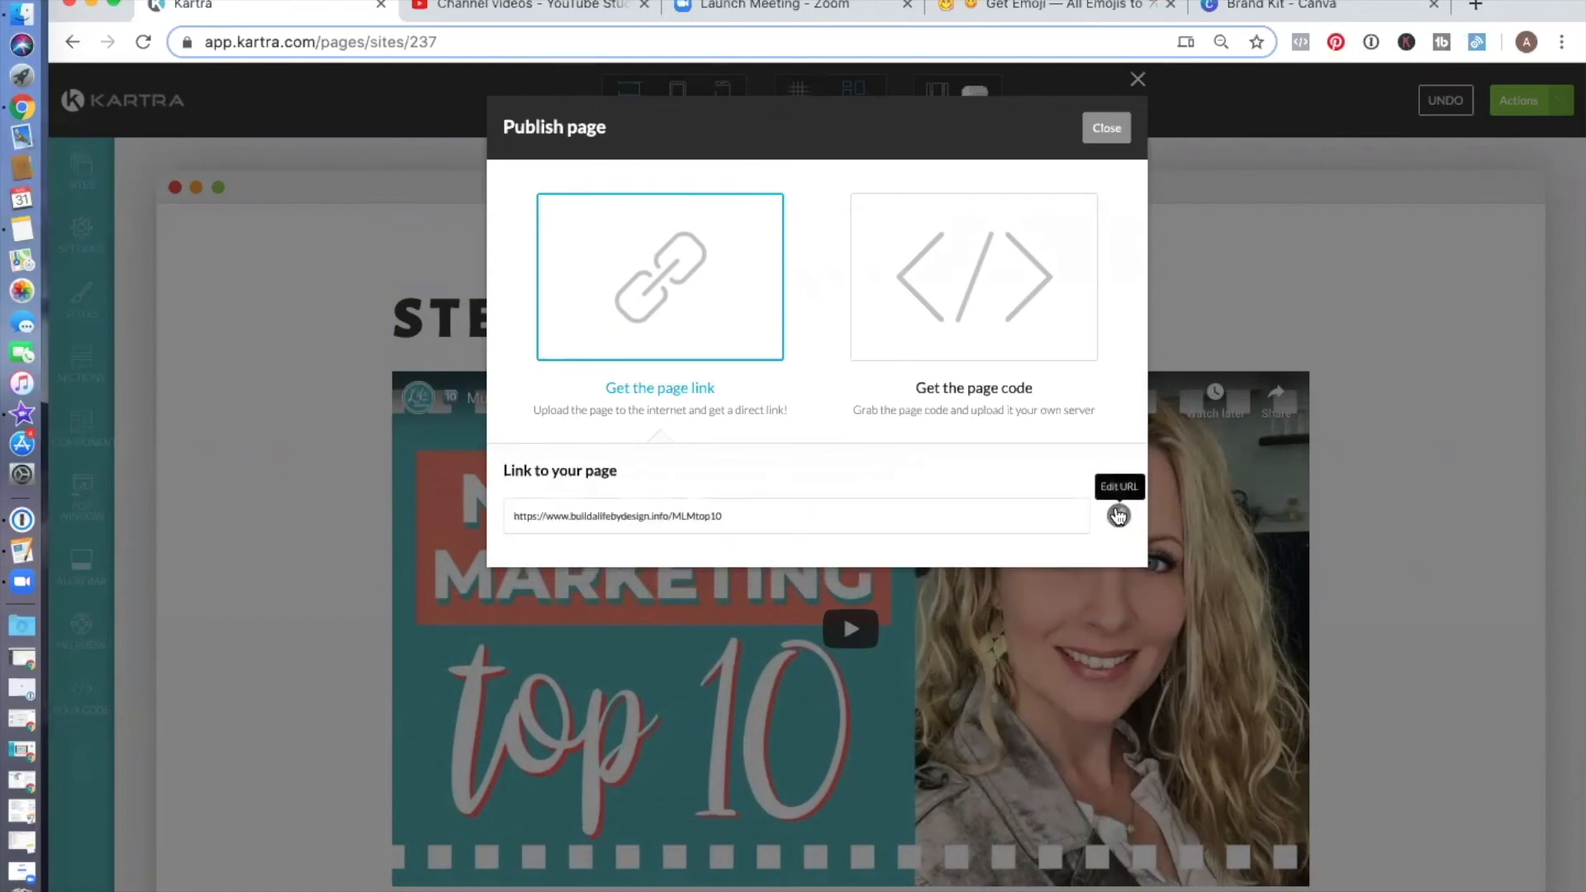
{"action": "left_click", "coordinate": [1107, 128]}
Step: Reopen the live publishing options to check the cloned page's link, and close them again
{"action": "left_click", "coordinate": [1557, 103]}
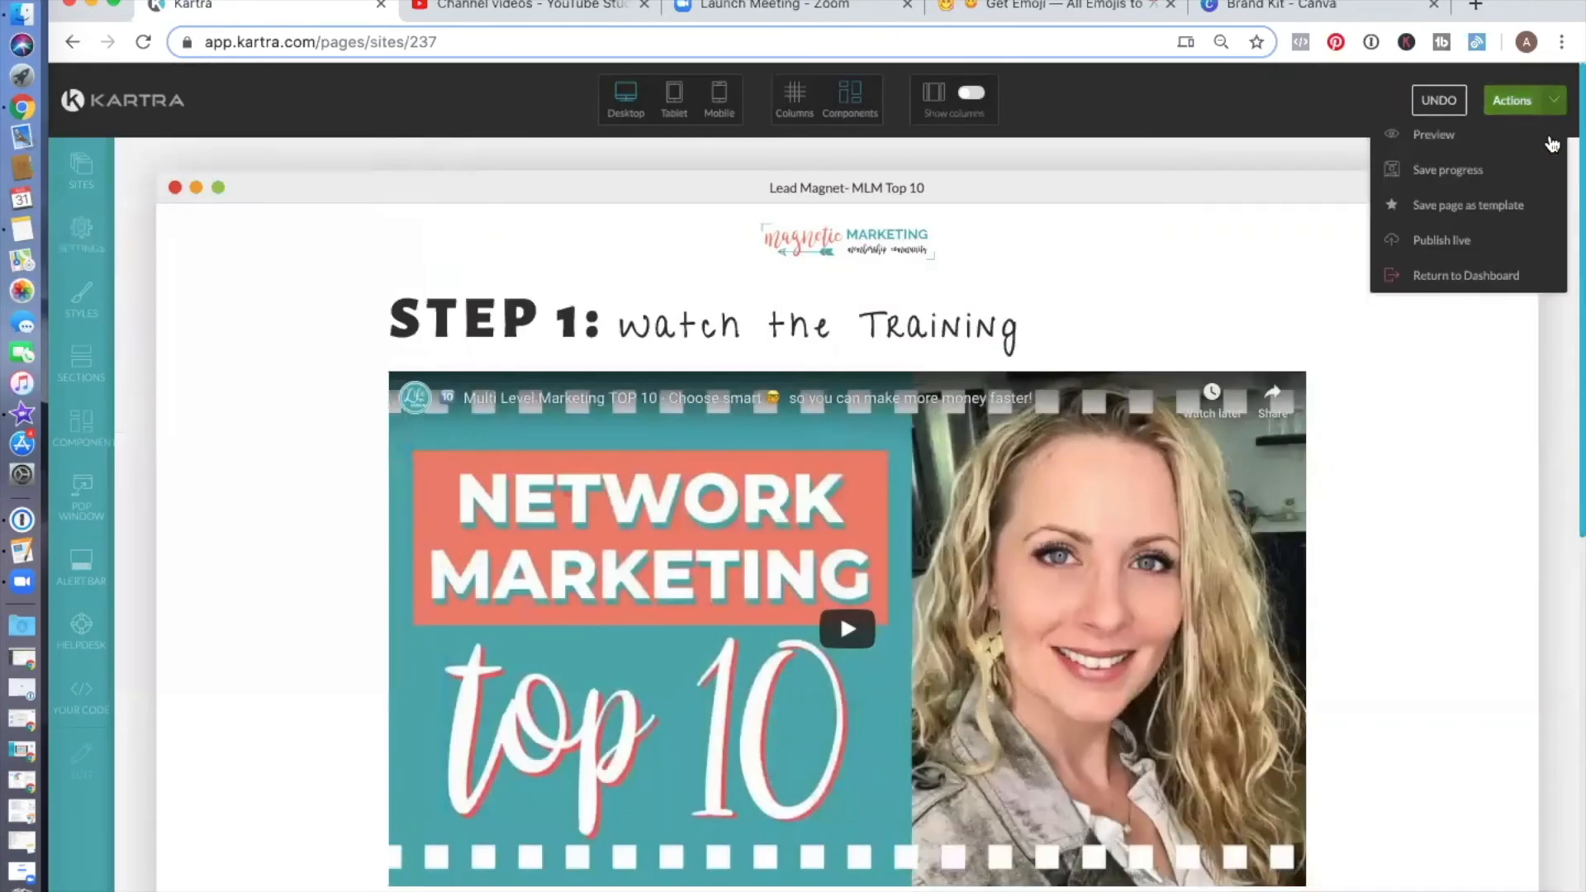
{"action": "left_click", "coordinate": [1440, 239]}
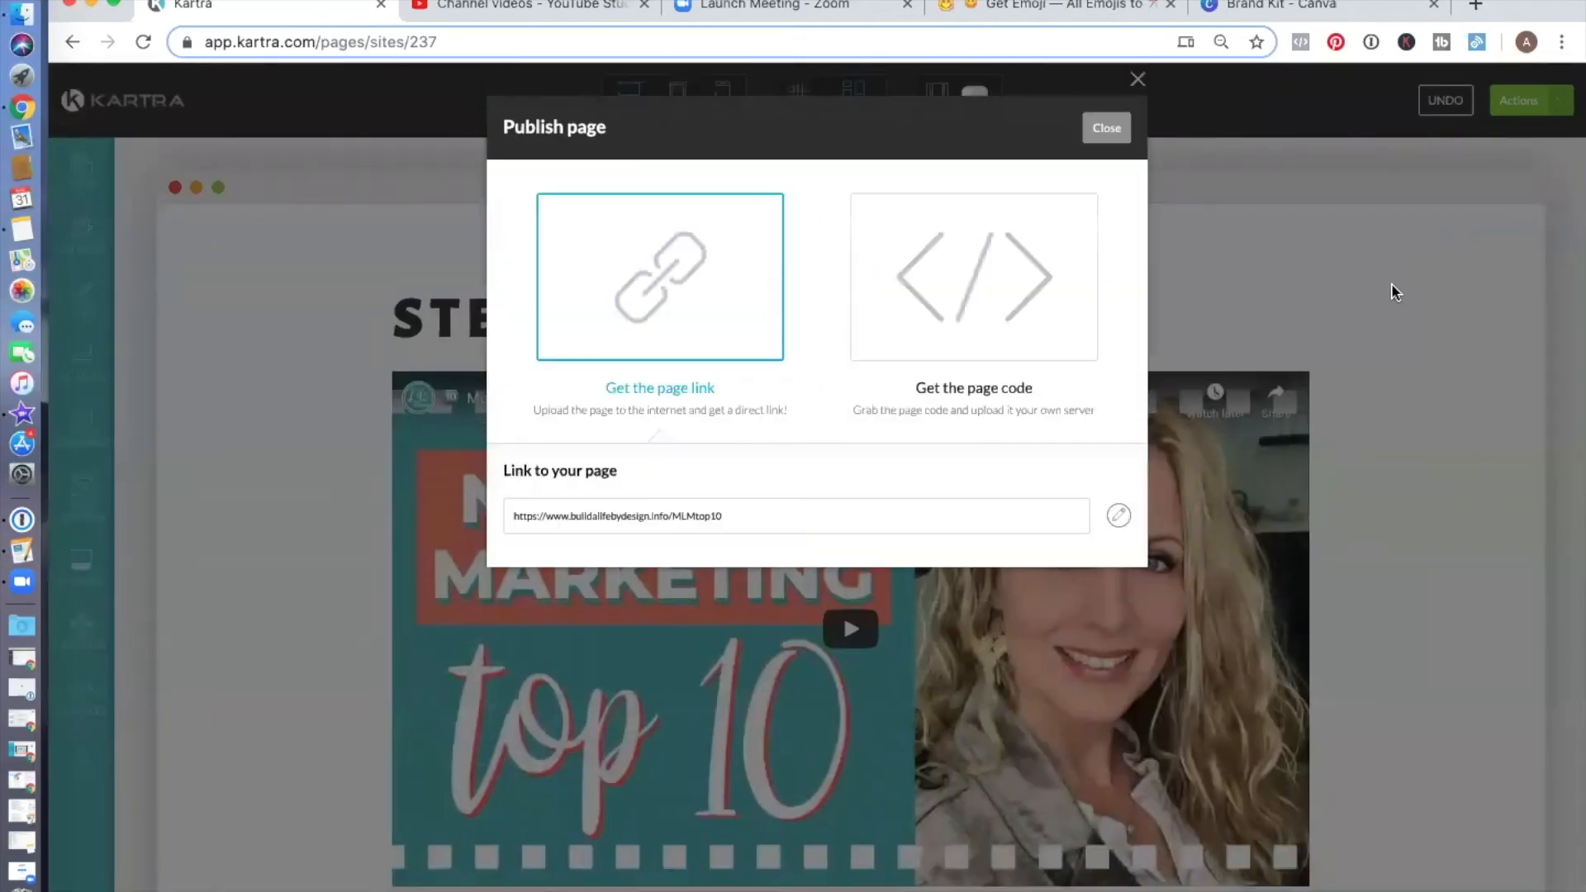
{"action": "left_click", "coordinate": [1487, 192]}
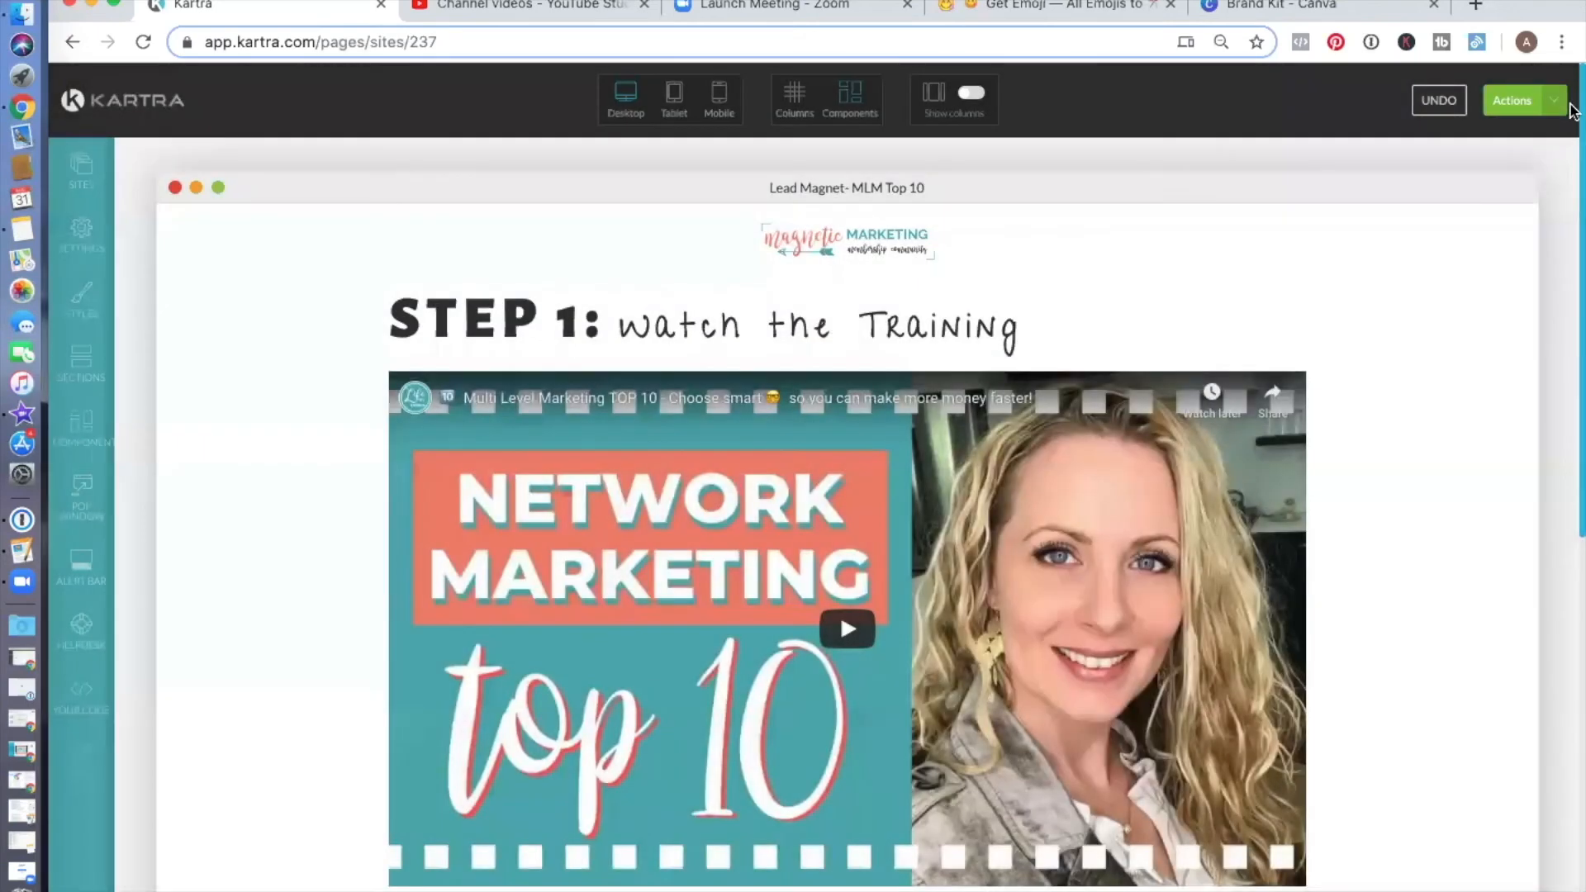
Step: Exit the page editor to the dashboard and open the category filter of the page list
{"action": "left_click", "coordinate": [1520, 100]}
{"action": "left_click", "coordinate": [1459, 278]}
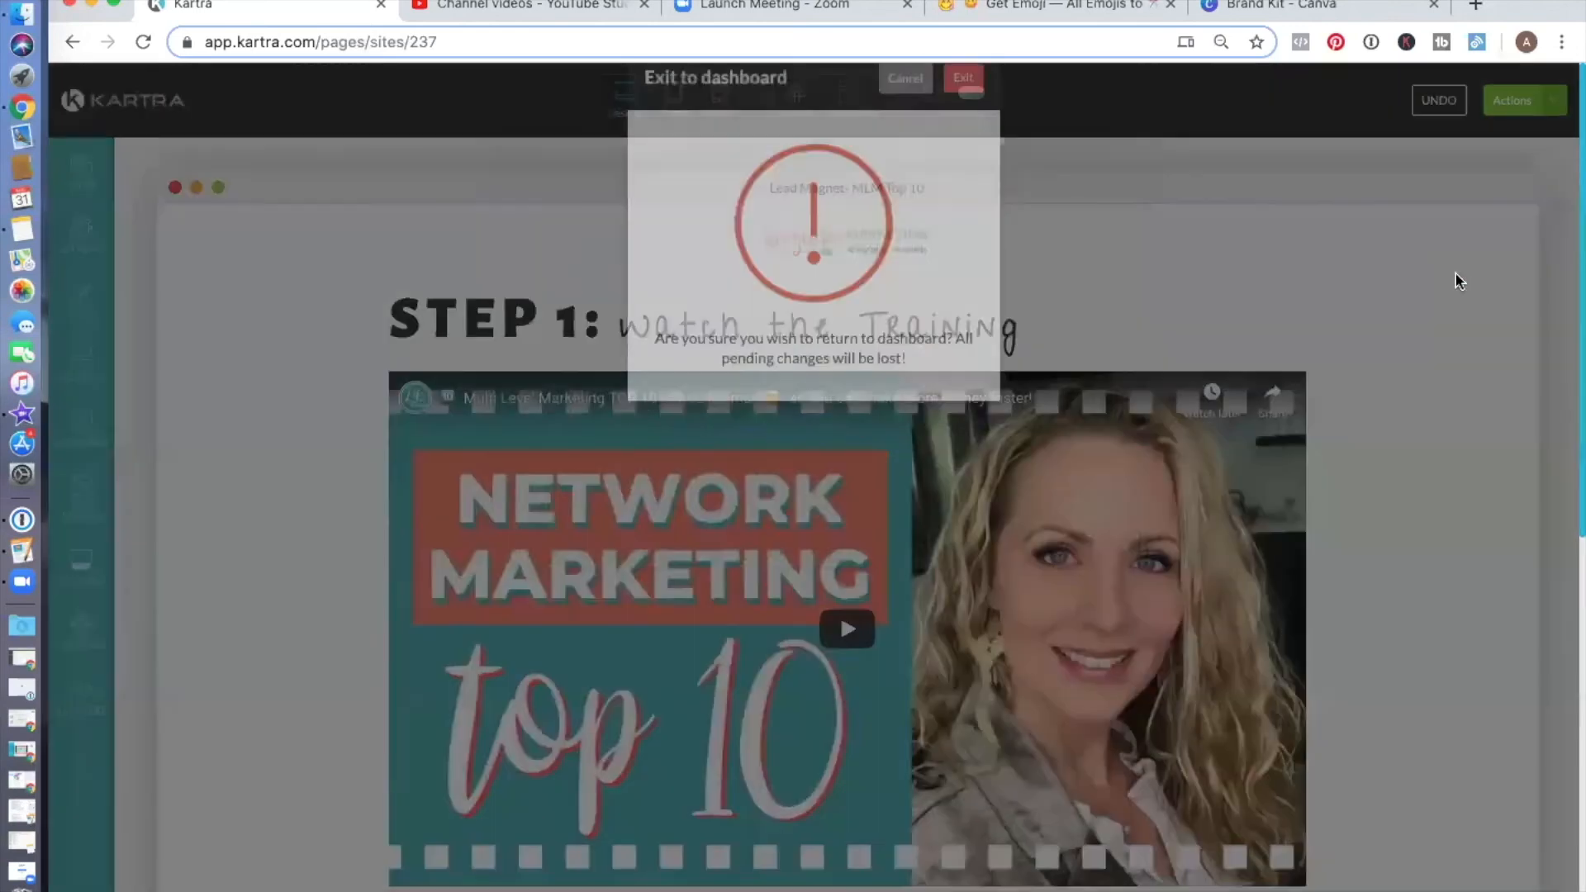
{"action": "left_click", "coordinate": [967, 133]}
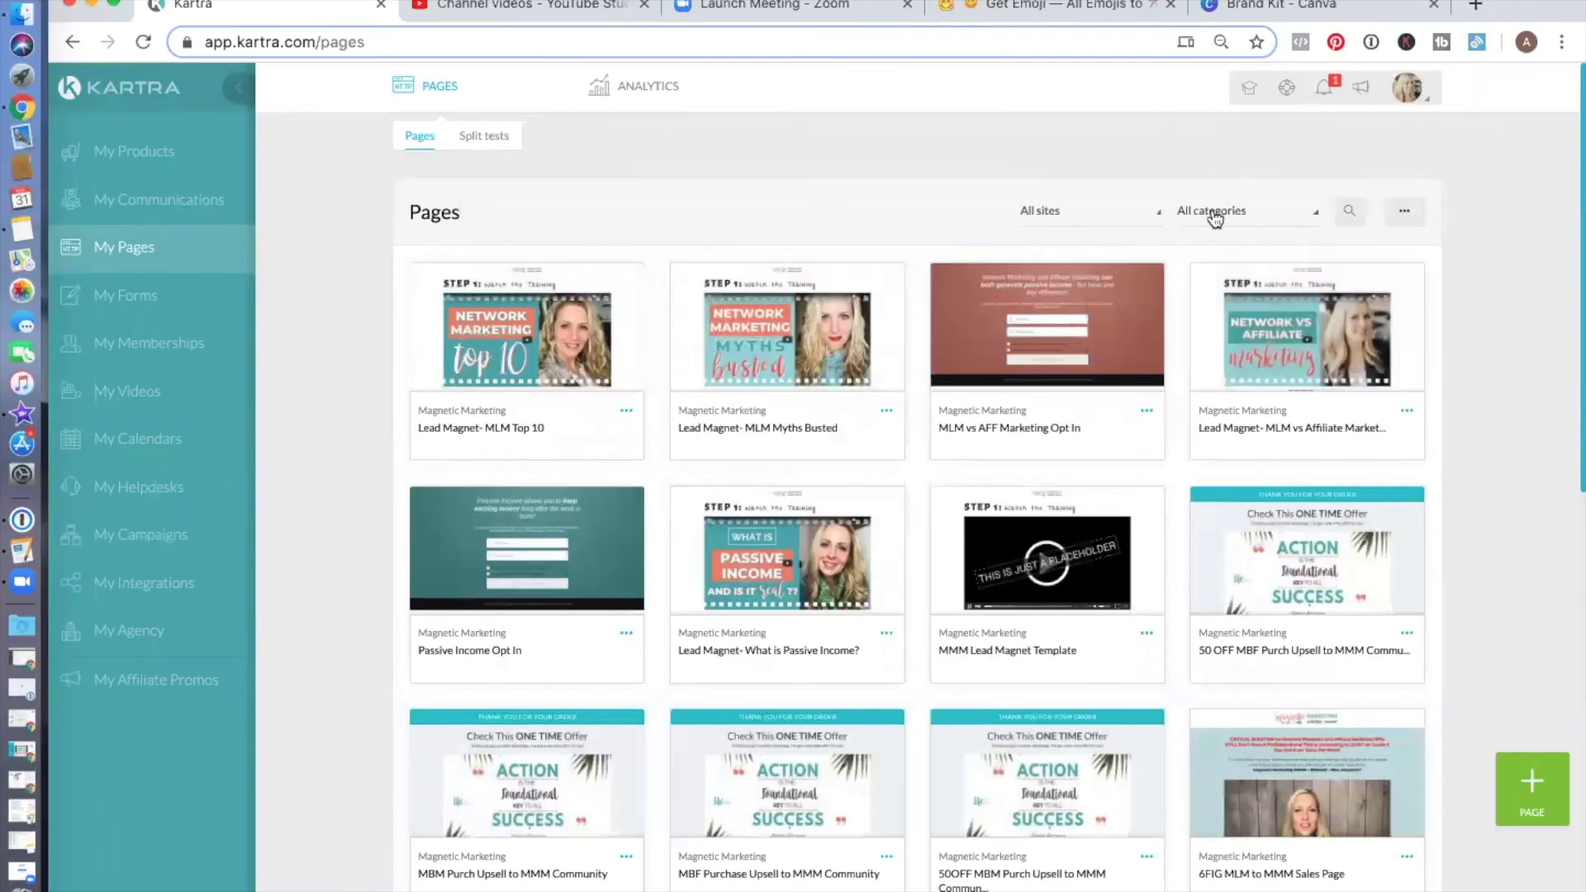
{"action": "left_click", "coordinate": [1212, 212]}
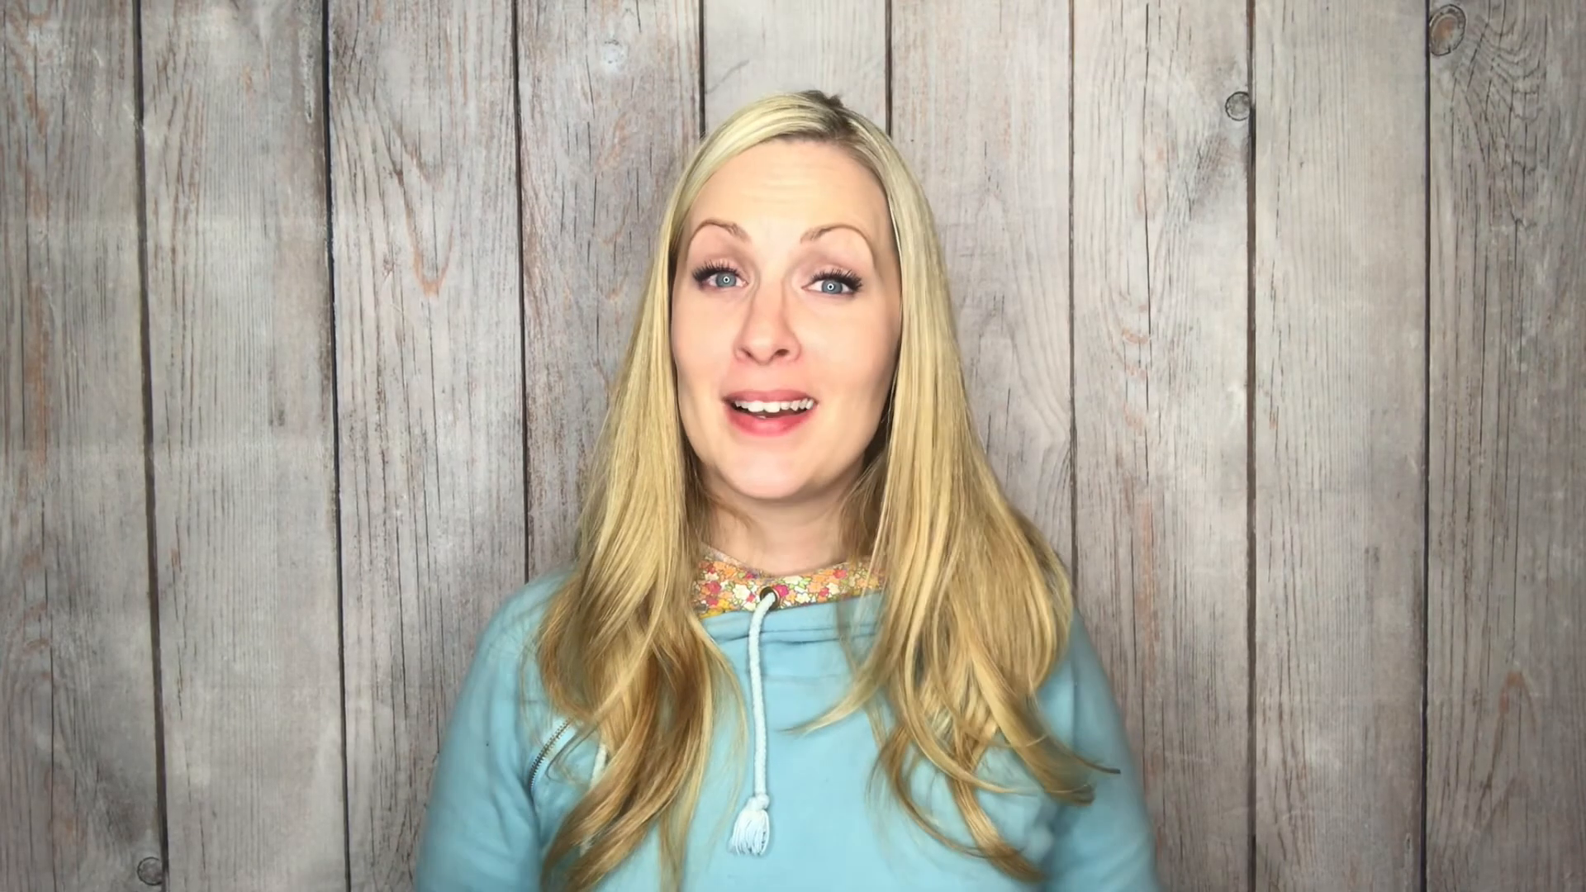